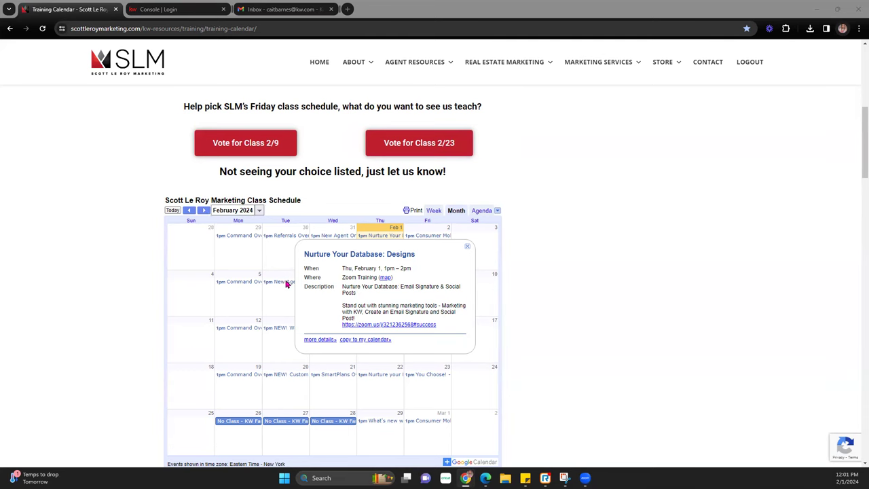
Sign in to KW Command with the browser's saved username and password.
left_click(170, 11)
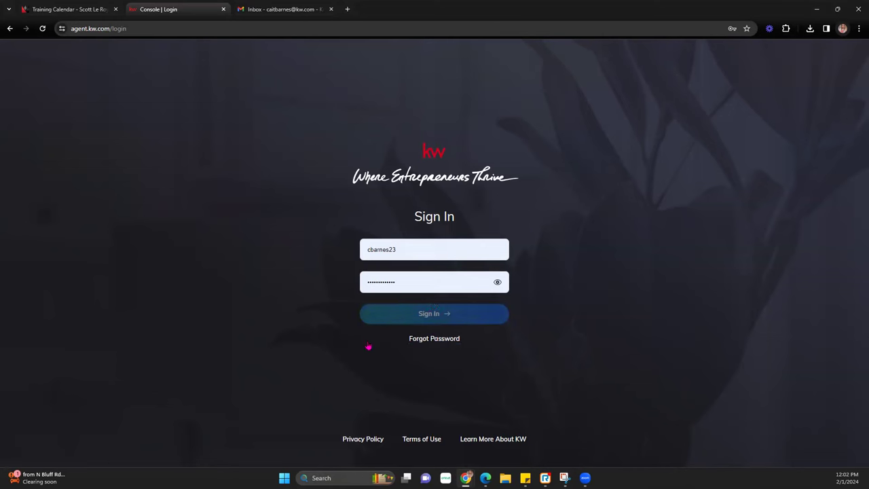
left_click(431, 288)
left_click(431, 314)
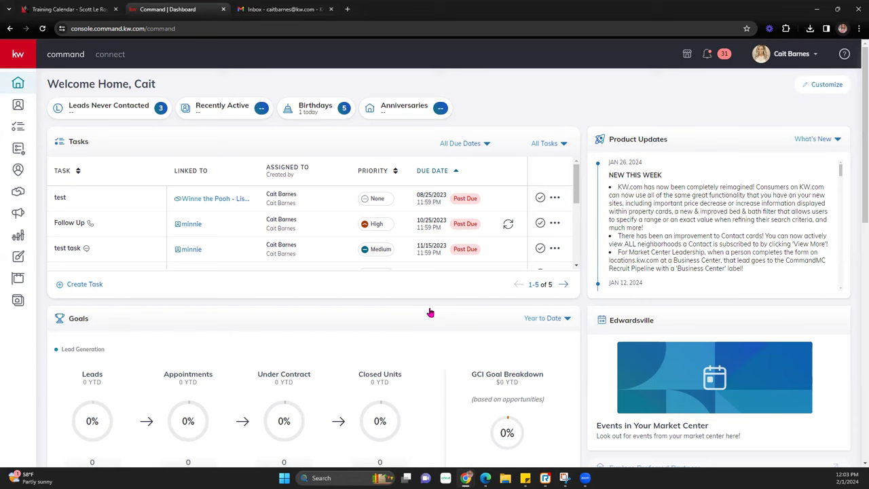
Open Settings > Connect Settings > Marketing Profile and review the agent photo, team logo and details.
left_click(814, 53)
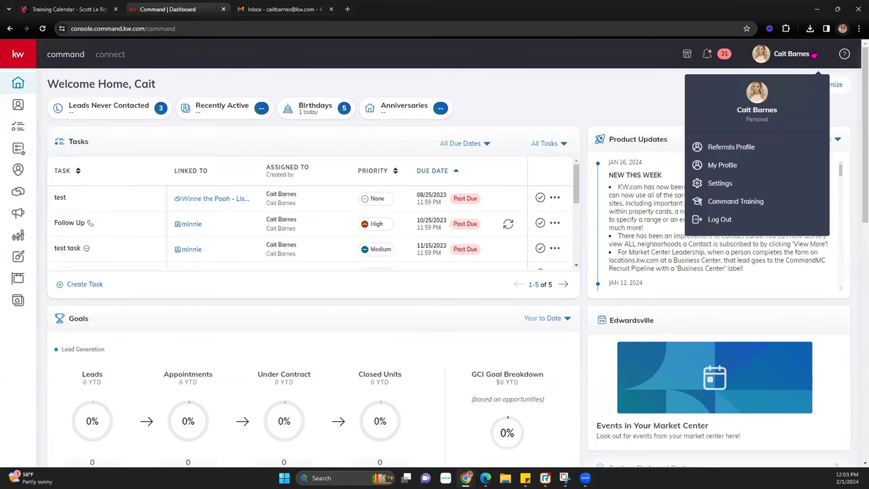
left_click(720, 191)
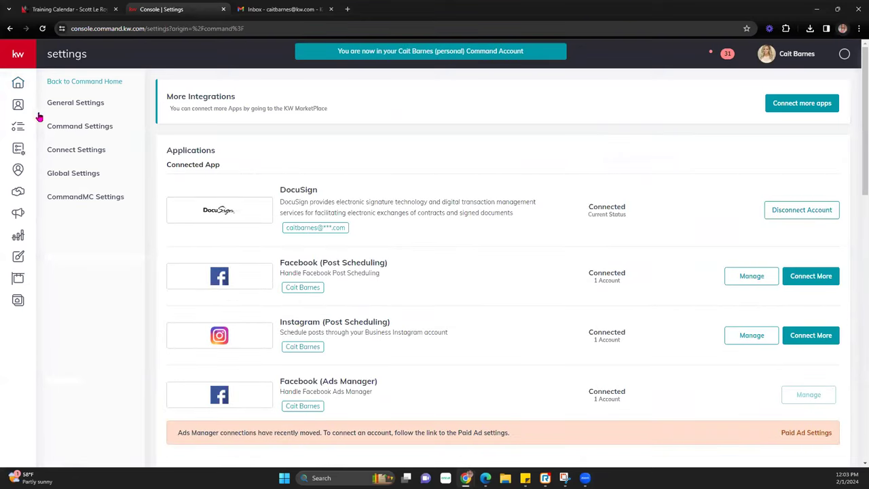
left_click(93, 149)
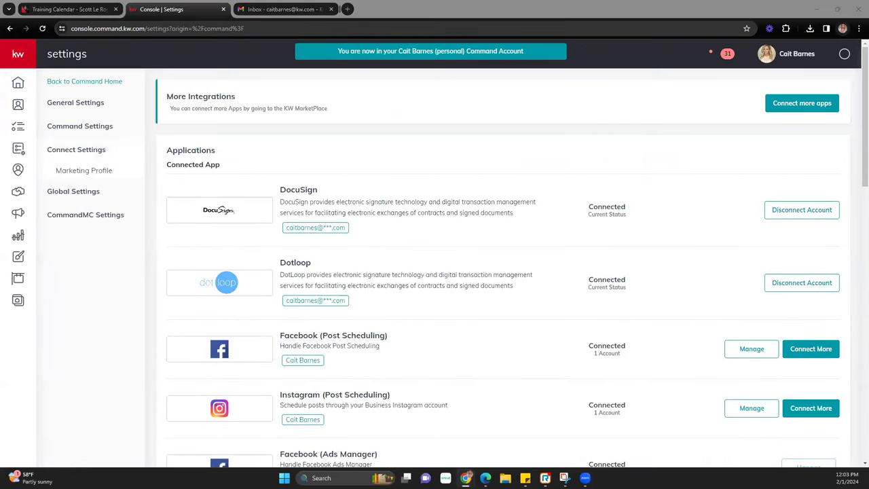
left_click(90, 169)
scroll(237, 205, "down", 3)
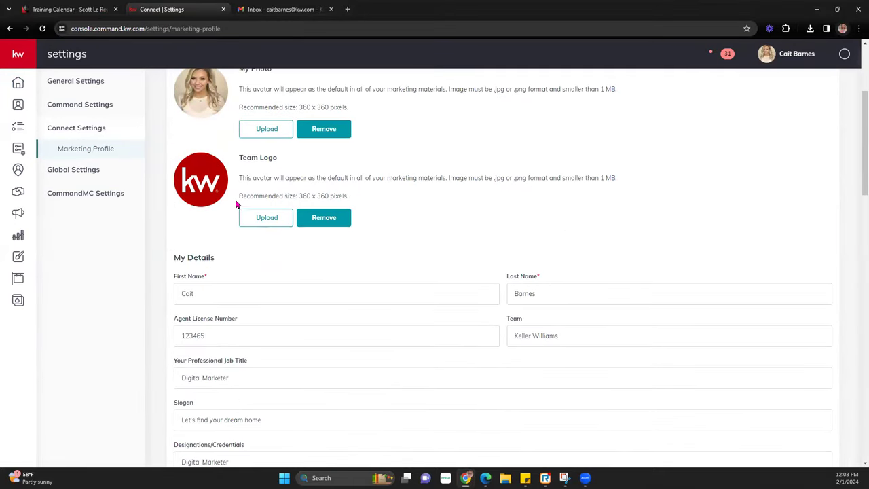
scroll(237, 205, "down", 1)
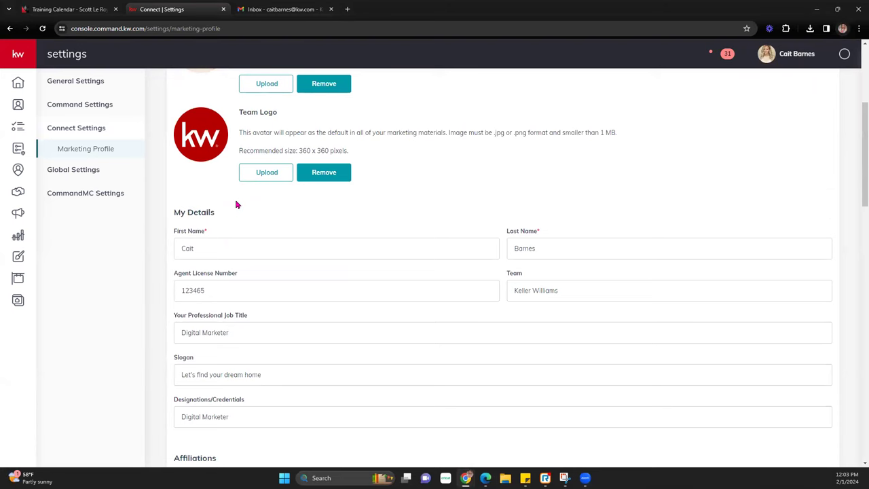
scroll(236, 202, "up", 3)
scroll(237, 205, "up", 1)
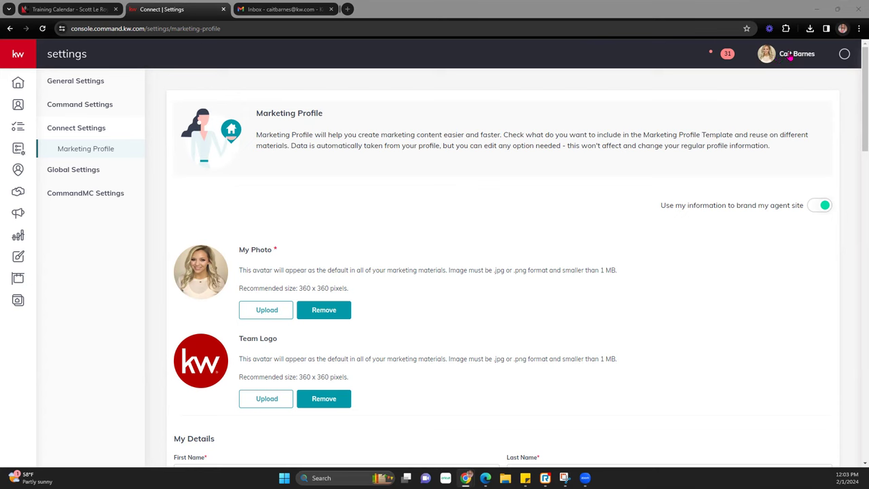
left_click(790, 57)
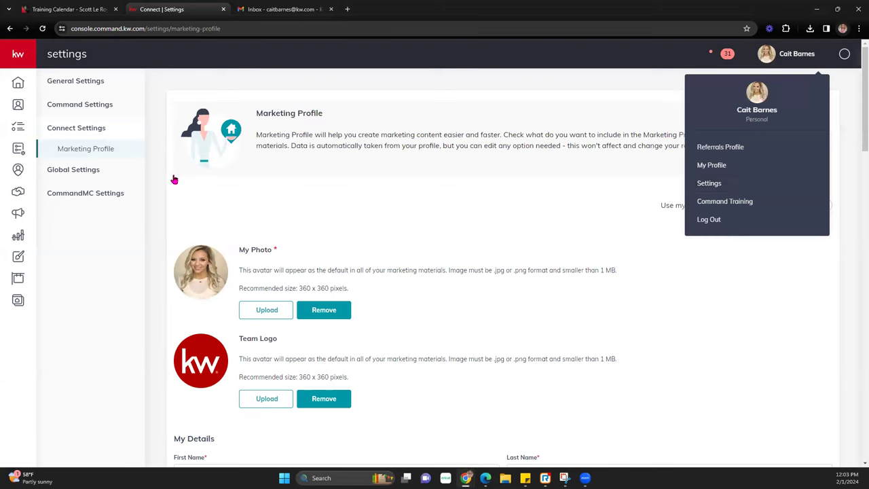
left_click(365, 209)
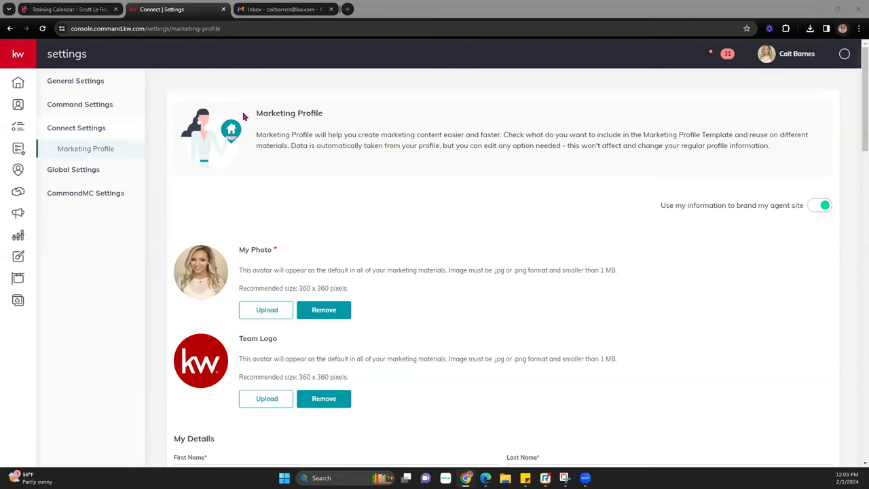
scroll(379, 152, "down", 2)
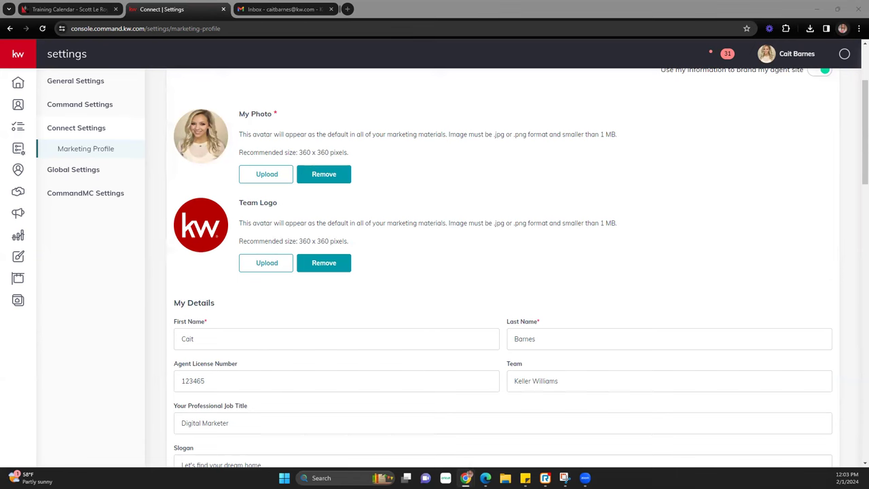
double_click(294, 116)
left_click(311, 119)
scroll(222, 233, "down", 2)
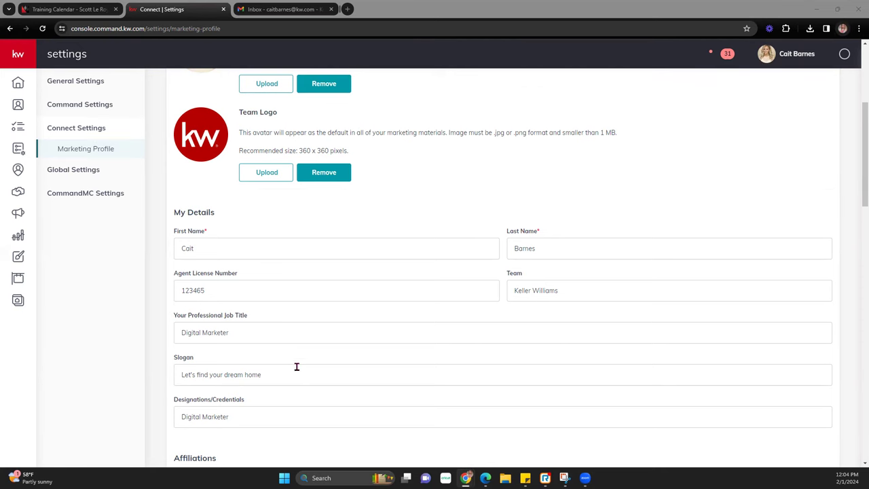
scroll(297, 367, "down", 3)
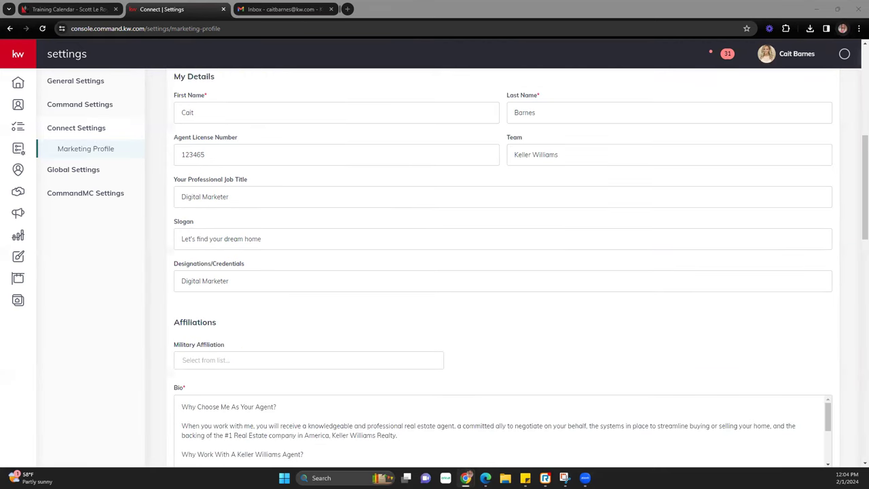
scroll(199, 359, "down", 2)
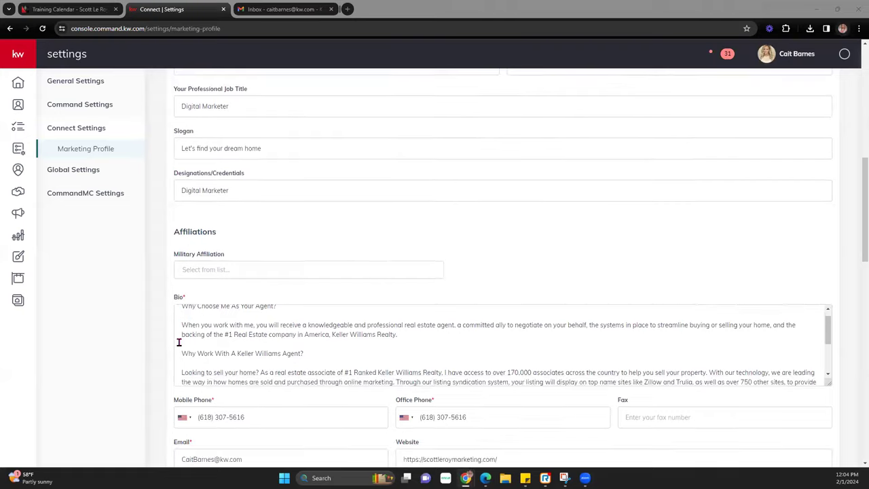
scroll(162, 347, "down", 5)
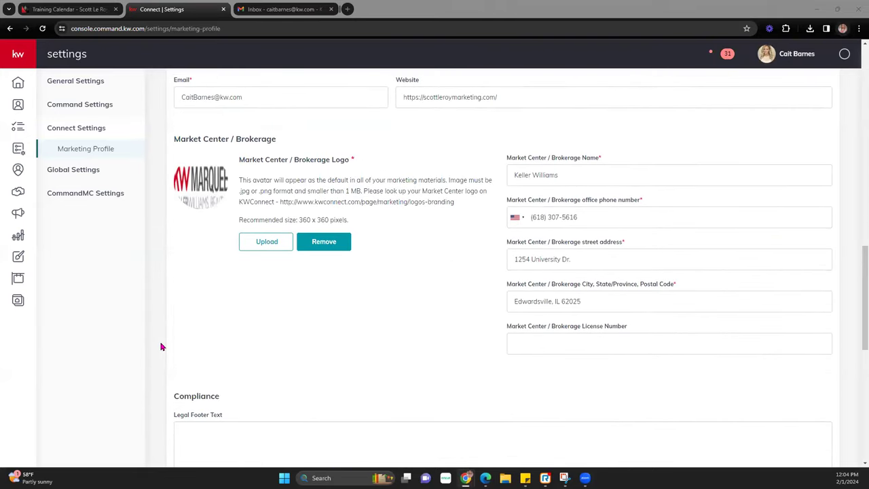
scroll(245, 338, "down", 2)
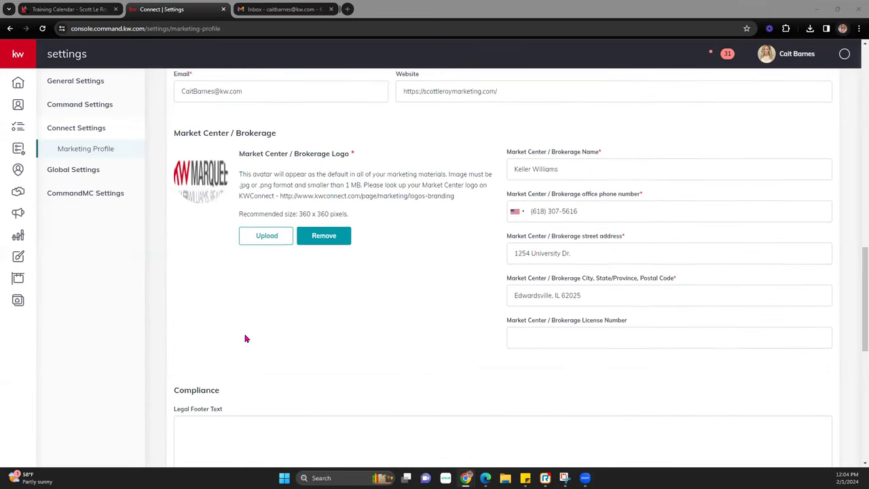
scroll(248, 343, "down", 2)
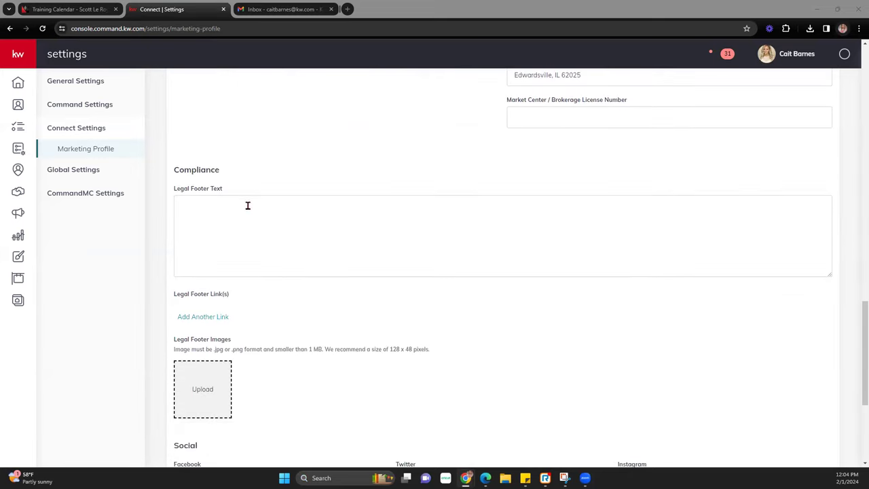
scroll(244, 310, "down", 2)
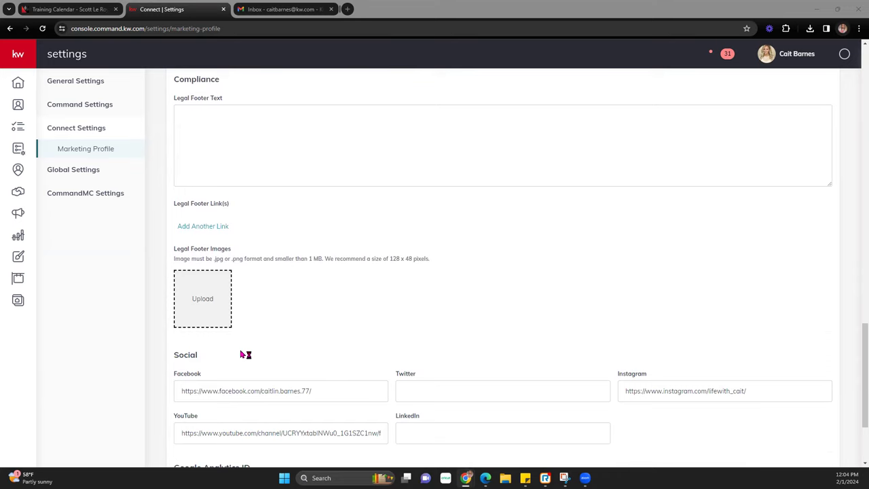
scroll(246, 355, "down", 2)
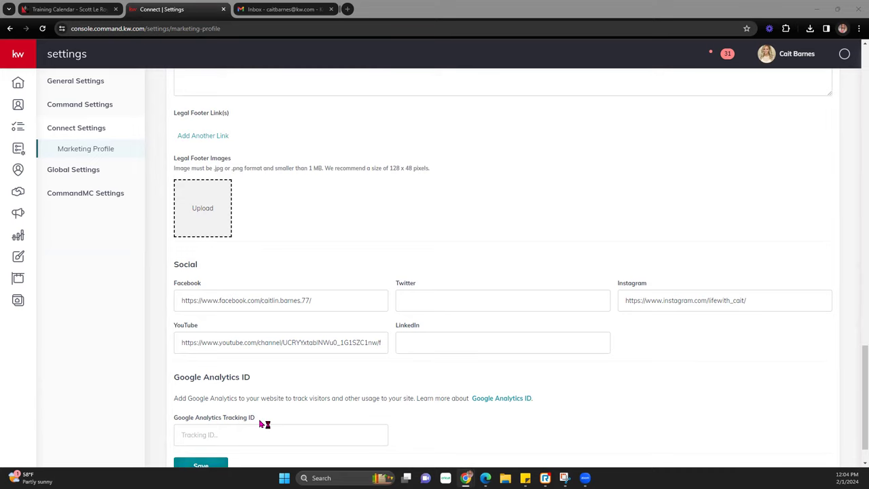
scroll(272, 417, "up", 8)
scroll(309, 414, "up", 15)
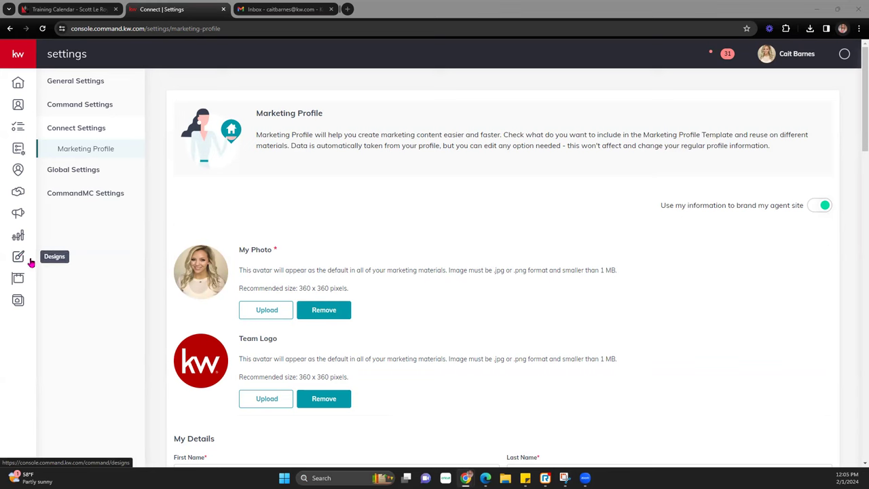
Go to Designs from the expanded sidebar and use Import Design to reach My Projects.
left_click(19, 55)
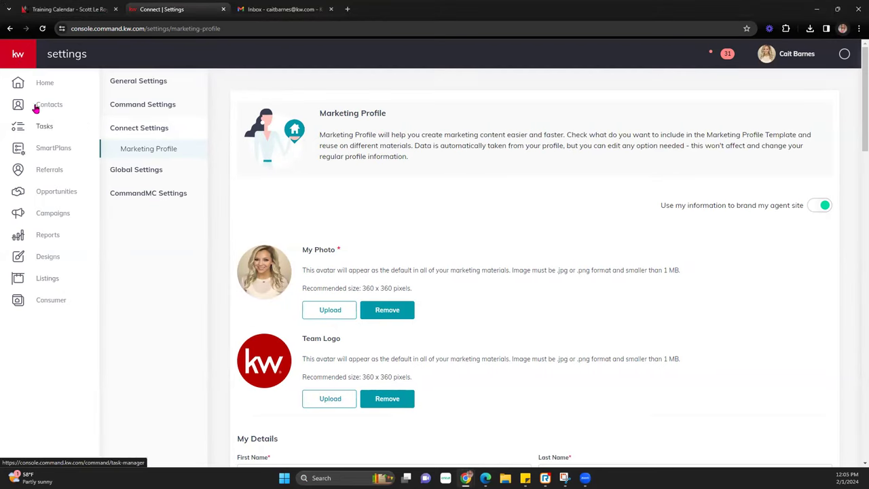
left_click(23, 261)
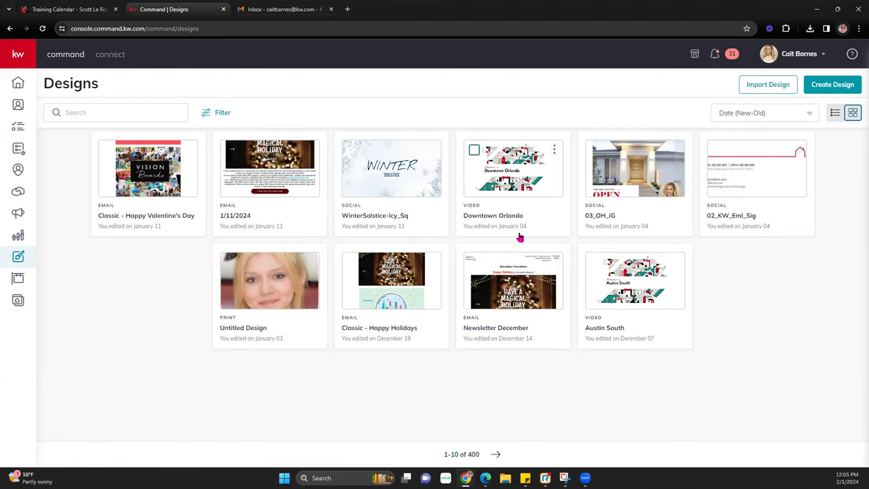
left_click(760, 91)
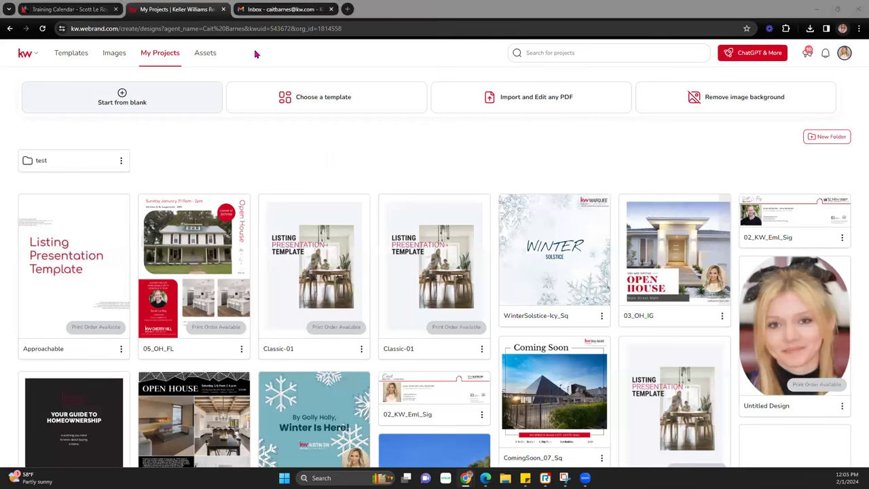
Open Assets to view the Main Palette colours and the three uploaded fonts.
left_click(203, 58)
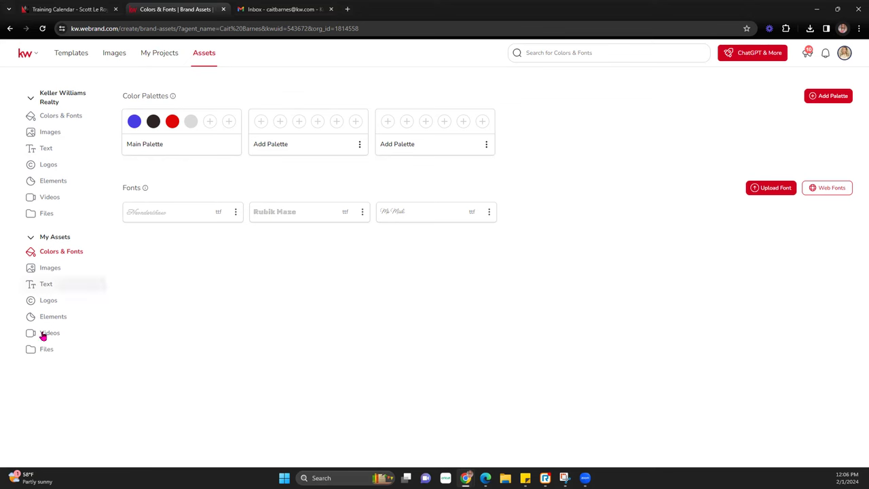
View Keller Williams Realty's Colors & Fonts, then switch to its brand Images library.
left_click(57, 120)
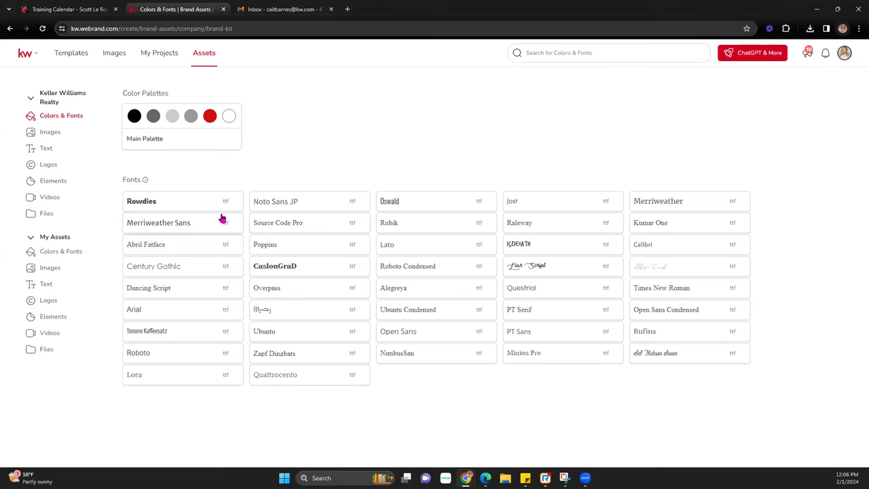
left_click(54, 137)
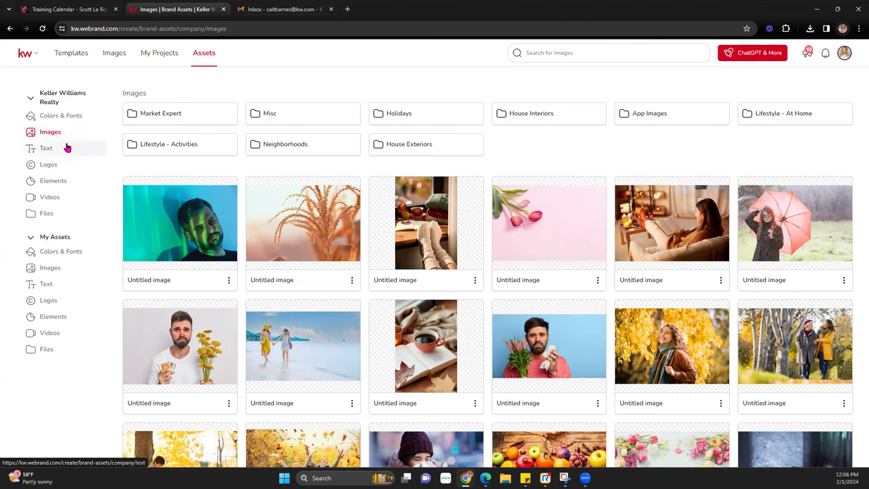
Browse the brand image folders Neighborhoods, Holidays and Market Expert, returning to the top level each time.
scroll(388, 330, "down", 1)
scroll(388, 330, "down", 5)
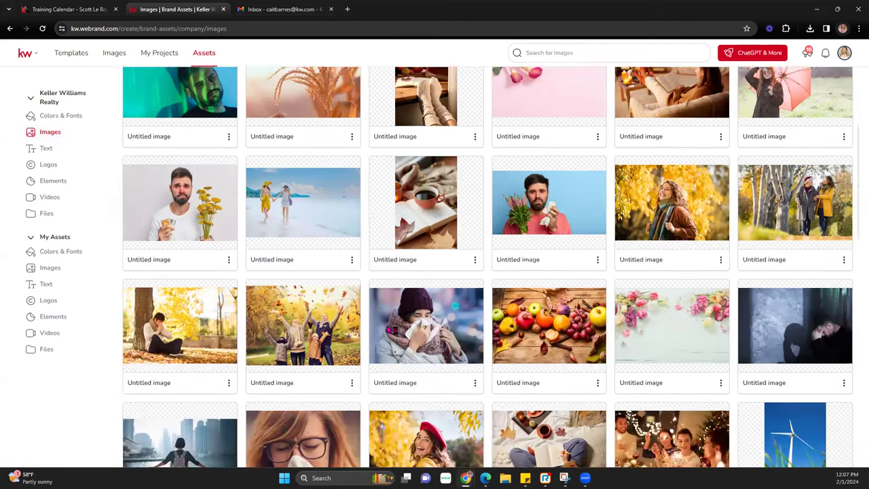
scroll(388, 330, "down", 4)
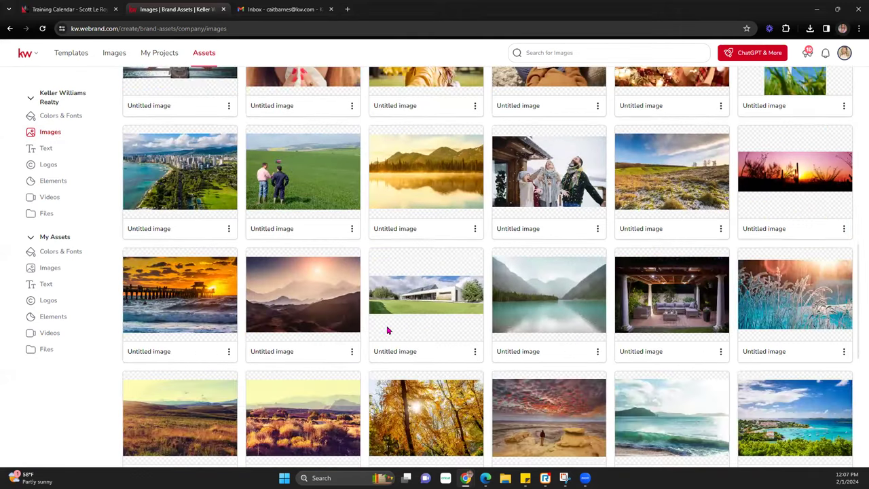
scroll(388, 330, "down", 3)
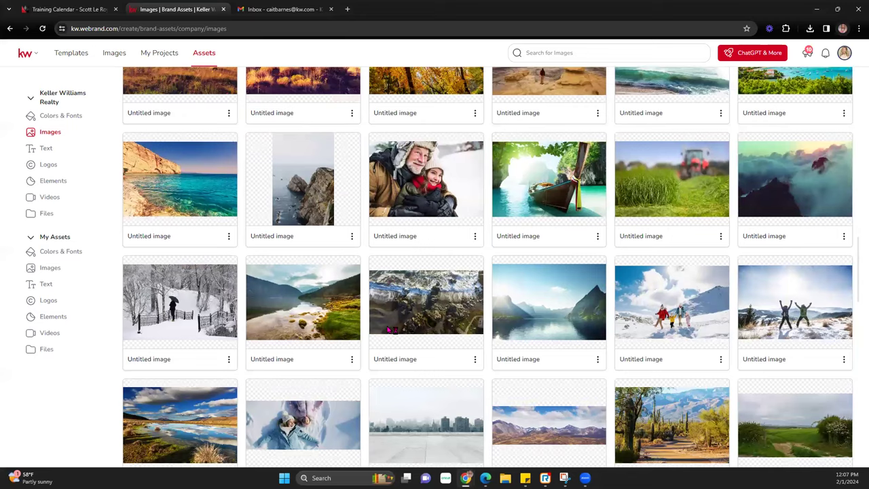
scroll(388, 329, "up", 13)
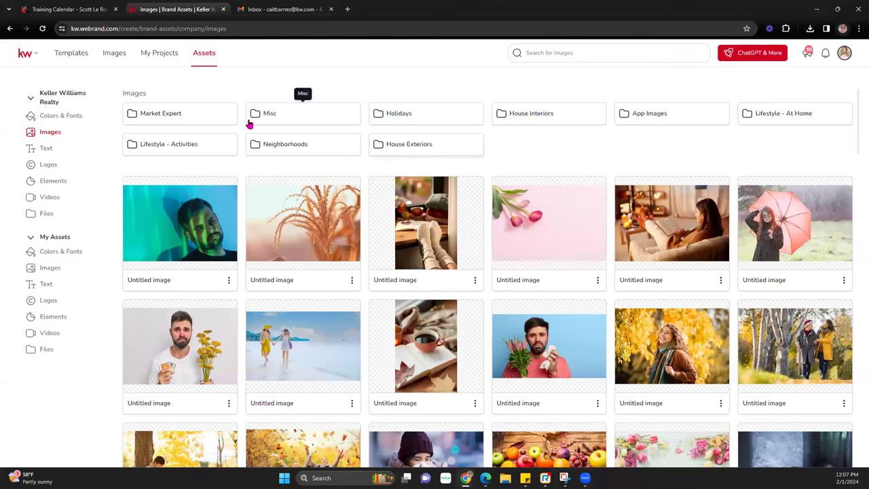
left_click(275, 144)
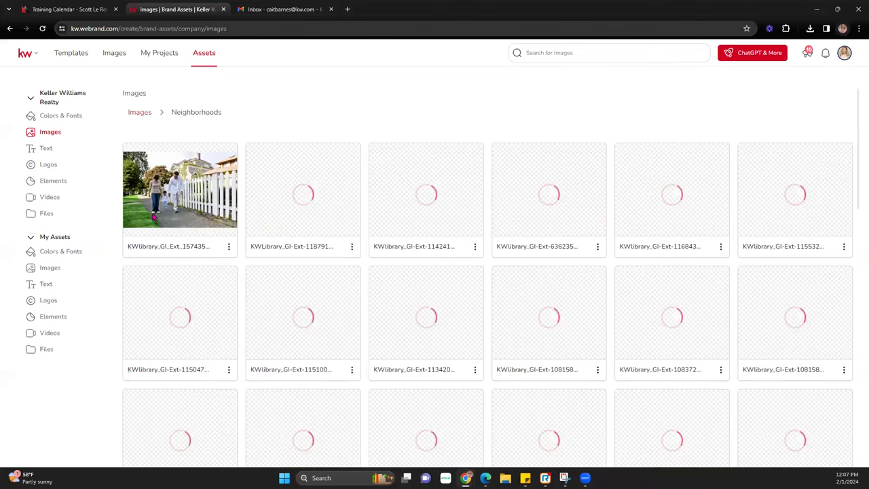
left_click(147, 115)
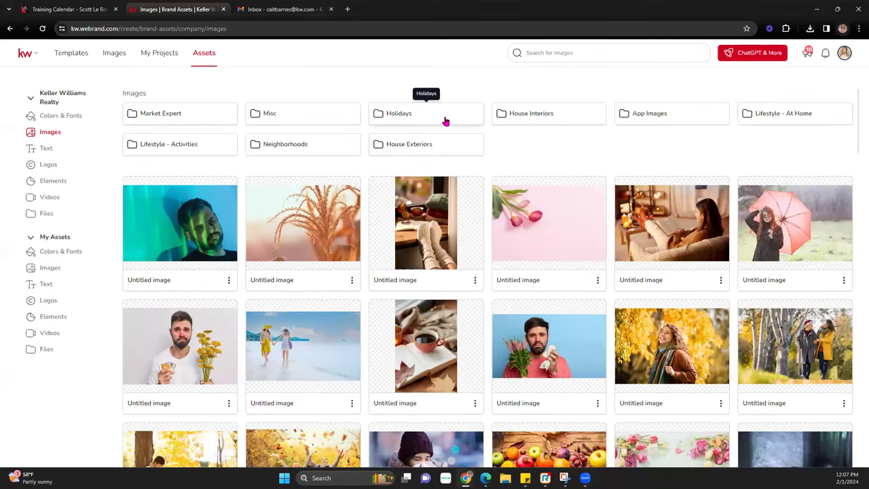
left_click(445, 120)
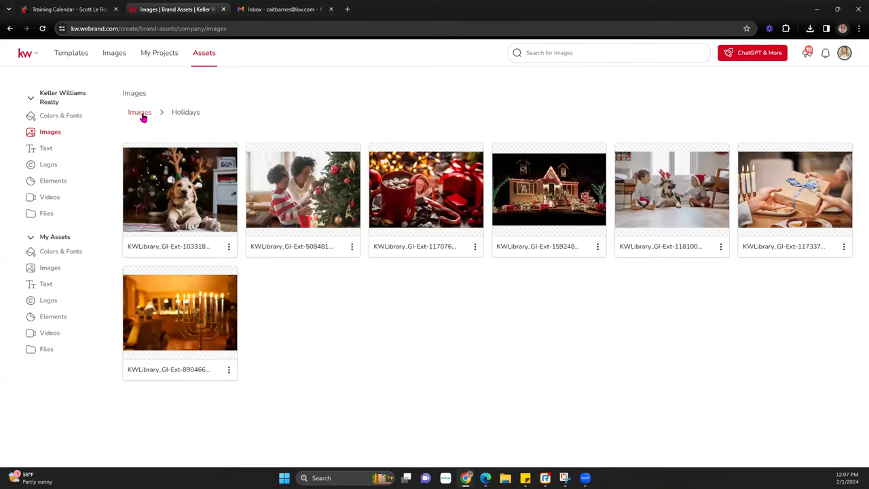
left_click(143, 118)
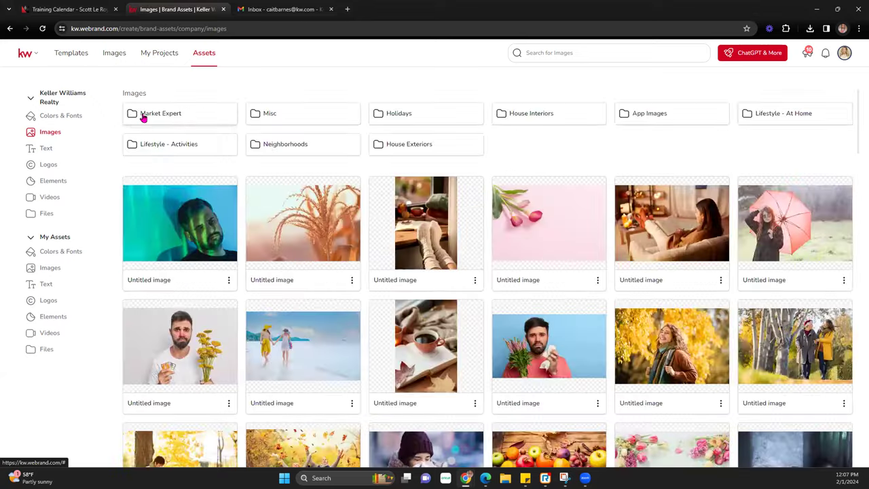
left_click(207, 125)
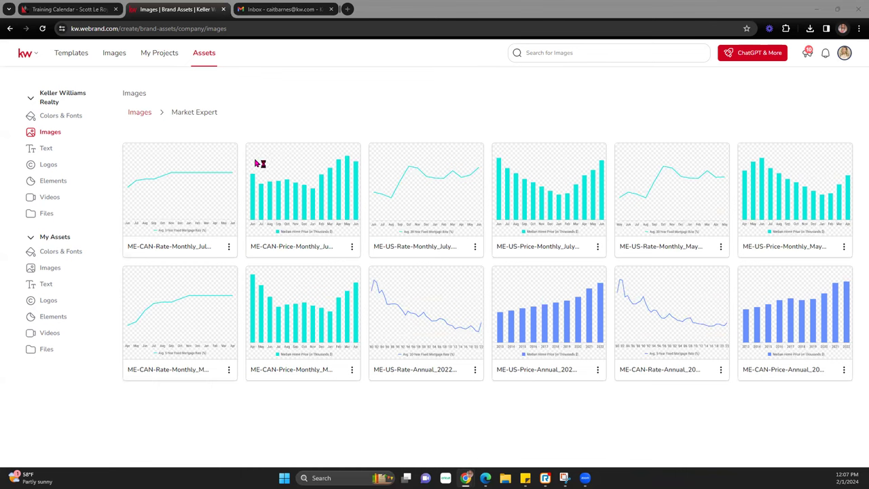
left_click(140, 116)
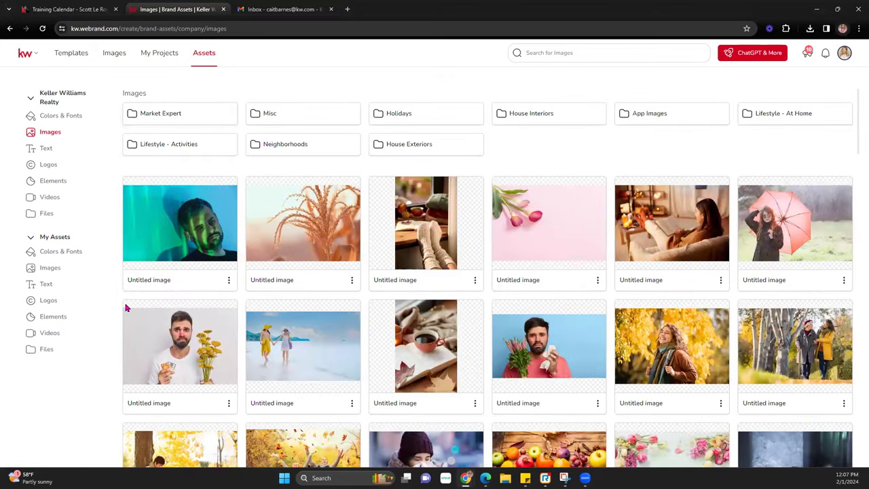
Open the Keller Williams Realty Text assets with the ownership statements.
scroll(382, 333, "down", 1)
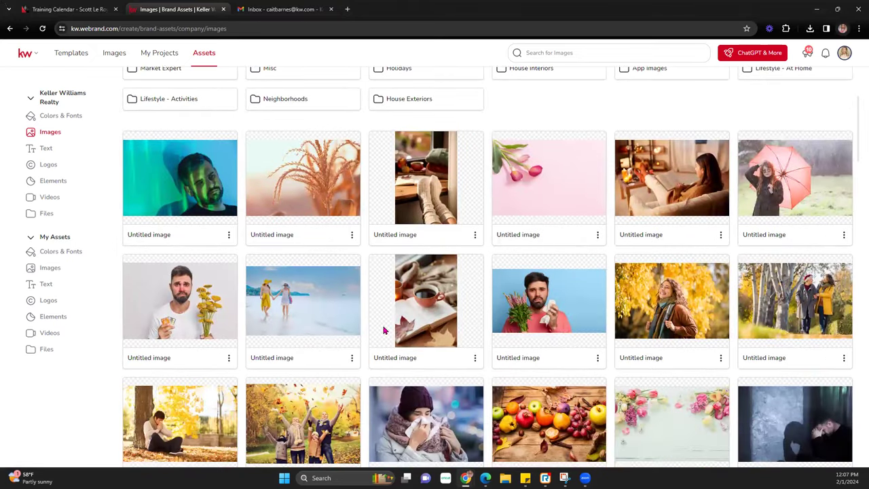
scroll(384, 330, "up", 1)
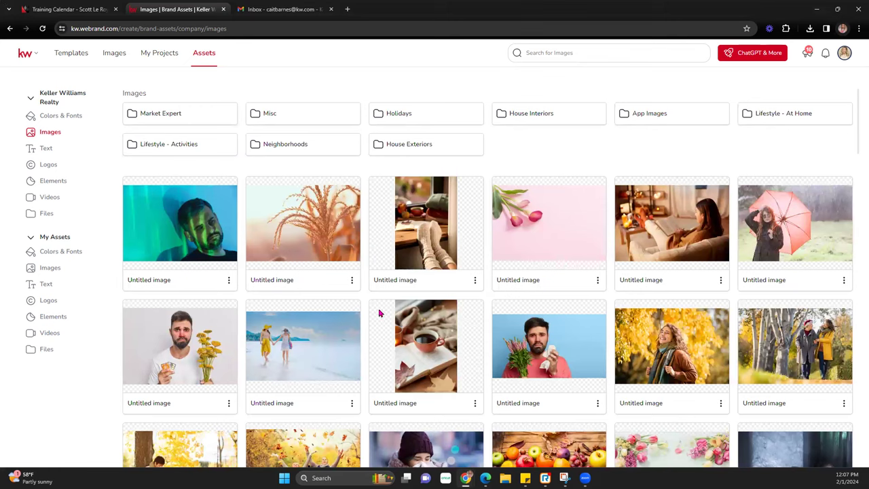
left_click(45, 151)
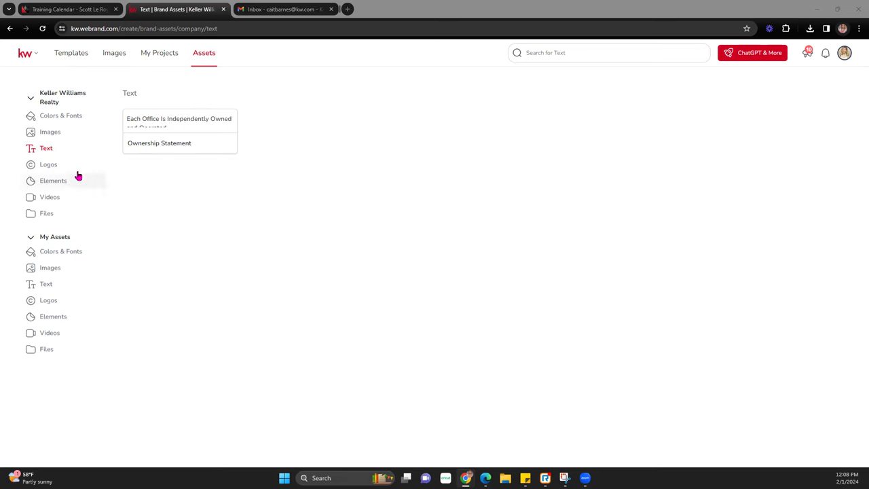
Open the brand Logos library and look inside the KWU, Events and Luxury folders.
left_click(53, 166)
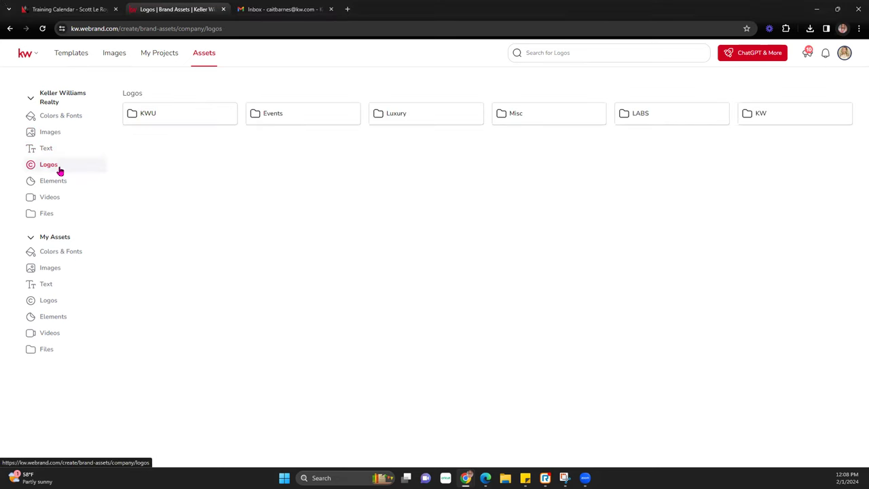
left_click(187, 116)
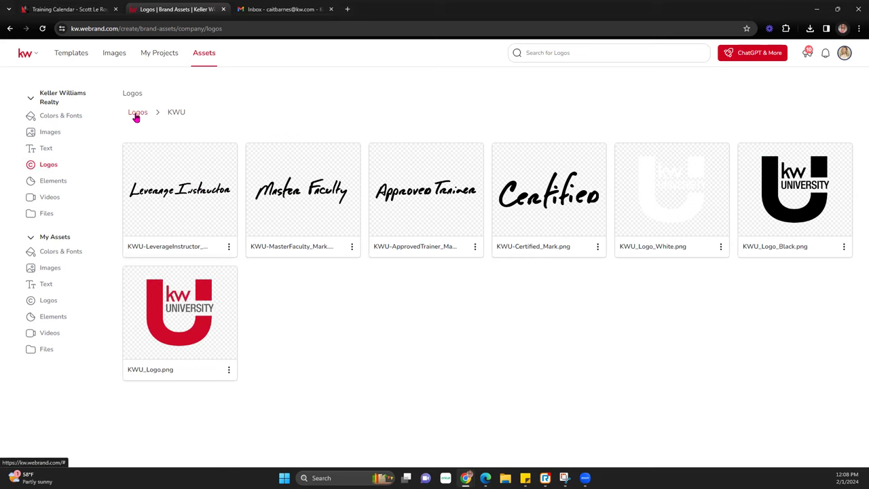
left_click(137, 113)
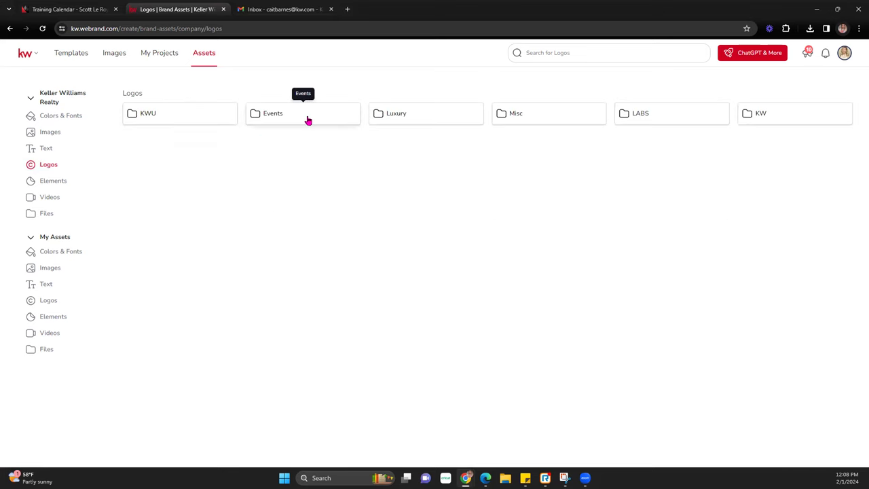
left_click(307, 120)
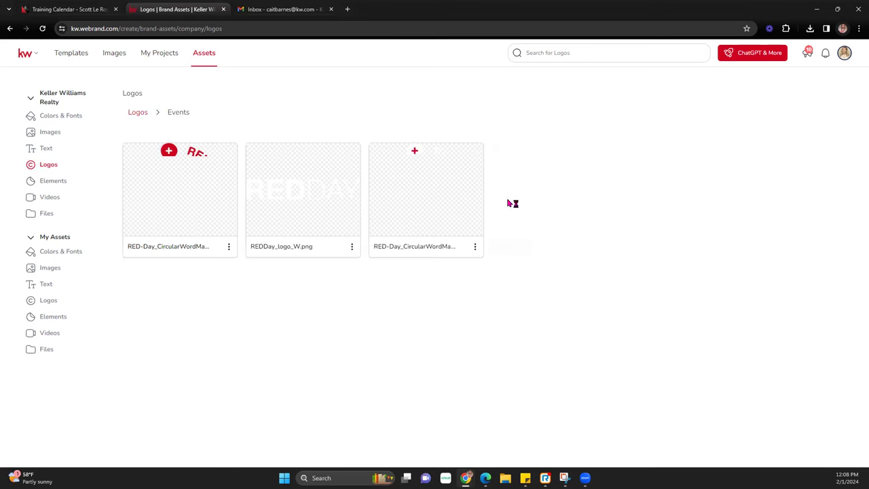
left_click(139, 114)
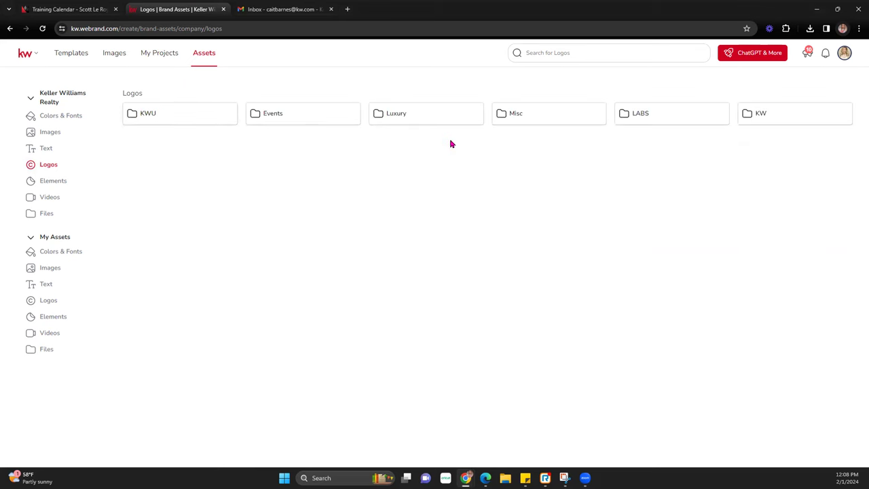
left_click(456, 121)
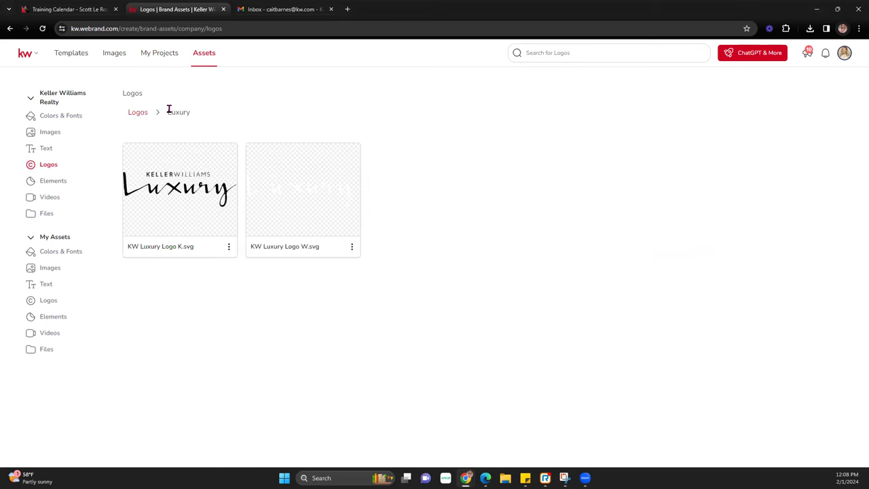
left_click(143, 116)
Check the Misc and KW logo folders, including KW Logo.svg, then return to the folder list.
left_click(534, 122)
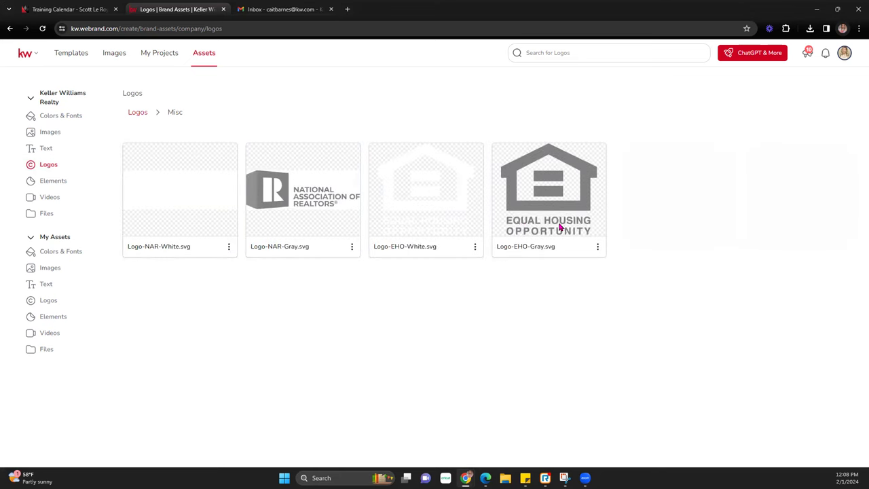
left_click(137, 113)
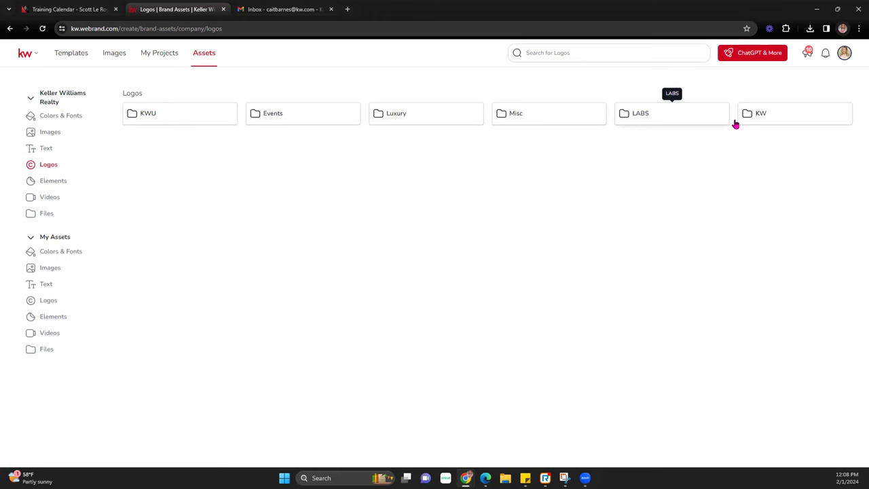
left_click(784, 118)
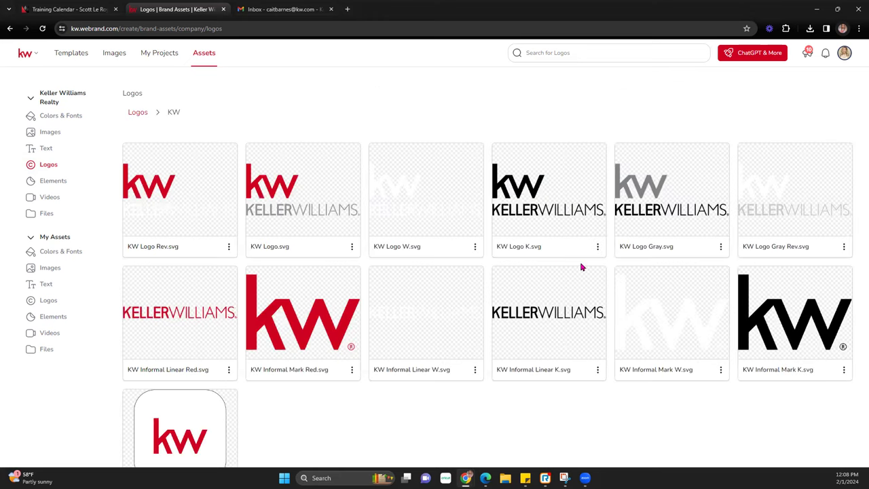
scroll(239, 287, "down", 1)
scroll(227, 227, "up", 1)
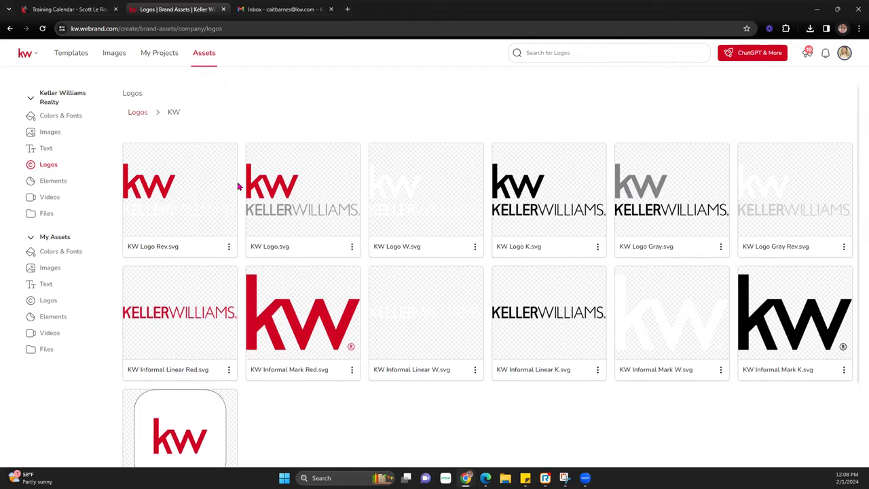
left_click(138, 113)
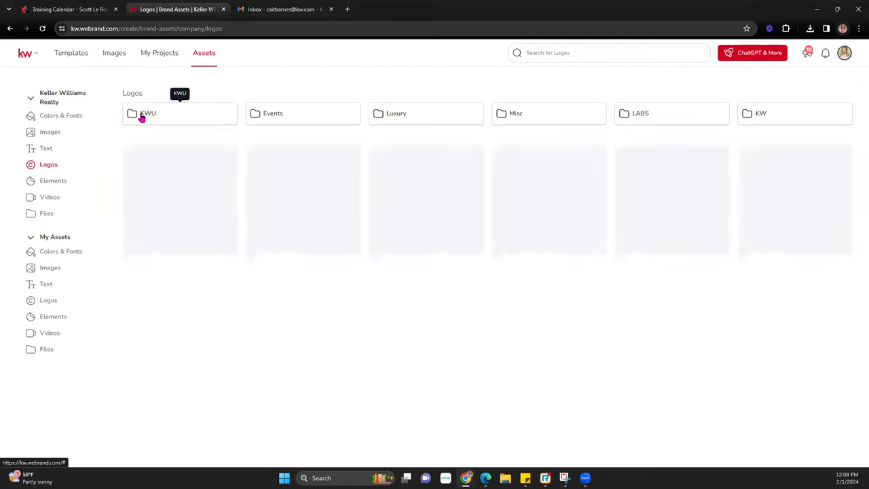
Look through brand Elements, Videos and Files (Style Guide, Design Addendum), then collapse Keller Williams Realty.
left_click(53, 182)
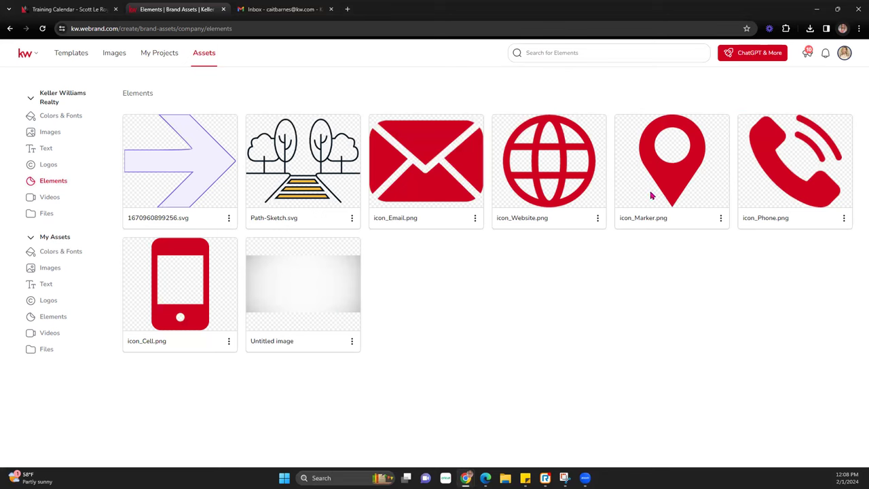
left_click(174, 277)
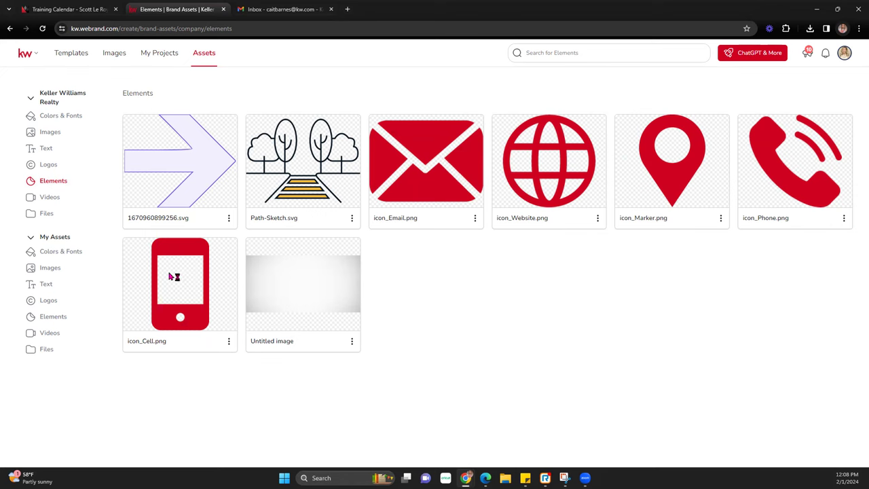
left_click(47, 198)
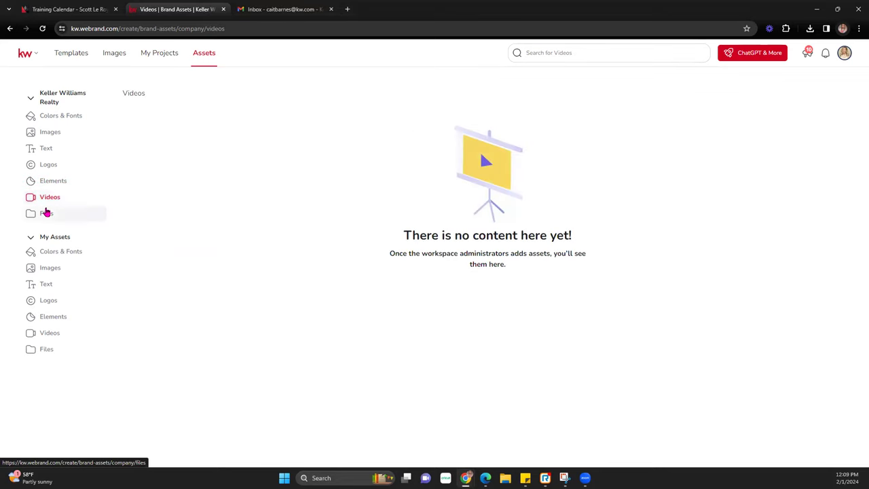
left_click(46, 214)
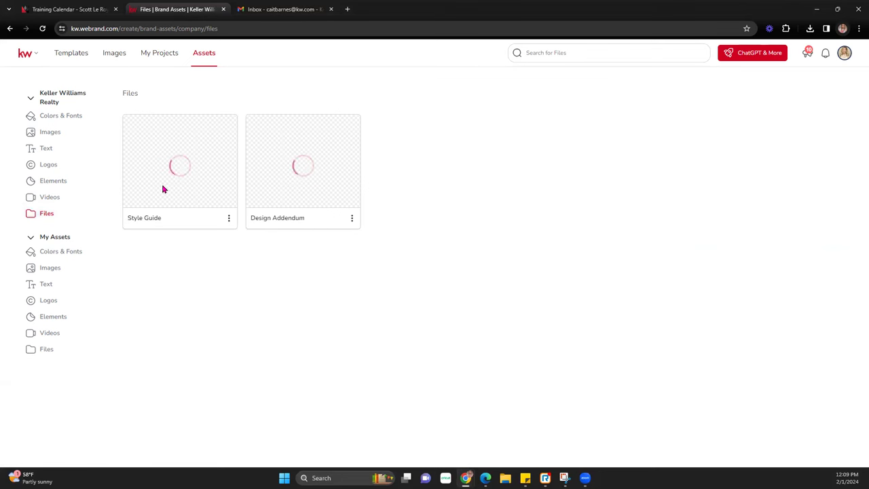
left_click(30, 101)
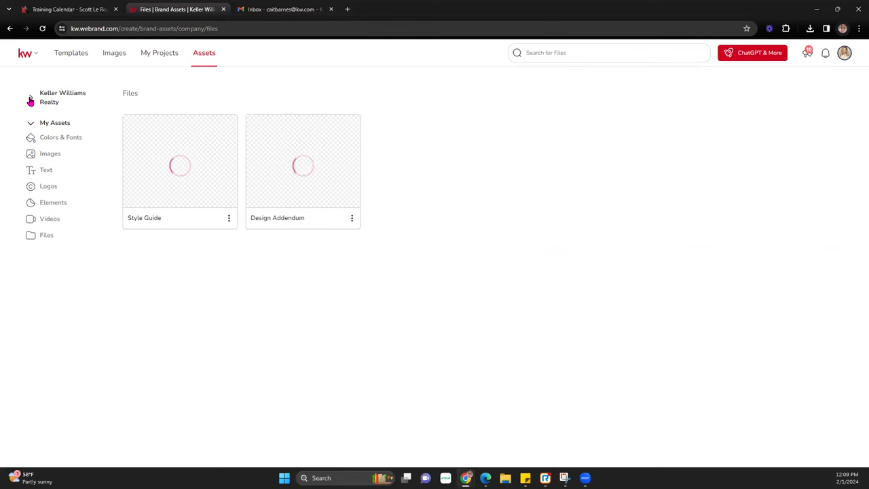
Re-expand My Assets, view its Colors & Fonts, then open the personal Headshot and Agent photo images.
left_click(57, 127)
left_click(58, 127)
left_click(51, 138)
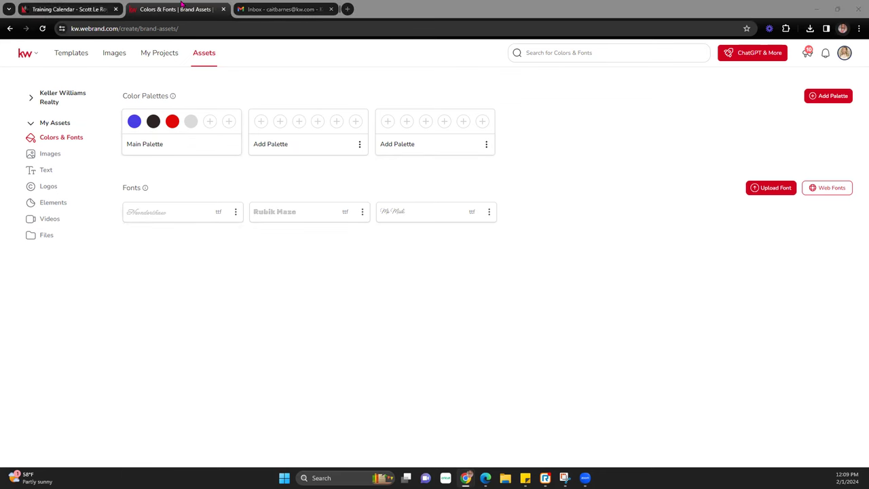
left_click(43, 155)
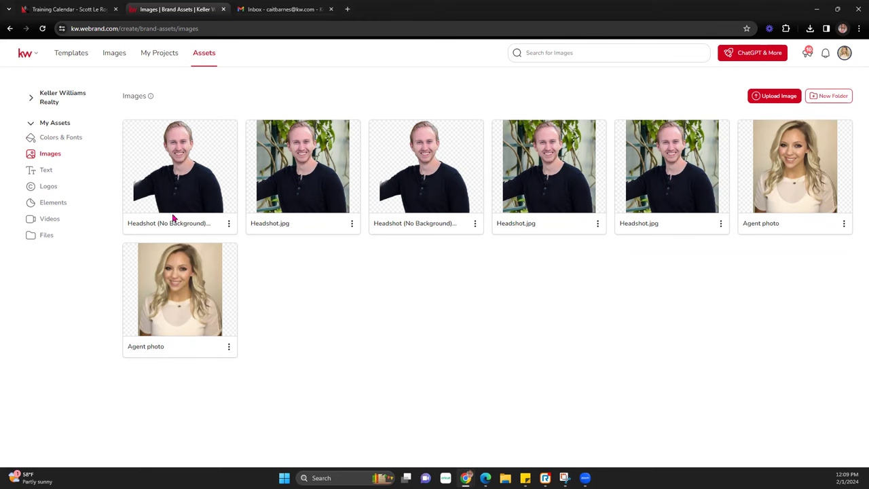
Upload Headshot from Desktop > logosheadshots to My Assets Images, then open the personal Text assets.
left_click(786, 99)
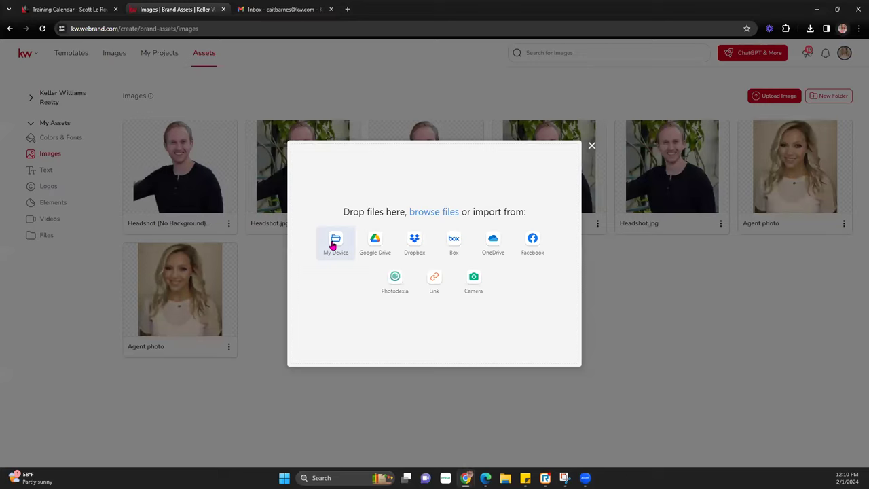
left_click(333, 242)
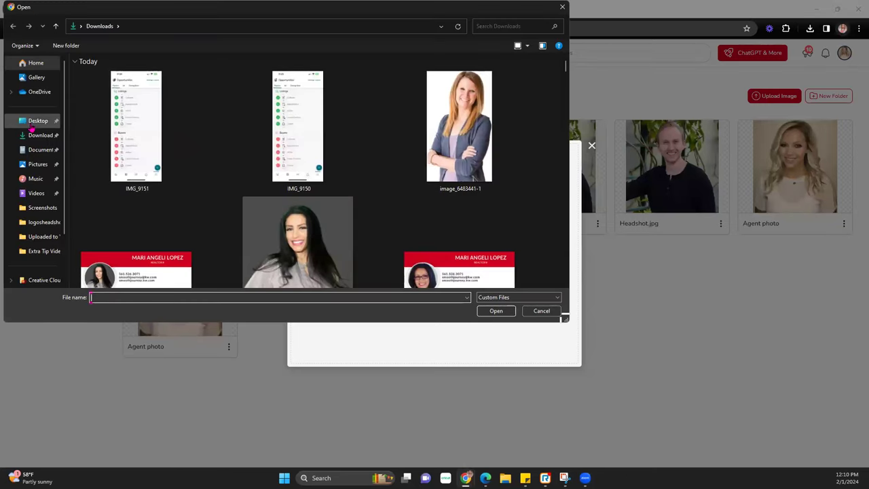
left_click(36, 120)
double_click(92, 76)
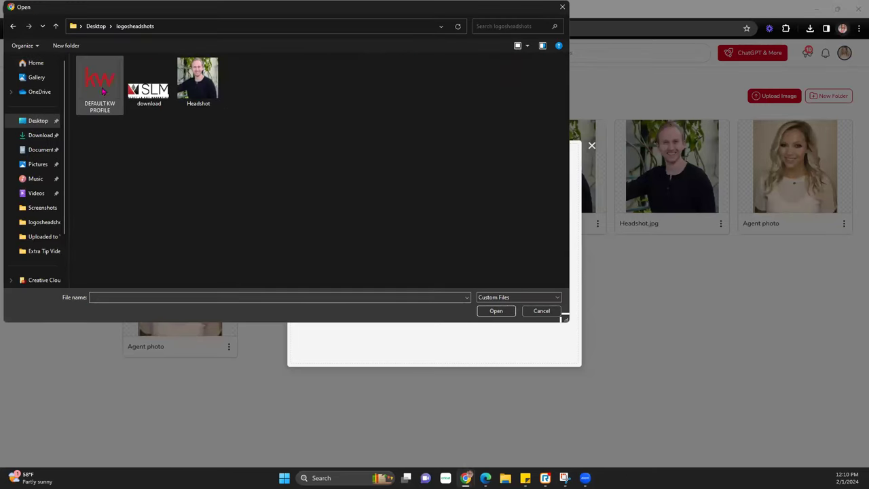
left_click(197, 90)
double_click(197, 90)
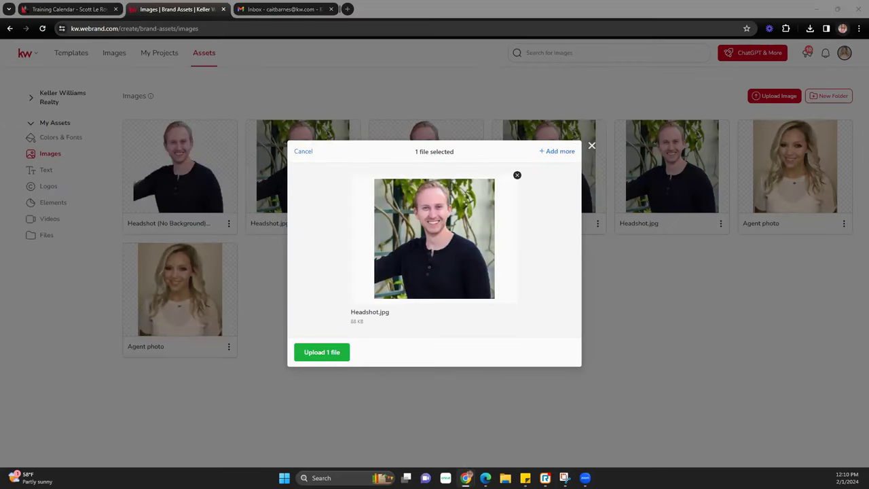
left_click(320, 355)
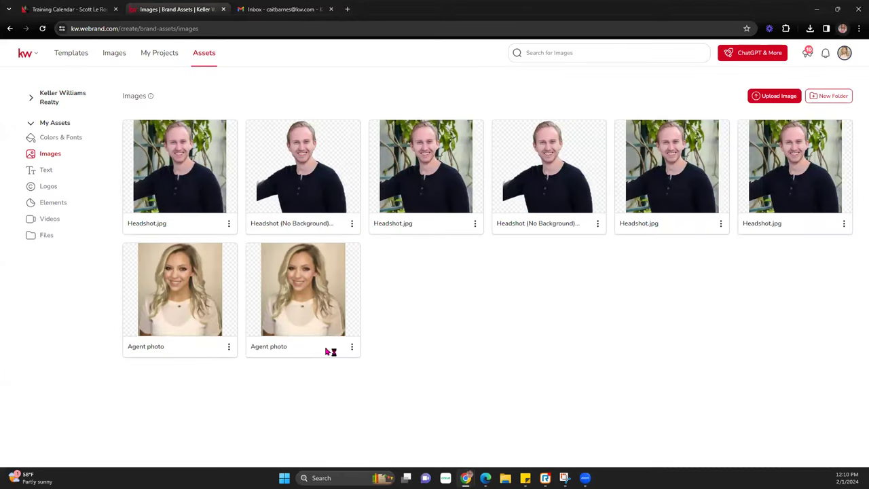
left_click(55, 172)
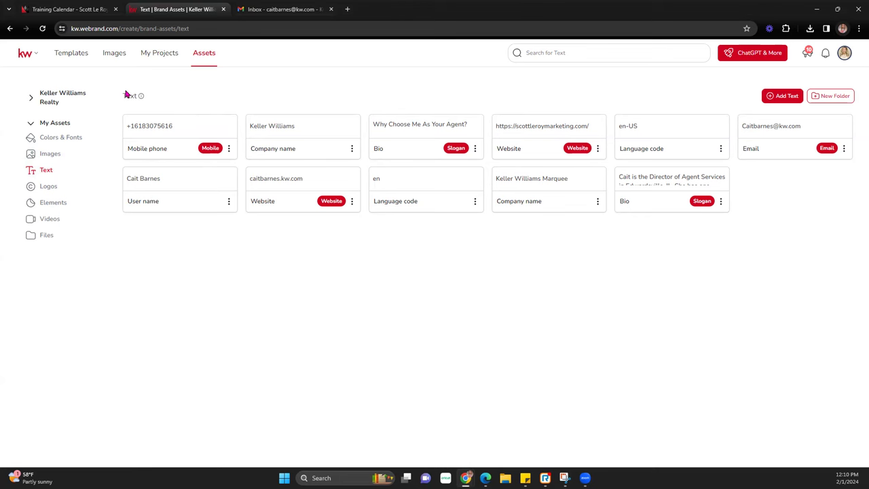
Show the personal Logos library with its Cherry Hill, Woodlands and Jersey Shore South folders.
left_click(43, 190)
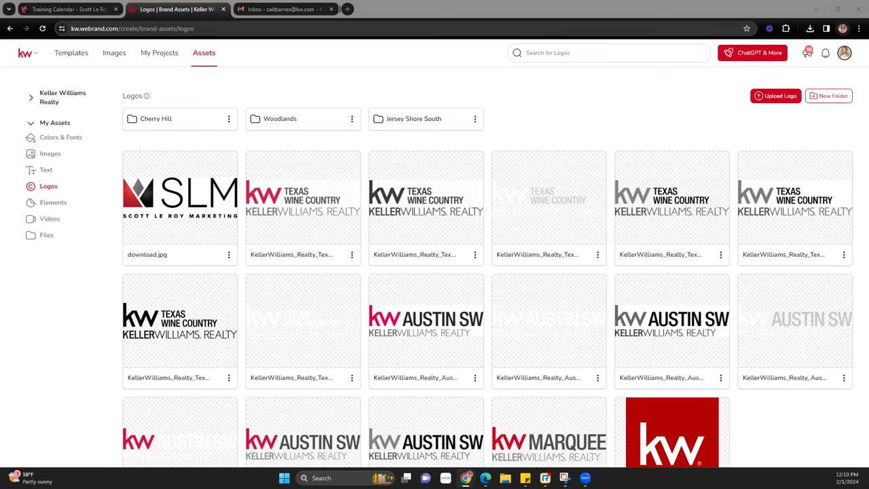
left_click(347, 8)
Load KW Connect and the KW Command dashboard in two new Chrome tabs.
type("ac")
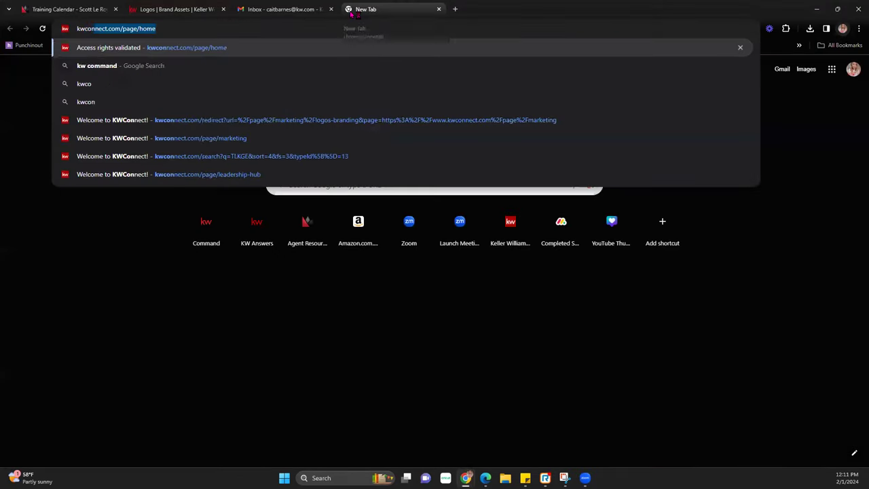
key("Return")
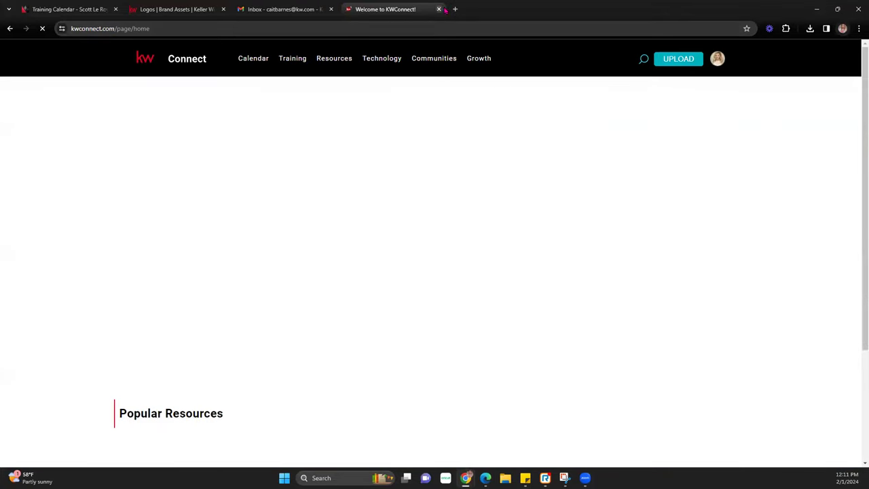
left_click(455, 9)
type("agent.kw.com/command")
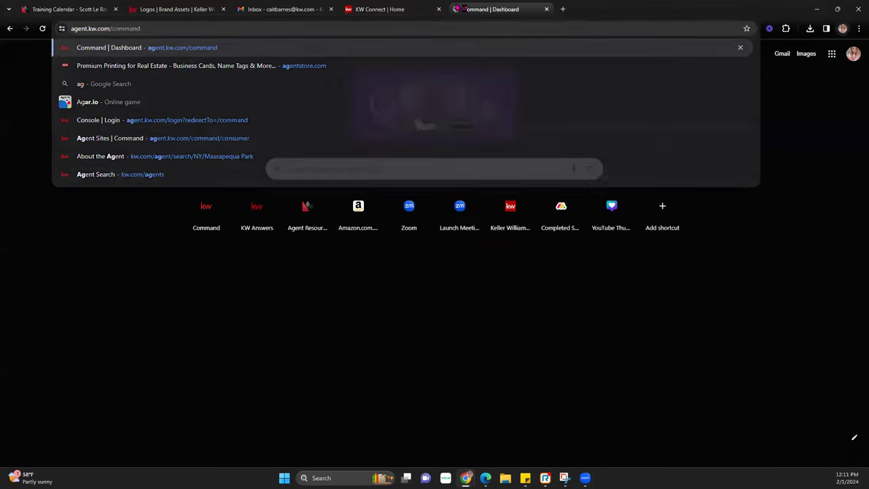
key("Return")
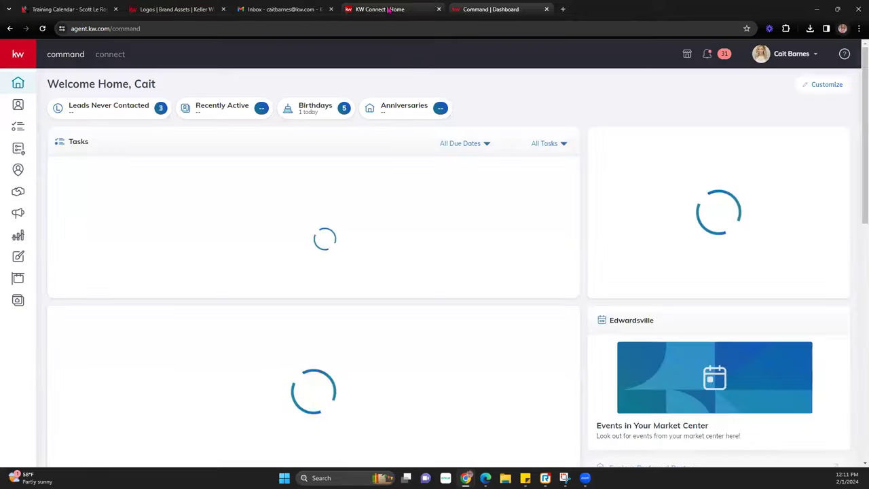
Open Command's Connect Learning page, then return to the KW Connect home tab.
left_click(387, 9)
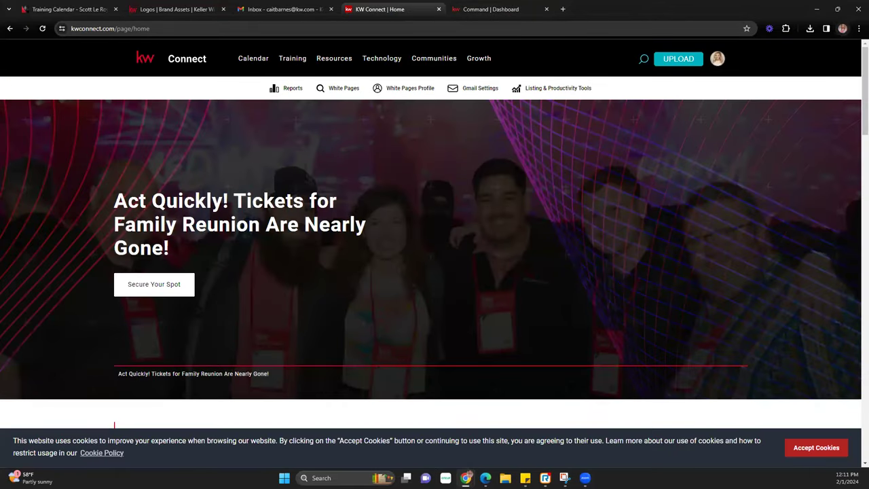
left_click(490, 9)
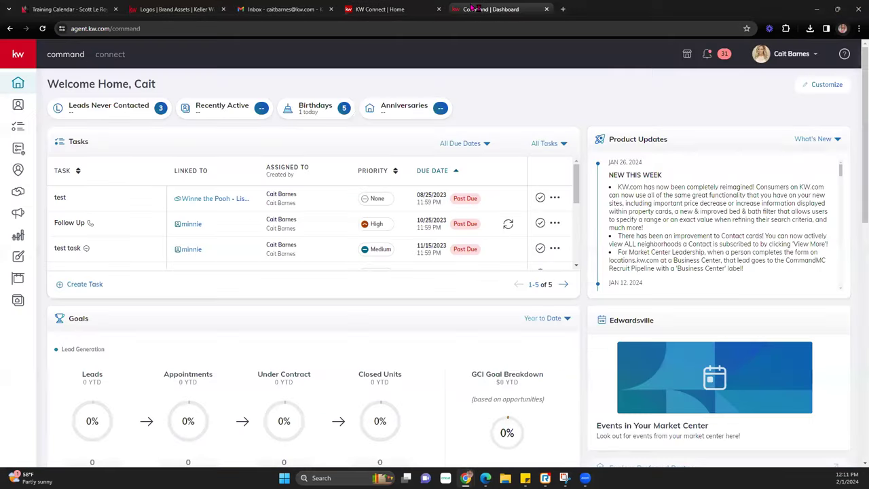
left_click(116, 59)
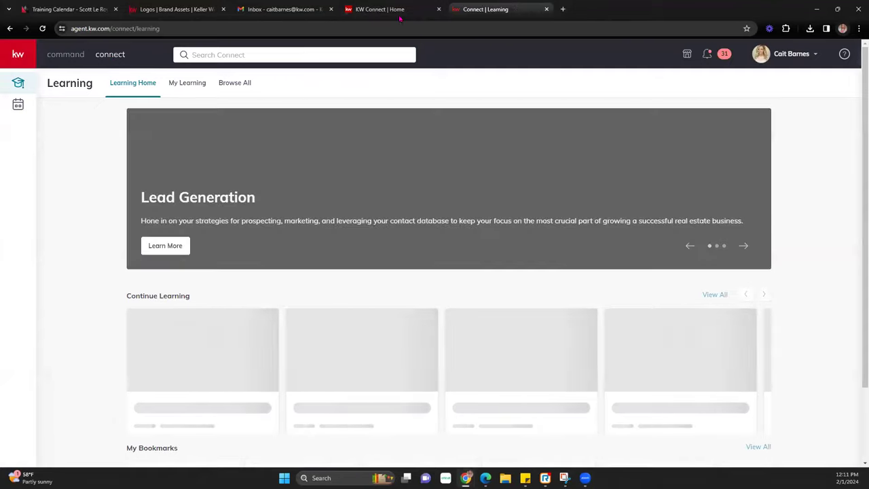
left_click(392, 10)
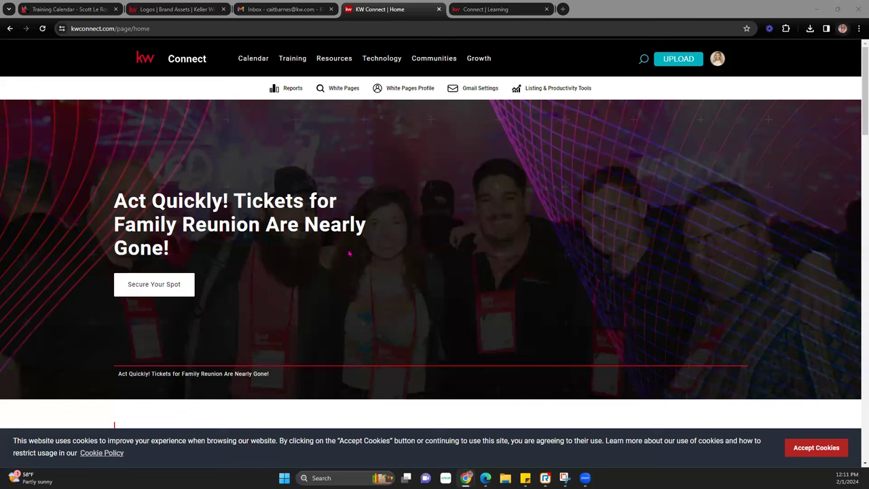
Go to Resources > Marketing and open the Logos and Branding card.
mouse_move(337, 61)
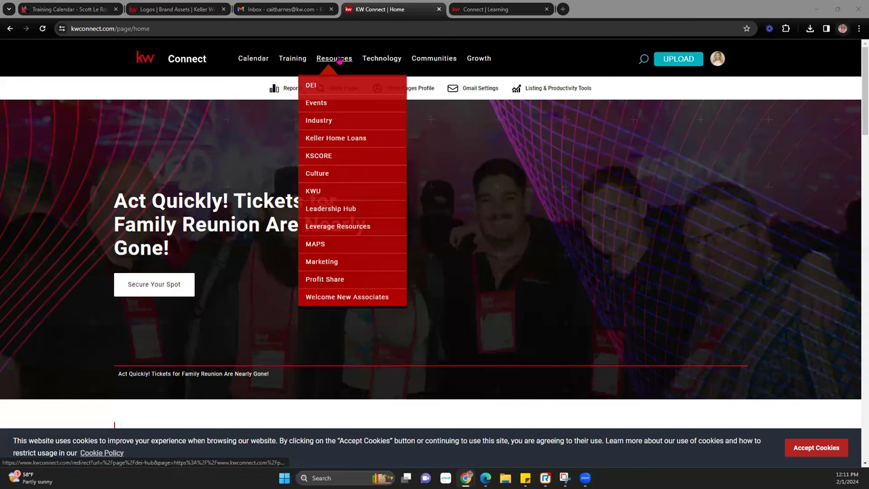
left_click(319, 270)
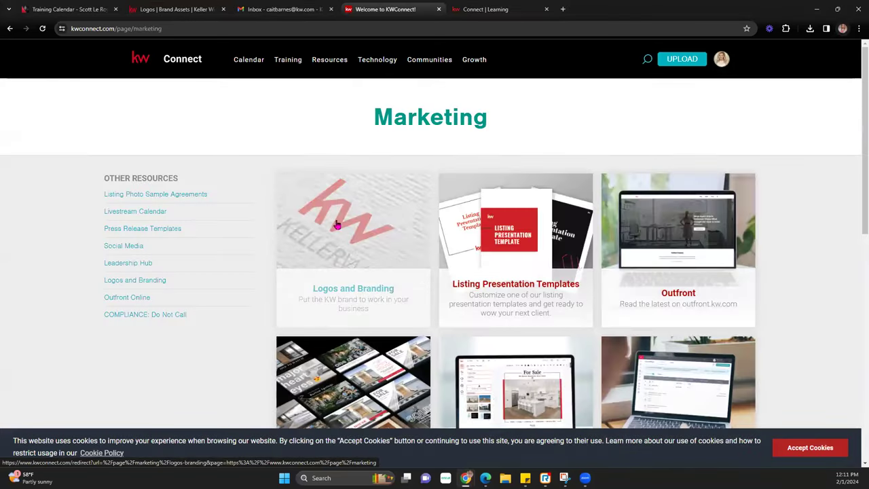
left_click(333, 288)
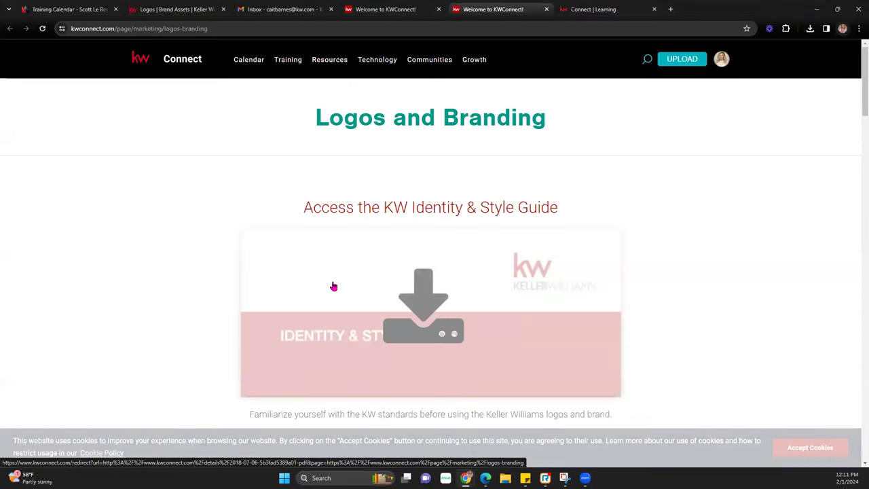
Scroll the Logos and Branding page down to the Market Center Logos search box.
mouse_move(487, 270)
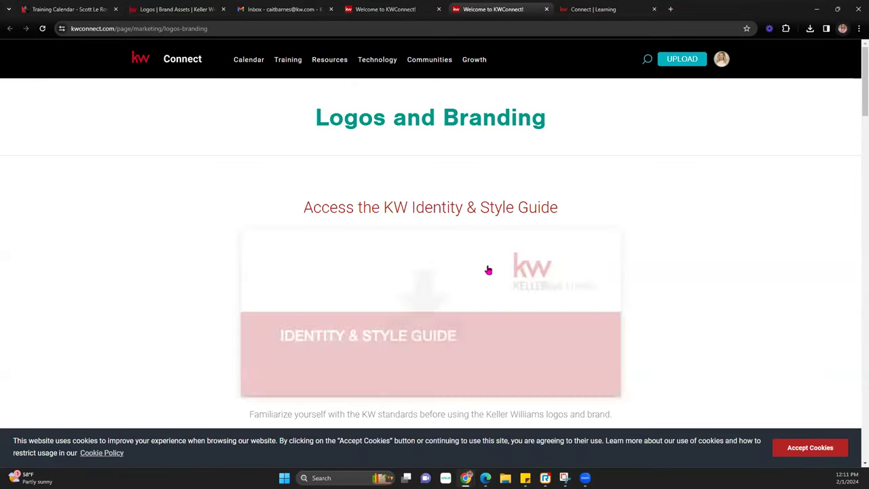
scroll(446, 245, "down", 1)
scroll(383, 272, "down", 2)
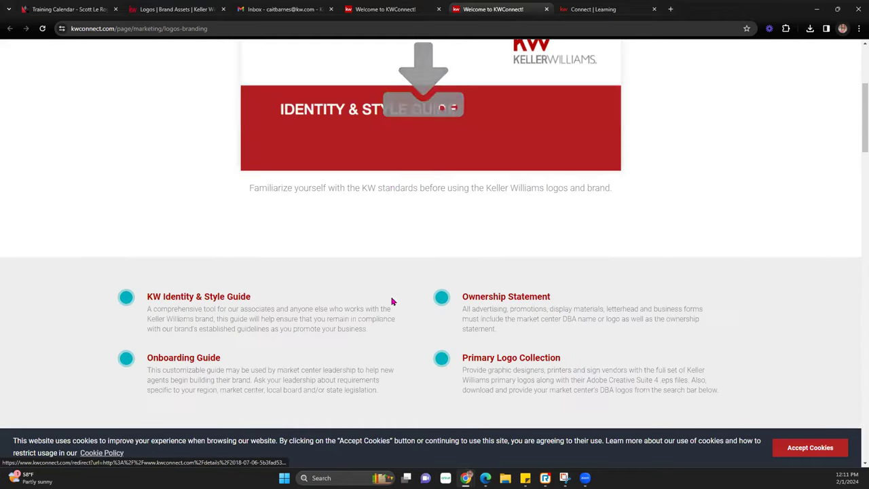
scroll(517, 292, "down", 1)
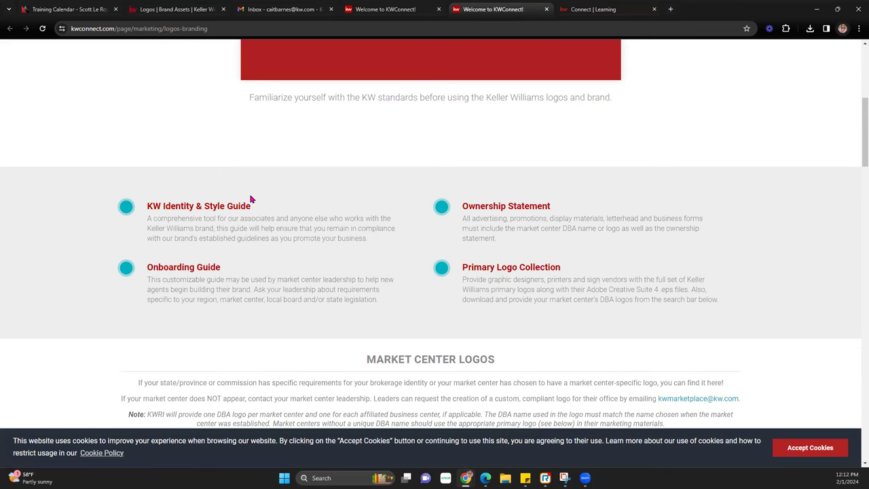
scroll(442, 285, "down", 1)
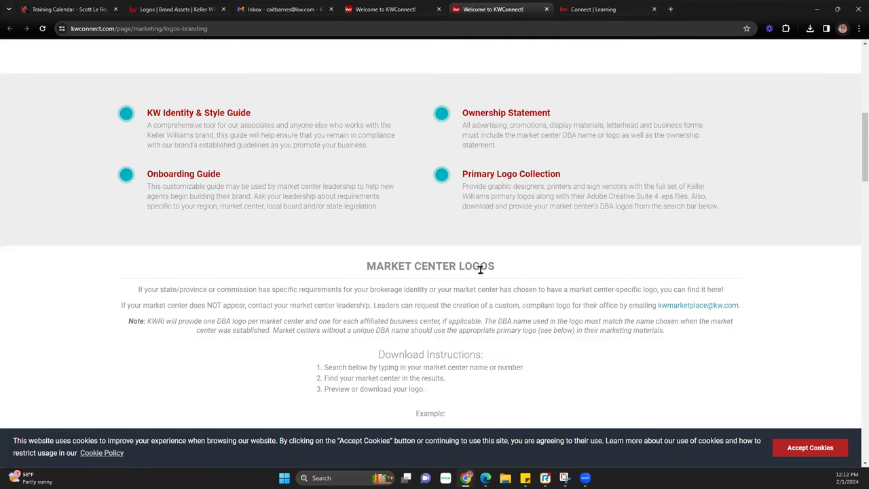
scroll(422, 299, "down", 1)
scroll(417, 258, "down", 1)
scroll(430, 277, "down", 1)
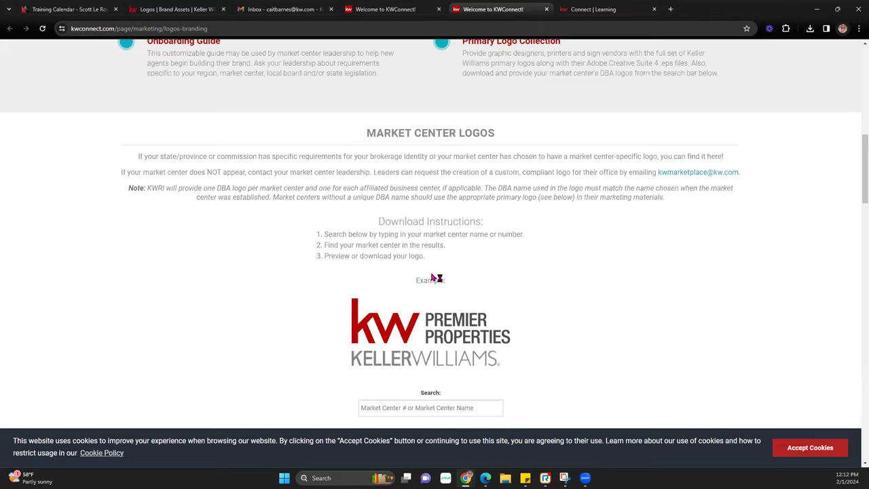
scroll(429, 277, "down", 1)
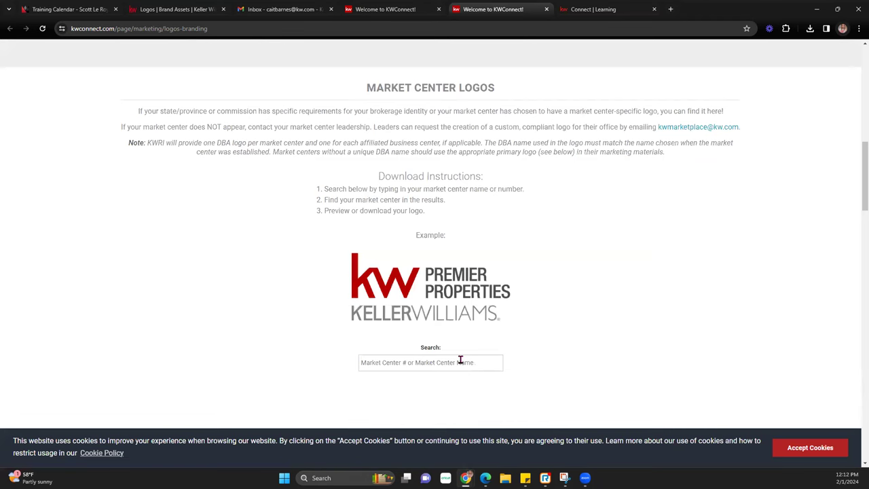
Search market centers for 63 and select the Platinum result row.
type("63")
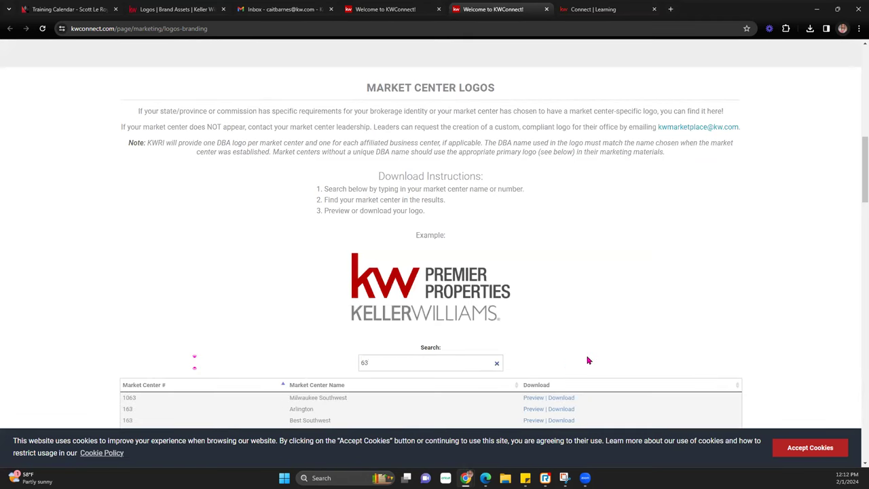
scroll(611, 353, "down", 1)
scroll(624, 349, "down", 1)
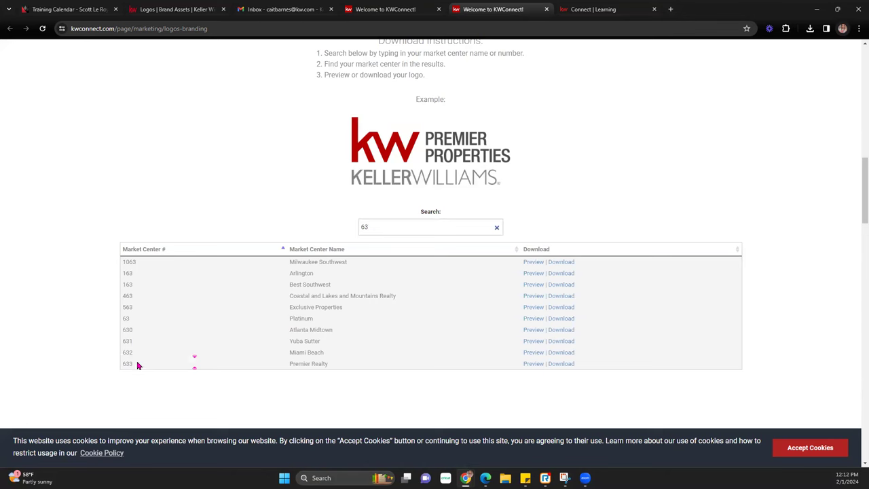
double_click(126, 318)
left_click_drag(139, 326, 571, 322)
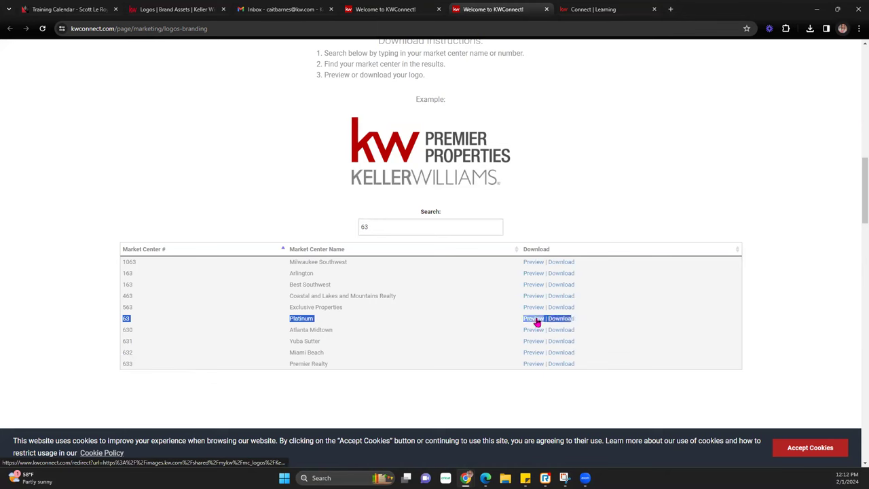
Preview the Platinum logo, close the preview, and download 63_Platinum.zip.
left_click(536, 323)
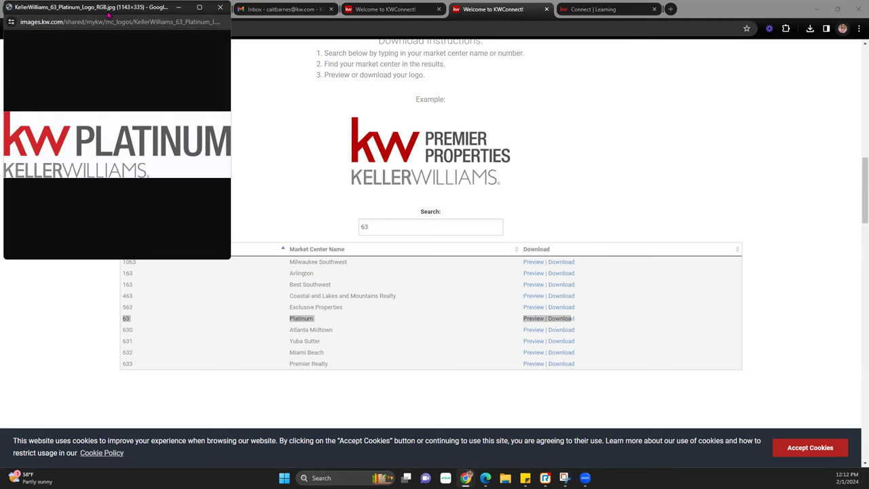
left_click_drag(109, 15, 262, 94)
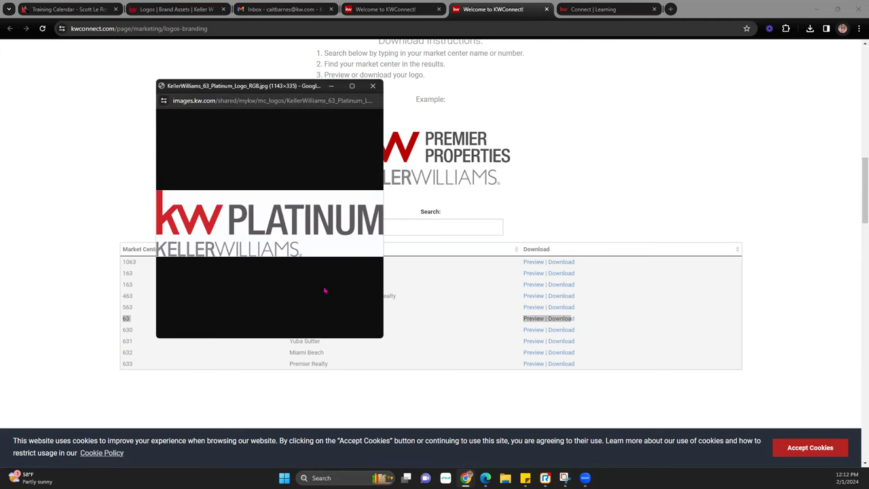
left_click(379, 87)
left_click(567, 319)
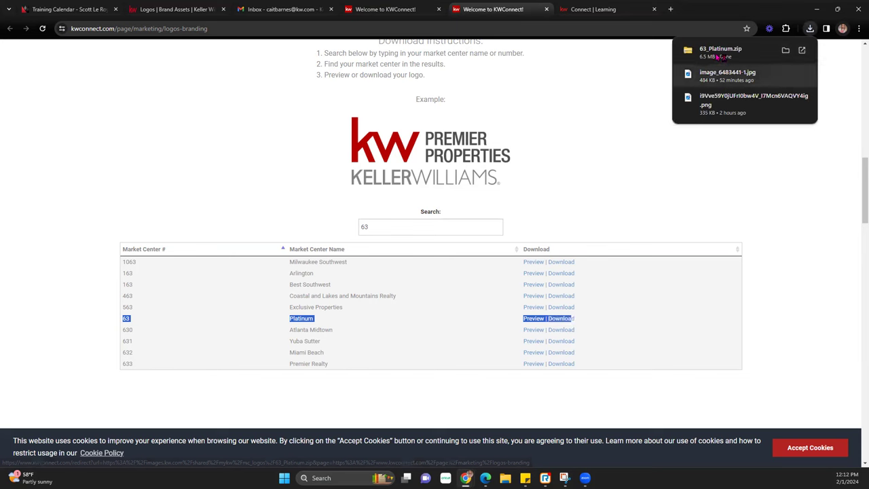
Open the downloaded 63_Platinum package and its Black_White folder.
left_click(718, 51)
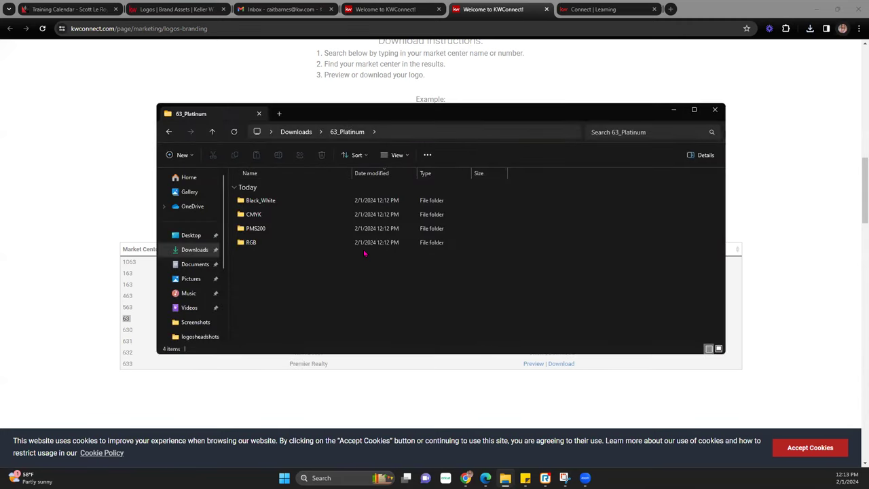
left_click(362, 242)
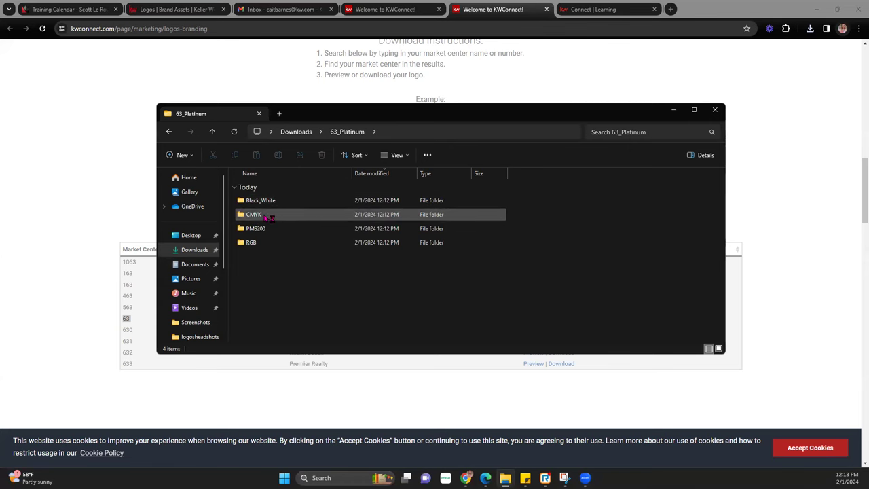
double_click(271, 201)
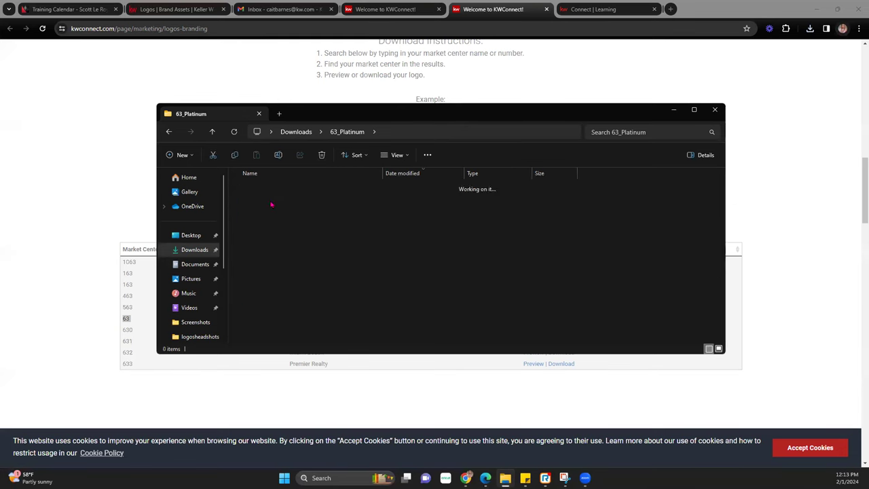
Show the Black_White logo files as extra large icons in an enlarged window.
left_click(398, 156)
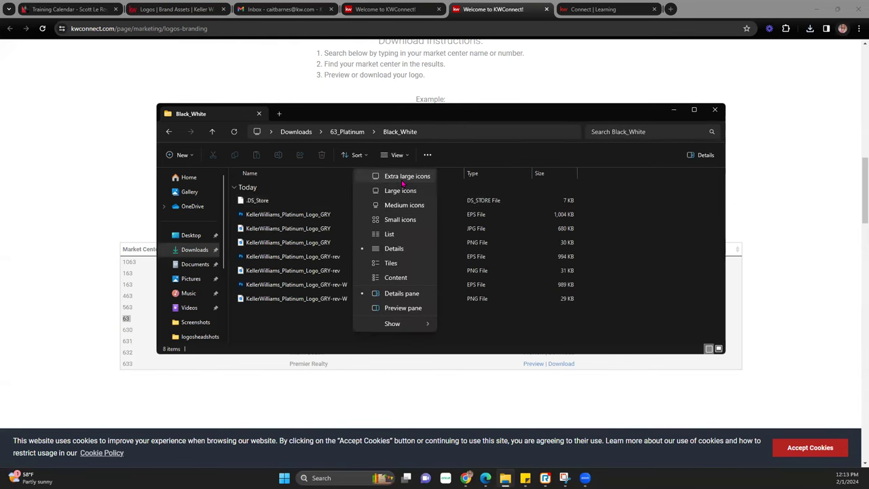
left_click(407, 176)
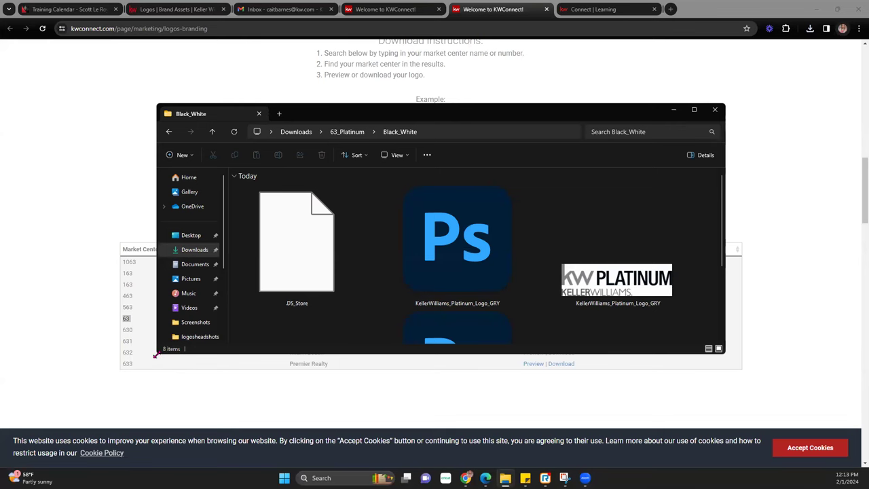
left_click_drag(156, 355, 16, 409)
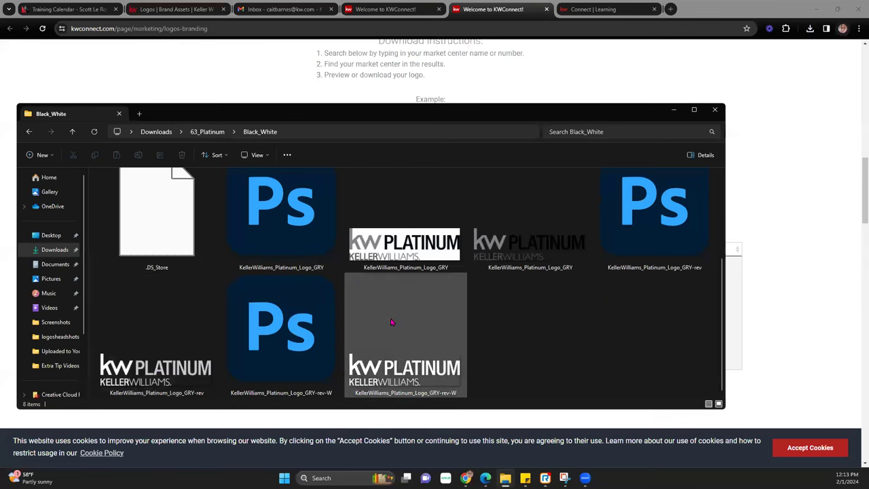
Open the CMYK folder from 63_Platinum and view its six logo files as extra large icons.
left_click(216, 132)
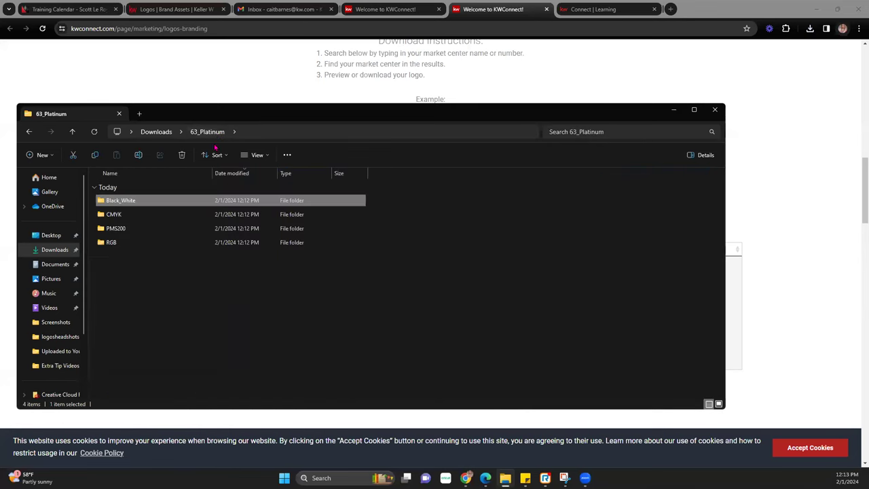
double_click(155, 220)
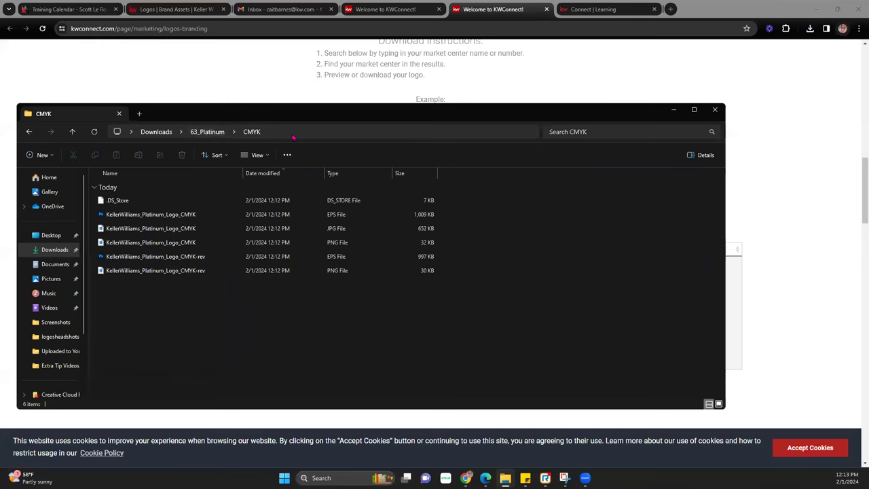
left_click(258, 156)
left_click(266, 173)
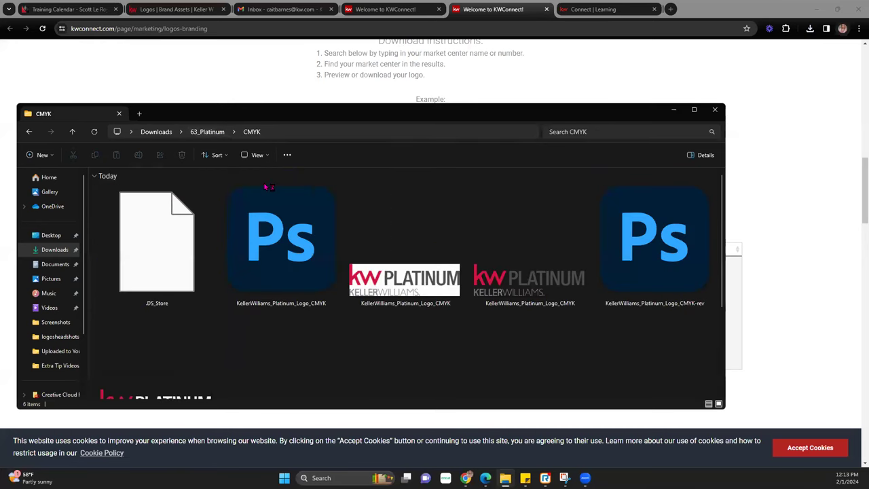
scroll(459, 275, "down", 1)
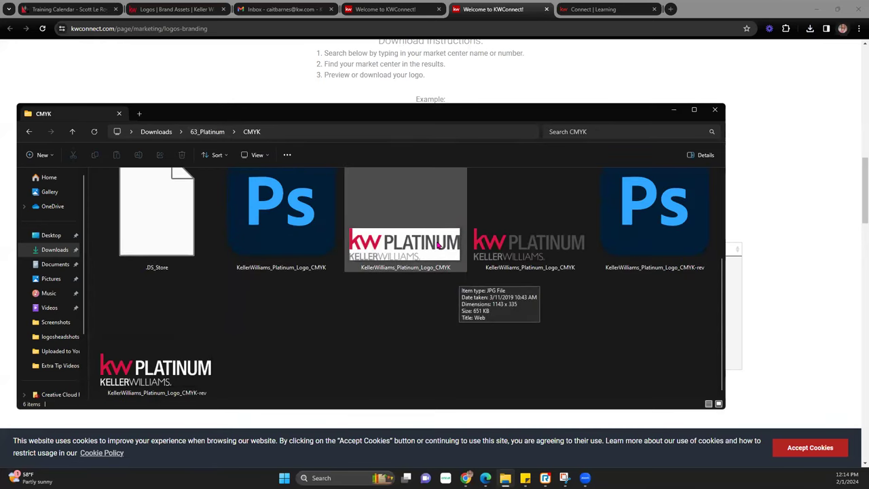
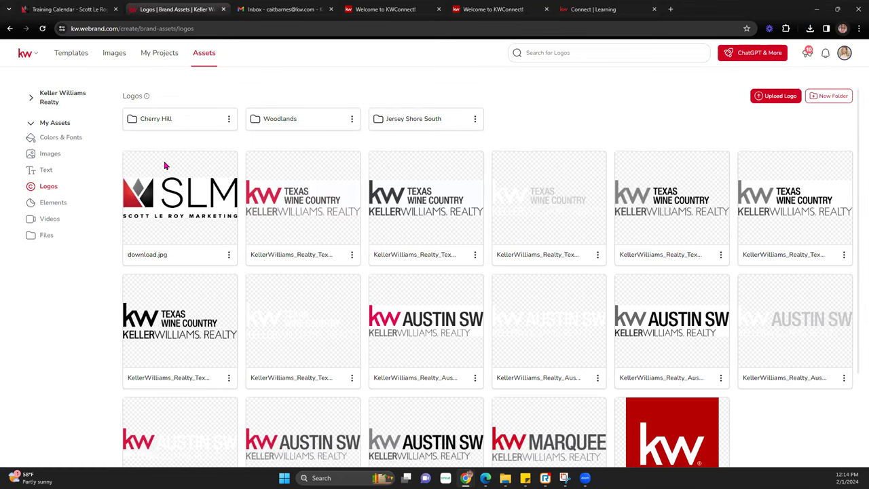
Create a new logo folder named 'Platinum' alongside Cherry Hill and the other Logos folders.
left_click(291, 120)
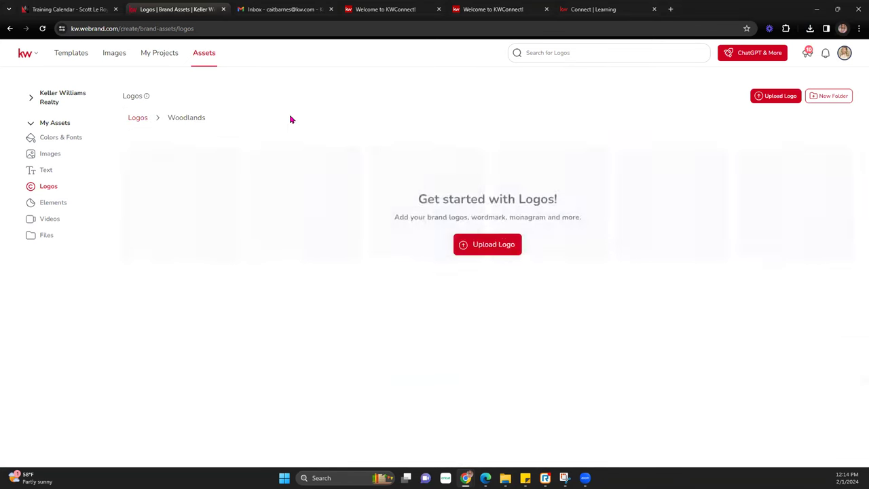
left_click(137, 118)
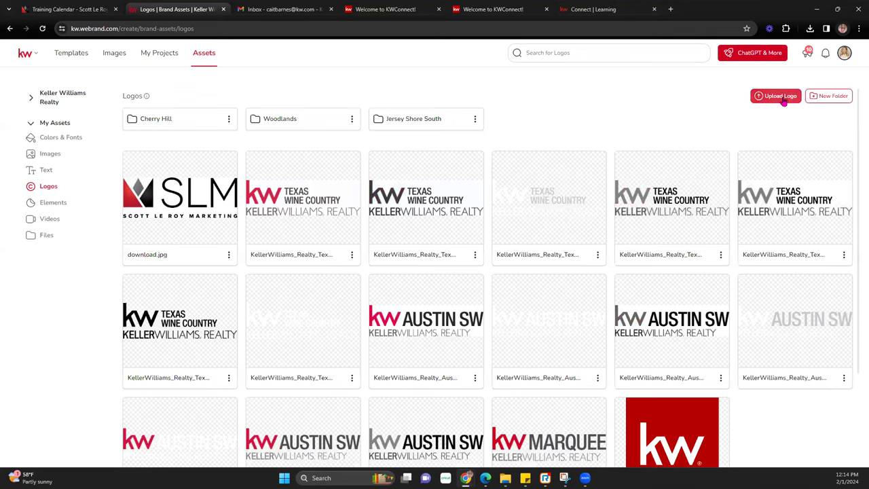
left_click(833, 98)
type("Platinum")
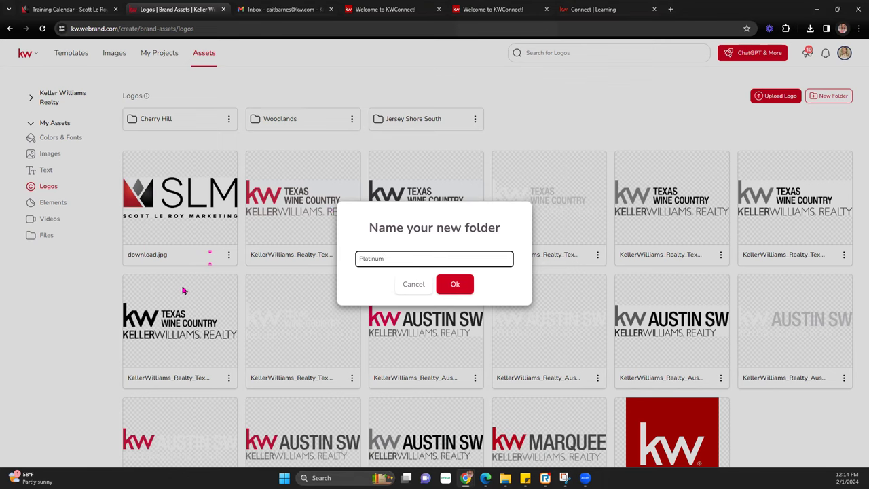
left_click(455, 284)
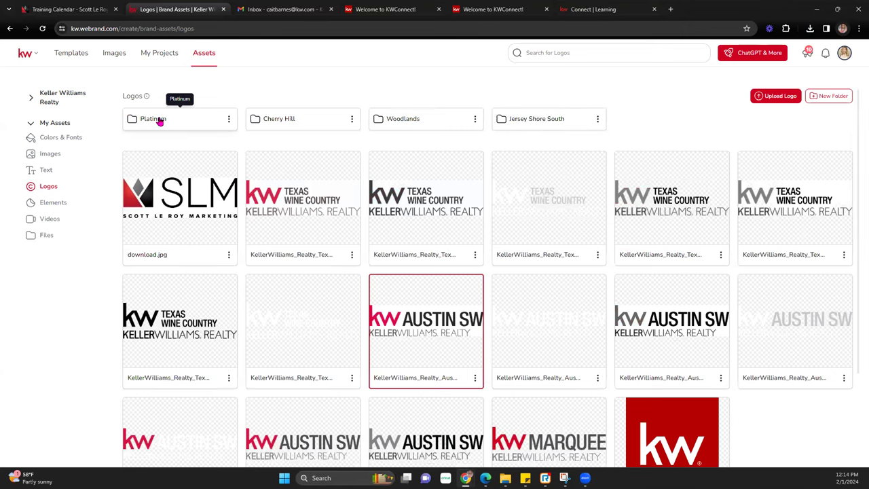
Open the Platinum folder and begin a device upload, browsing Downloads and Documents before cancelling.
double_click(161, 121)
left_click(487, 306)
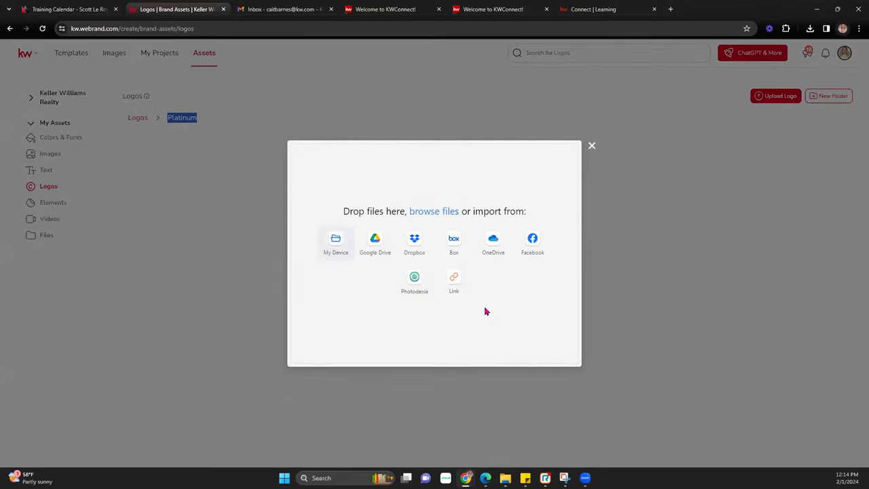
left_click(333, 246)
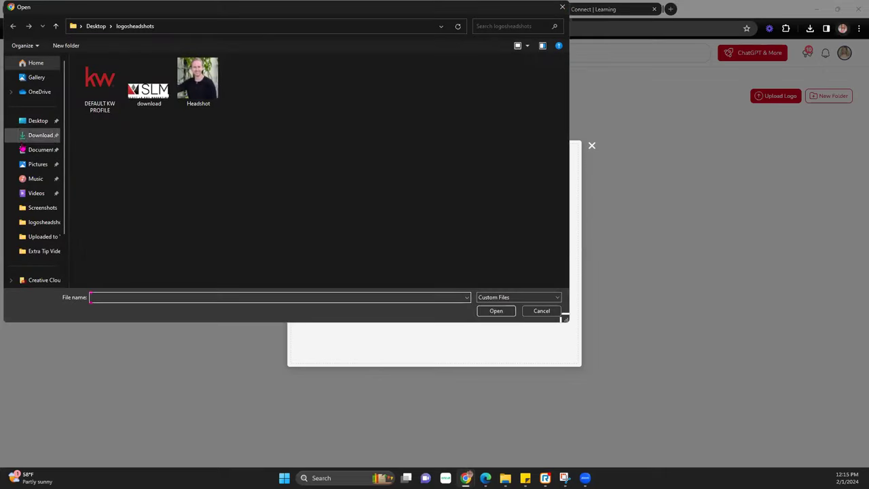
left_click(38, 136)
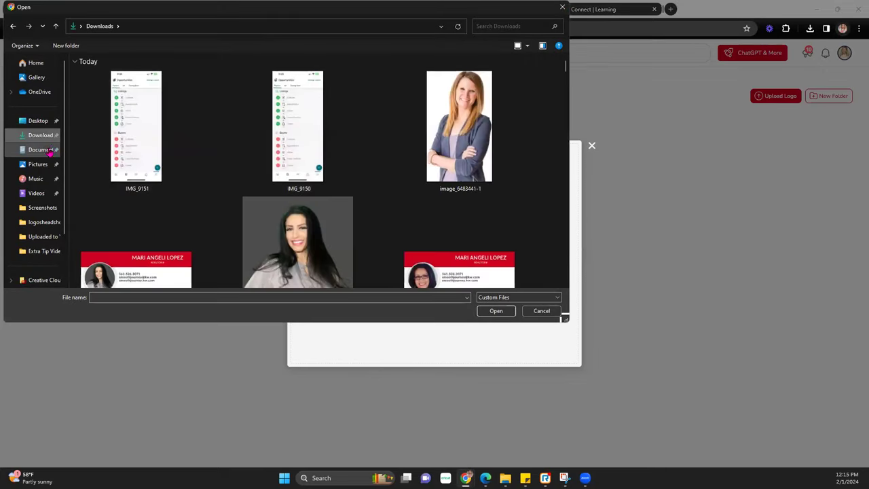
left_click(42, 149)
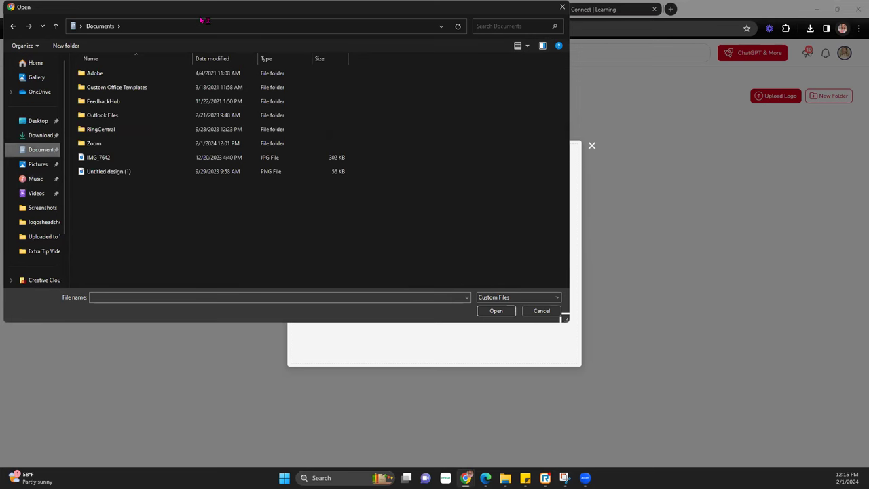
key("Escape")
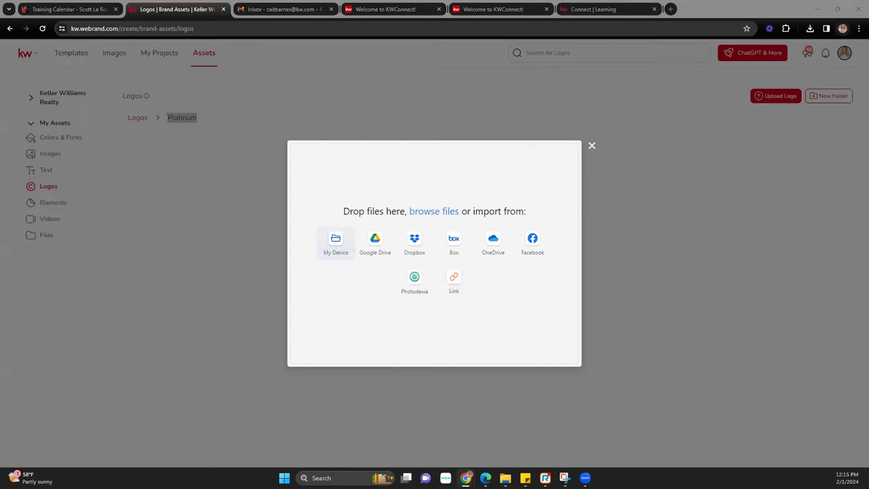
Locate the downloaded Platinum logo files in the file browser, then retry the device upload.
key("alt+Tab")
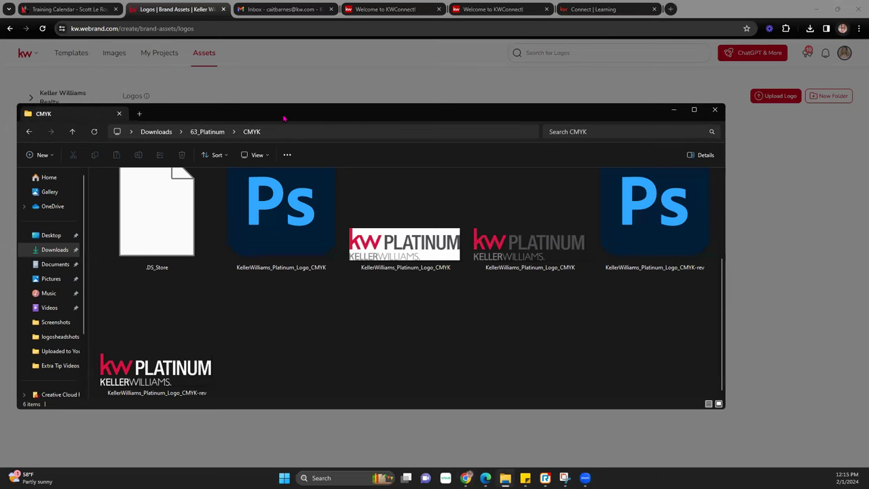
left_click_drag(283, 118, 0, 115)
left_click(336, 246)
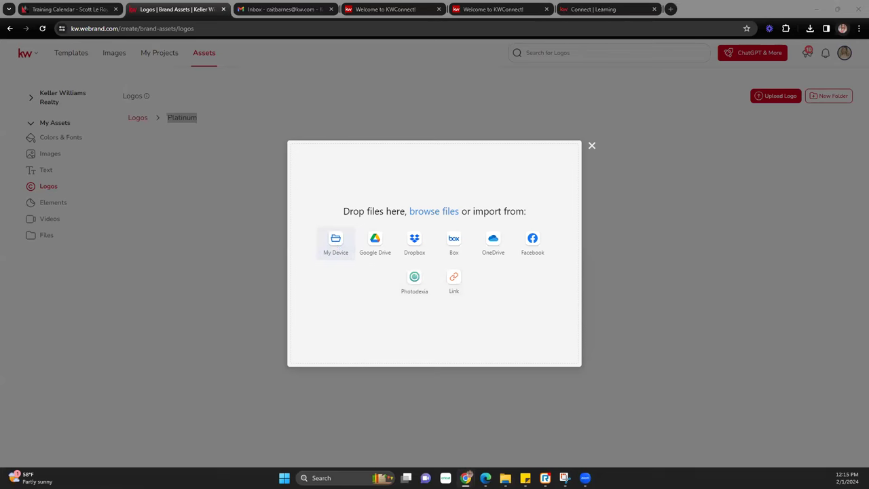
key("alt+Tab")
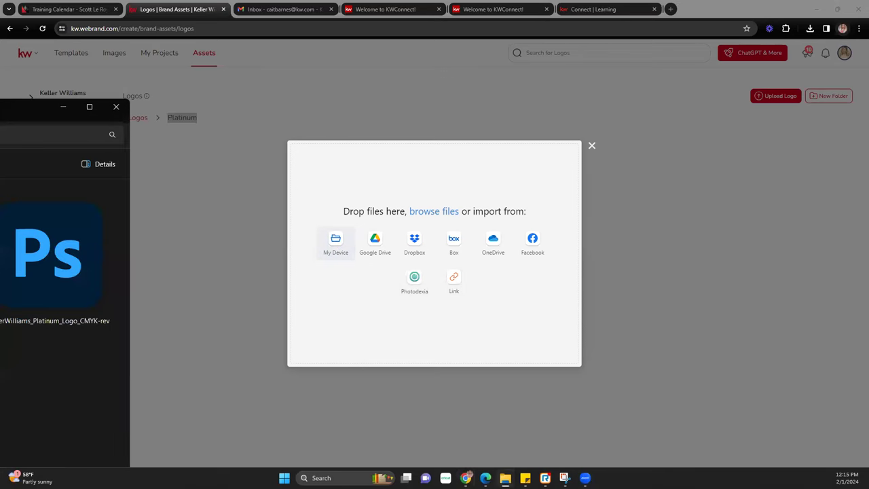
key("alt+Tab")
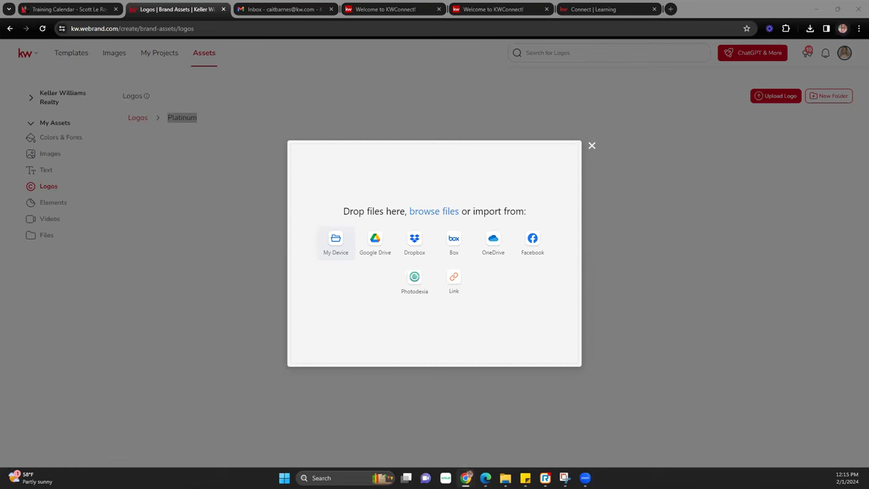
key("alt+Tab")
key("alt+Tab")
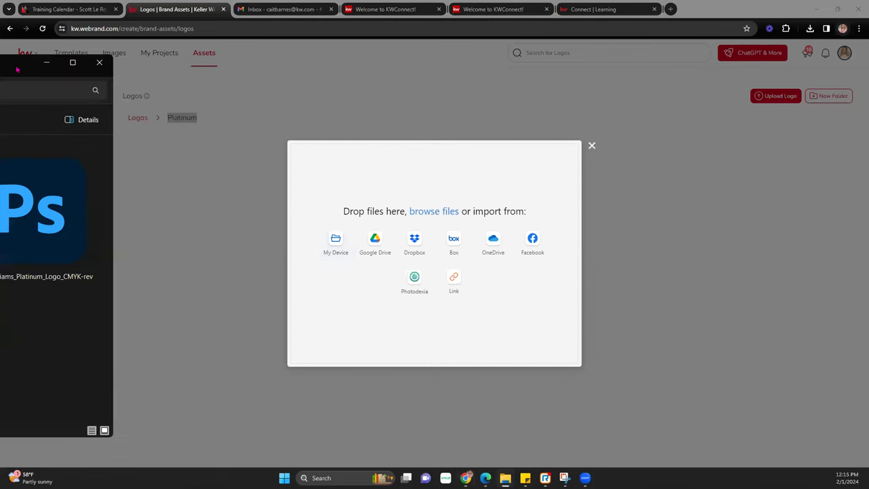
left_click(46, 62)
left_click(336, 242)
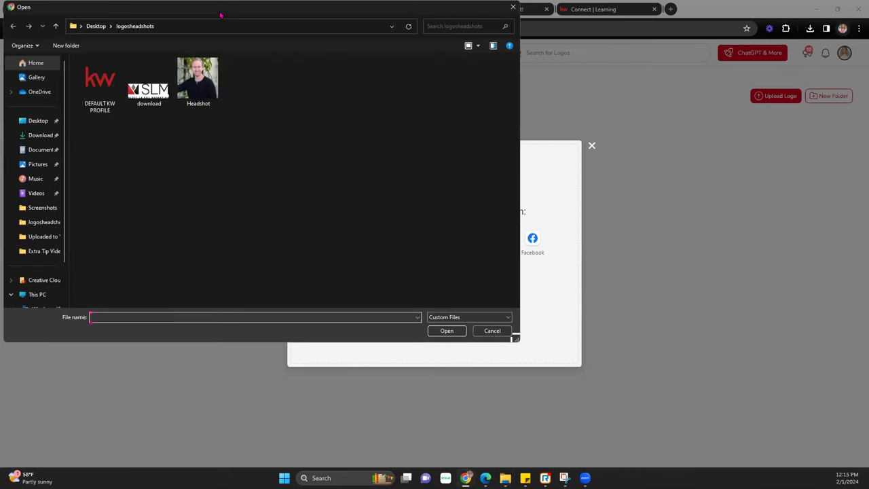
key("Escape")
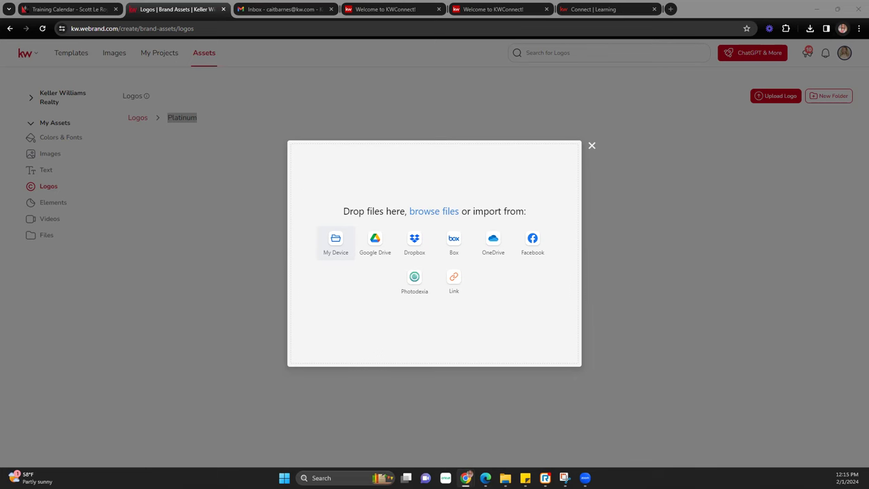
Upload all four logos from 63_Platinum > Black_White into the Platinum folder.
left_click(335, 243)
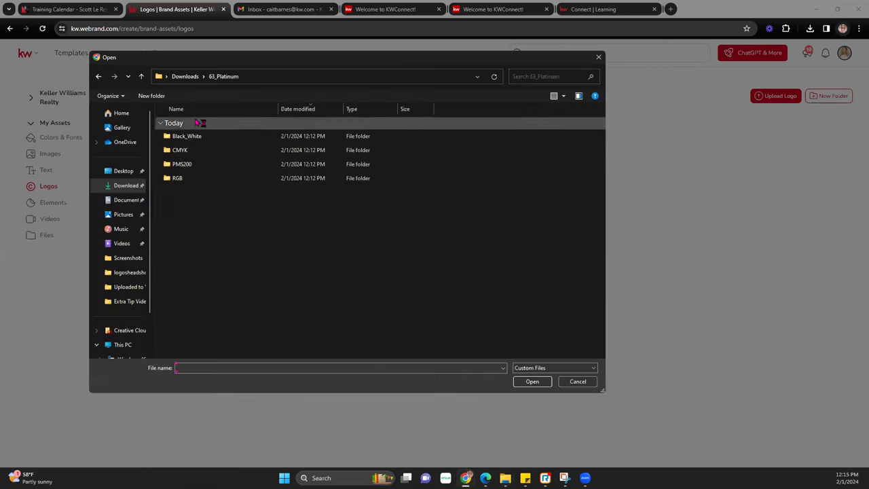
double_click(192, 139)
left_click_drag(217, 205, 210, 134)
left_click_drag(207, 219, 202, 136)
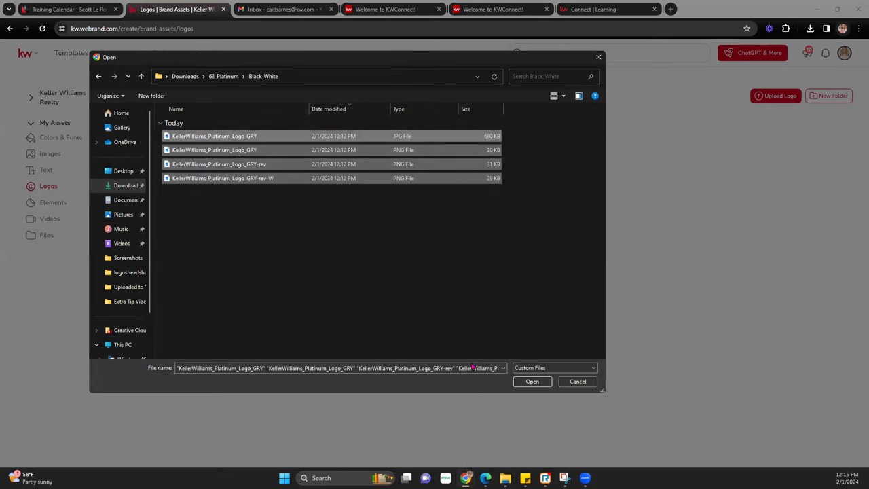
left_click(543, 383)
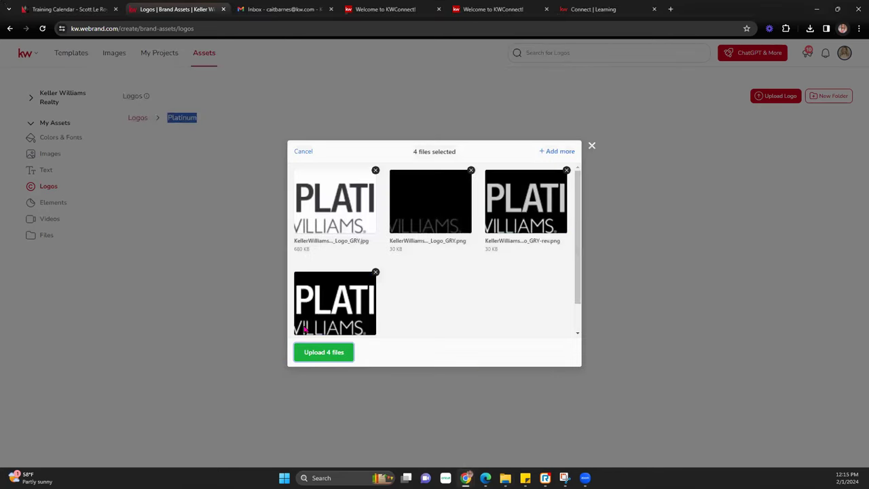
left_click(324, 353)
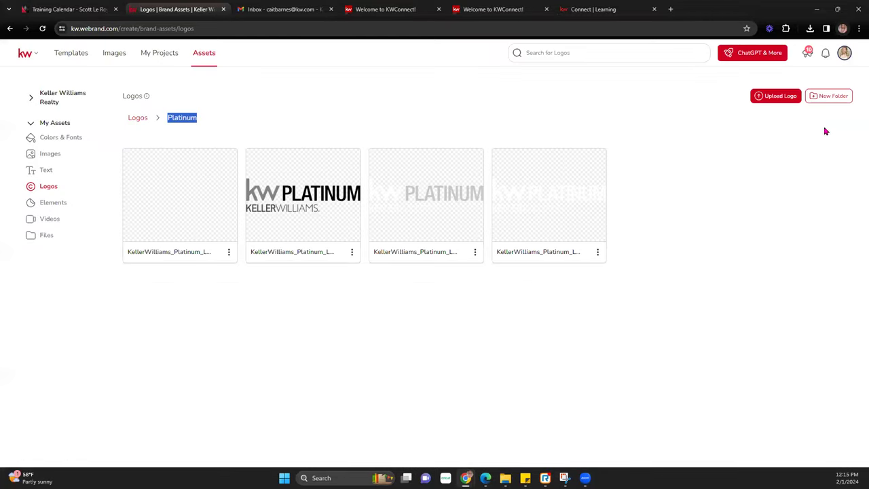
Upload the three logo files from 63_Platinum > CMYK into the Platinum folder.
left_click(790, 102)
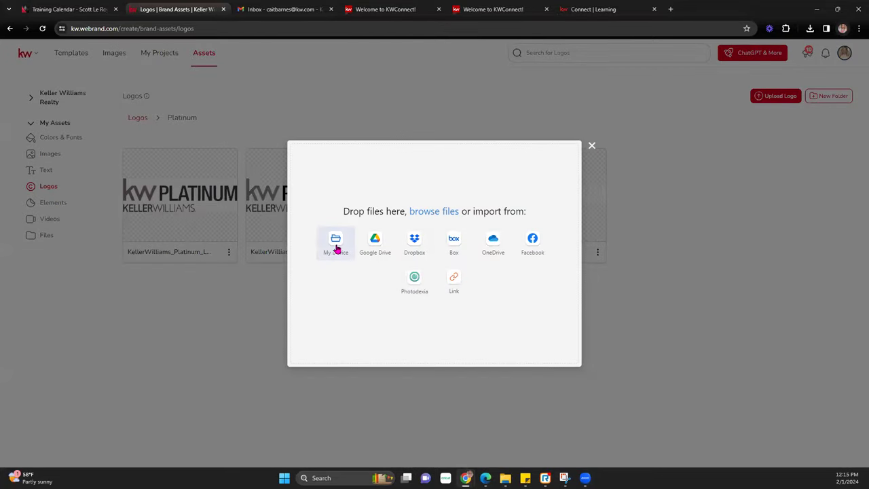
left_click(340, 248)
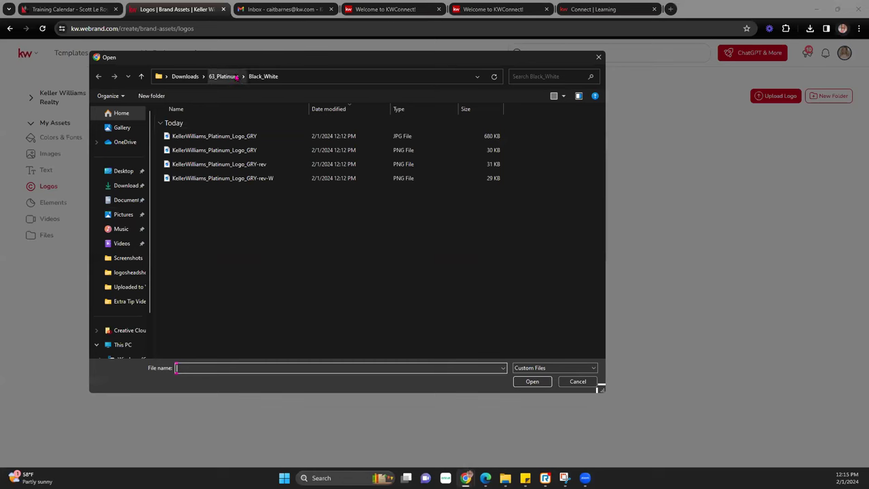
left_click(234, 76)
double_click(209, 149)
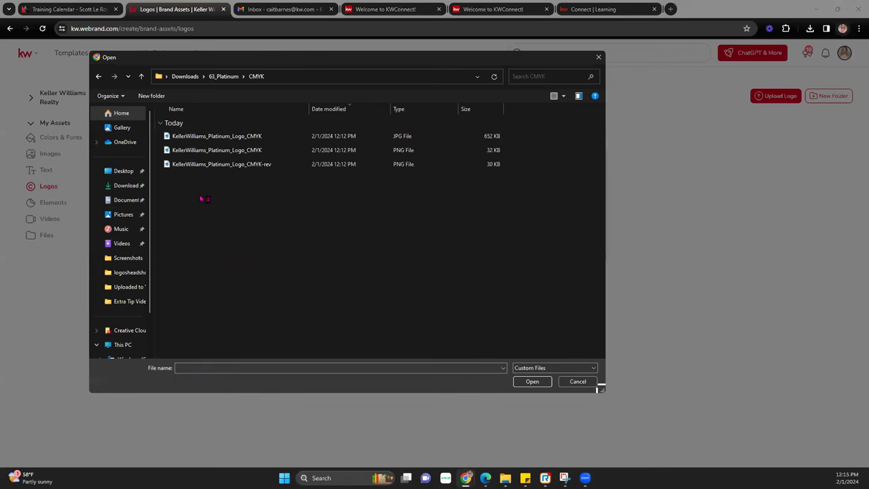
left_click_drag(200, 194, 207, 125)
left_click(526, 381)
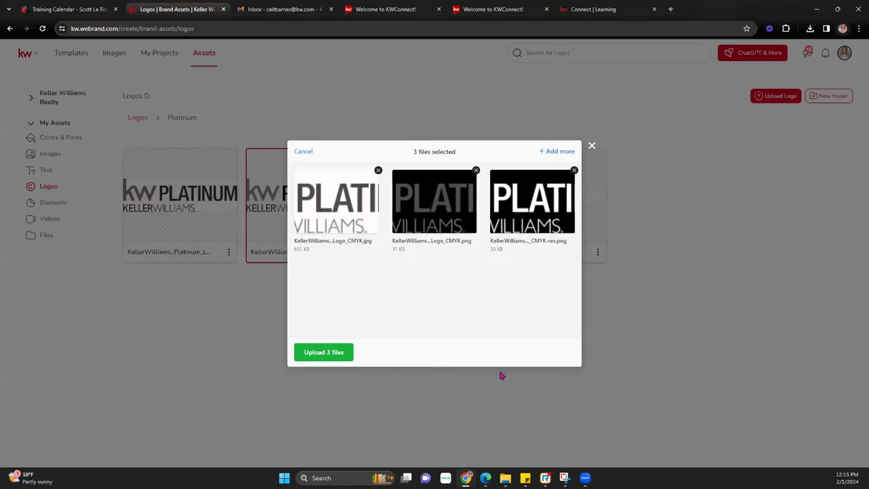
left_click(306, 353)
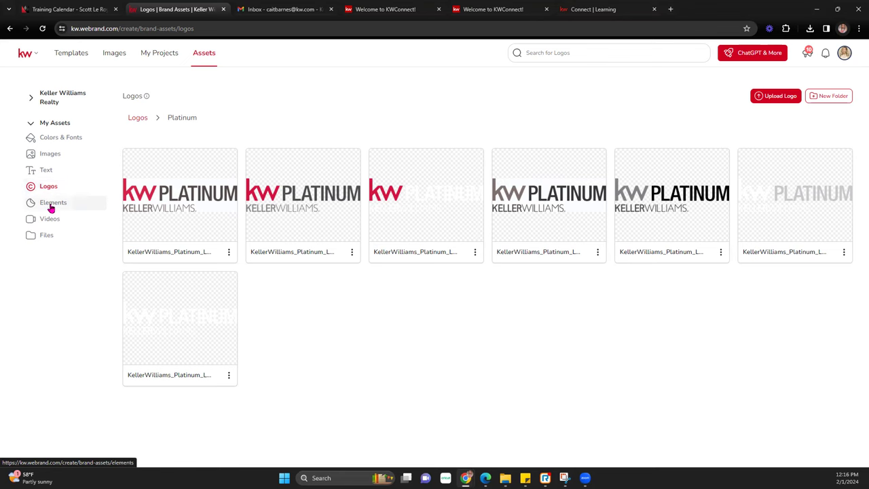
Check the Elements, Videos and Files asset pages, collapse My Assets, and close the Brand Assets tab.
left_click(139, 118)
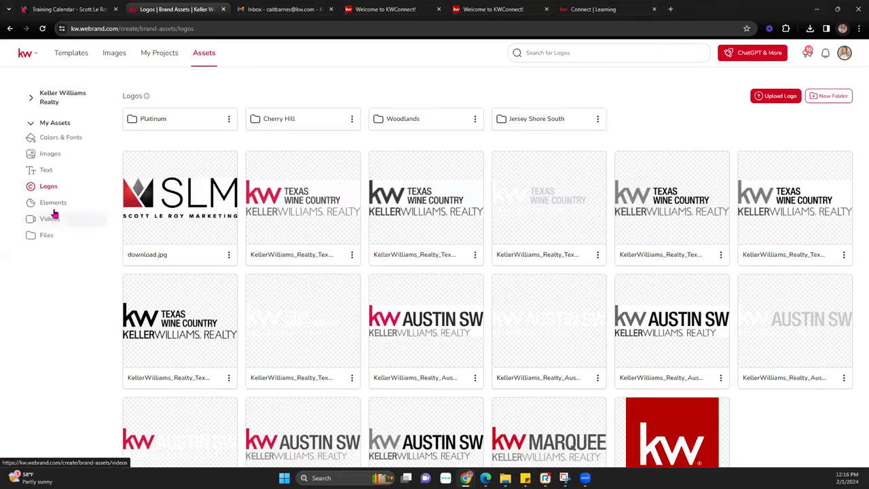
left_click(51, 205)
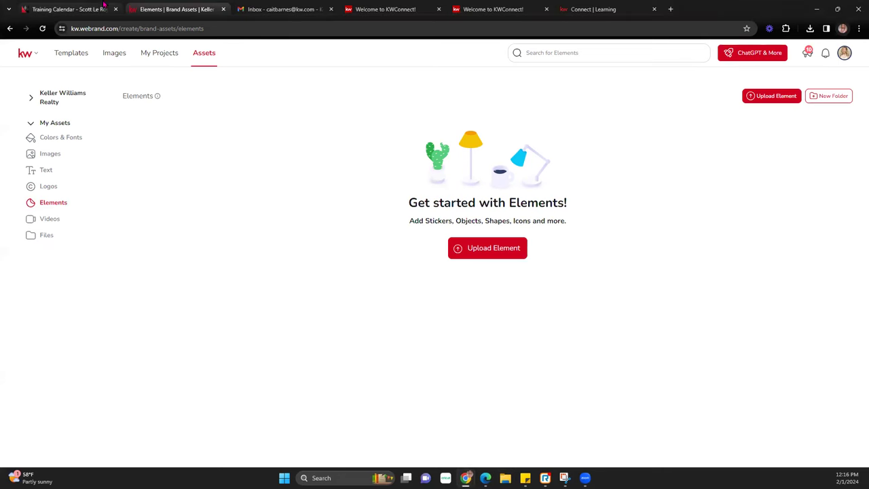
left_click(50, 221)
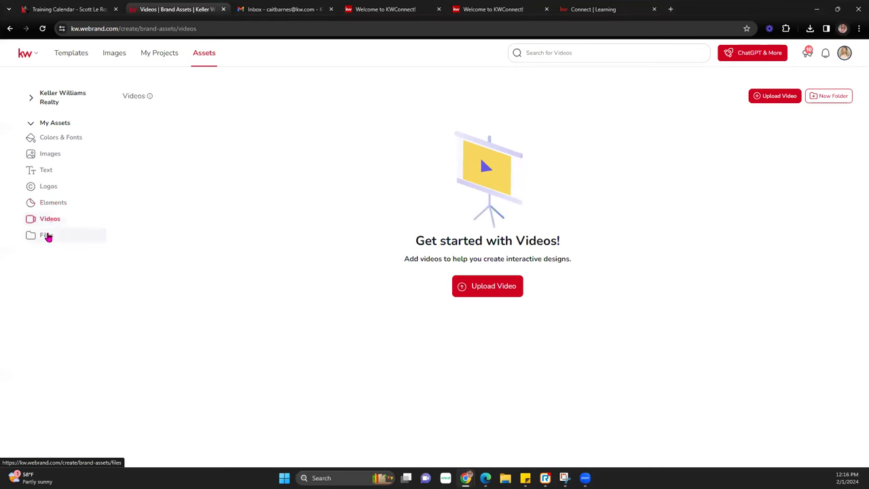
left_click(48, 238)
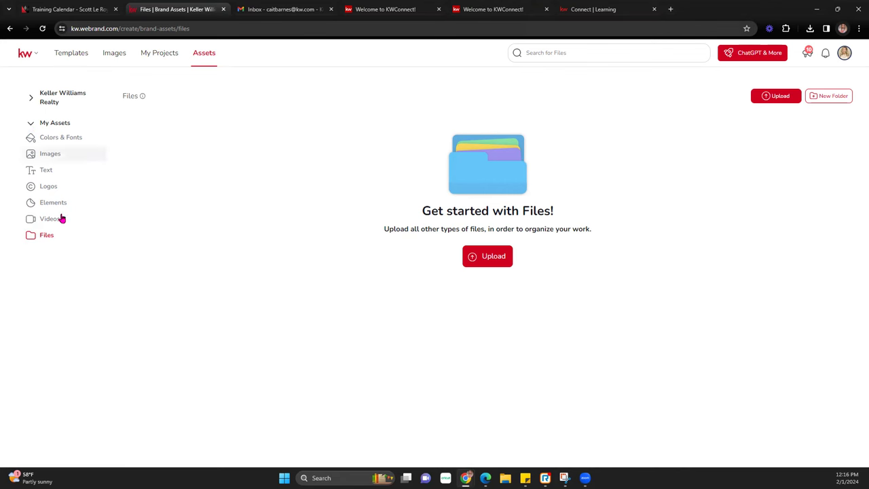
left_click(30, 125)
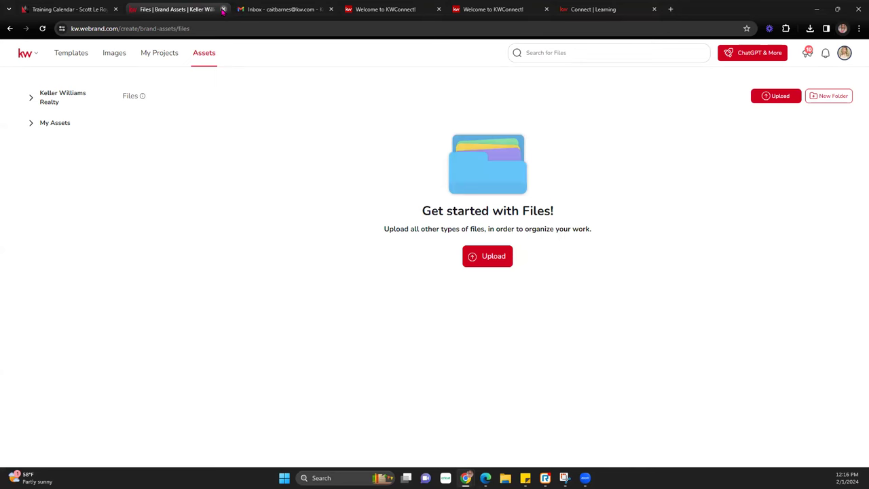
left_click(223, 10)
Start a new Social design from the Designs section of KW Command.
left_click(496, 9)
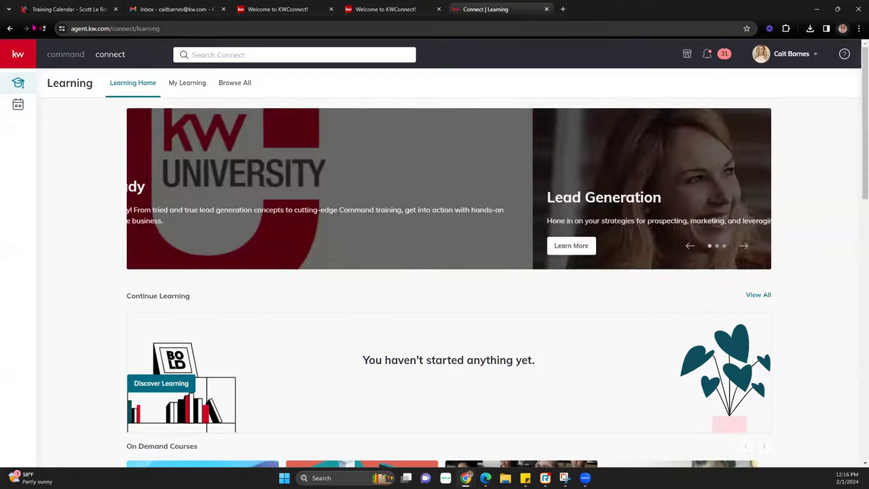
left_click(61, 57)
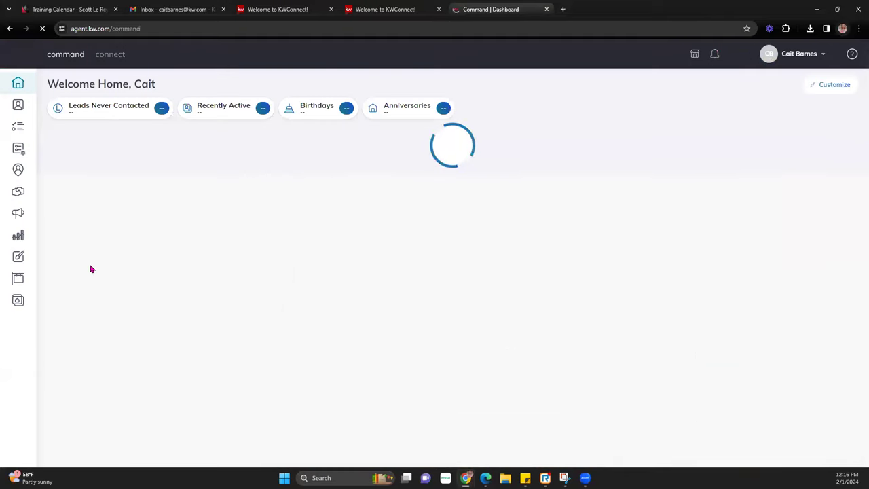
left_click(19, 258)
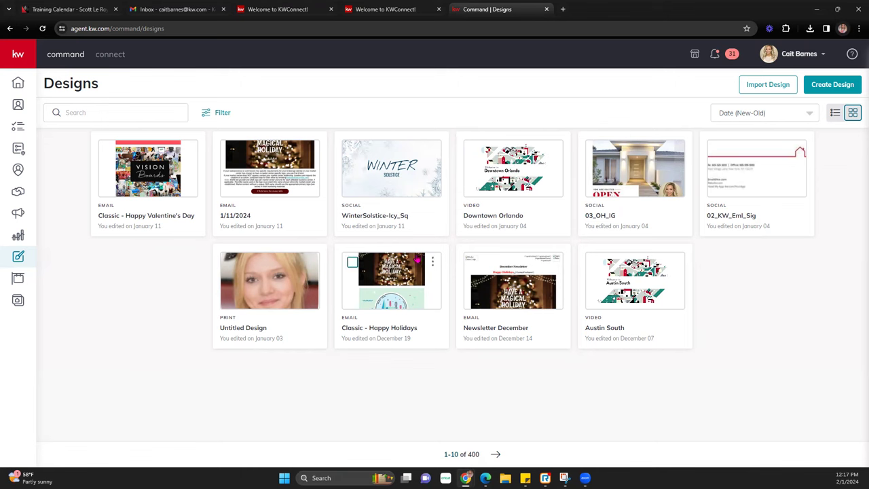
left_click(835, 95)
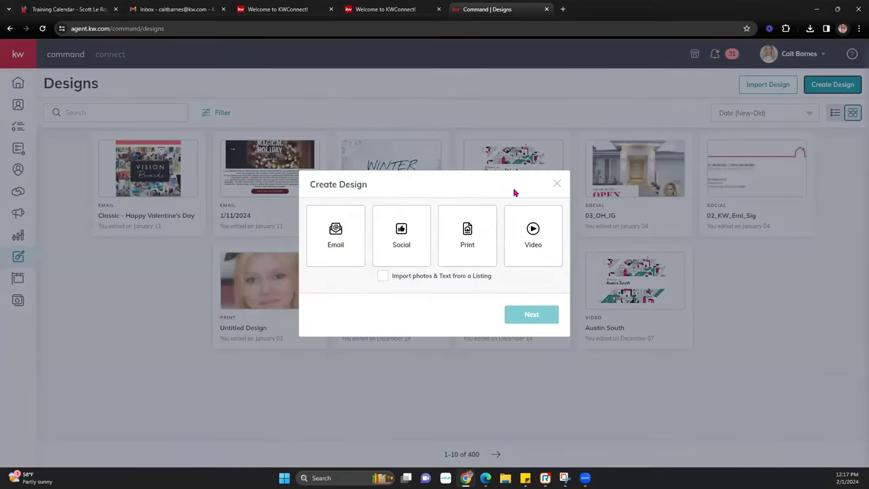
left_click(401, 246)
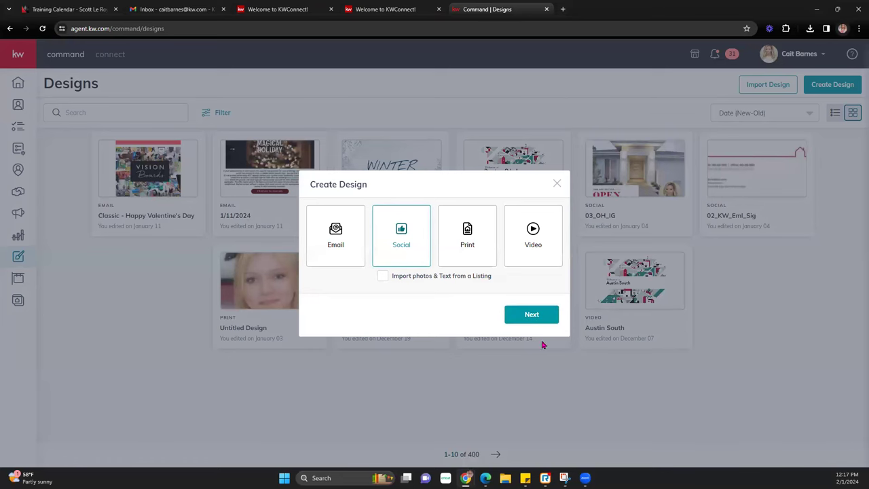
left_click(548, 315)
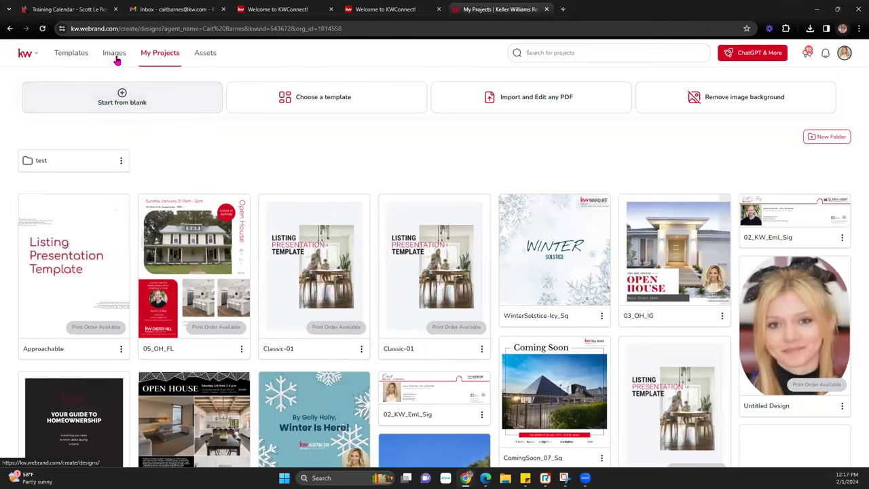
Browse the template library, collapsing Auto-Create, Listings and Buyer and previewing Coming Soon templates.
left_click(76, 59)
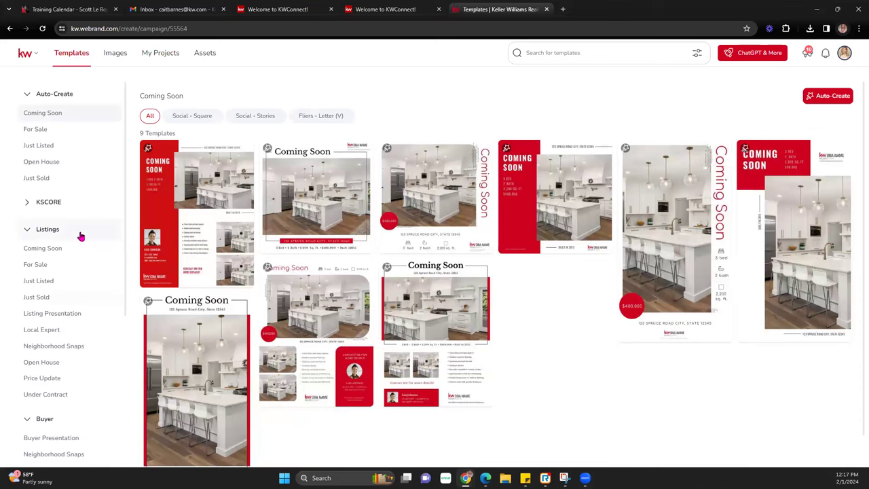
left_click(27, 94)
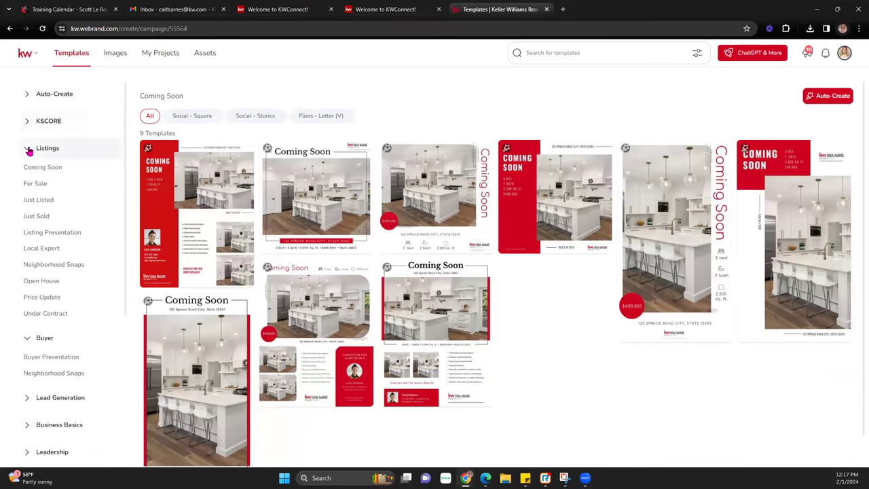
left_click(27, 148)
left_click(26, 178)
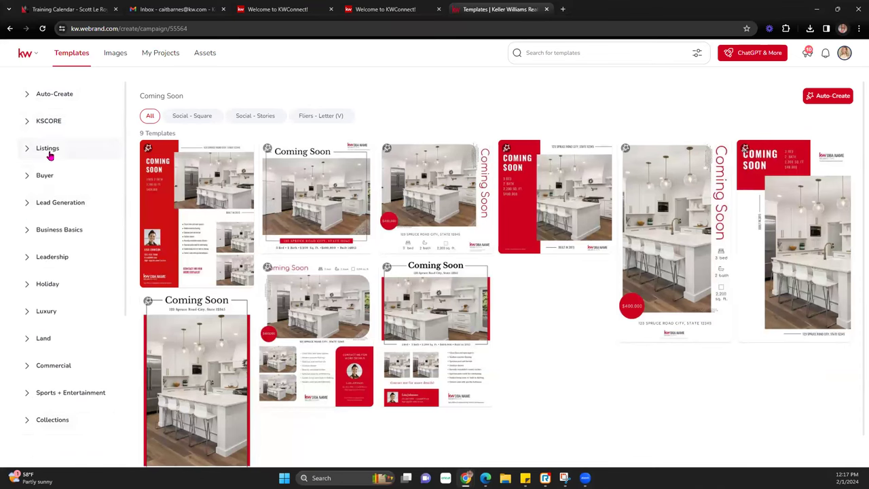
left_click(27, 149)
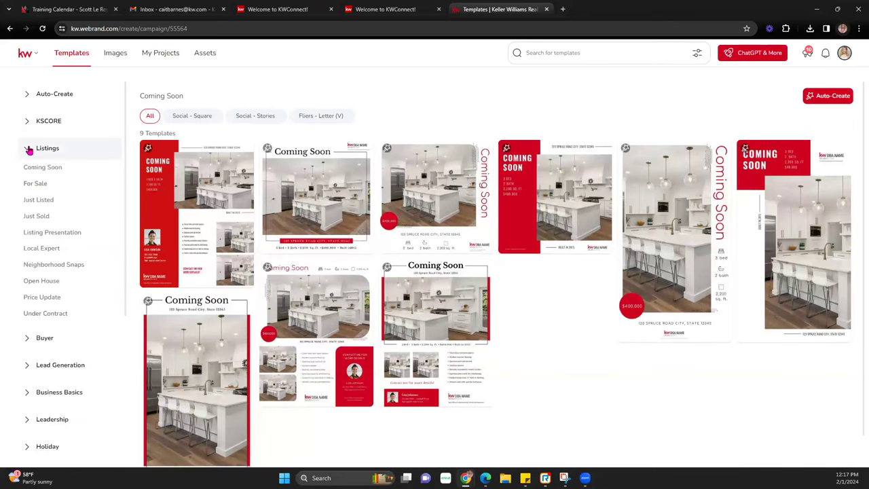
left_click(44, 173)
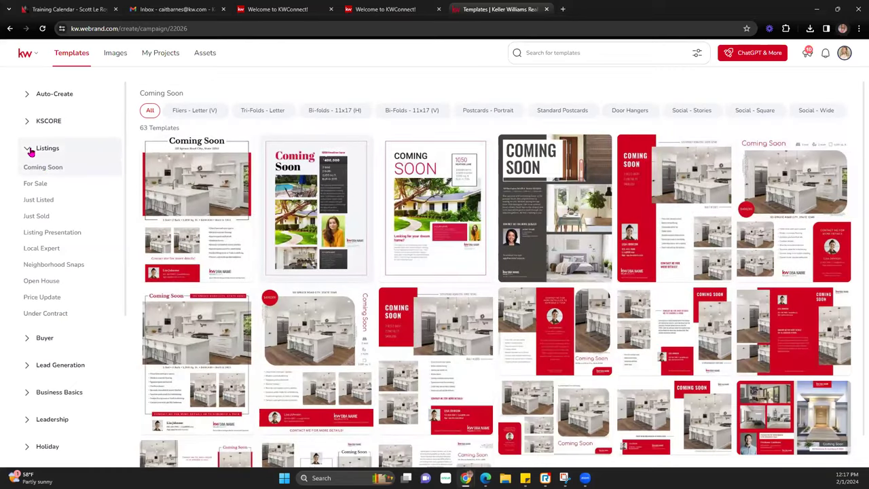
left_click(30, 152)
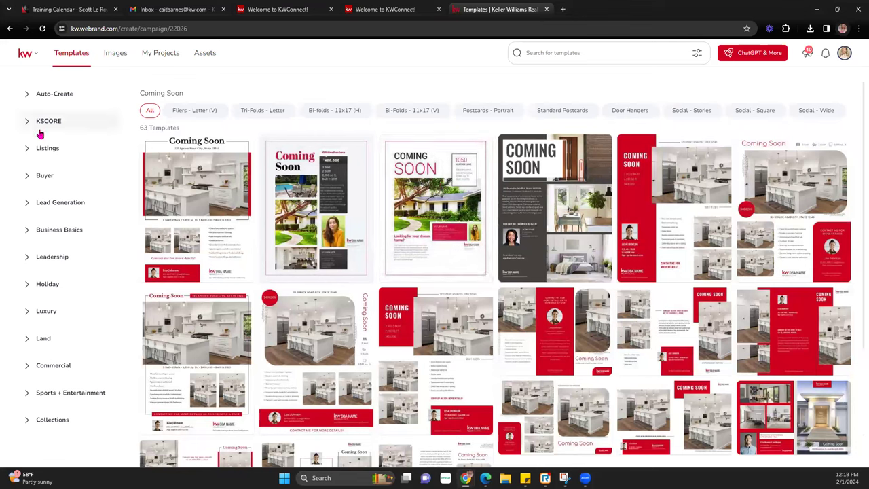
Explore Business Basics business card, letterhead and Social Branding templates, filtering square, Twitter, LinkedIn and Facebook covers.
left_click(29, 232)
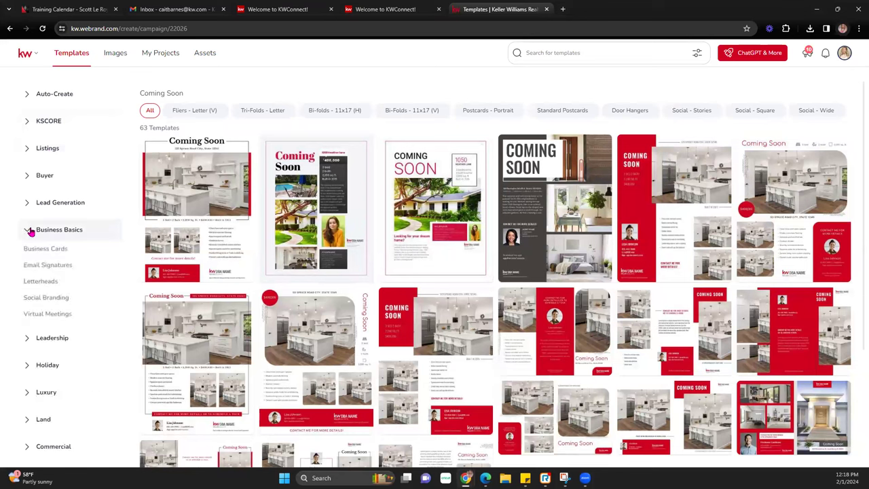
left_click(56, 253)
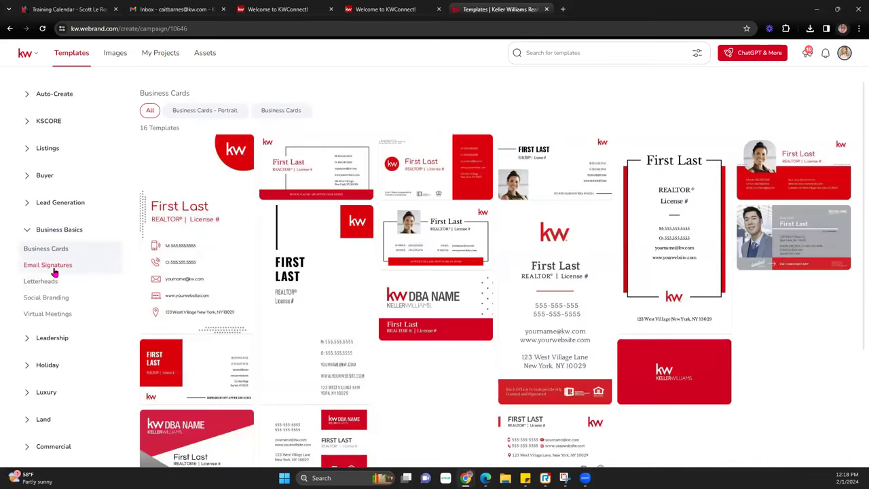
left_click(37, 284)
left_click(49, 300)
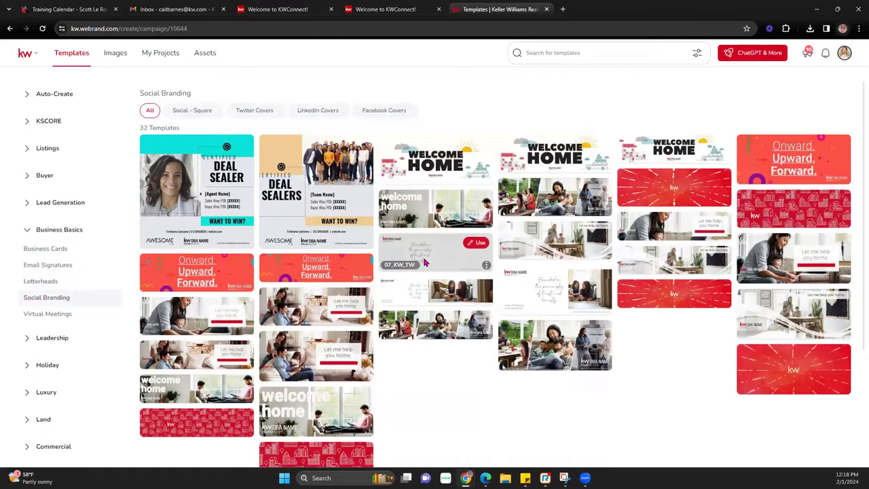
scroll(435, 319, "down", 1)
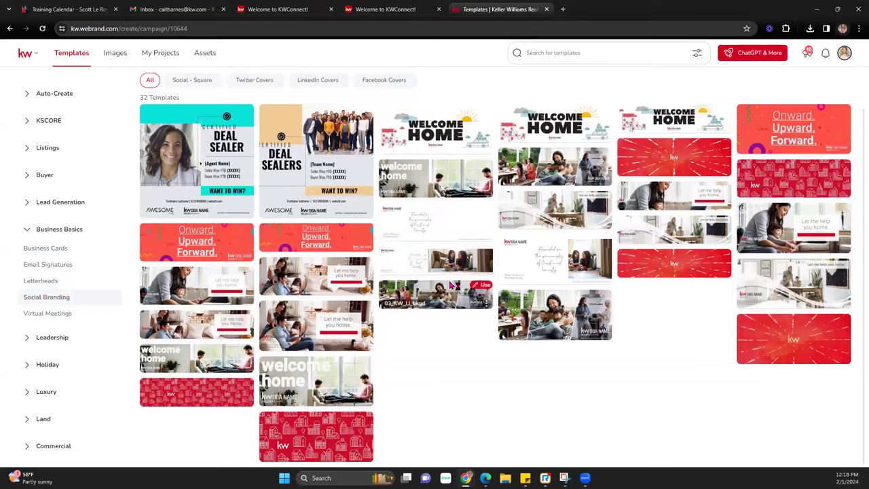
scroll(312, 223, "up", 1)
left_click(204, 110)
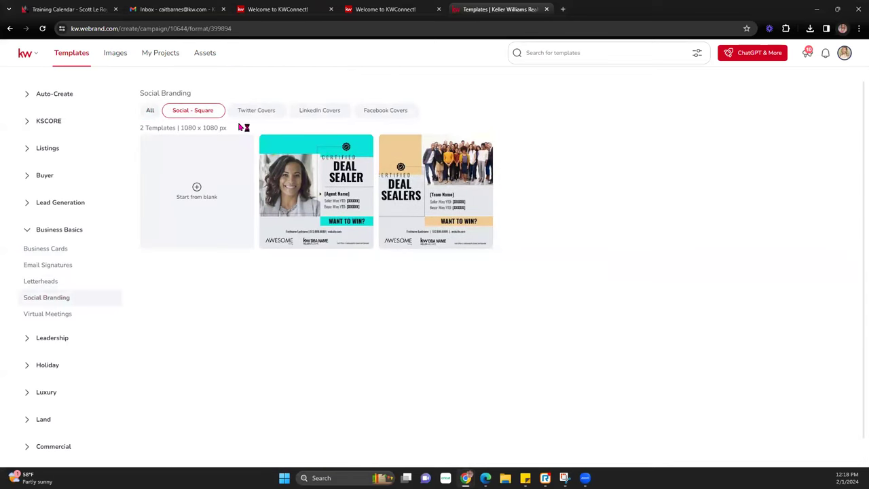
left_click(258, 111)
left_click(330, 112)
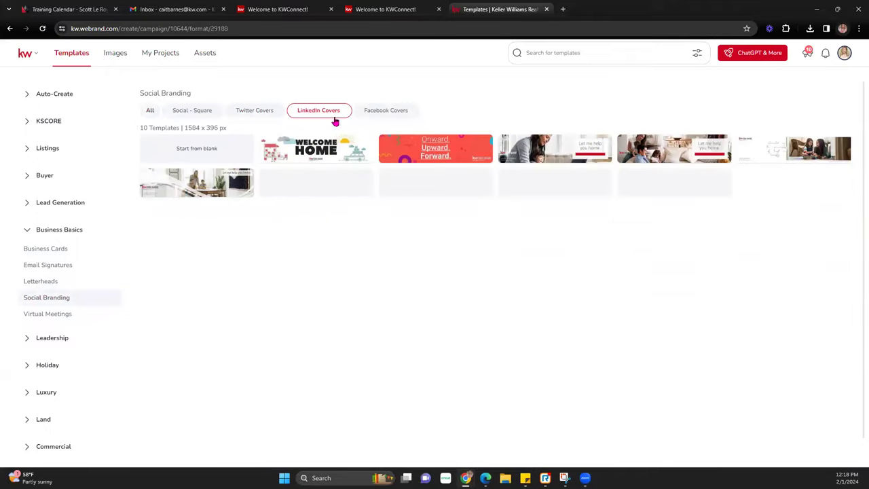
left_click(392, 112)
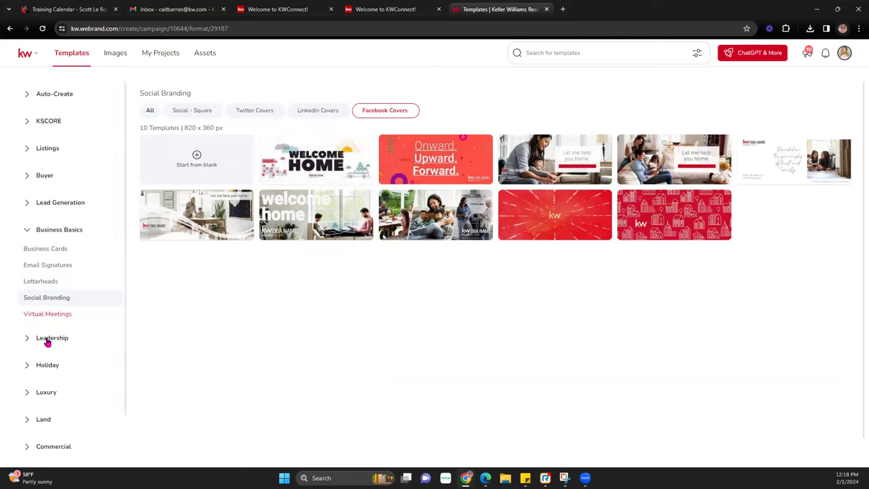
Pick the 01_KW_Eml_Sig template from Business Basics > Email Signatures and use it.
left_click(51, 316)
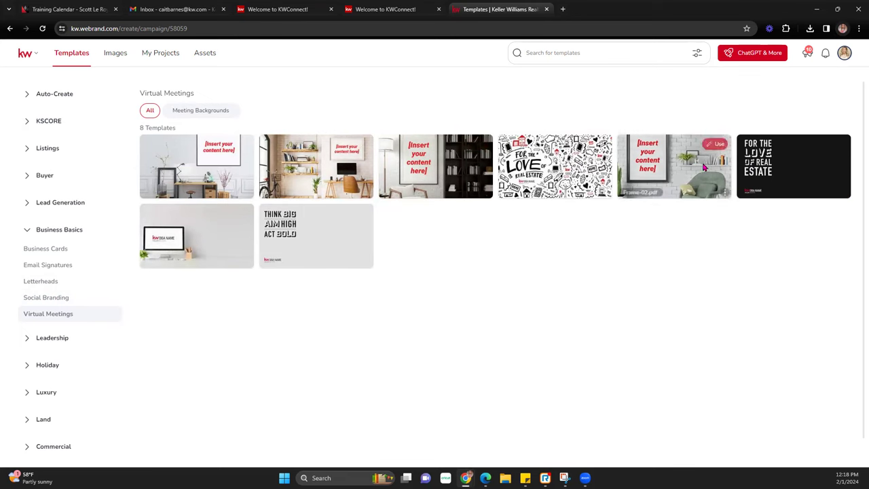
left_click(57, 265)
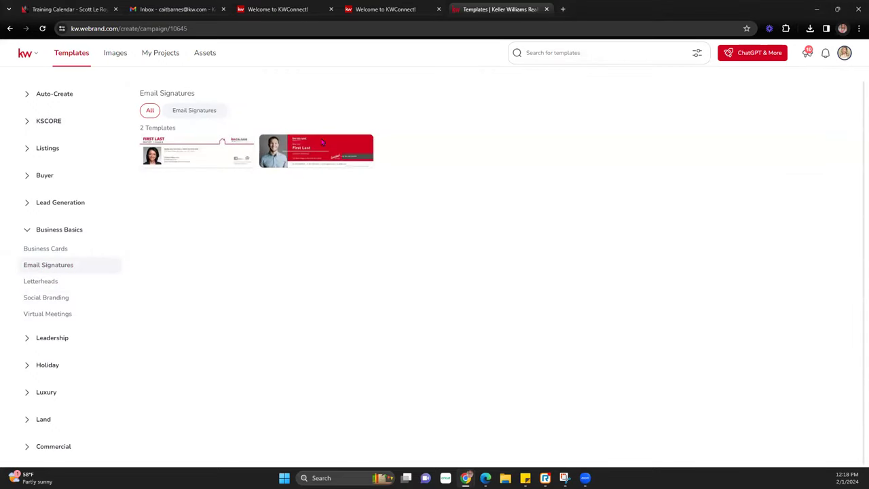
mouse_move(365, 165)
mouse_move(326, 145)
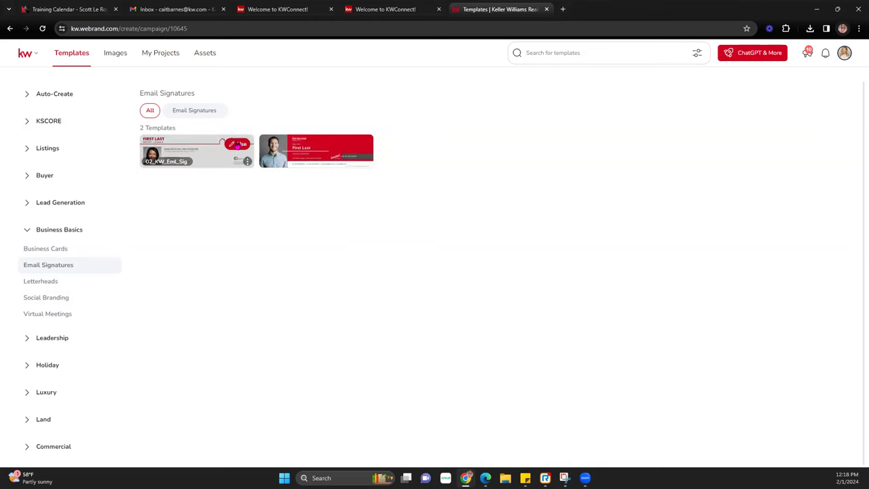
left_click(237, 144)
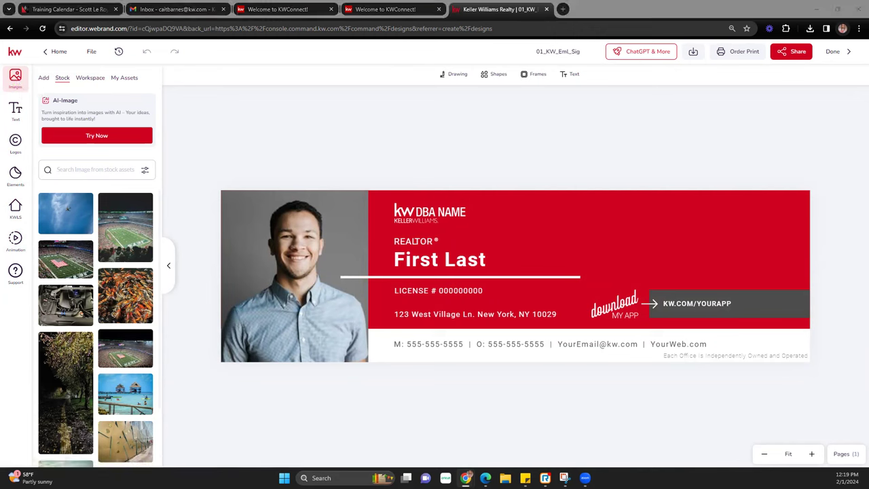
Look through the Images upload, stock, workspace and personal photo tabs.
left_click(44, 78)
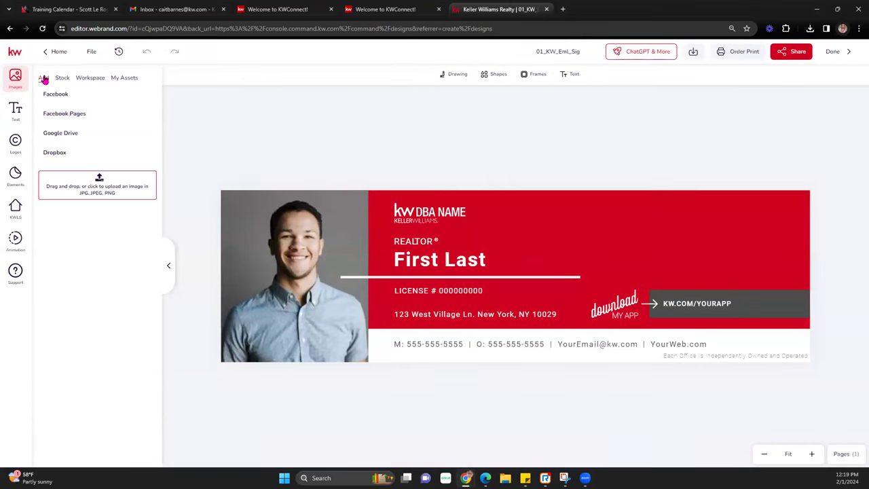
left_click(62, 78)
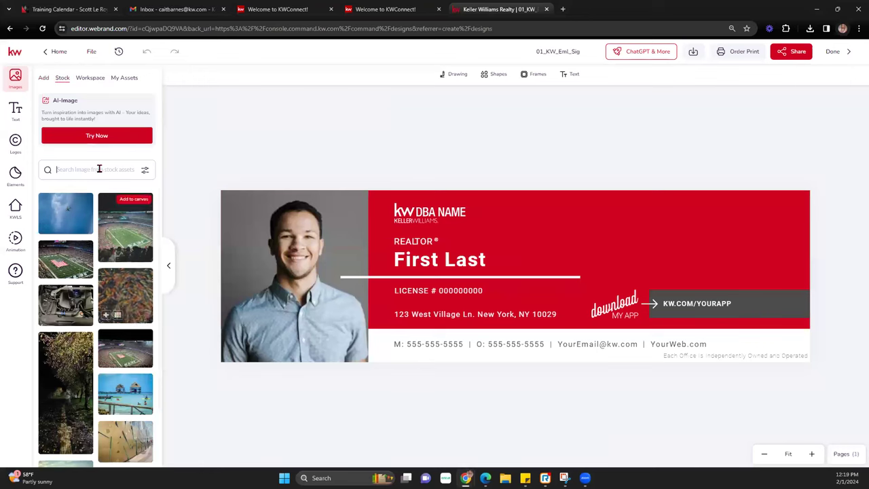
left_click(90, 78)
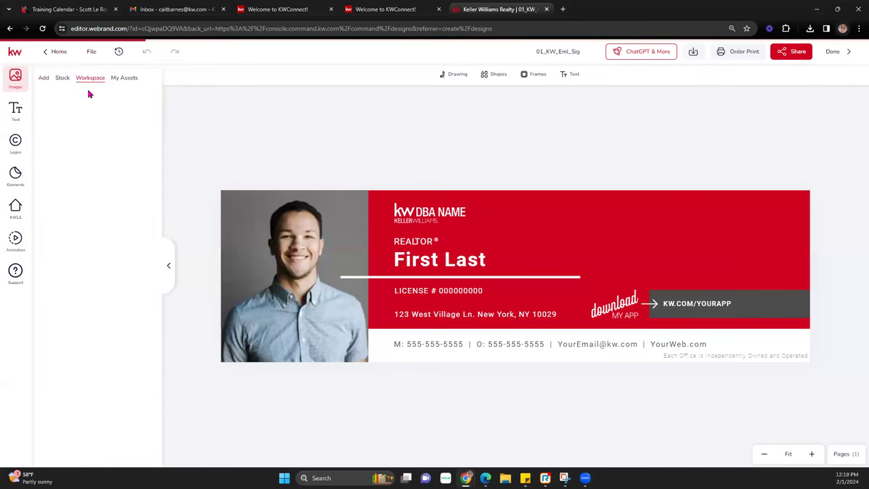
left_click(62, 78)
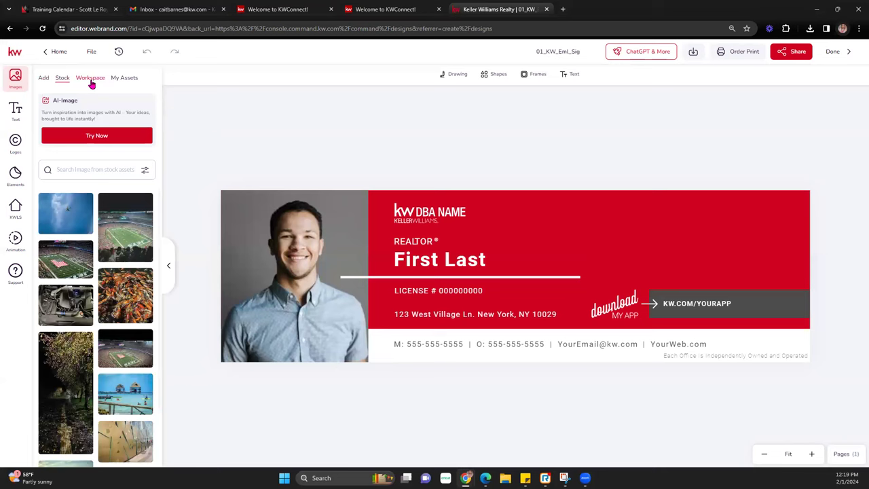
left_click(90, 79)
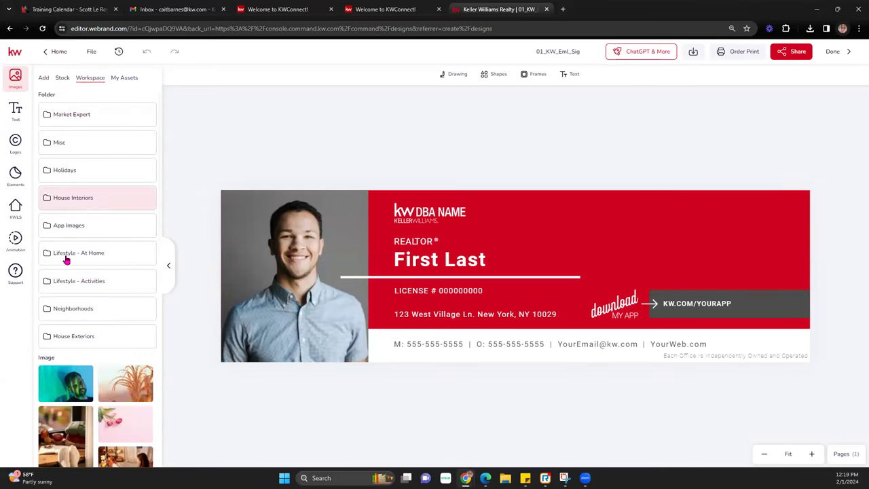
left_click(124, 79)
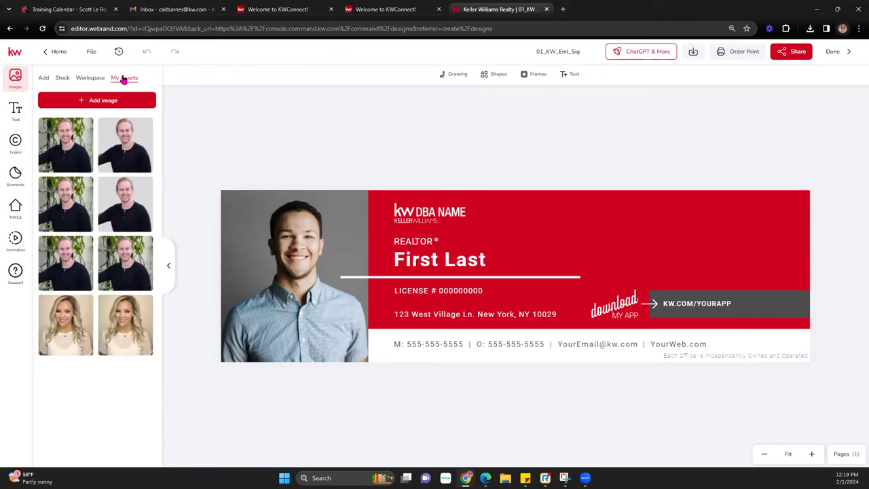
Look through the Text panel's banners, workspace text and saved text assets.
left_click(15, 108)
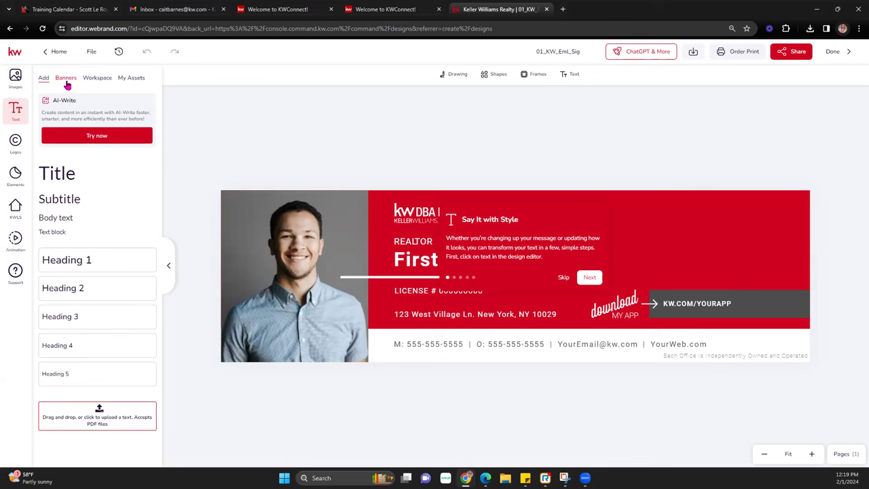
left_click(67, 84)
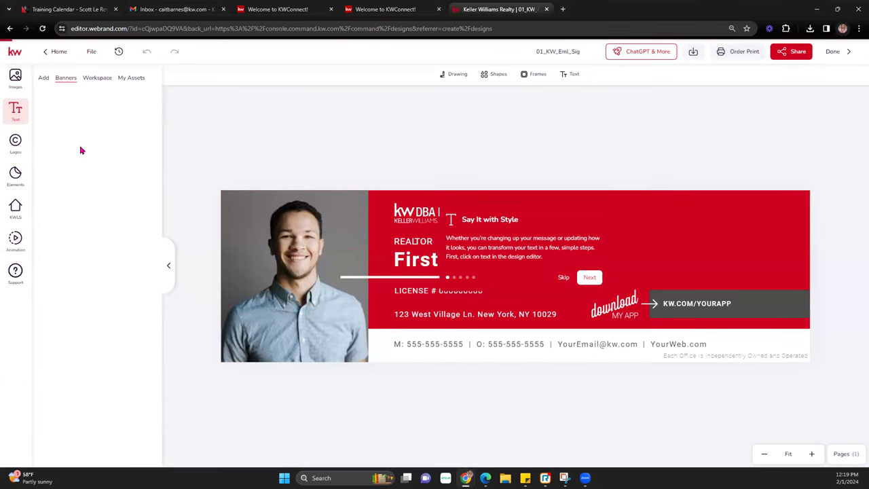
scroll(116, 328, "down", 2)
scroll(116, 328, "up", 2)
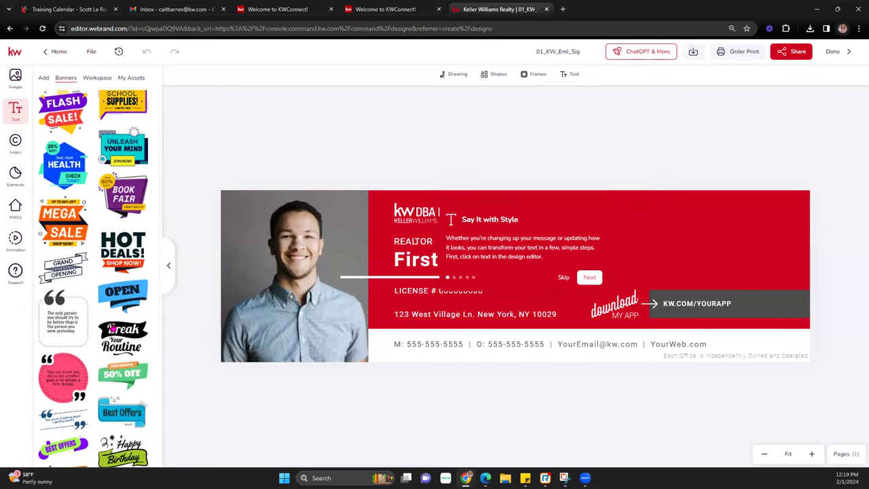
left_click(97, 79)
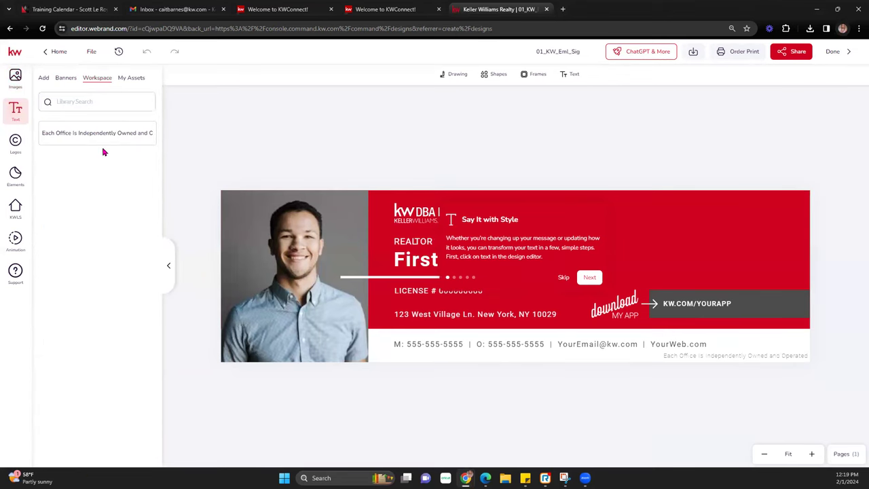
left_click(132, 79)
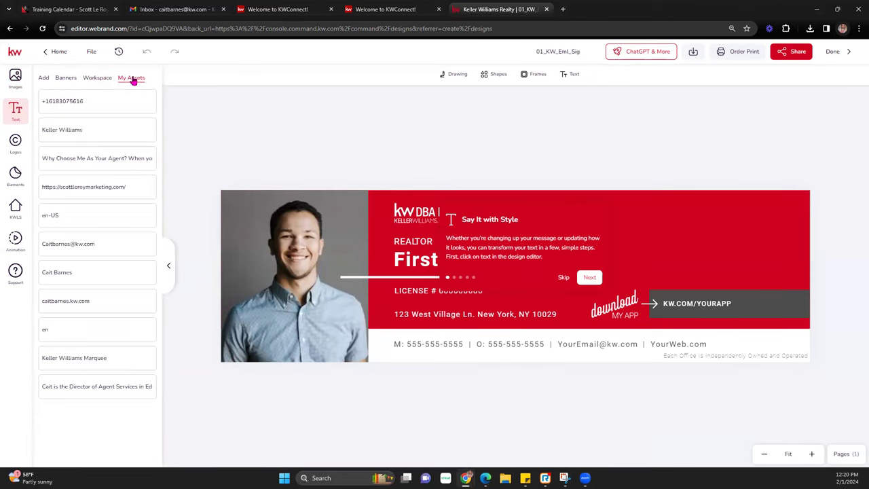
Check the workspace logo folders, then return to the saved My Assets photos.
left_click(16, 141)
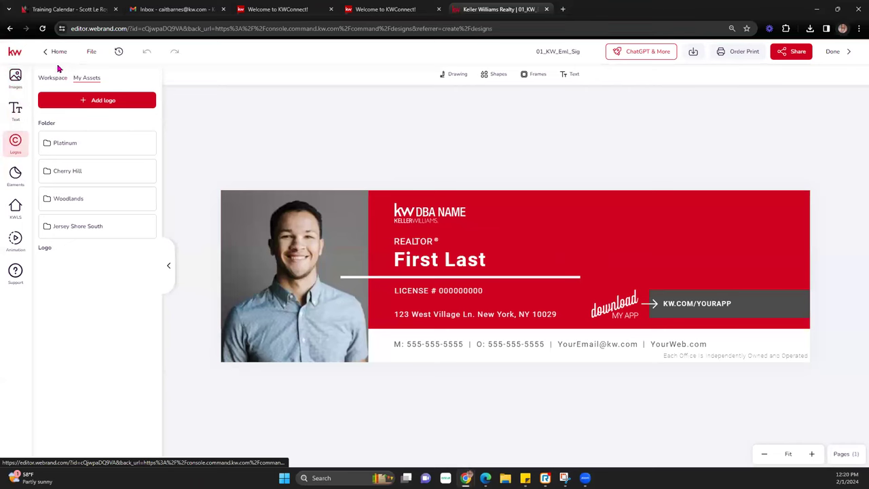
left_click(51, 79)
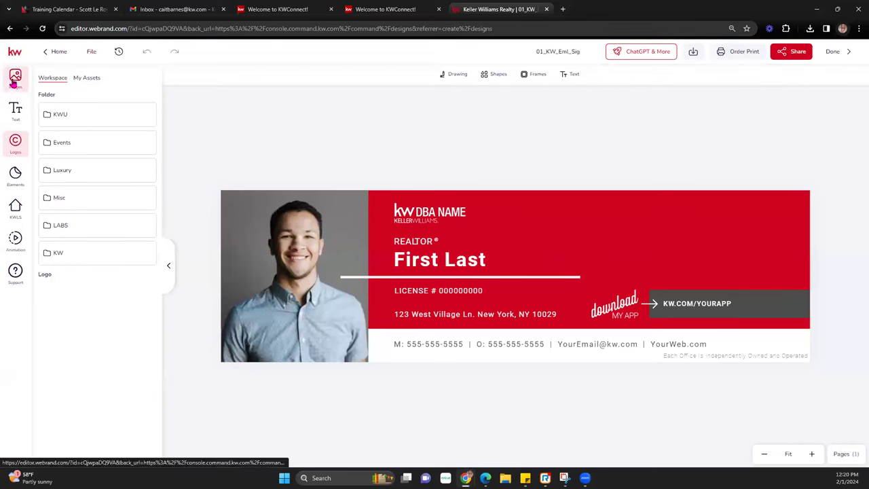
left_click(15, 79)
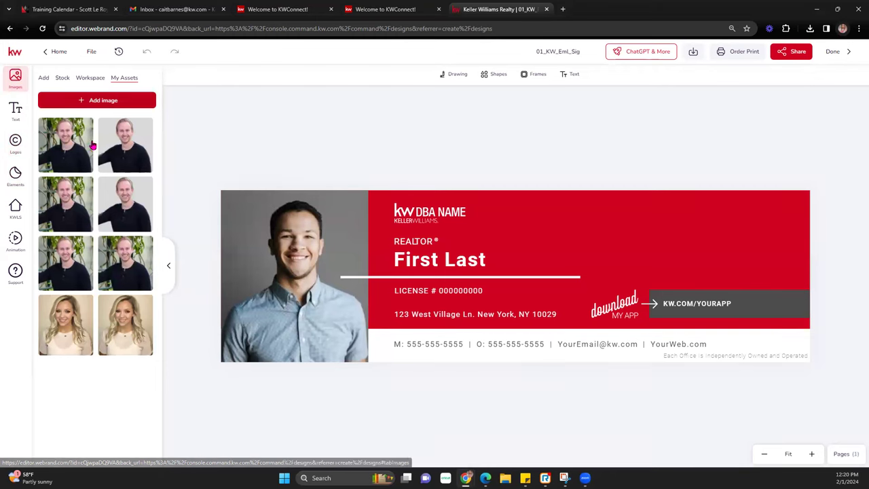
mouse_move(119, 162)
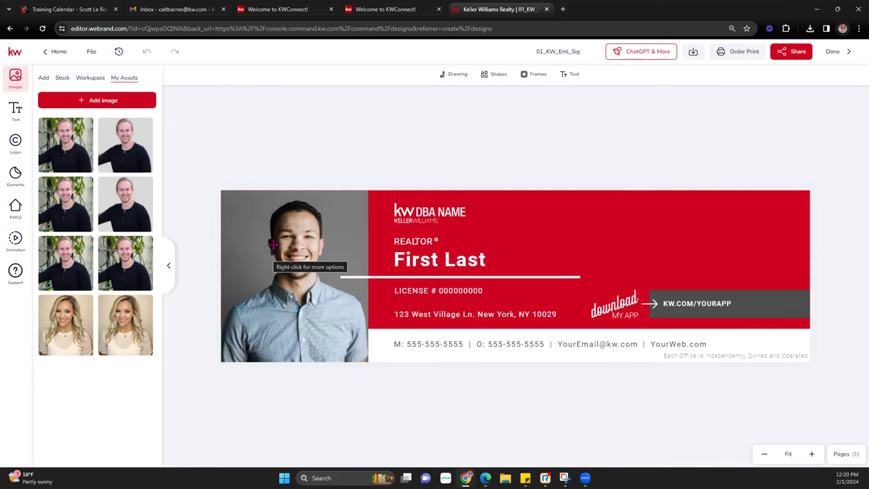
Replace the template photo with the man's leafy-background headshot from My Assets.
left_click(275, 243)
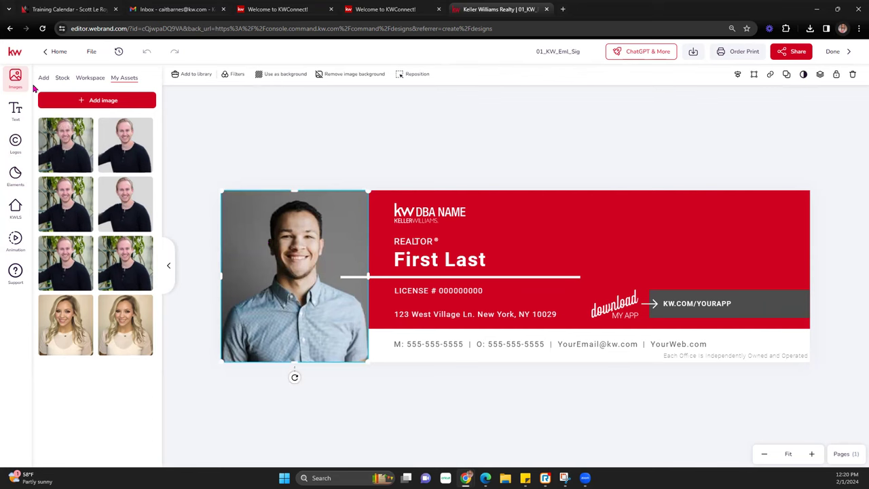
mouse_move(71, 167)
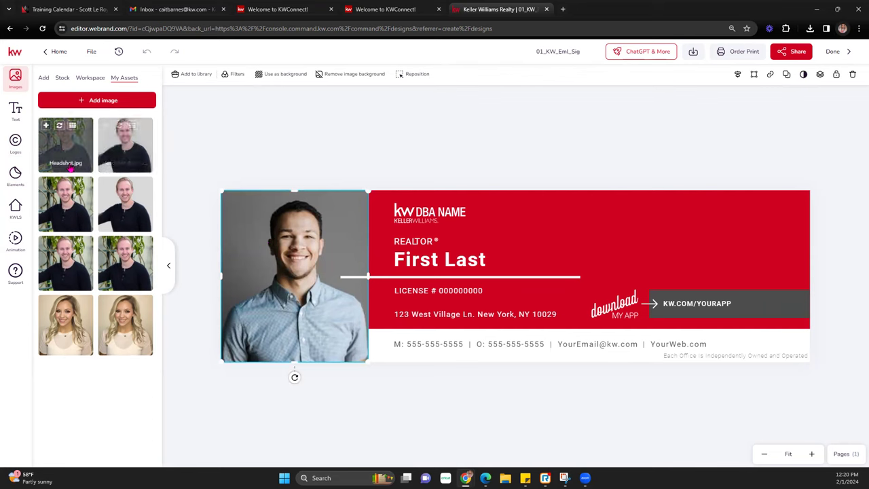
left_click_drag(71, 167, 275, 256)
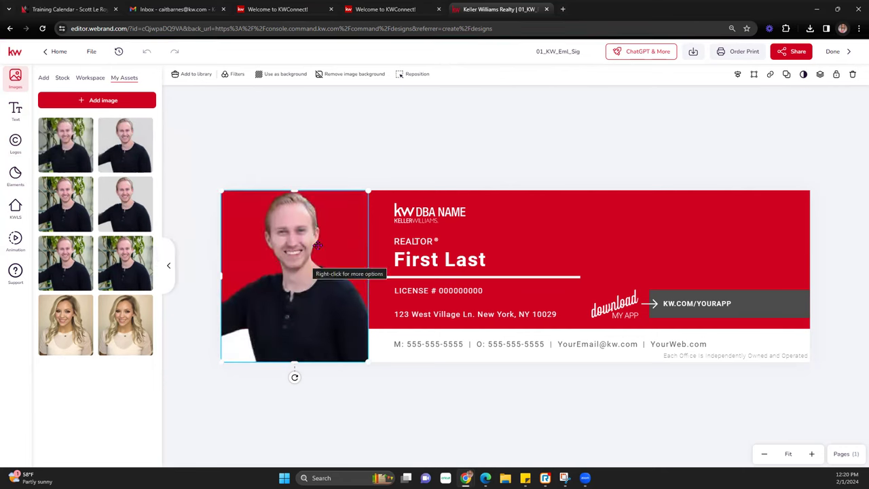
left_click_drag(67, 153, 251, 254)
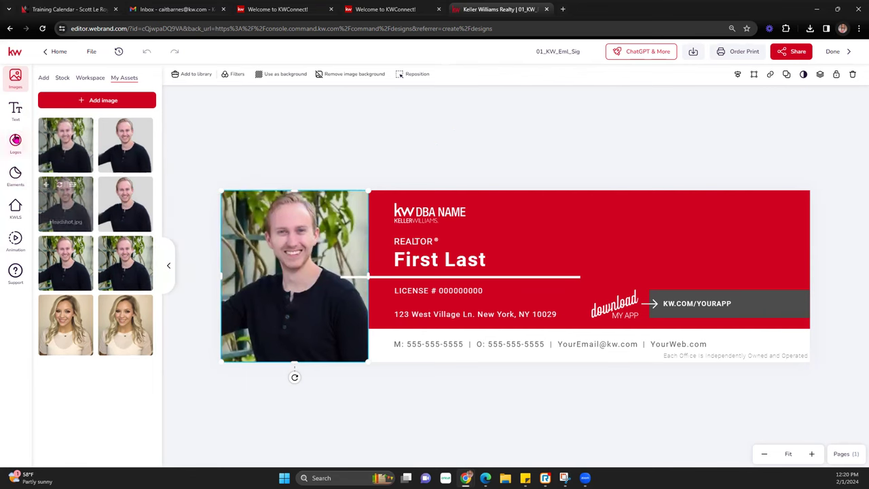
mouse_move(59, 309)
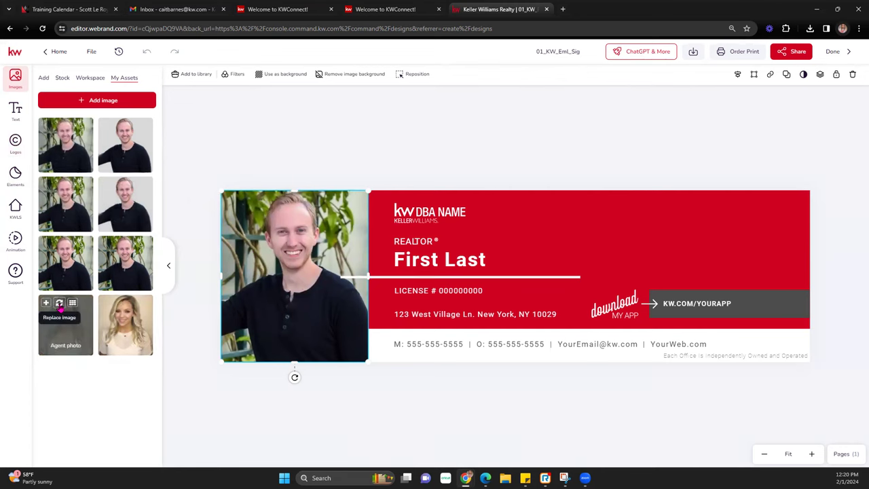
left_click(59, 303)
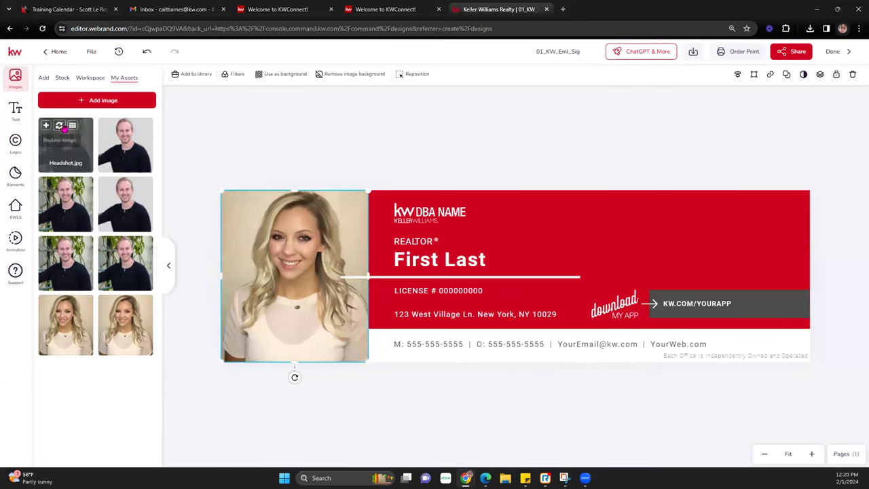
left_click(59, 126)
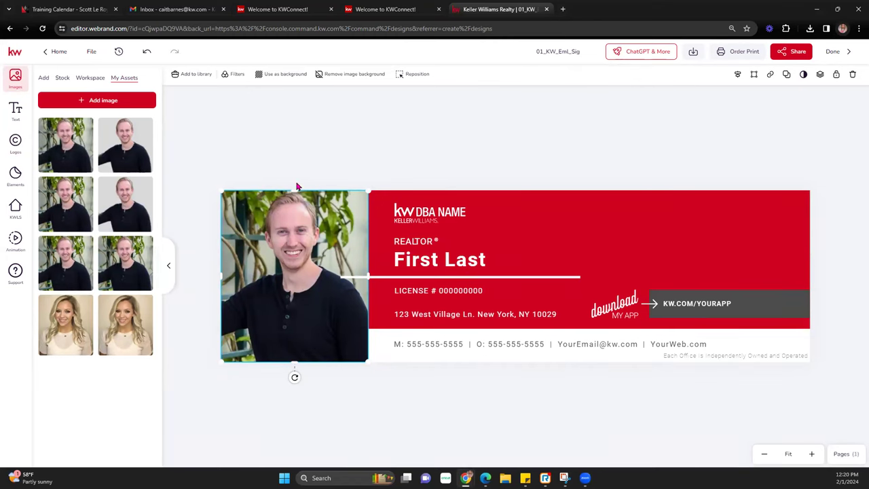
Enlarge and shift the headshot left within its frame to fit.
double_click(293, 286)
mouse_move(294, 286)
left_mouse_down()
mouse_move(191, 293)
mouse_move(369, 297)
mouse_move(262, 295)
mouse_move(322, 293)
mouse_move(283, 293)
left_mouse_up()
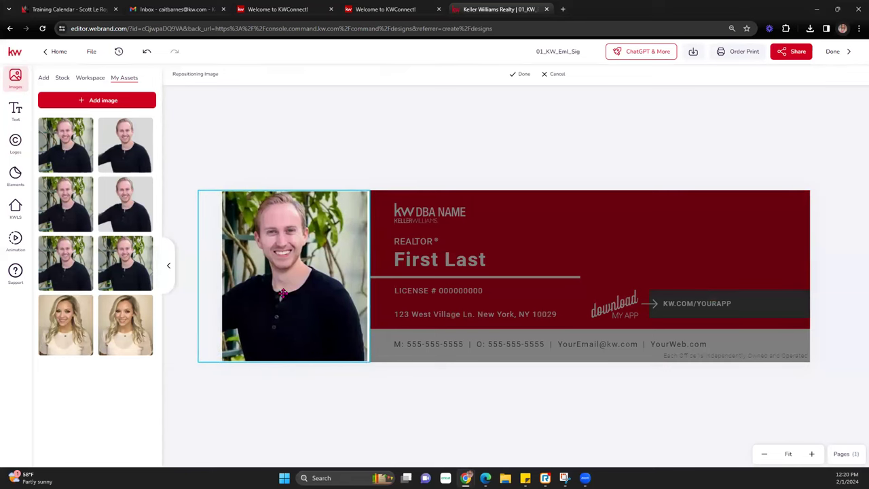
left_click_drag(197, 360, 170, 401)
left_click_drag(290, 317, 308, 322)
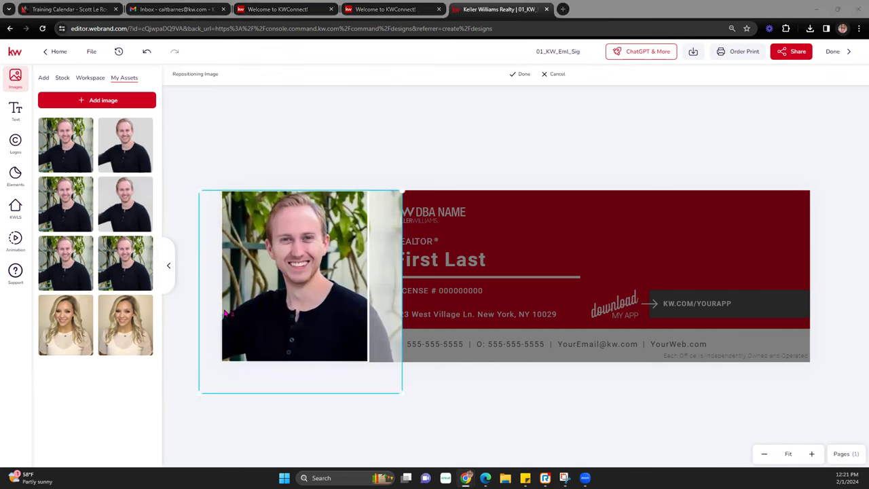
left_click_drag(320, 288, 314, 288)
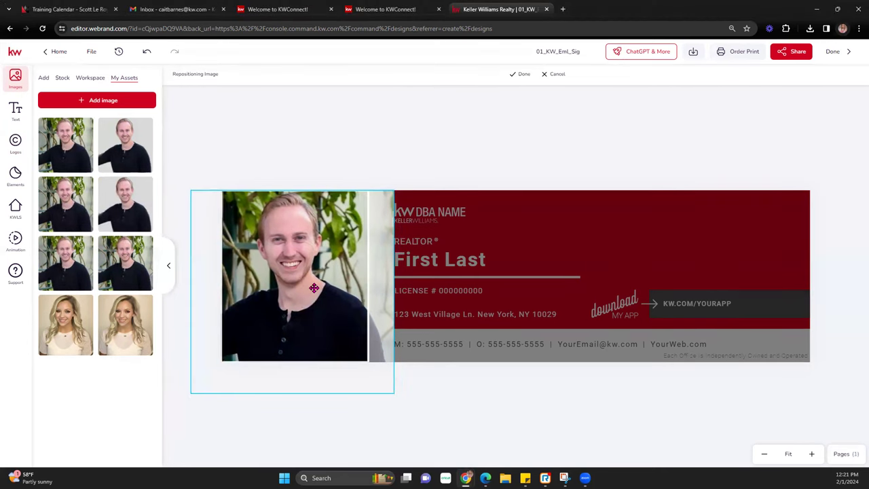
left_click(523, 76)
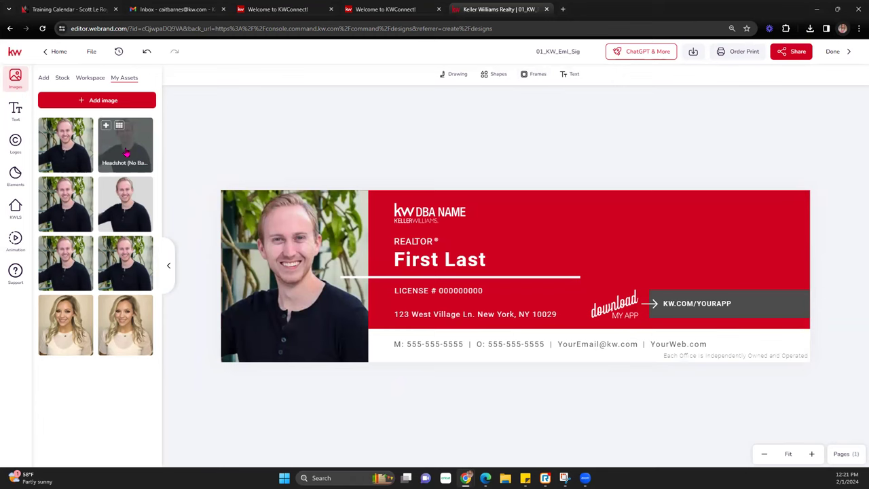
Swap in the no-background headshot and add a square at the card's top-left corner.
left_click_drag(126, 153, 299, 264)
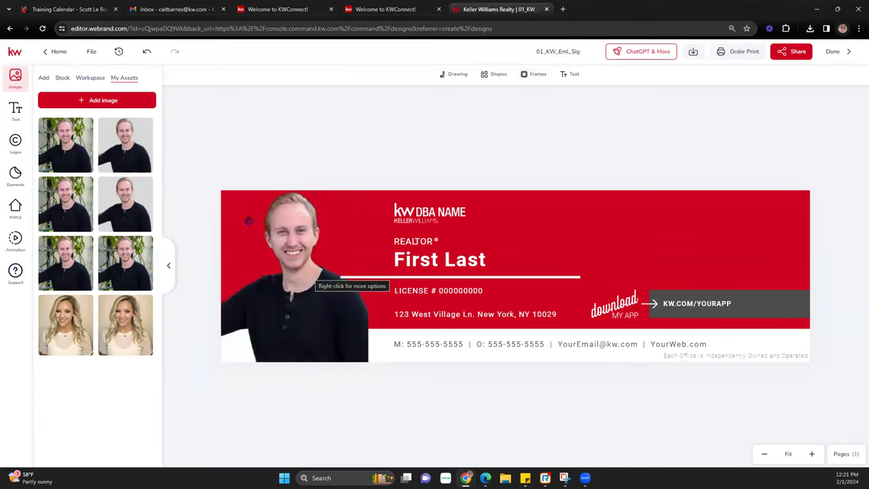
left_click(486, 76)
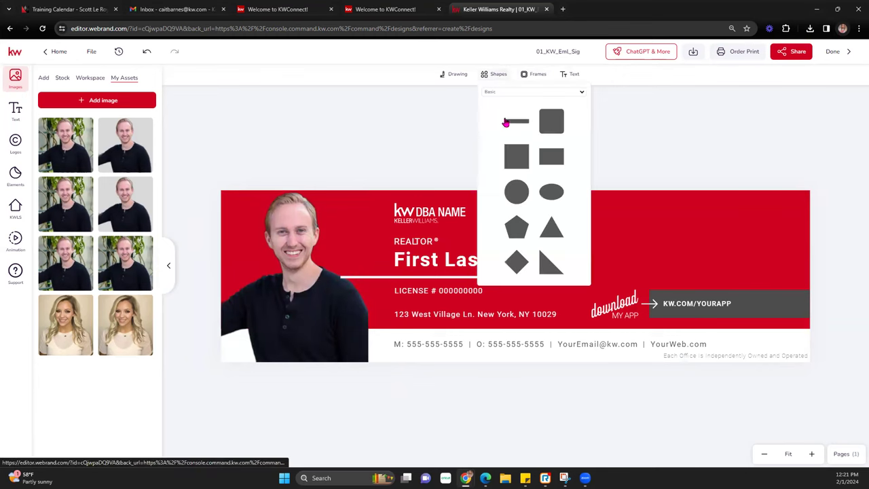
left_click(518, 161)
left_click_drag(514, 271, 244, 209)
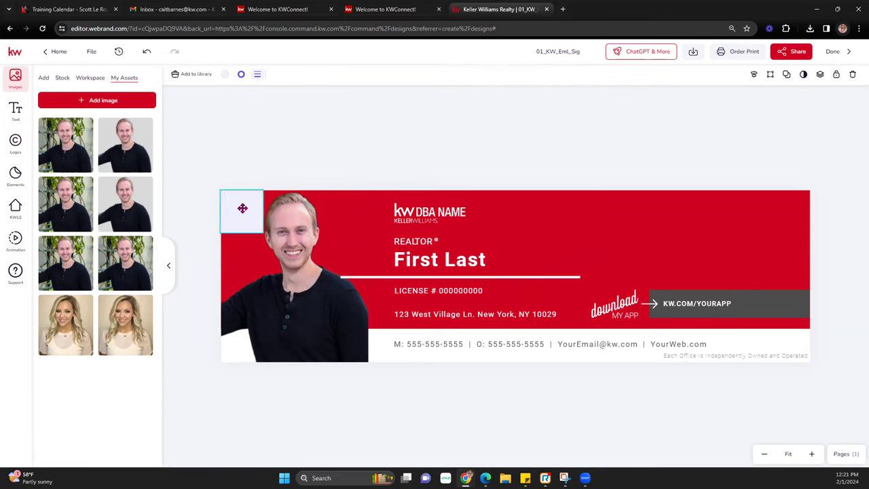
left_click_drag(271, 260, 277, 272)
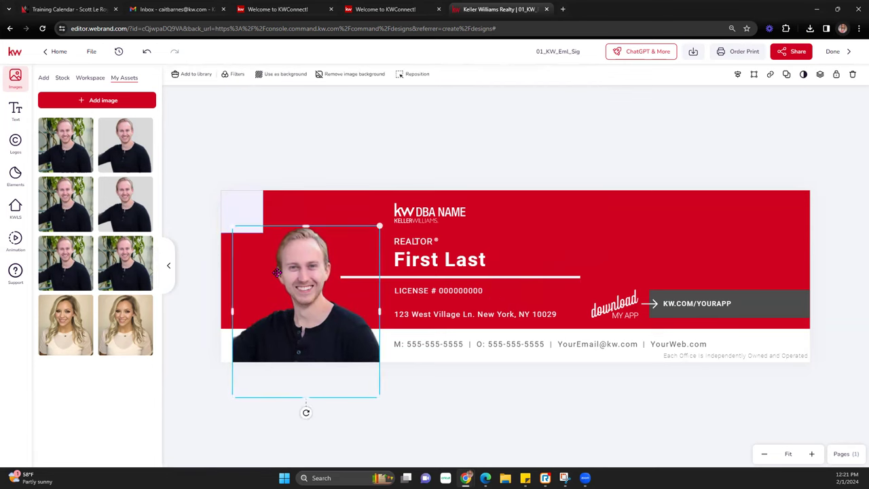
key("ctrl+z")
Stretch the square over the photo area, send it behind the headshot, and trim the photo's edges.
left_click(247, 219)
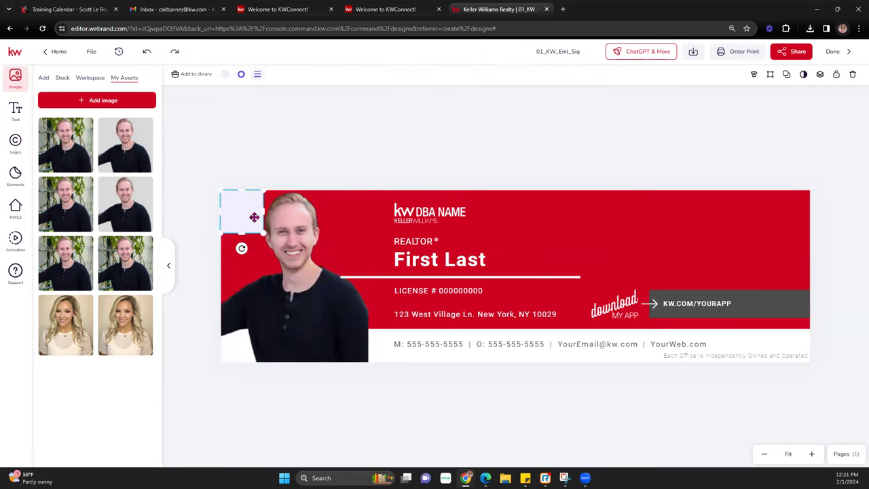
left_click_drag(265, 234, 367, 476)
left_click_drag(286, 320, 286, 362)
left_click_drag(349, 275, 370, 277)
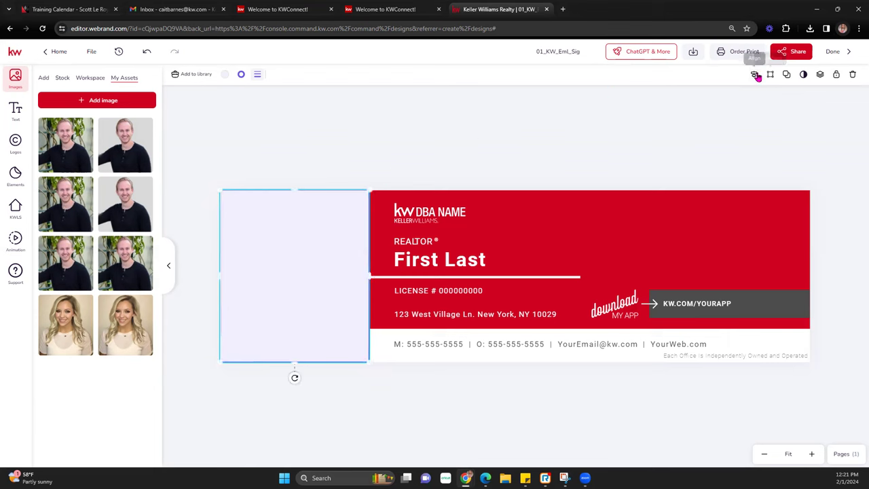
left_click(819, 76)
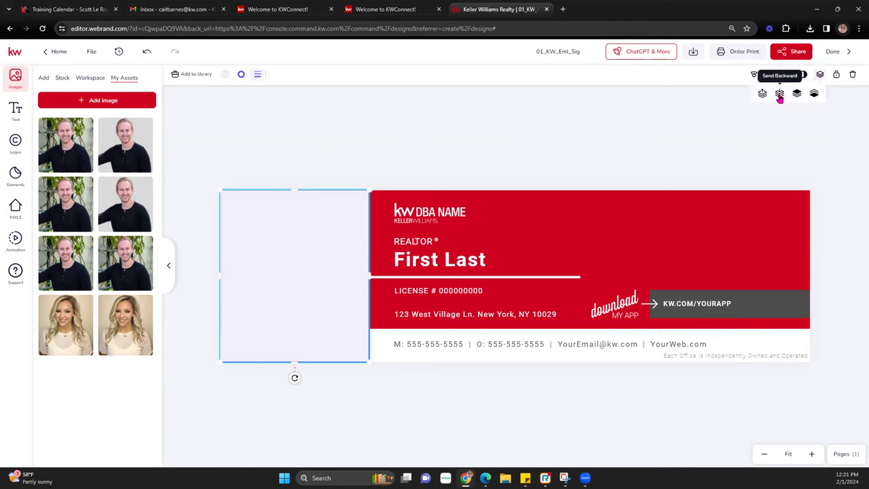
left_click(780, 95)
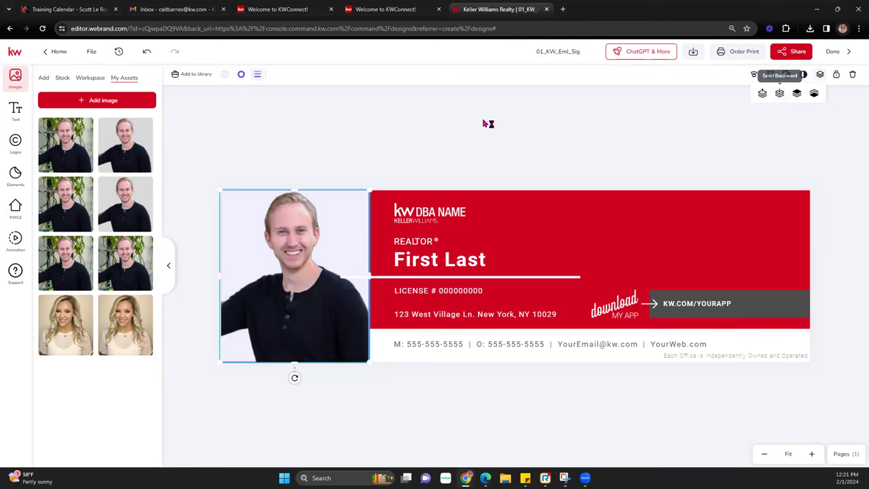
left_click(461, 130)
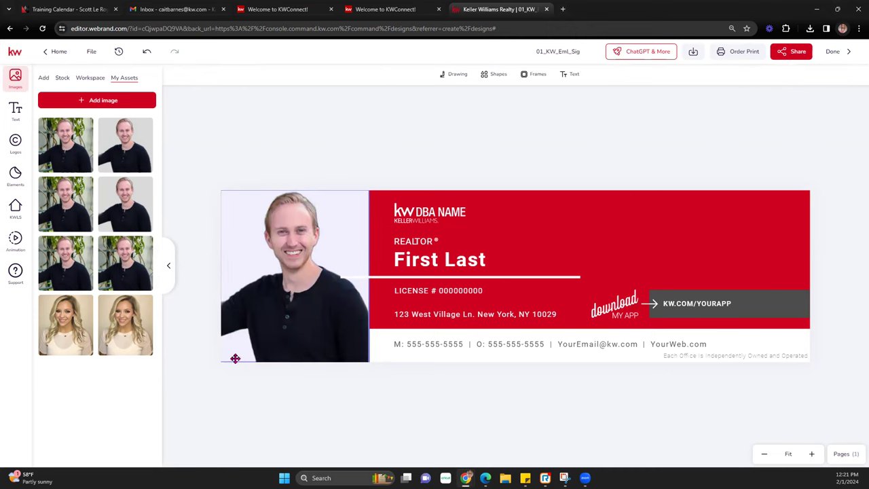
left_click(362, 219)
left_click_drag(370, 276, 374, 271)
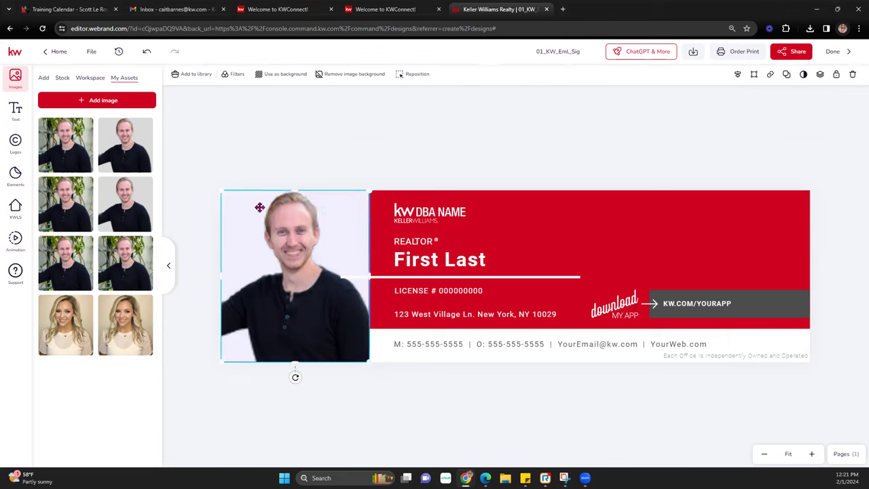
left_click_drag(221, 277, 237, 275)
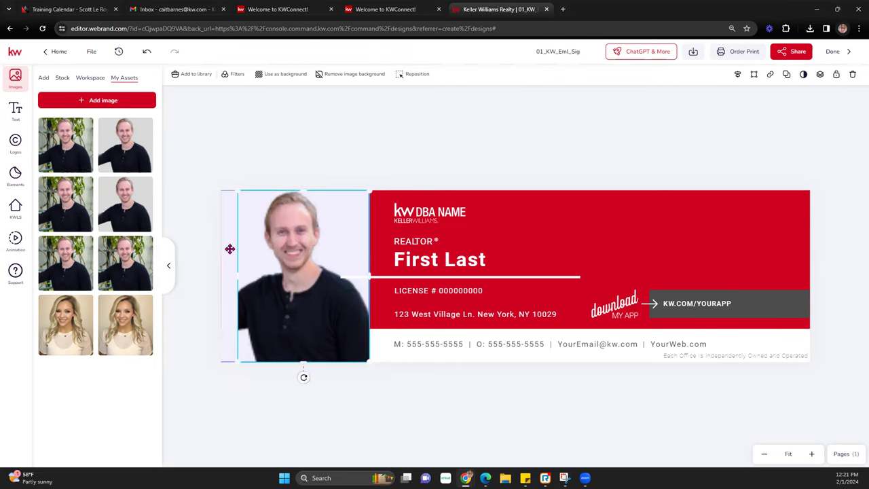
Give the background shape a white fill and set the outline colour to white.
left_click(227, 249)
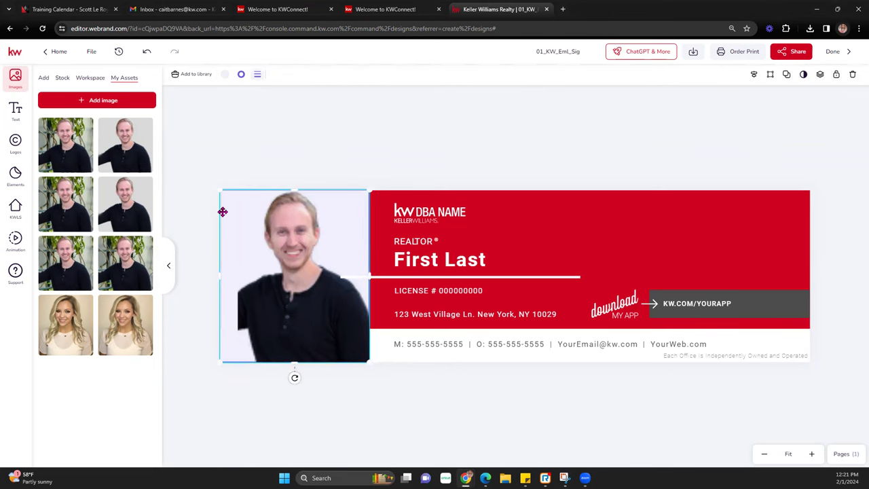
left_click(405, 143)
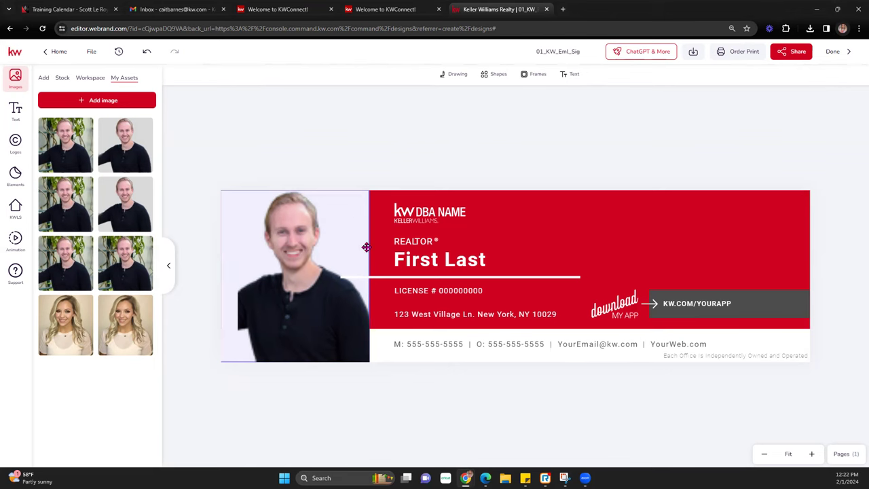
left_click(222, 265)
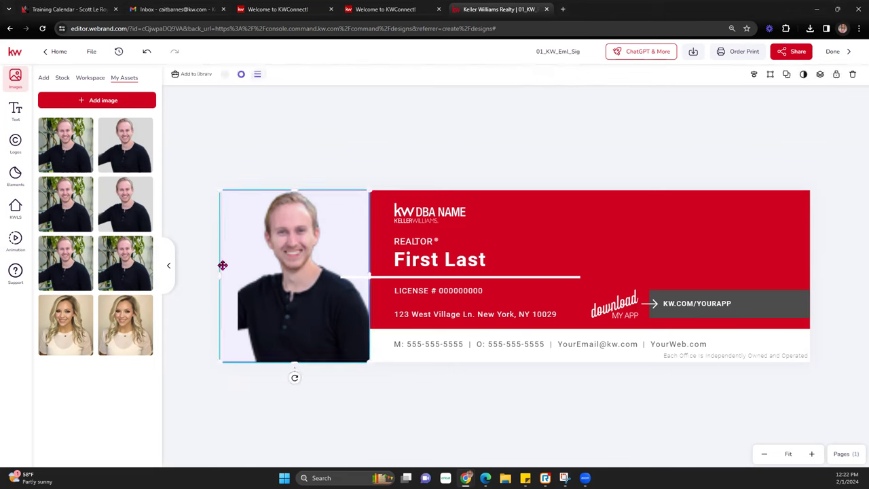
left_click(228, 77)
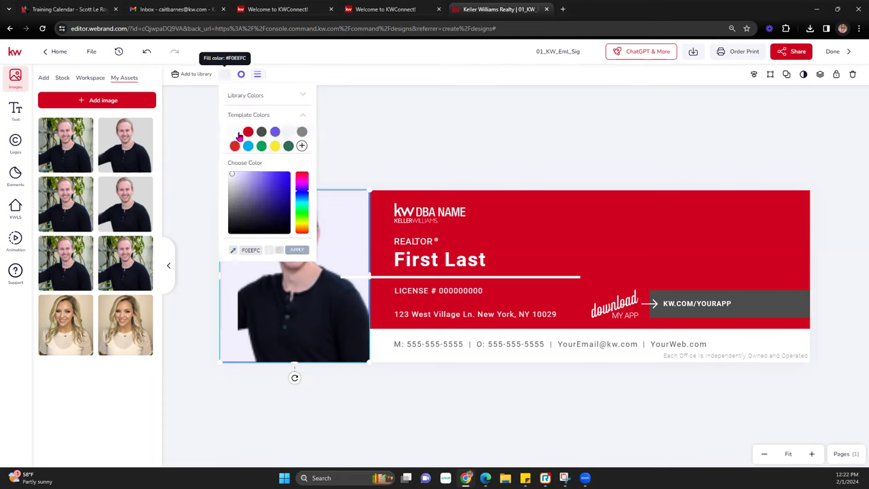
left_click(239, 131)
left_click(242, 76)
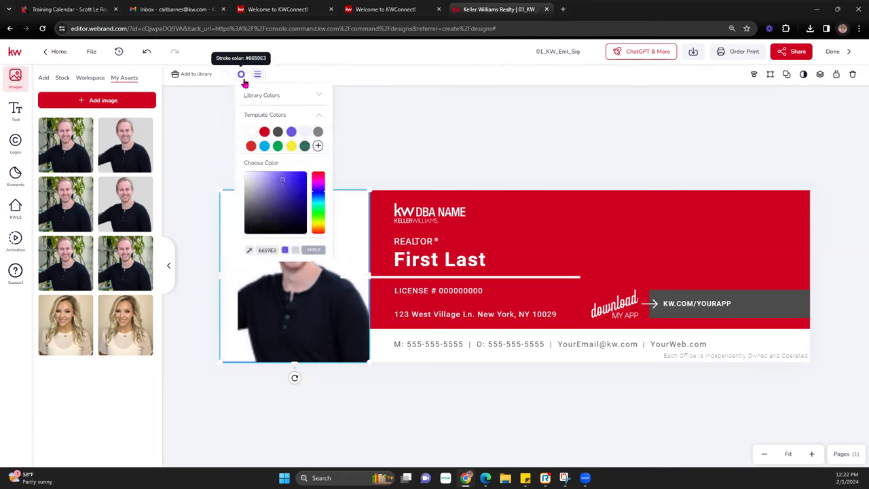
left_click(251, 138)
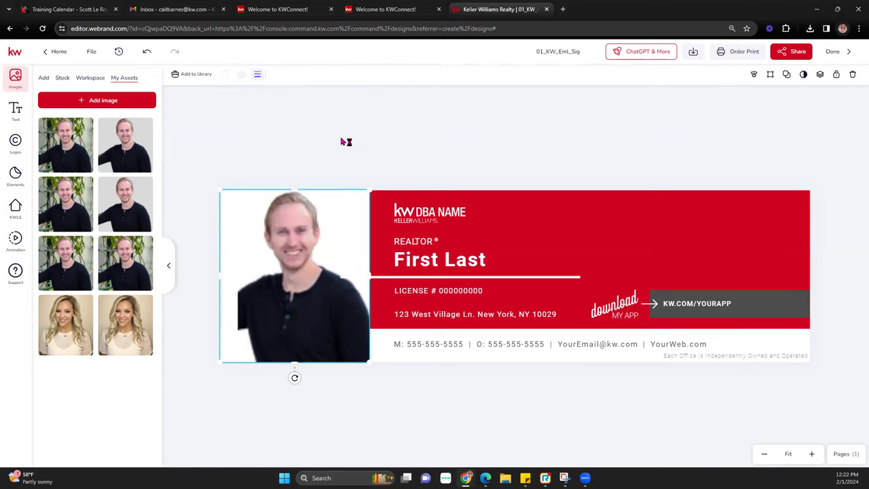
left_click(366, 175)
Align and enlarge the headshot within its frame, then delete it from the card.
left_click_drag(288, 304, 272, 302)
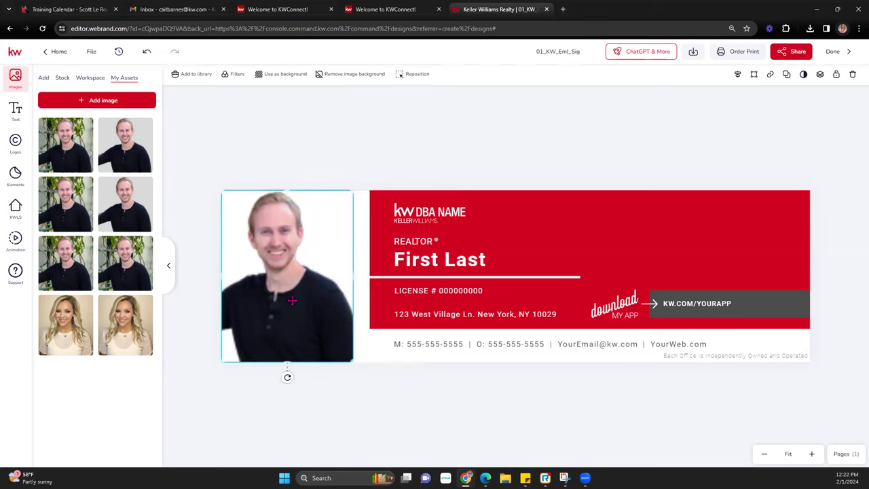
double_click(293, 300)
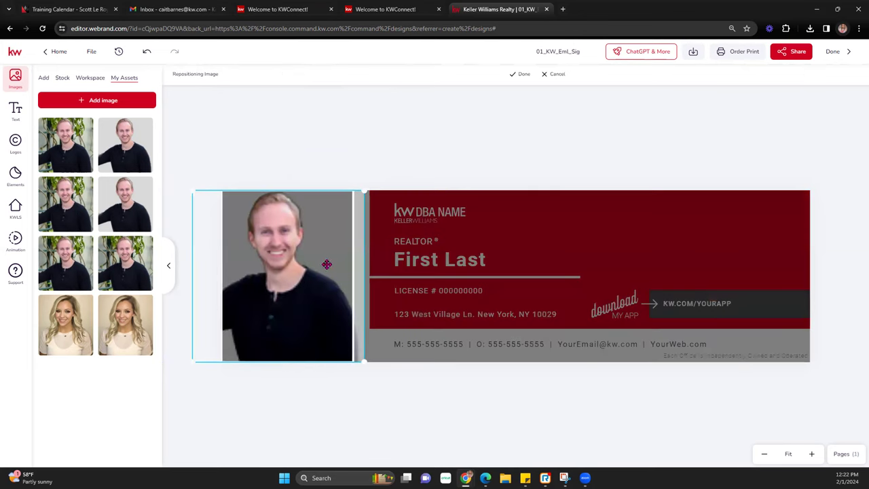
mouse_move(366, 360)
left_mouse_down()
mouse_move(384, 377)
mouse_move(369, 359)
left_mouse_up()
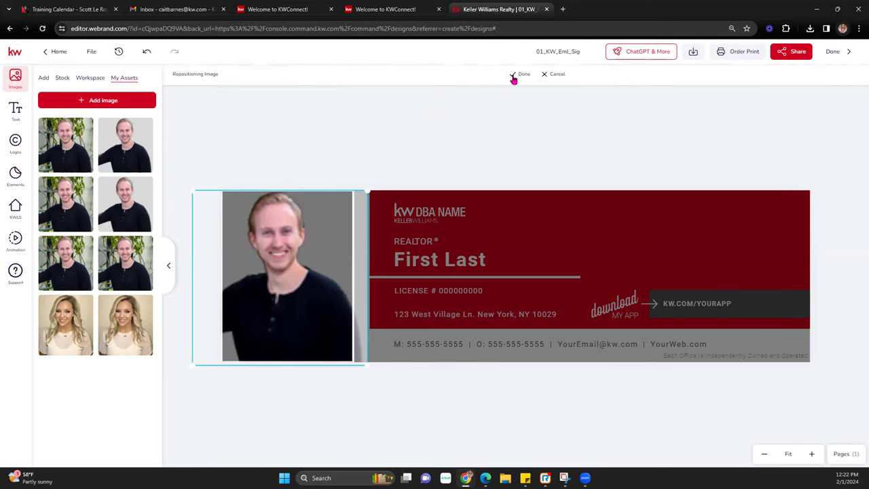
left_click(514, 77)
left_click(282, 258)
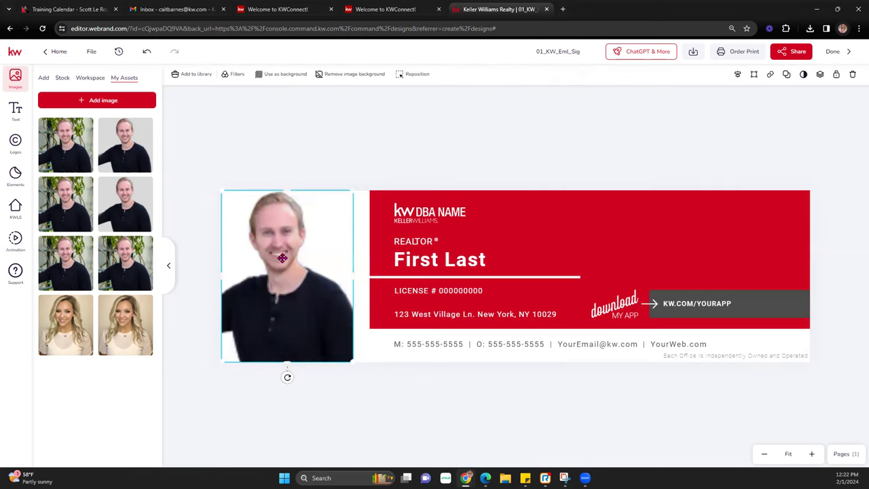
key("Delete")
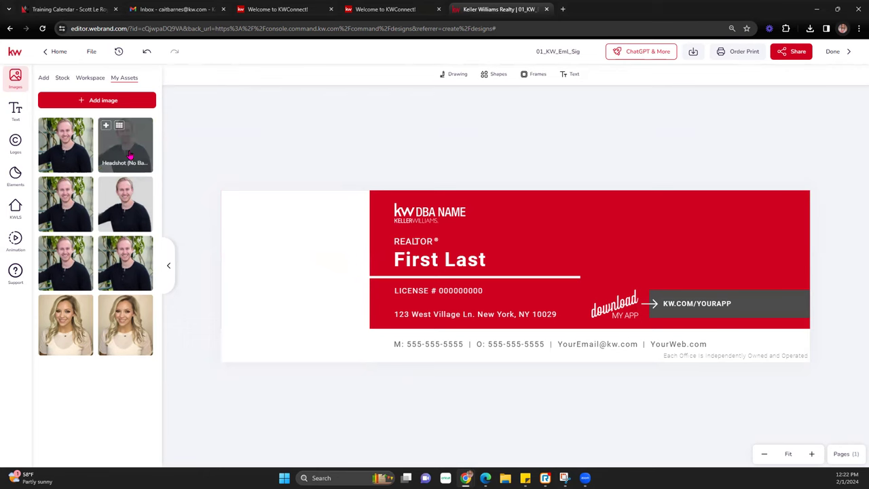
Place the Headshot (No Background) photo on the card's left and enlarge it to the red panel.
left_click(130, 157)
left_click_drag(535, 278, 275, 233)
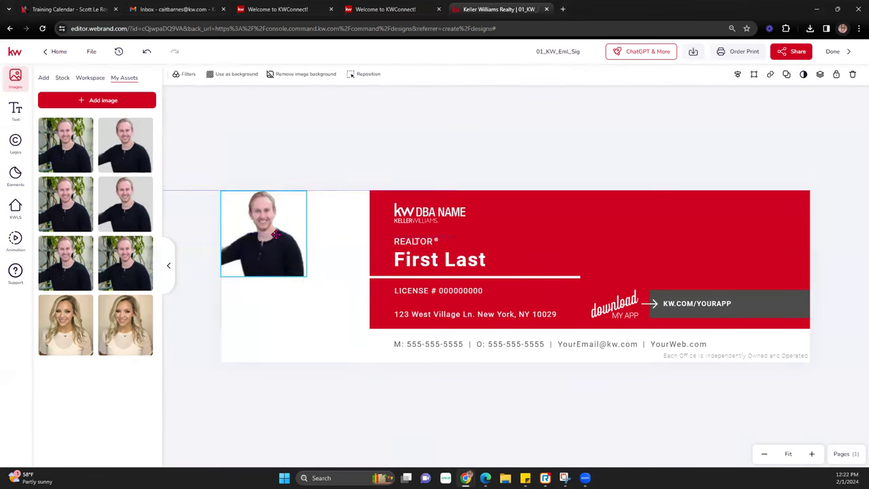
left_click_drag(307, 277, 373, 464)
double_click(331, 256)
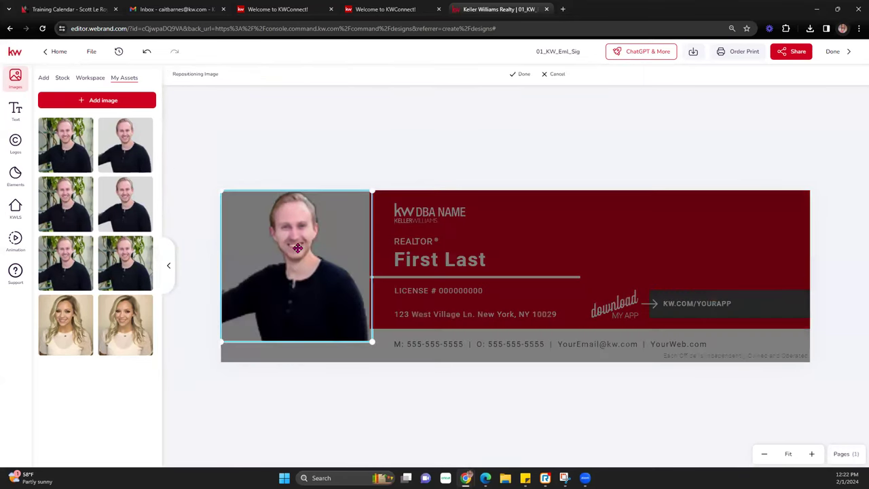
left_click(524, 74)
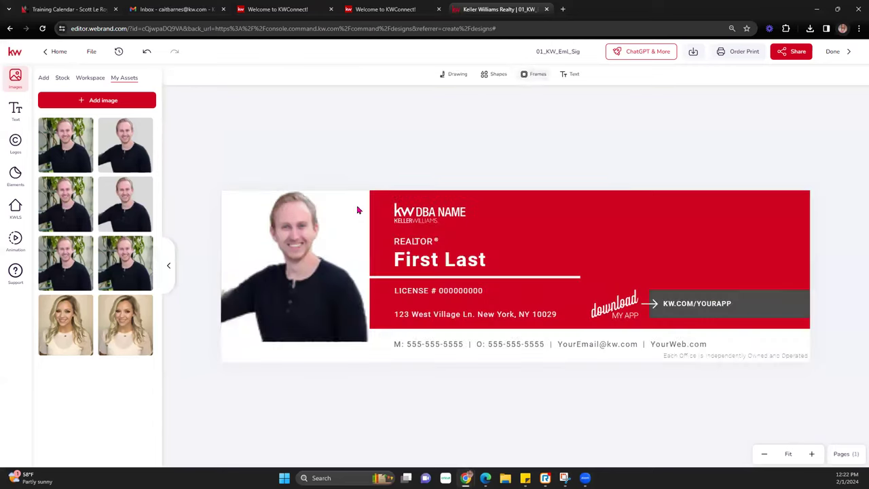
left_click(278, 271)
Replace the background-free photo with Headshot.jpg, stretched to fill the card's left side top to bottom.
key("Delete")
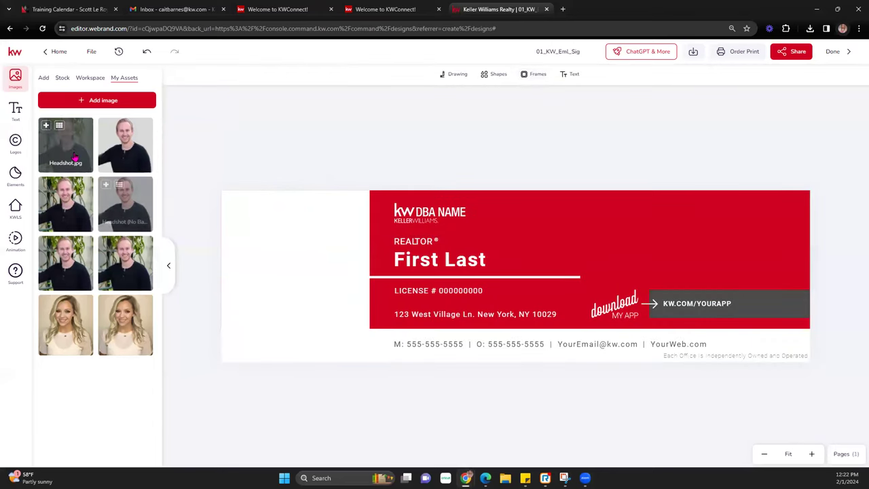
left_click(92, 163)
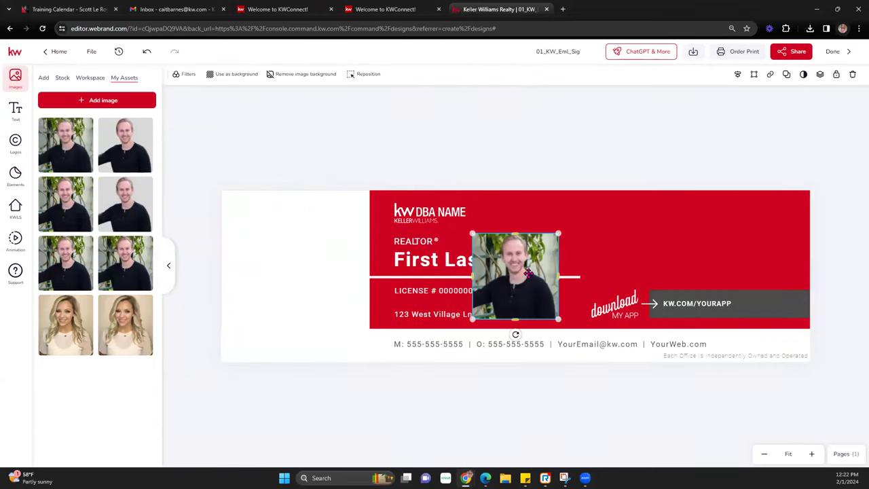
key("Delete")
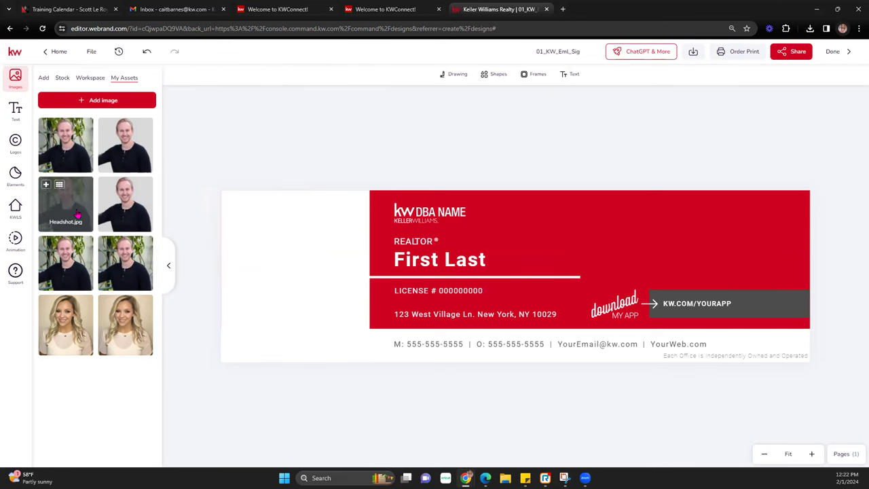
left_click(77, 214)
left_click_drag(524, 287, 267, 242)
left_click_drag(309, 279, 375, 447)
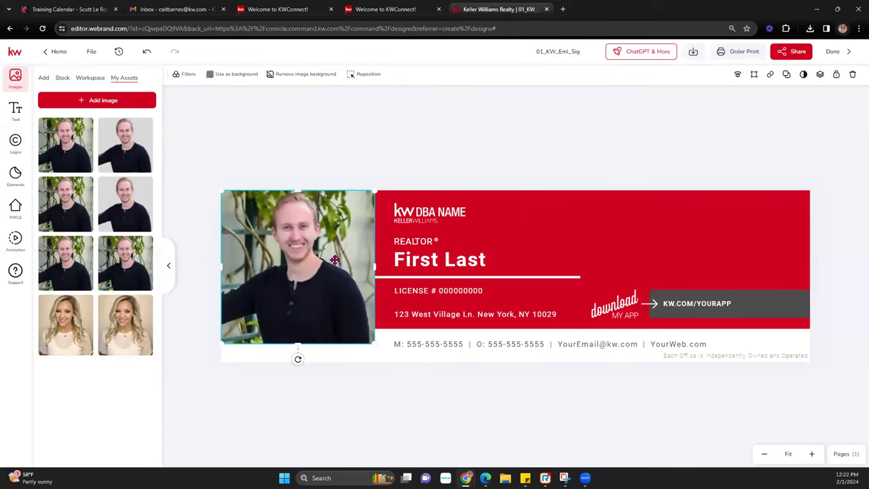
left_click_drag(298, 345, 300, 365)
Fine-tune the headshot's placement and crop inside its frame, then select the DBA NAME logo.
left_click(486, 122)
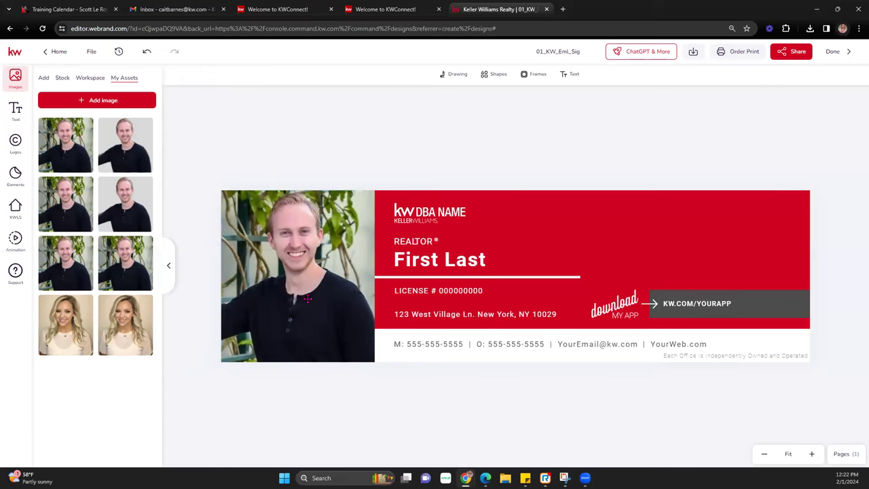
left_click_drag(307, 298, 286, 311)
left_click(441, 150)
left_click(315, 256)
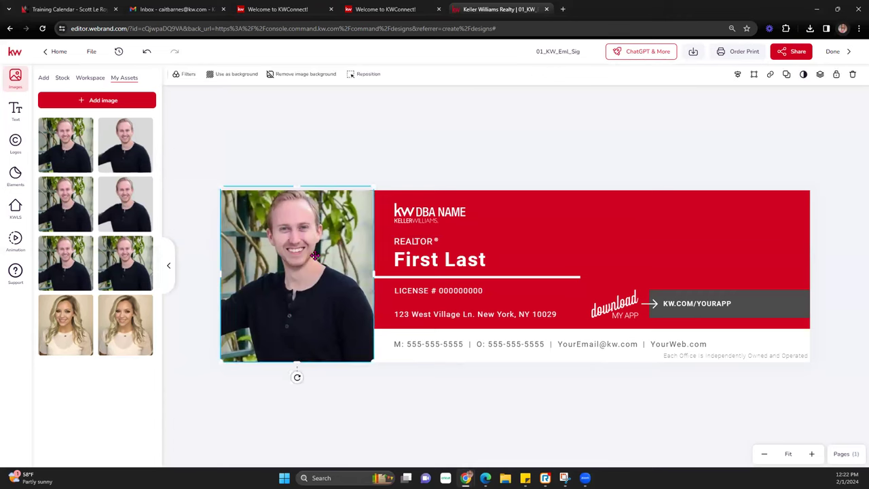
double_click(315, 256)
left_click_drag(306, 263, 294, 234)
left_click(524, 75)
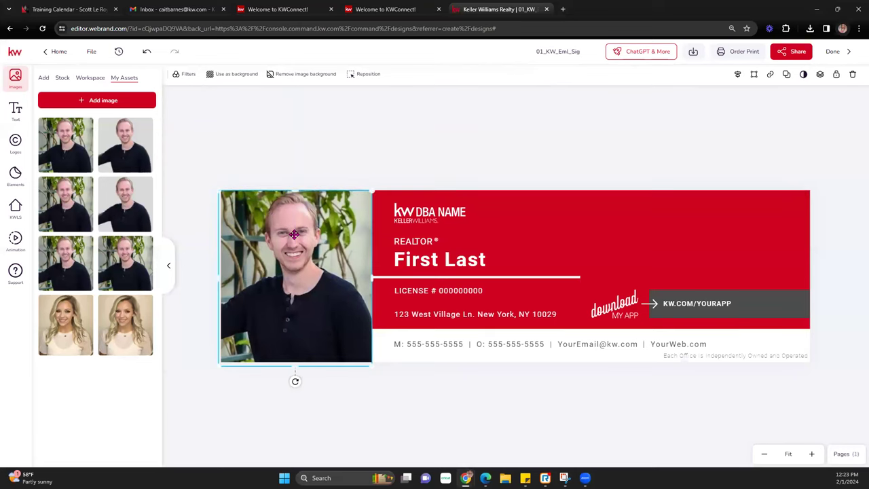
left_click(322, 164)
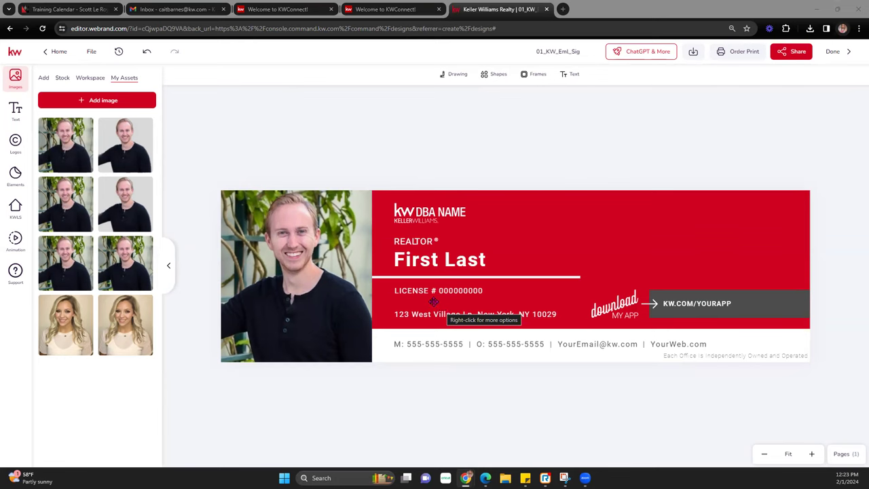
left_click(422, 212)
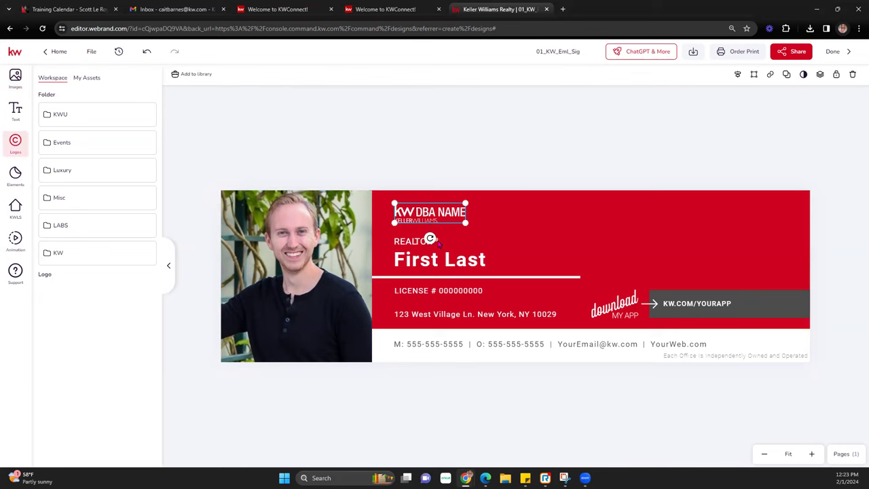
Replace the DBA NAME logo with the white KW PLATINUM logo from the My Assets Platinum folder.
left_click(811, 455)
left_click(811, 455)
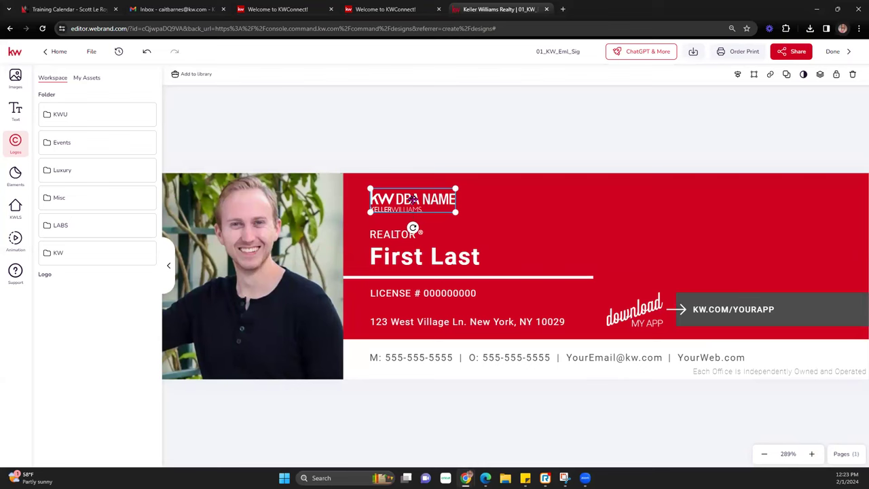
left_click(87, 79)
left_click(79, 145)
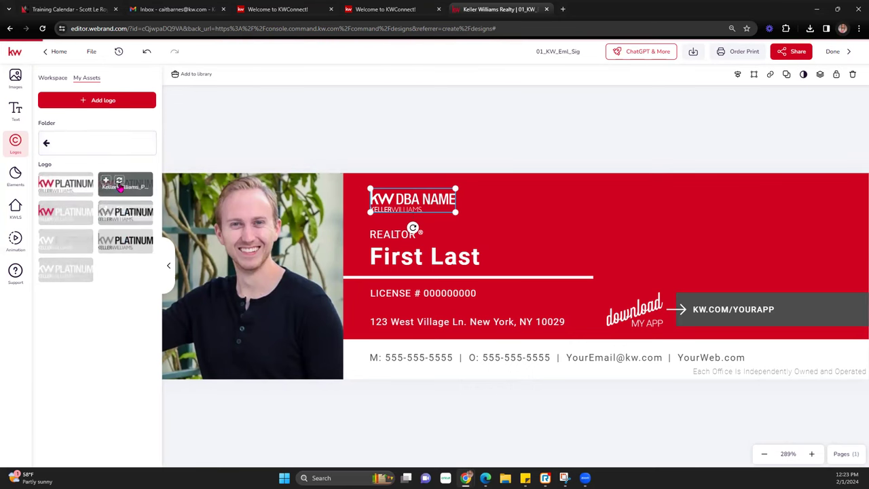
left_click(119, 181)
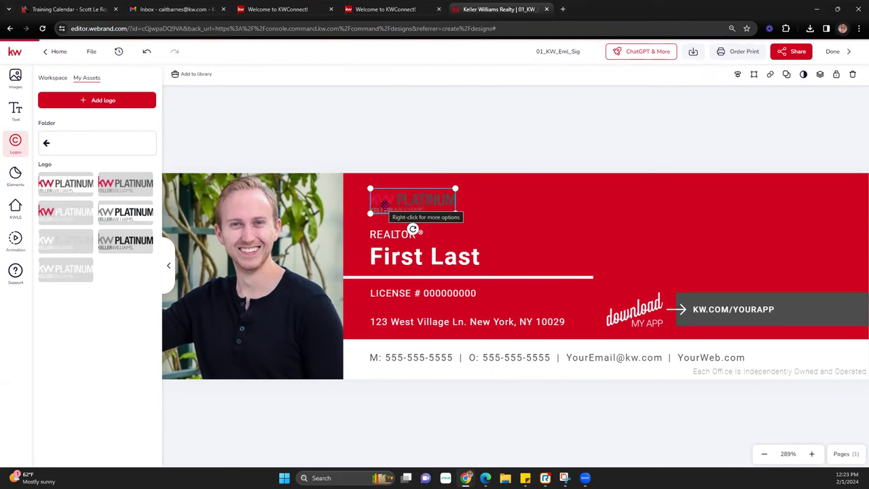
left_click(59, 266)
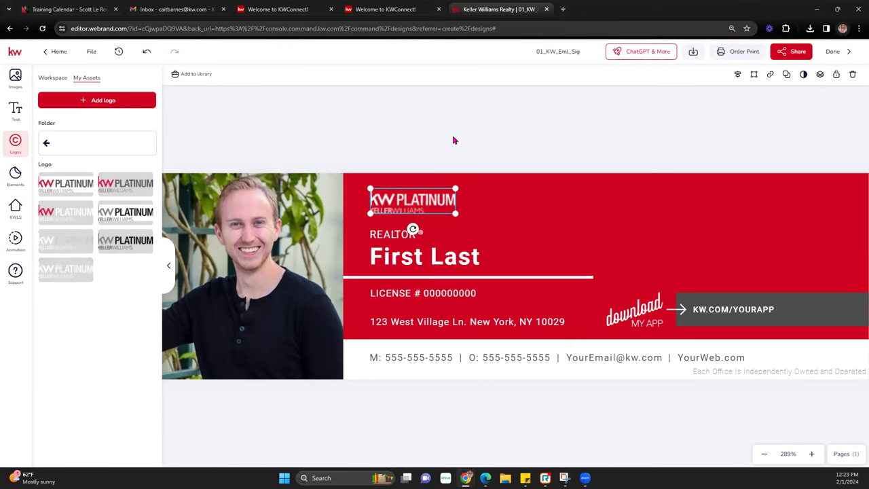
Enlarge the KW PLATINUM logo and place it in the red panel's top-right corner.
left_click_drag(456, 188, 489, 182)
left_click_drag(440, 200, 436, 202)
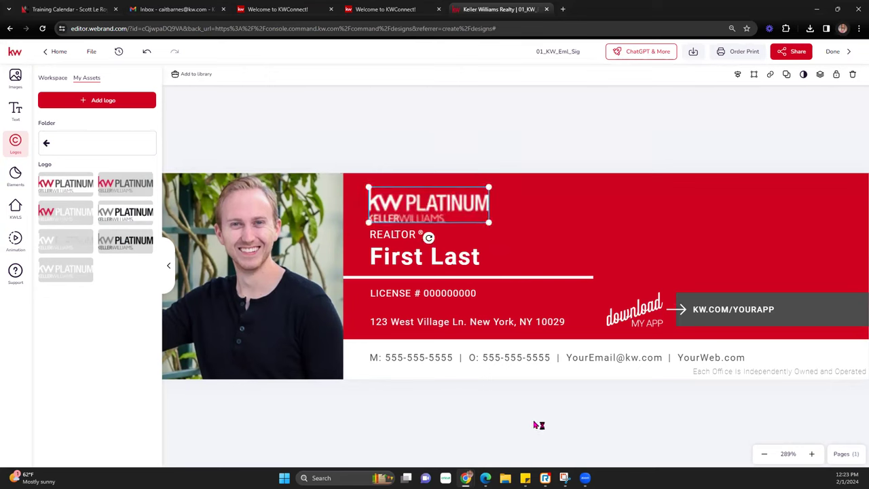
left_click(766, 453)
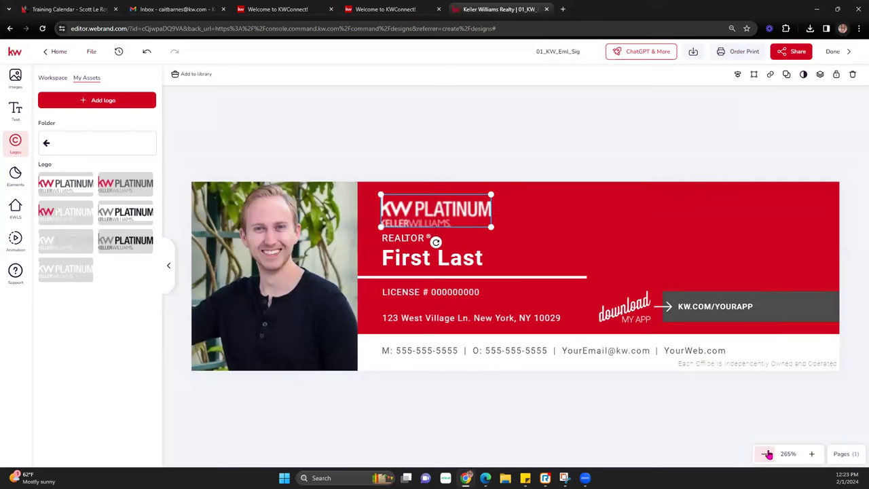
left_click_drag(441, 212, 786, 203)
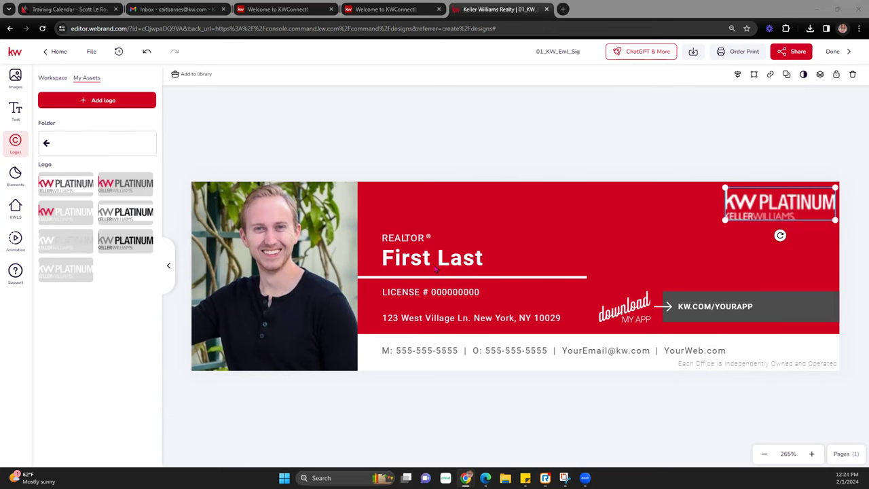
Move the First Last name box up above the REALTOR® line.
left_click(457, 263)
double_click(426, 257)
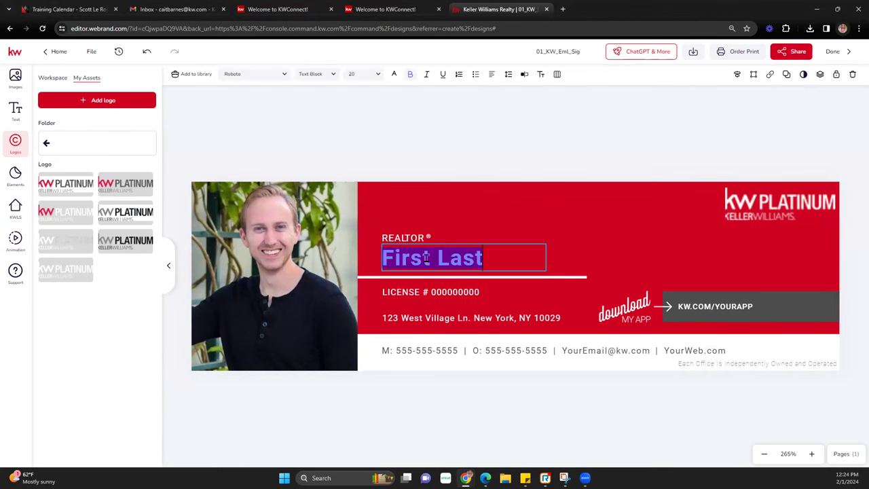
left_click(523, 242)
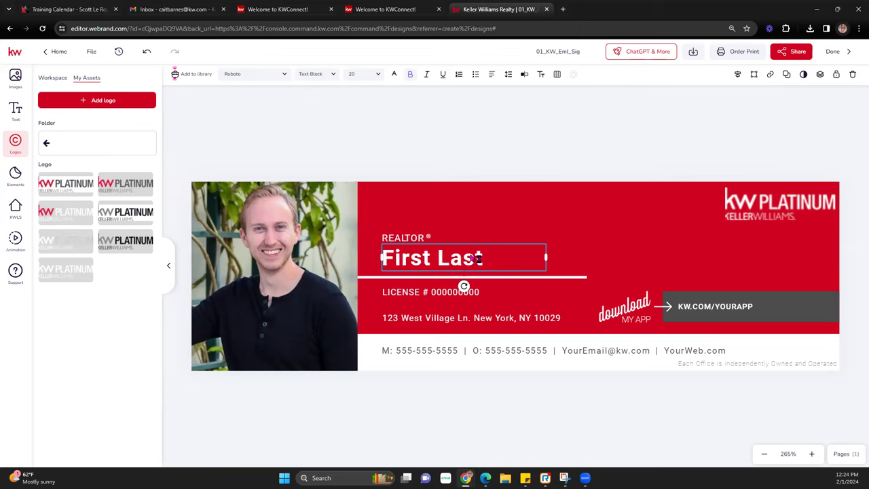
left_click_drag(457, 264, 455, 227)
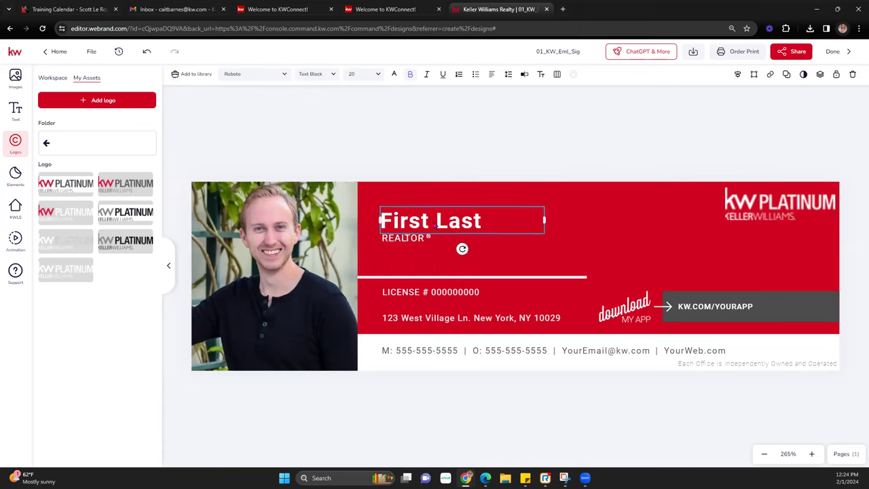
Replace the First Last placeholder with the agent's full name.
double_click(436, 226)
key("BackSpace")
key("BackSpace")
key("BackSpace")
key("BackSpace")
key("BackSpace")
key("BackSpace")
key("BackSpace")
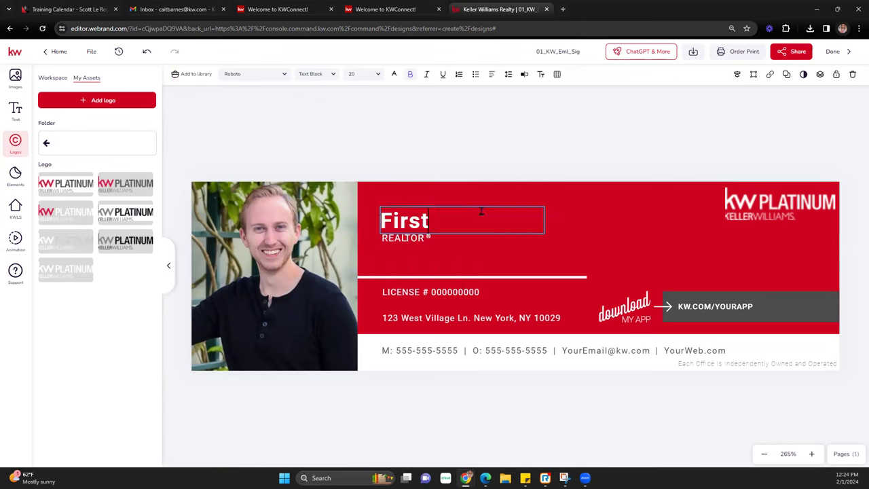
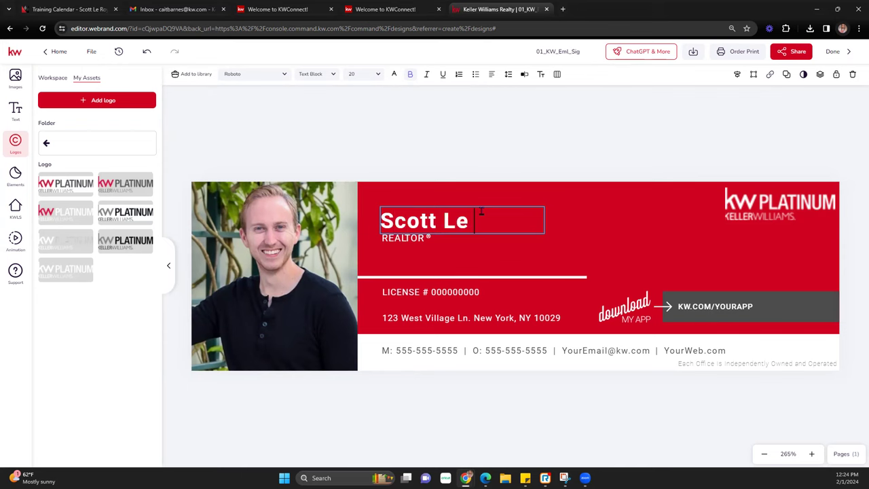
key("Escape")
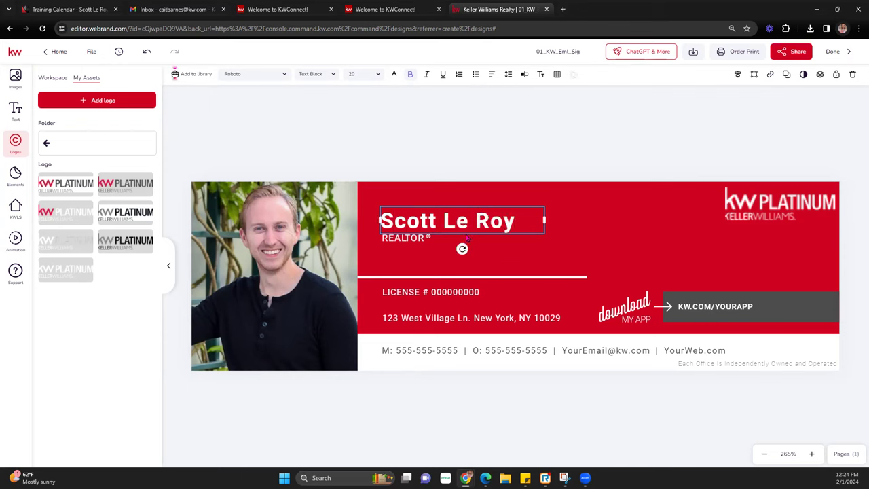
left_click(442, 403)
left_click(435, 295)
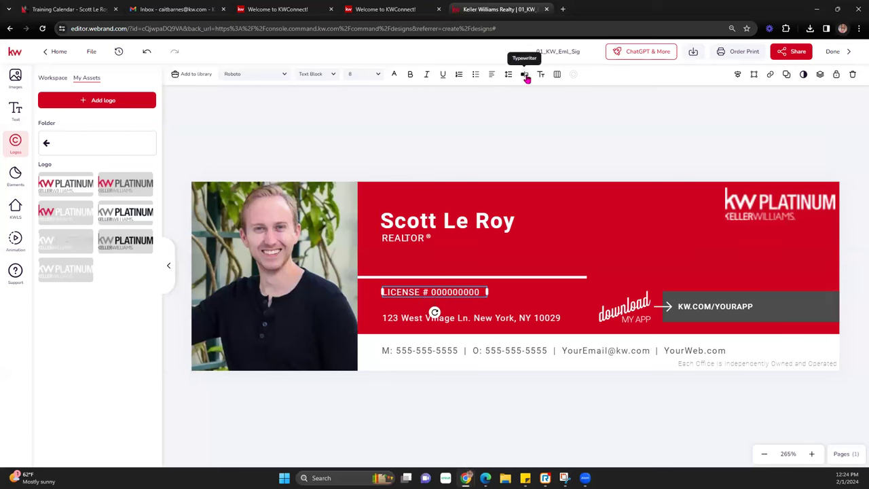
Change the license number from zeros to 123123123 and save the text.
left_click(526, 77)
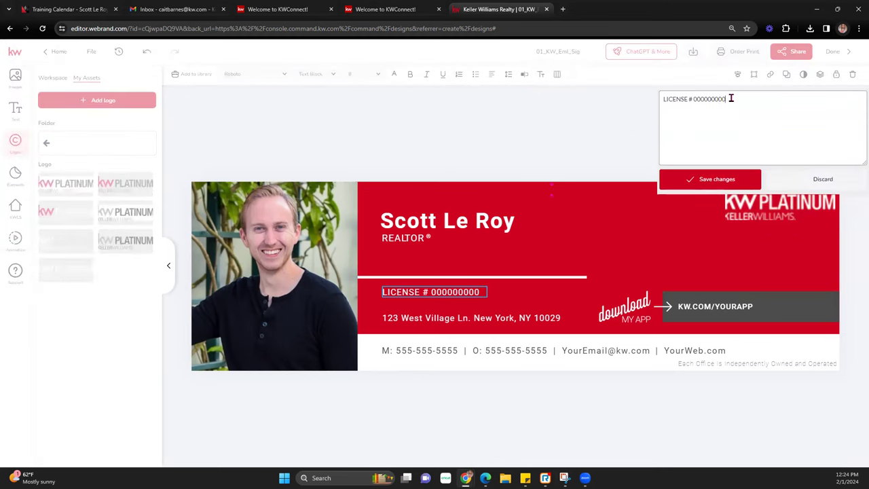
key("BackSpace")
key("BackSpace")
key("BackSpace")
key("BackSpace")
key("BackSpace")
type("123123123")
left_click(690, 179)
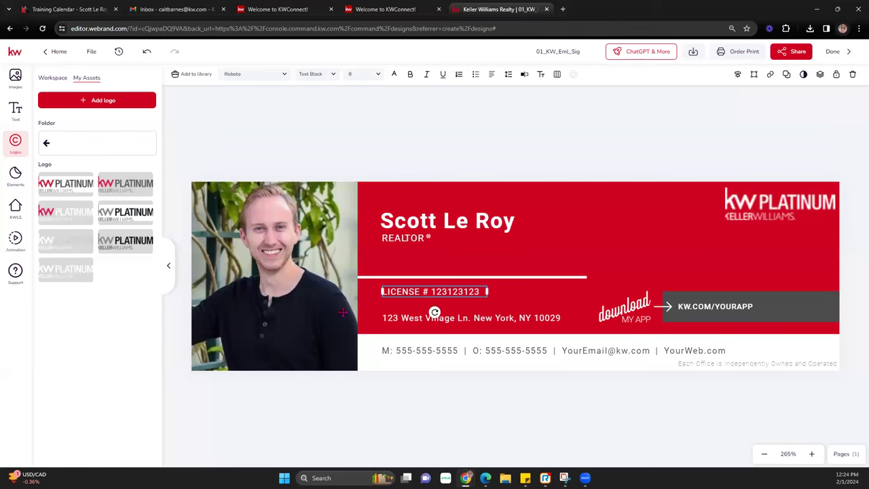
Undo the accidental swap of the license line for the saved phone number and dismiss the font tour popup.
left_click(14, 110)
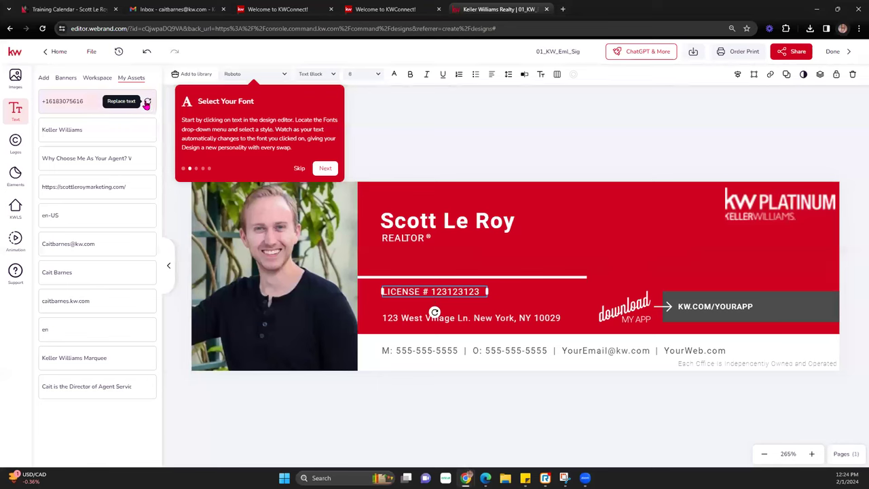
left_click(148, 103)
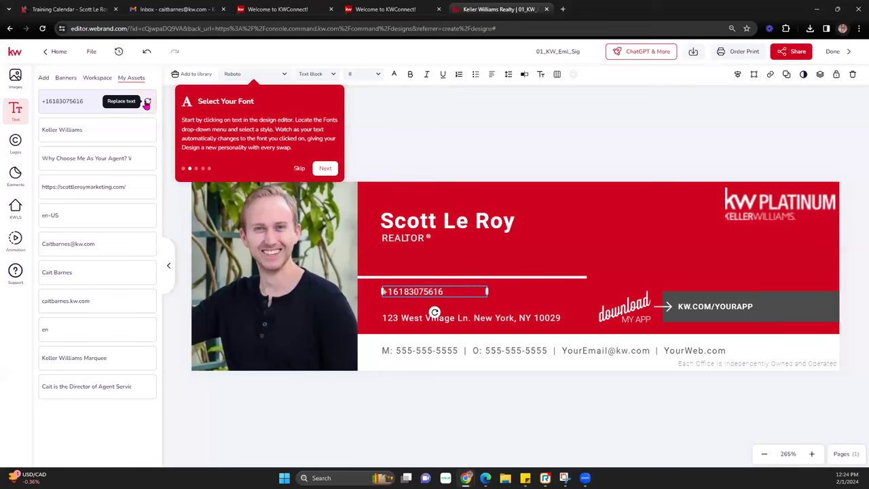
left_click(146, 52)
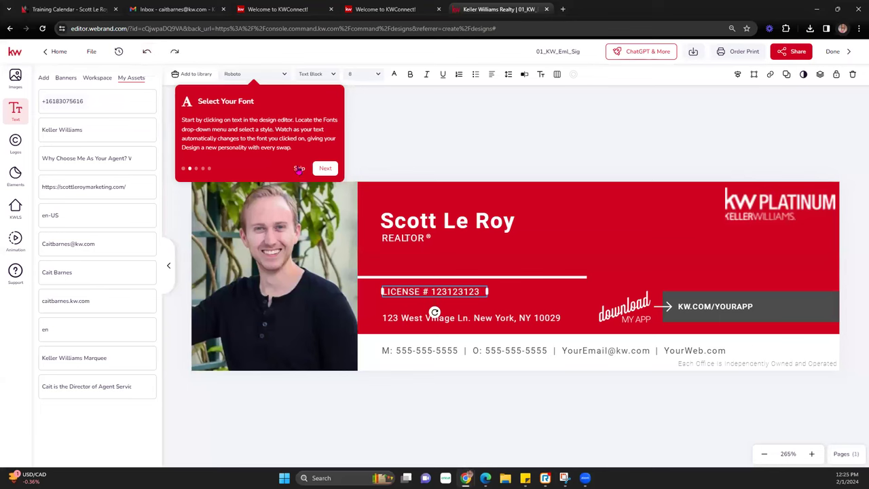
left_click(330, 171)
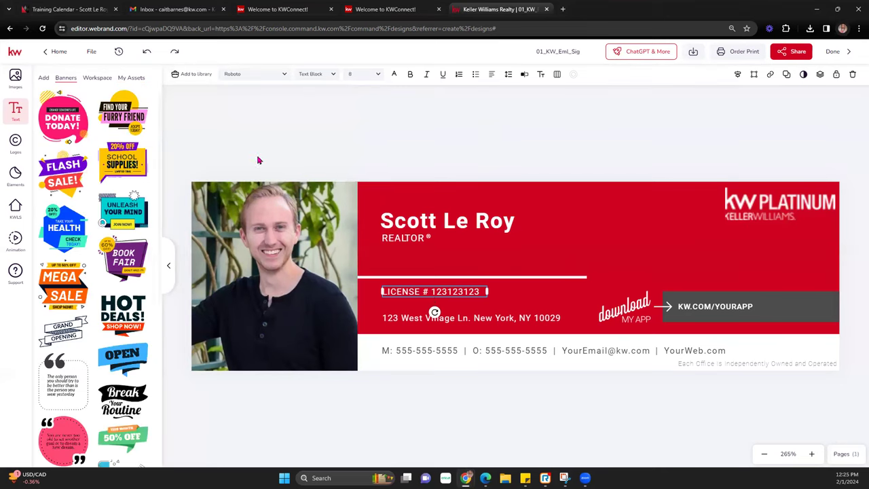
Drag the address line up so it snaps just beneath the license line.
left_click(132, 80)
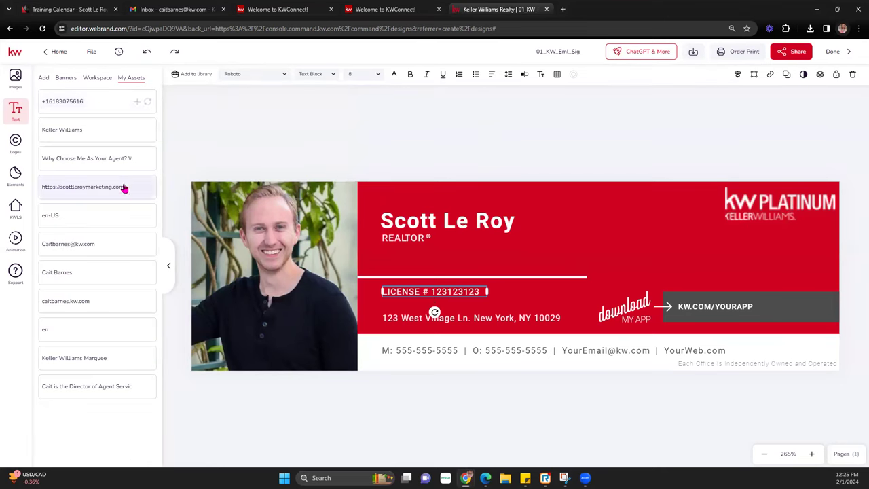
left_click(527, 321)
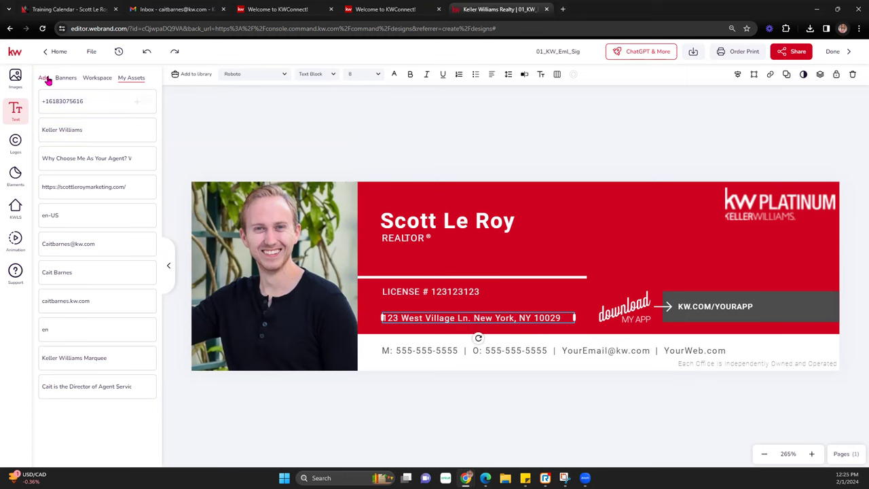
left_click(94, 80)
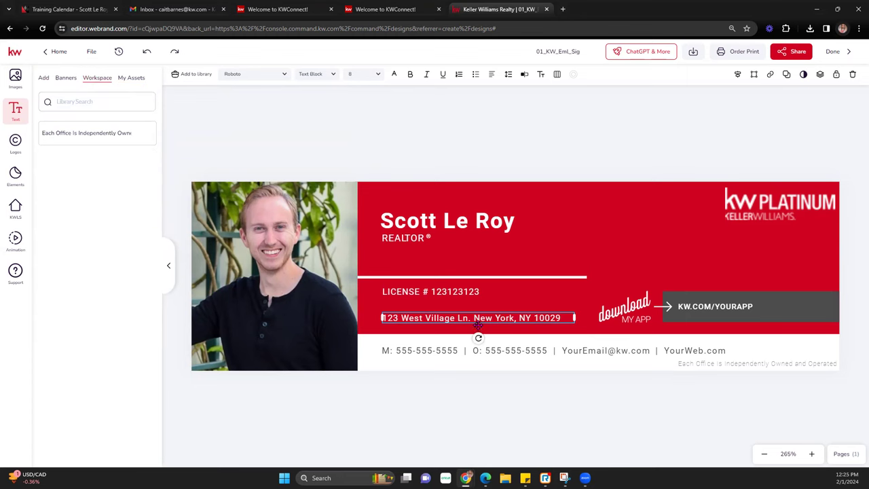
left_click_drag(483, 320, 482, 306)
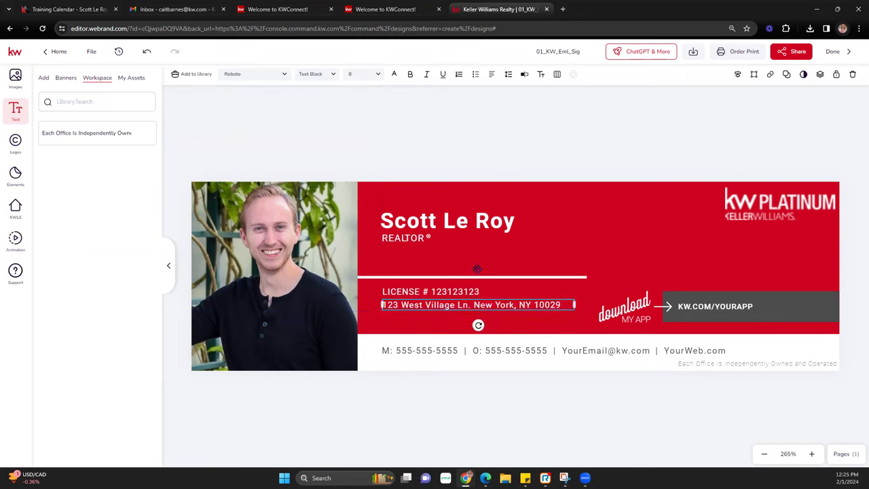
left_click(420, 352)
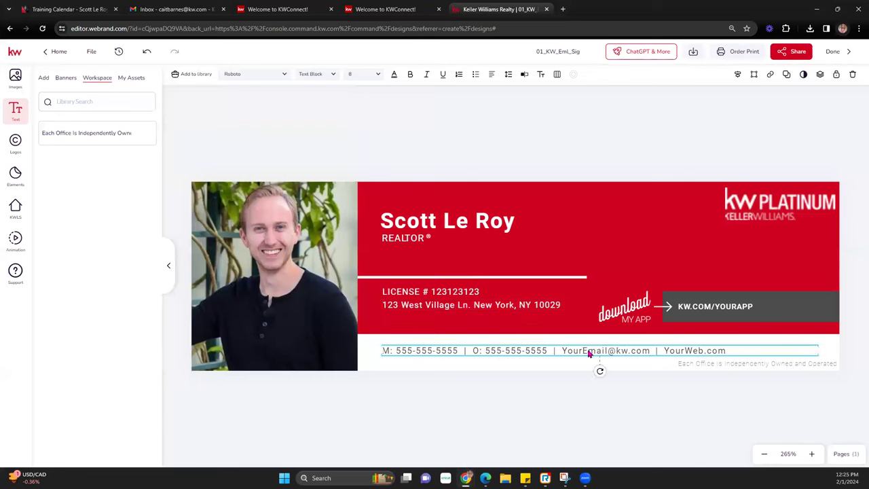
double_click(404, 350)
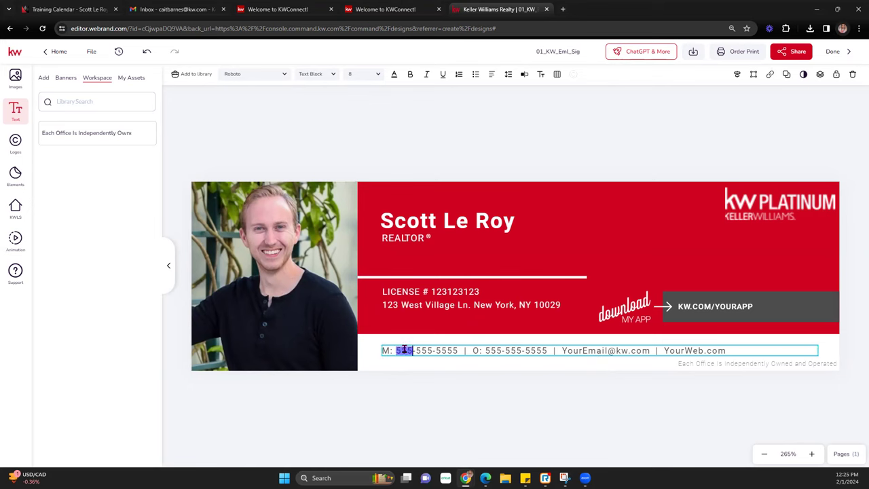
left_click(132, 78)
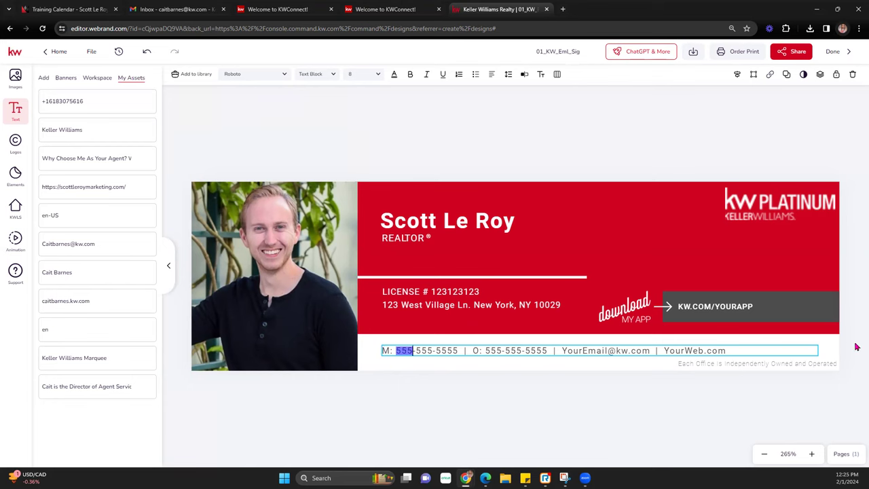
key("Escape")
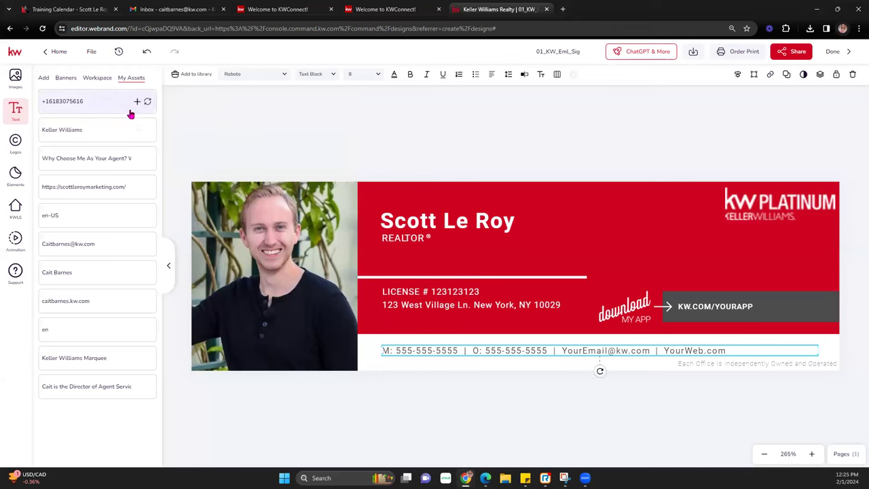
left_click(146, 102)
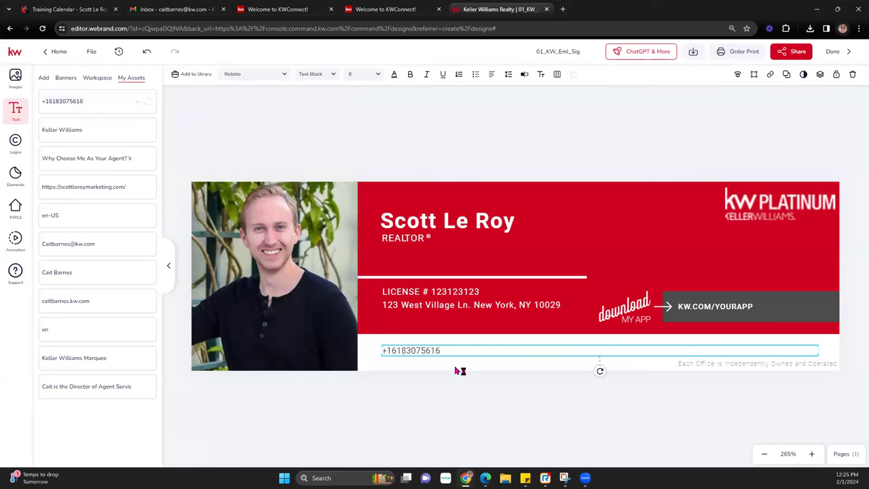
left_click(147, 52)
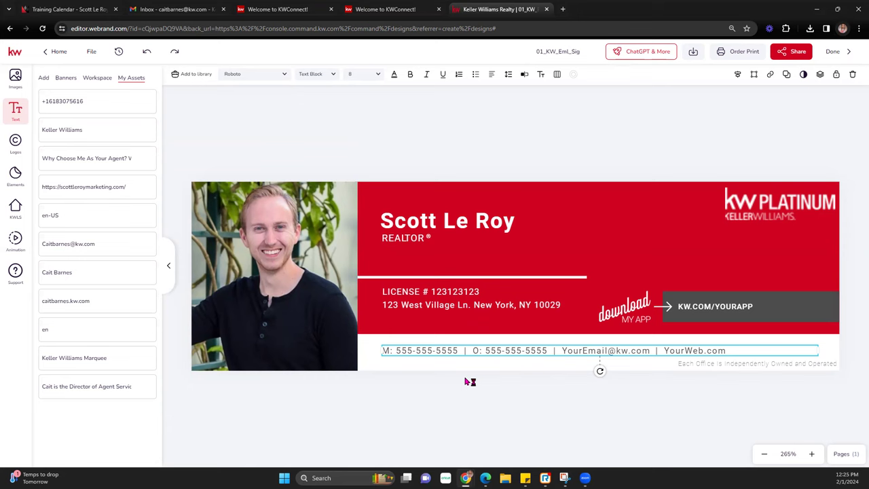
left_click(726, 309)
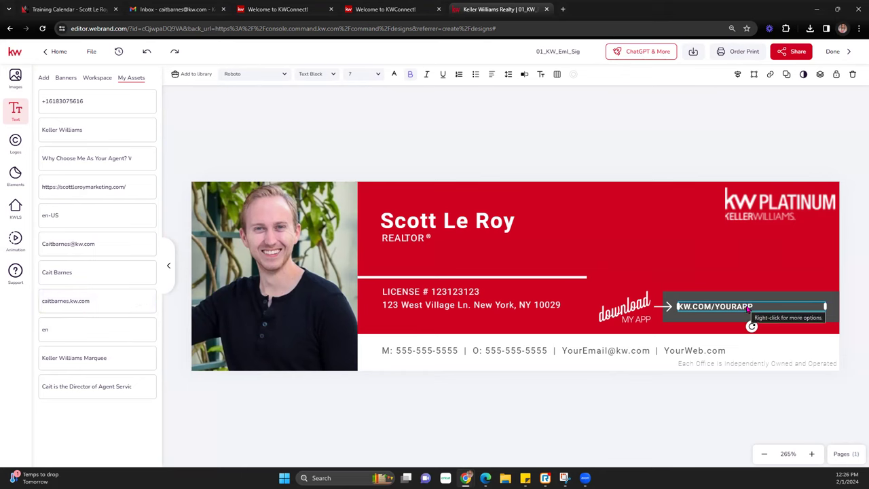
left_click(607, 144)
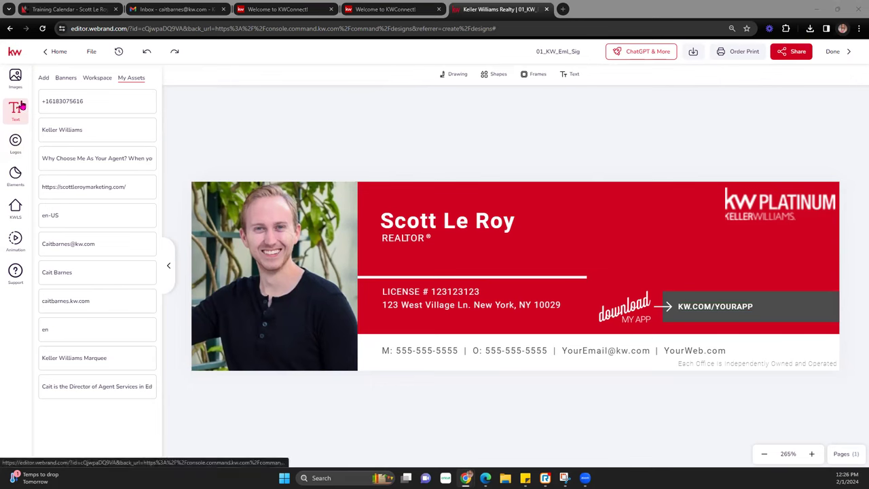
Browse the Logos, Elements, KWLS and Animation panels, ending on the uploaded Images library.
left_click(15, 77)
left_click(16, 110)
left_click(17, 149)
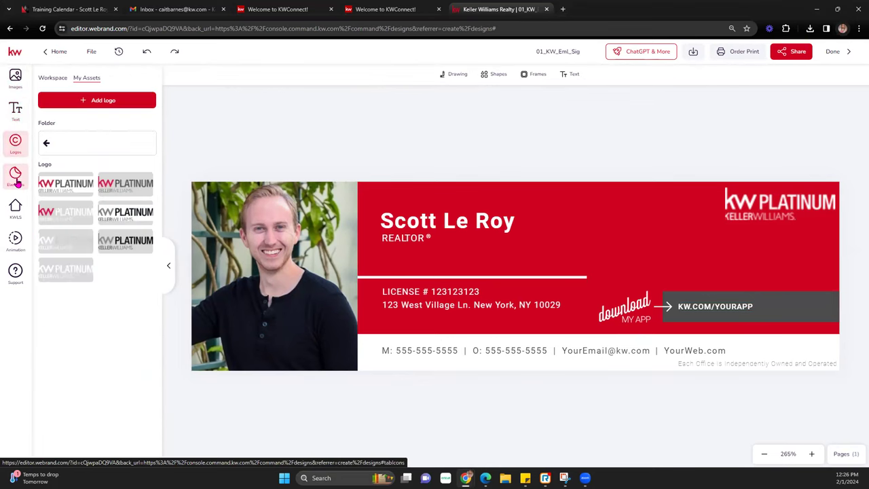
left_click(15, 178)
left_click(15, 209)
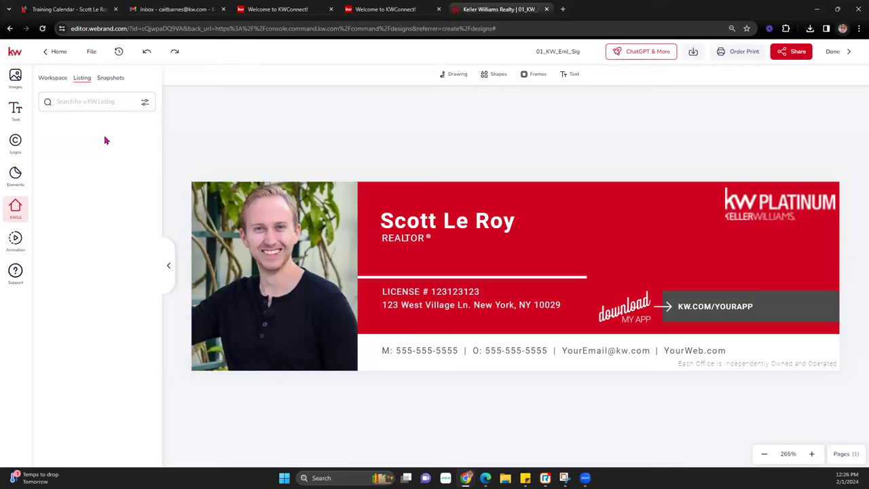
left_click(15, 241)
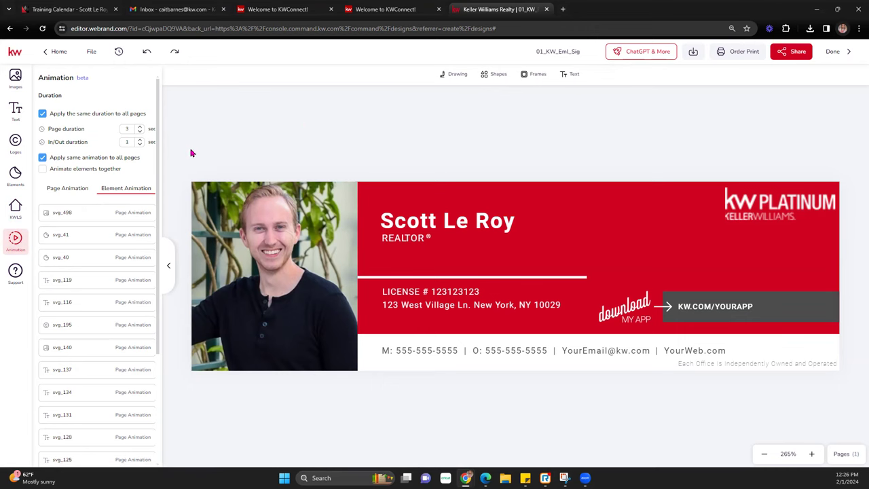
left_click(15, 77)
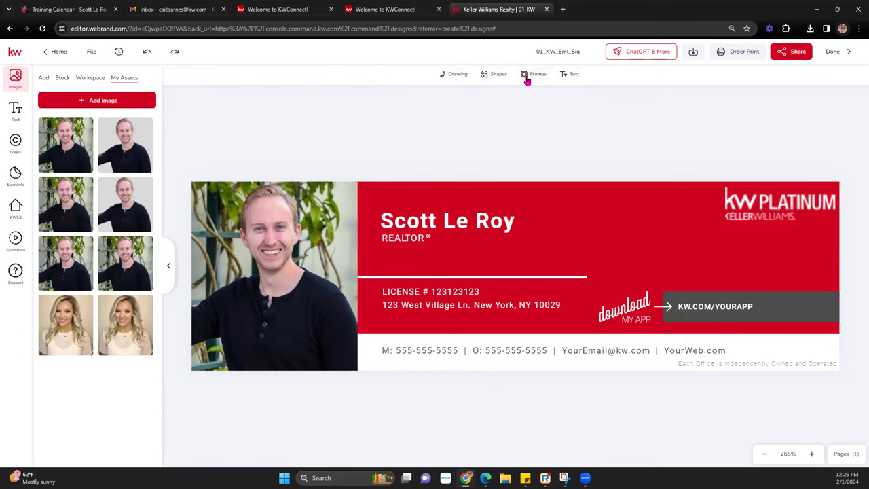
Strip the leafy backdrop from the headshot with Remove image background.
left_click(308, 241)
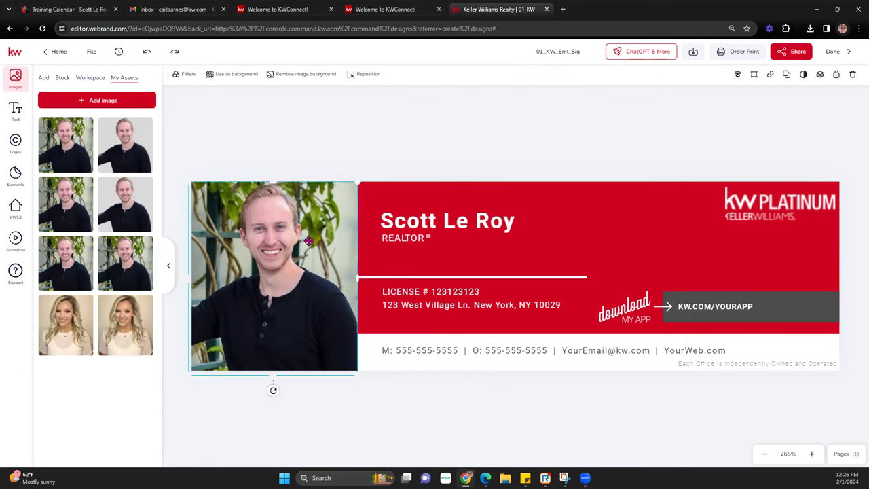
left_click(438, 232)
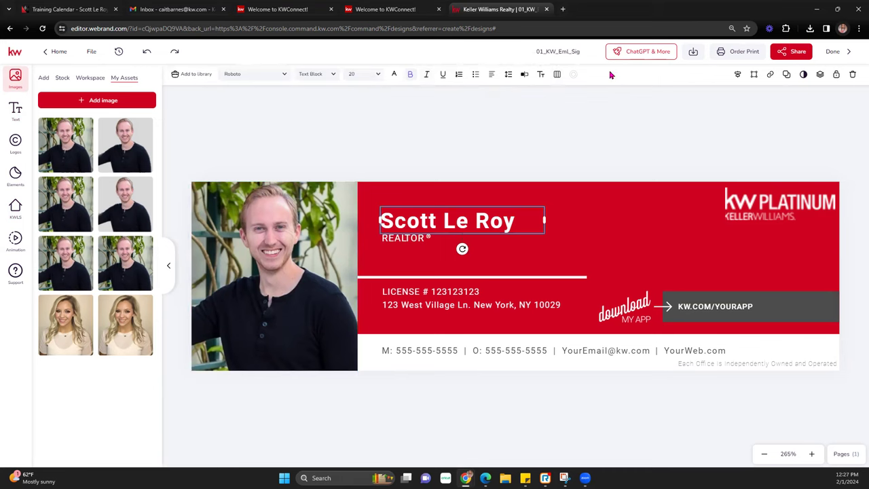
left_click(311, 215)
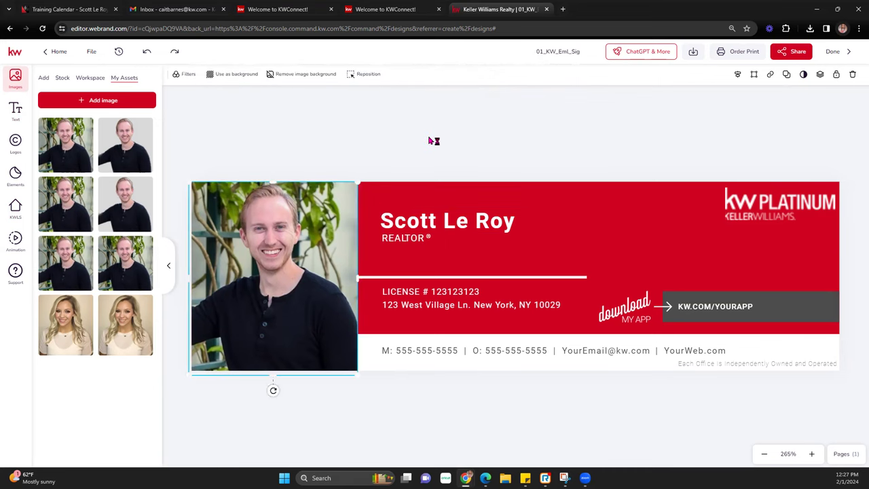
left_click(294, 76)
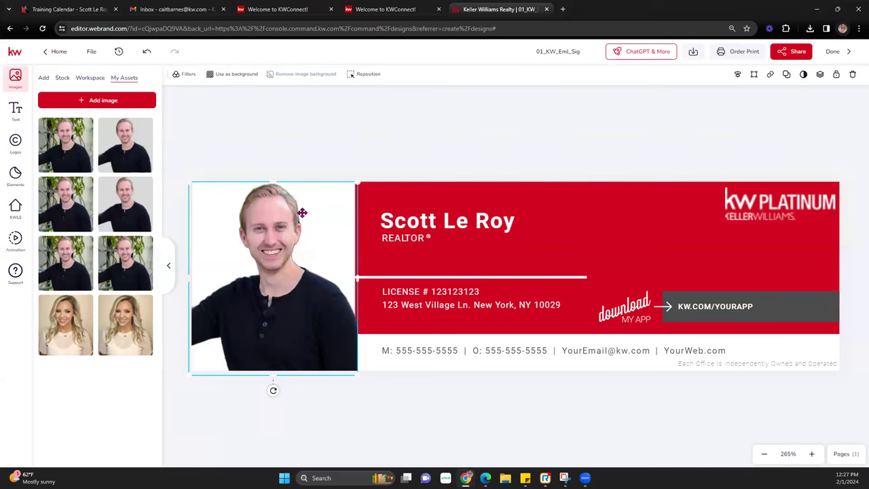
left_click(333, 148)
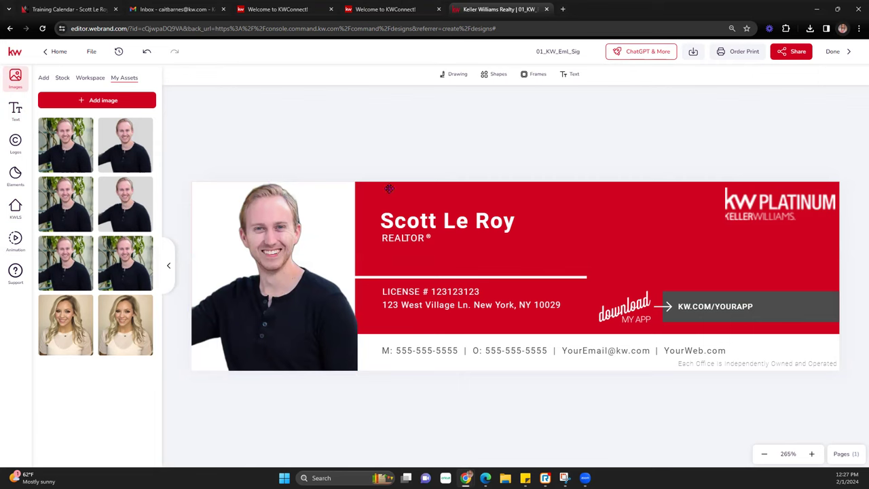
Draw a test straight line and freehand loop on the banner, then undo both.
left_click(450, 76)
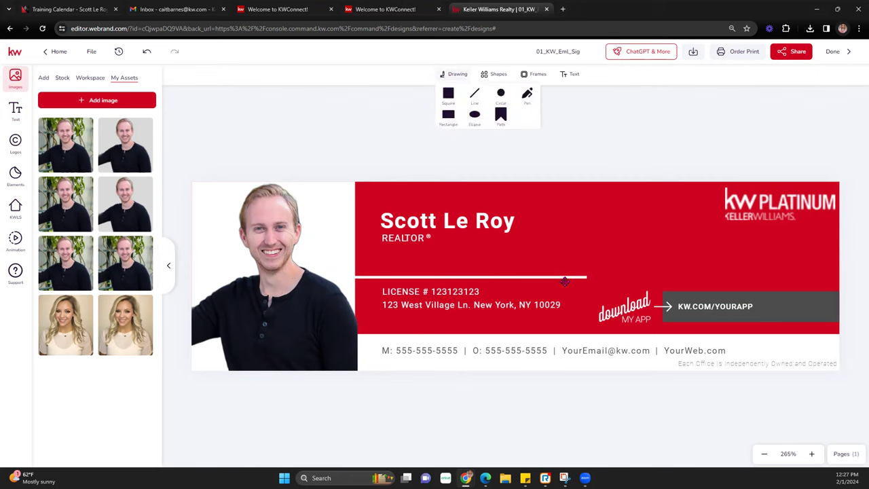
left_click(483, 98)
left_click_drag(599, 233, 642, 280)
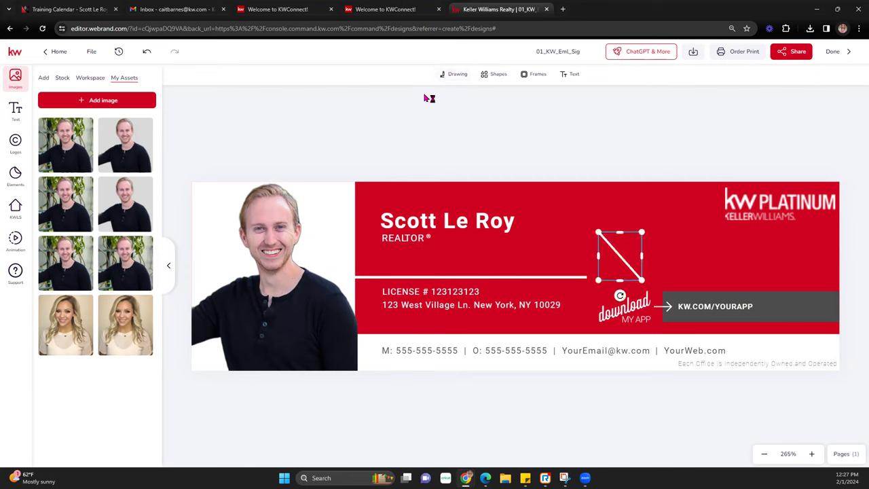
left_click(466, 78)
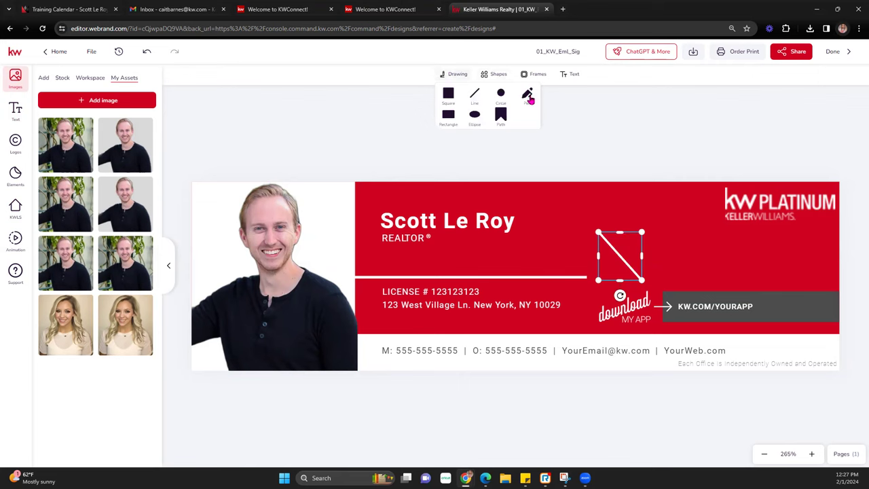
left_click(529, 97)
mouse_move(646, 232)
left_mouse_down()
mouse_move(678, 276)
mouse_move(758, 248)
mouse_move(606, 216)
mouse_move(487, 224)
left_mouse_up()
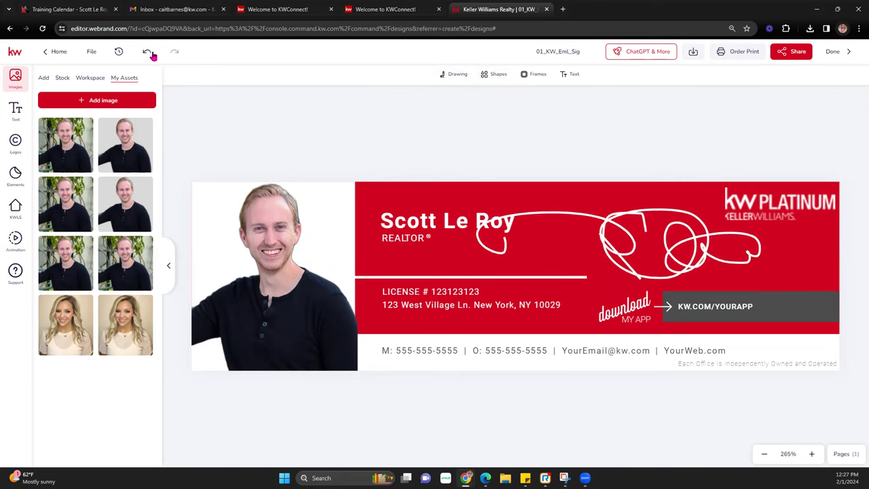
left_click(148, 52)
left_click(150, 53)
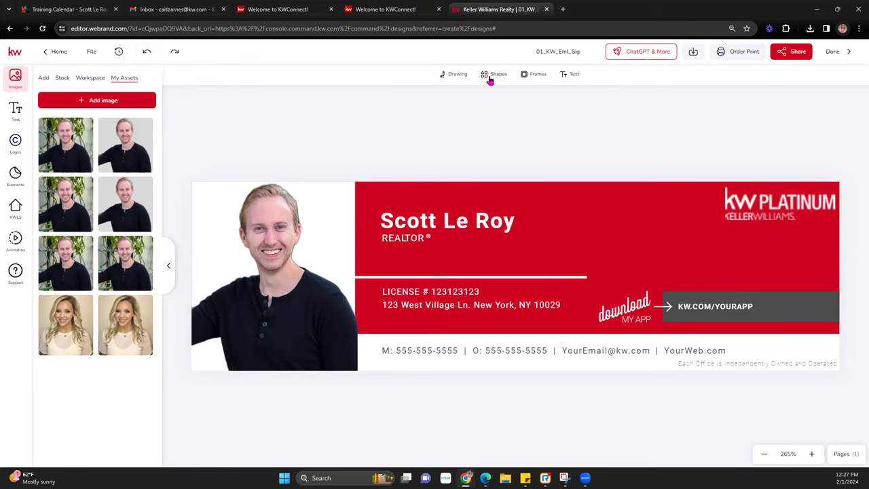
Browse the available drawing options, basic shapes and image frames.
left_click(455, 75)
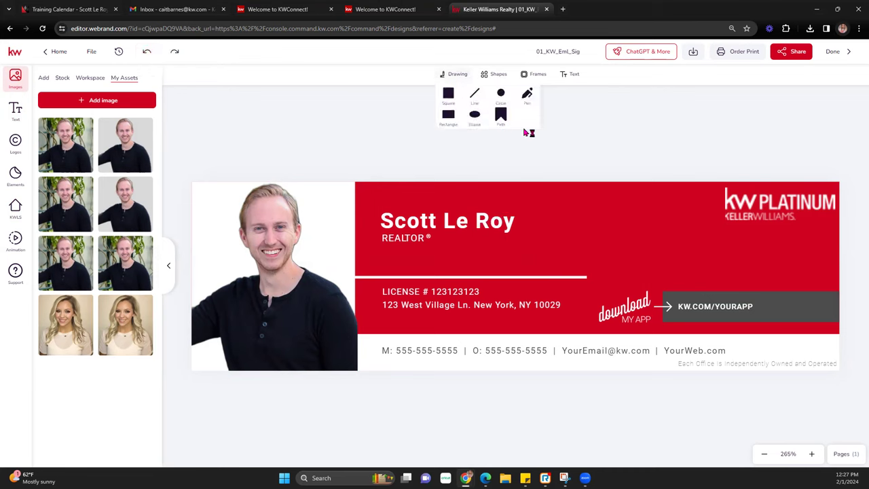
left_click(495, 75)
scroll(520, 229, "down", 5)
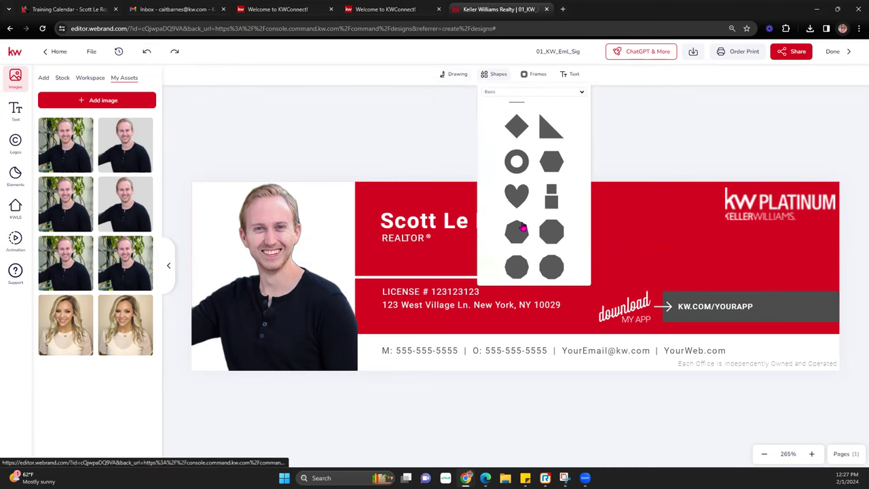
left_click(534, 74)
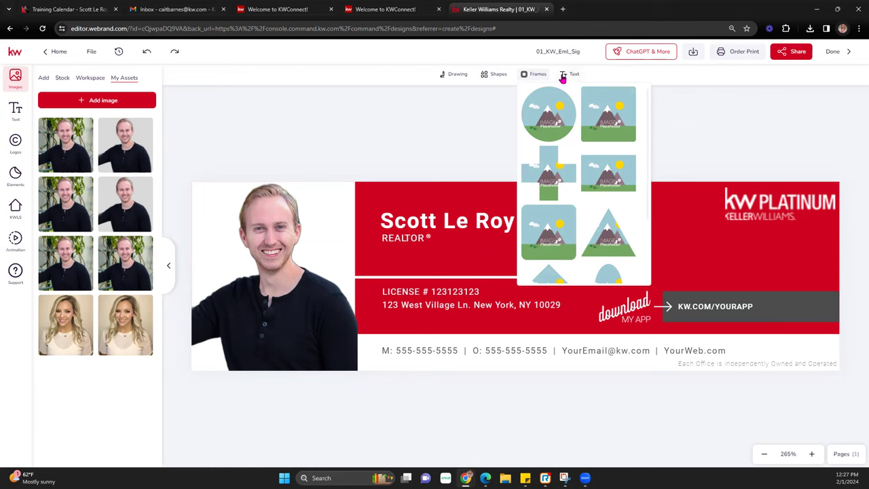
mouse_move(562, 79)
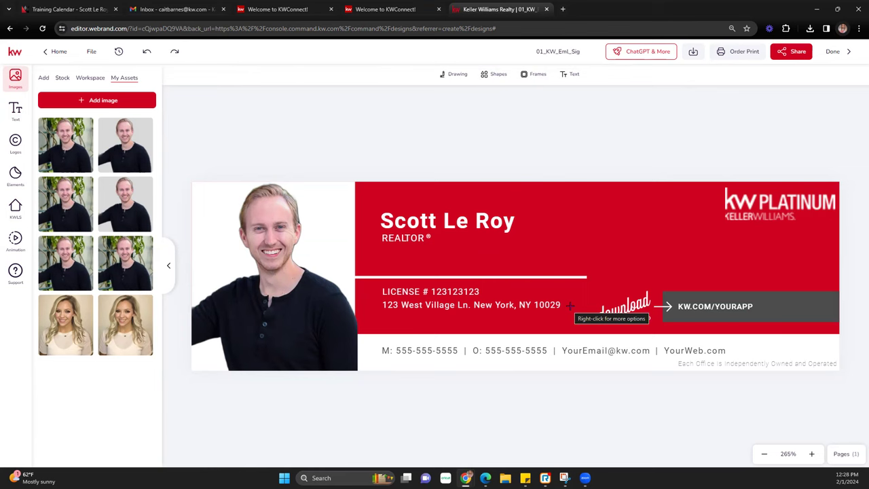
Download the signature design as the PNG file 01_KW_Eml_Sig.png.
left_click(693, 58)
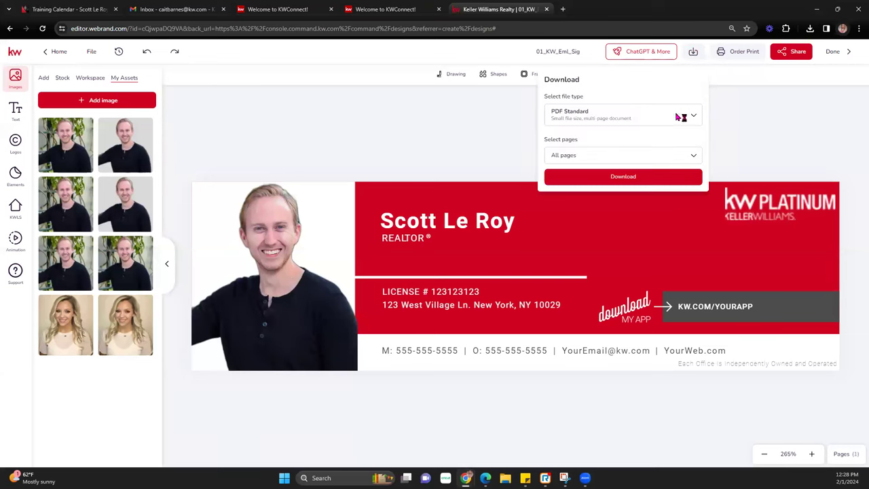
left_click(677, 117)
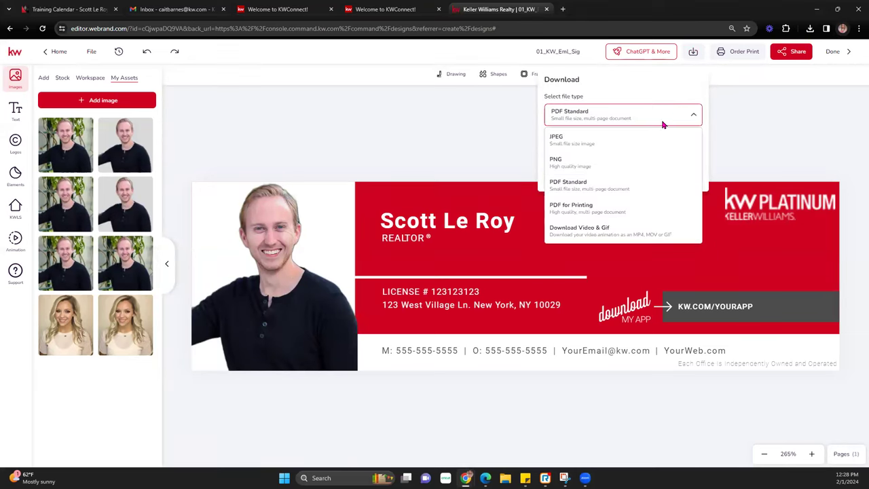
left_click(568, 163)
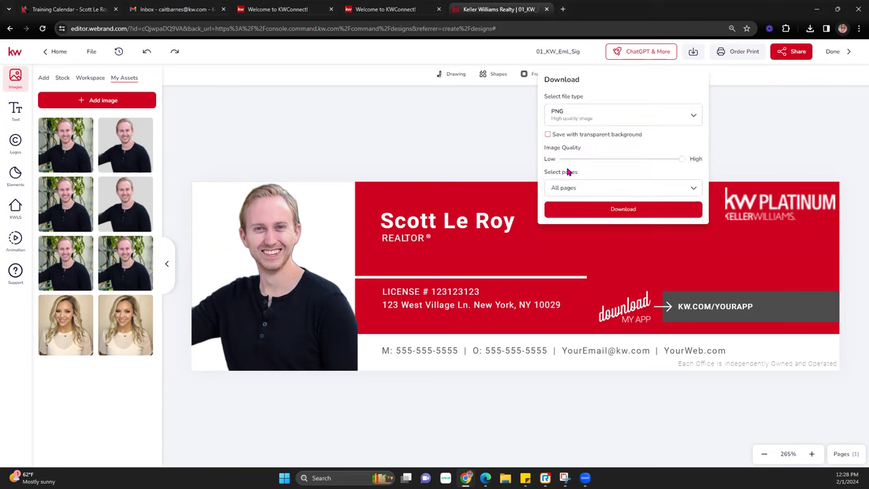
left_click(593, 211)
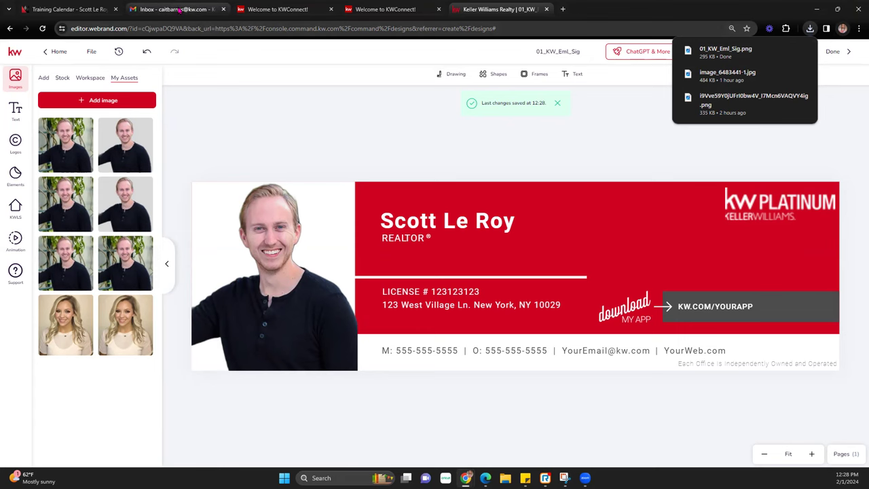
Open Gmail's full settings page and find the Signature section under General.
left_click(180, 9)
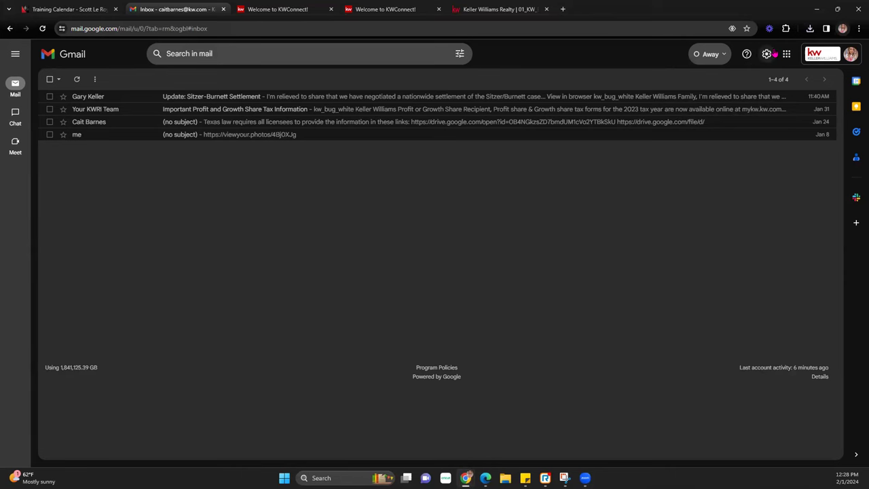
left_click(768, 56)
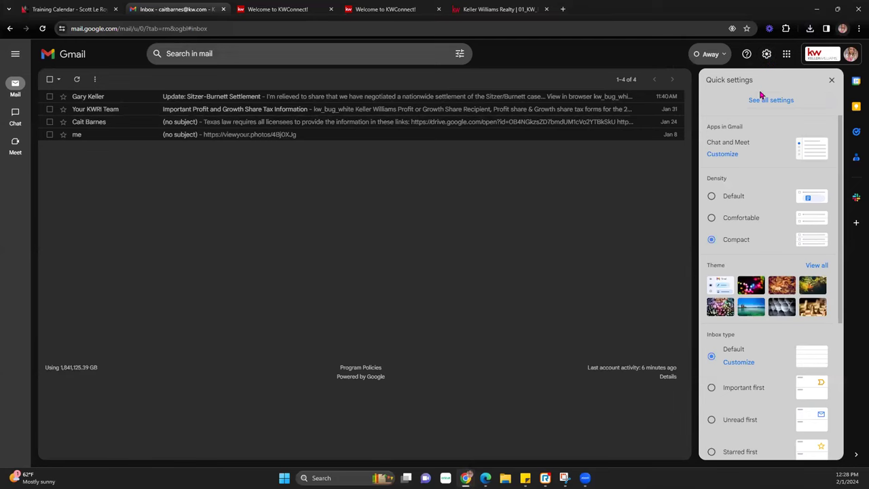
left_click(760, 101)
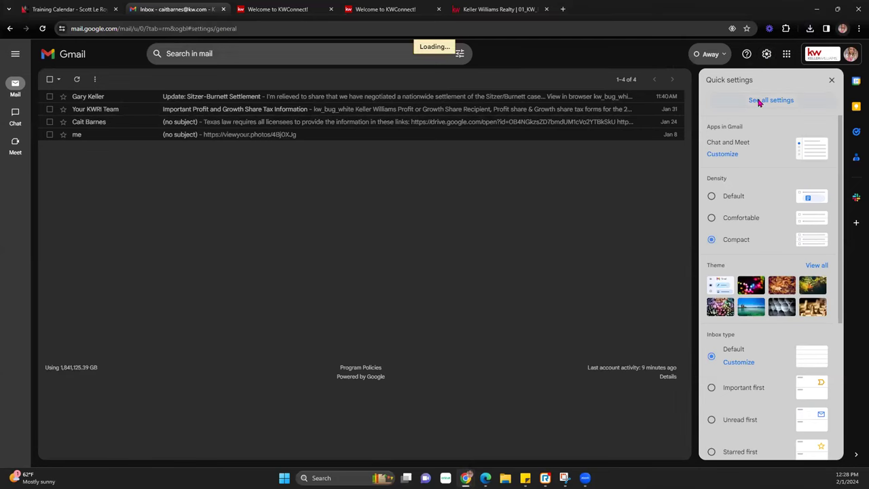
scroll(93, 202, "down", 15)
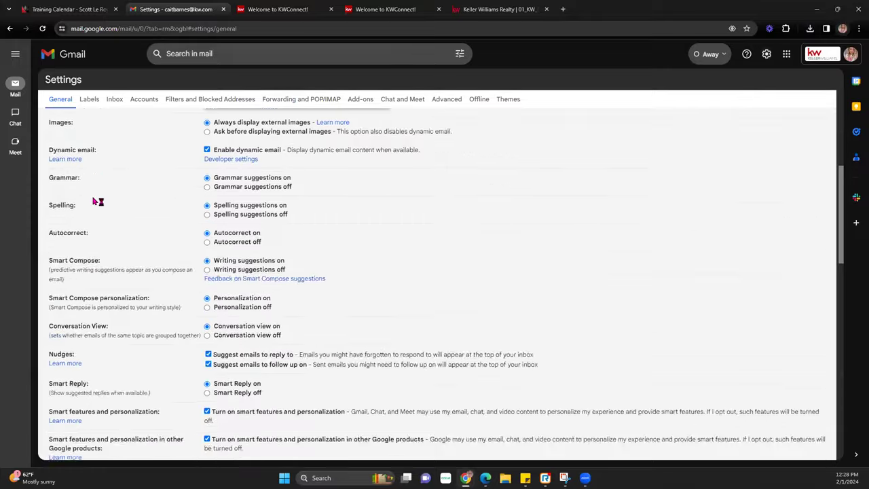
left_click_drag(49, 192, 105, 191)
scroll(51, 297, "down", 3)
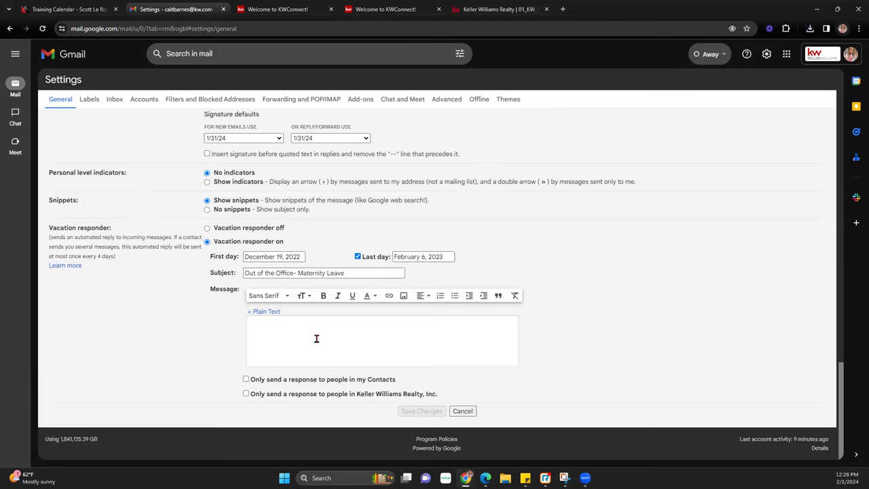
left_click_drag(52, 227, 127, 231)
left_click(149, 334)
scroll(151, 333, "up", 5)
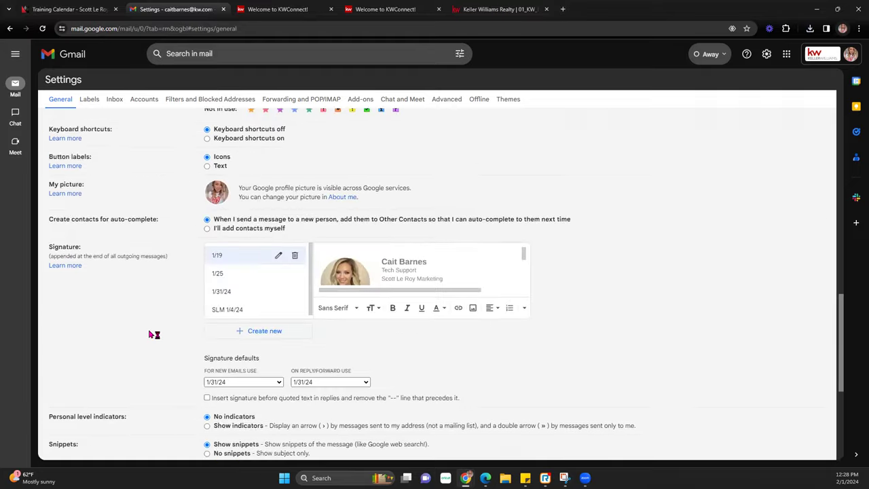
left_click_drag(41, 326, 100, 322)
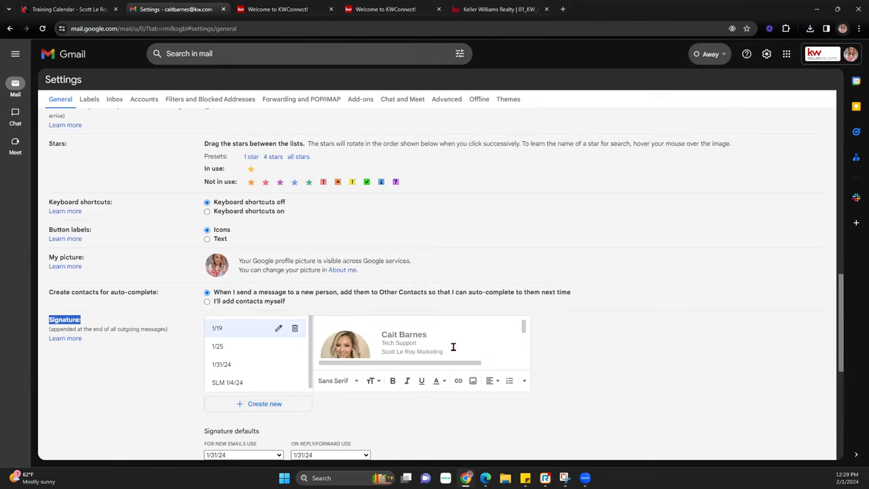
Delete the 1/25 and 1/31/24 signatures and start creating a new signature.
left_click(298, 351)
left_click(294, 347)
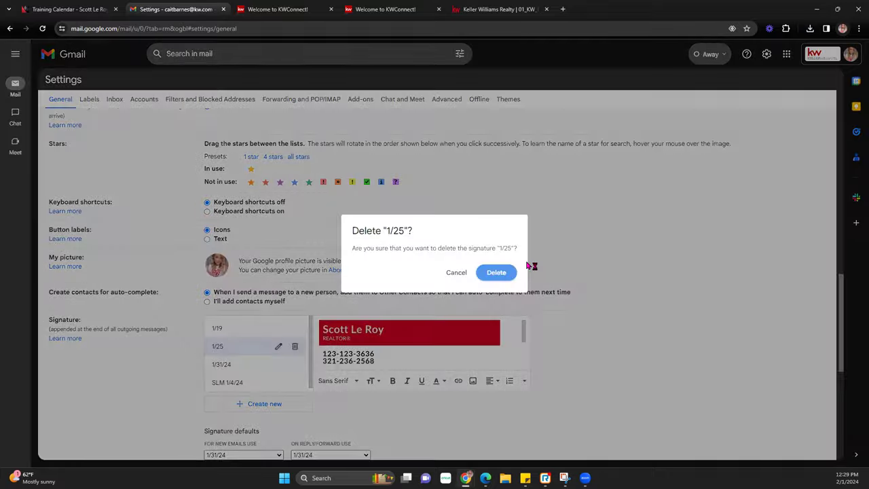
left_click(496, 273)
left_click(302, 346)
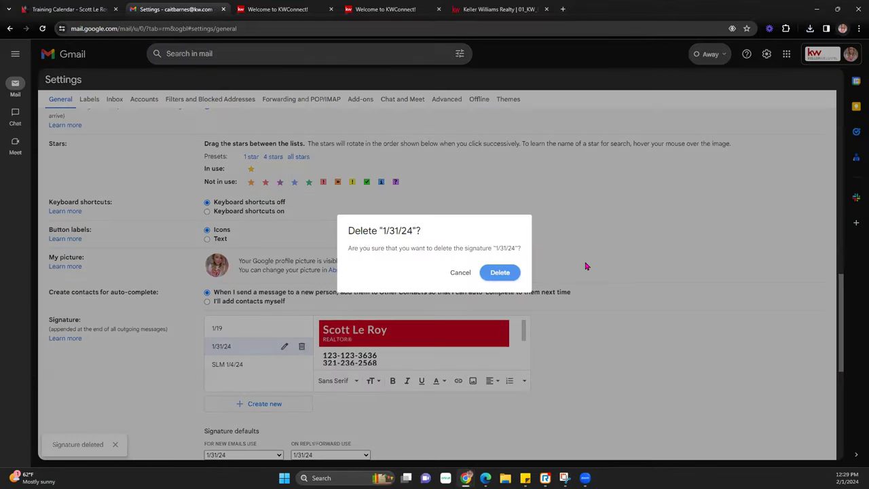
left_click(513, 272)
left_click(283, 405)
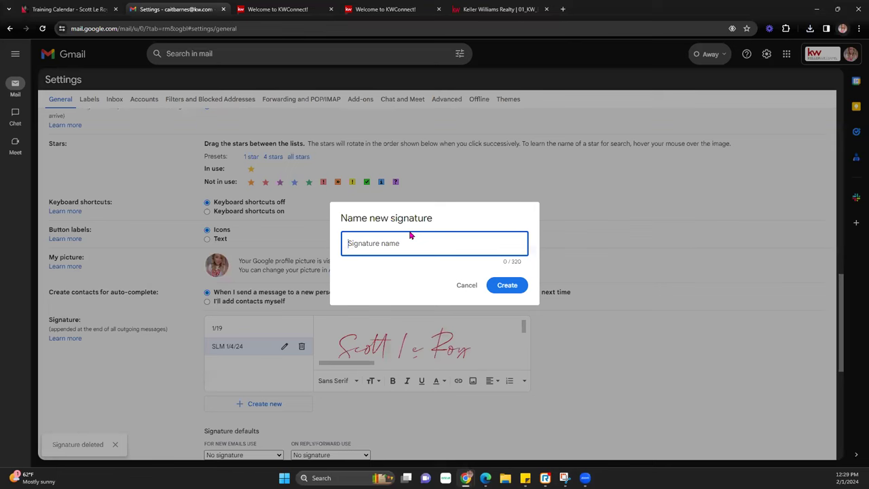
Name the new Gmail signature 2/1/24 and create it.
type("2/1/24")
left_click(510, 286)
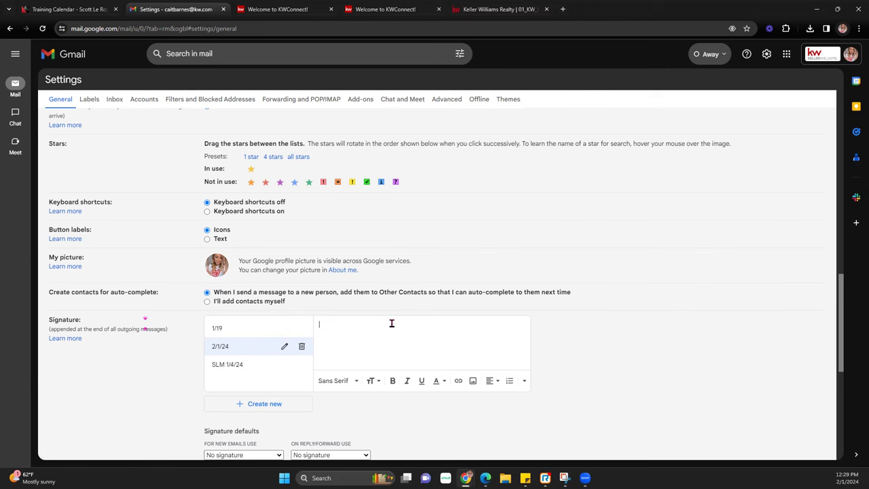
Start an image upload for the signature, browse Downloads and Desktop, then cancel the file picker.
left_click(474, 382)
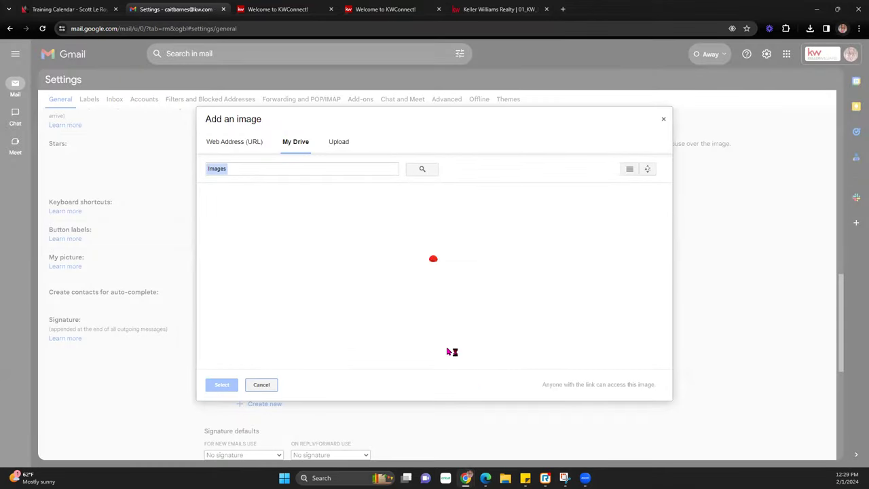
left_click(339, 141)
left_click(429, 275)
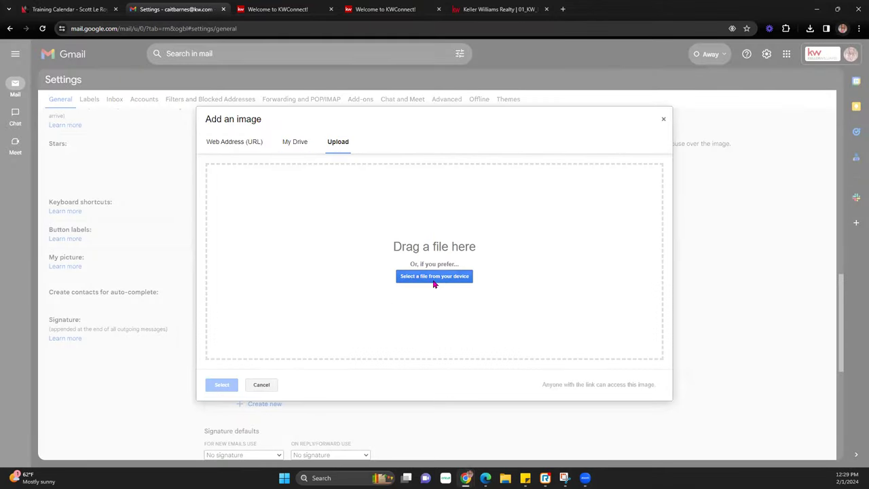
left_click(124, 186)
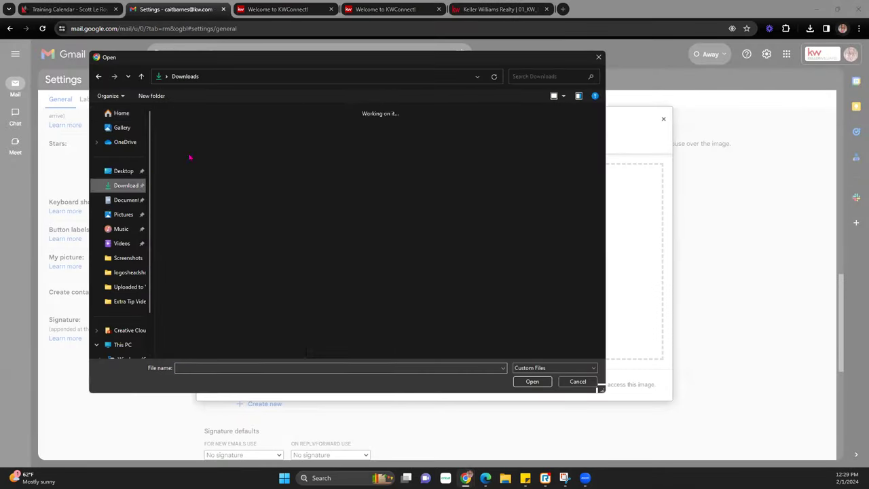
left_click(116, 171)
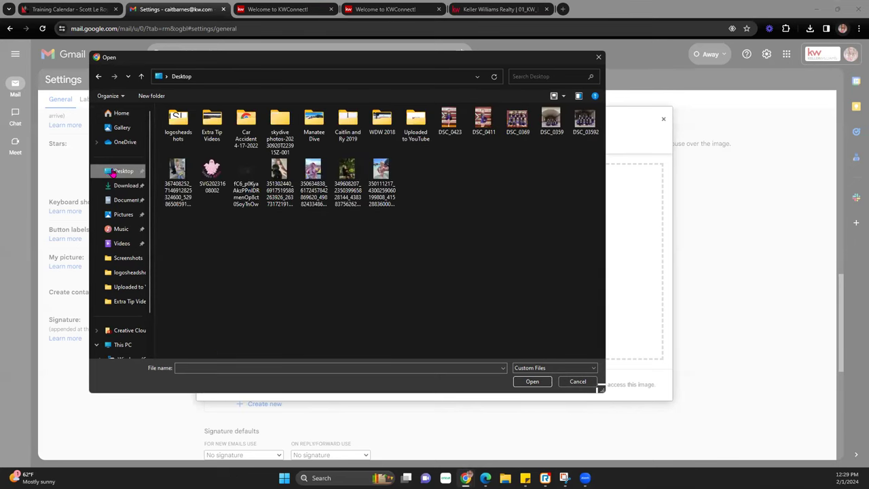
left_click(598, 57)
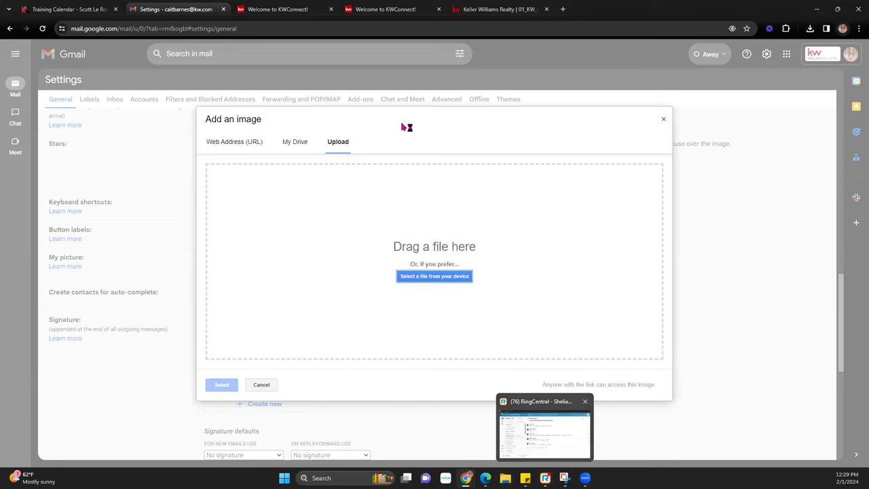
Drag the downloaded KW banner PNG into the upload area to insert it into the 2/1/24 signature.
left_click(289, 9)
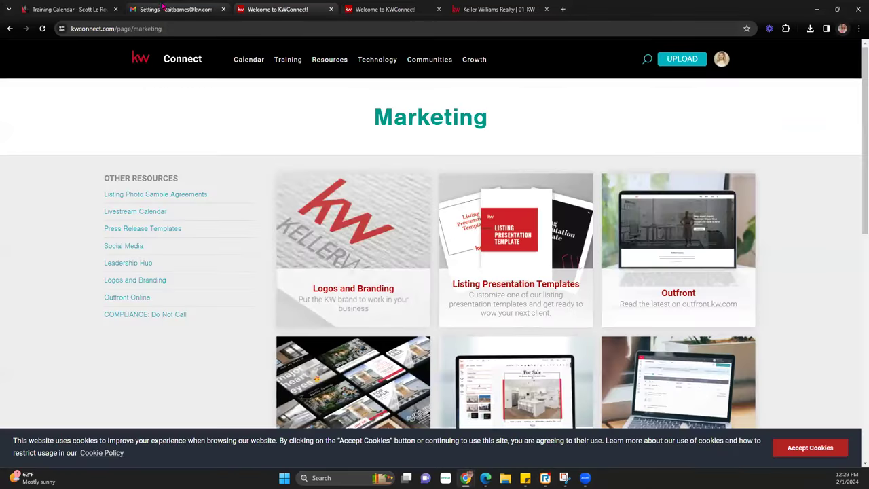
left_click(175, 9)
left_click(84, 9)
left_click(202, 9)
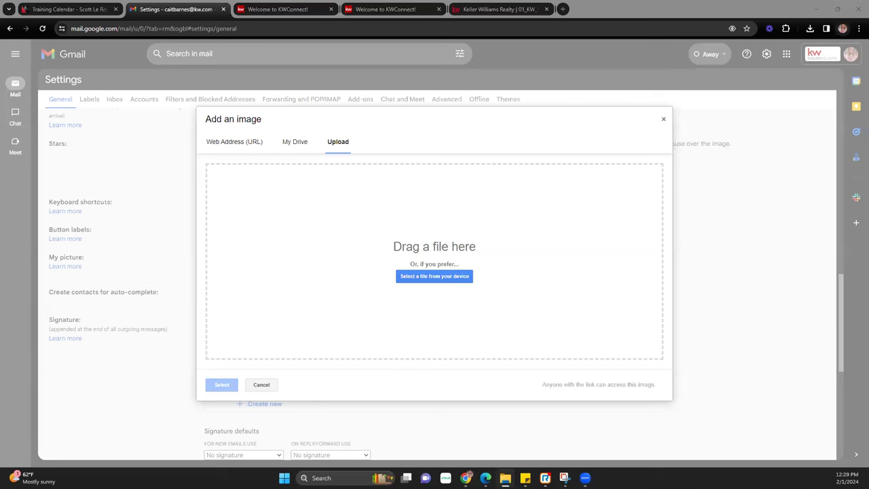
left_click_drag(184, 187, 408, 248)
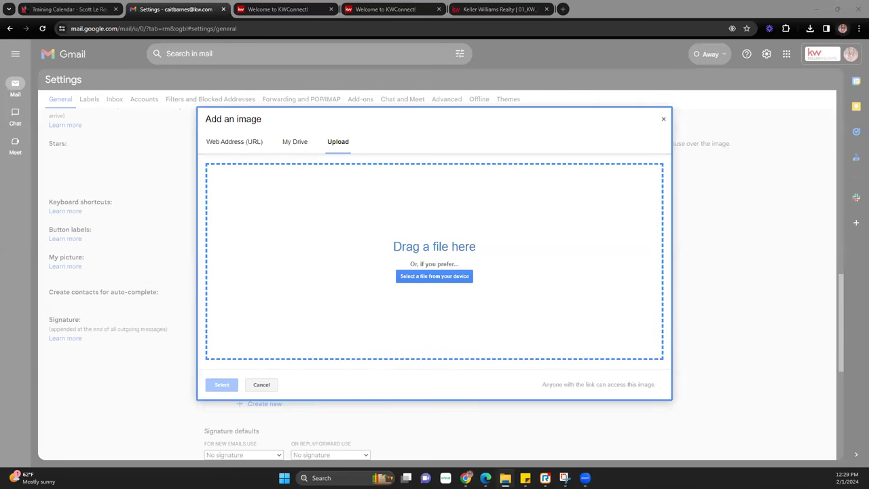
left_click_drag(128, 136, 363, 224)
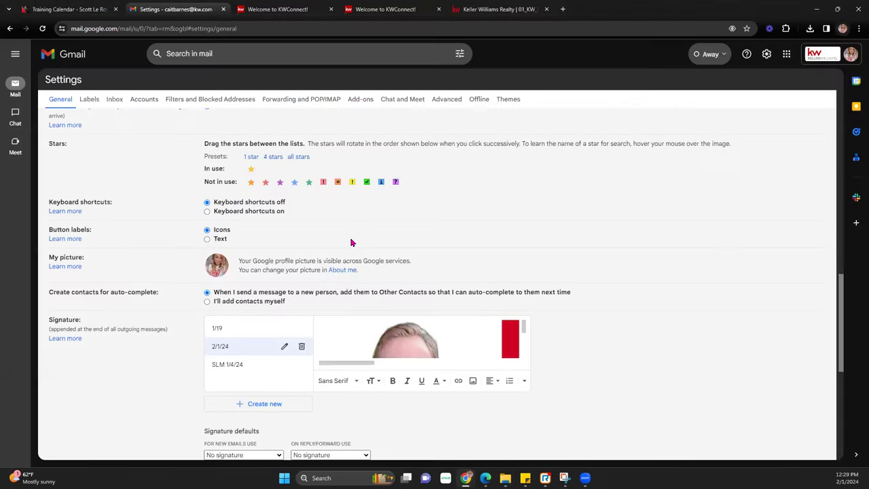
Try Medium, Small and Original sizes on the banner image, then leave it at Large.
scroll(461, 302, "down", 3)
scroll(453, 200, "down", 1)
scroll(452, 197, "down", 1)
scroll(475, 200, "up", 2)
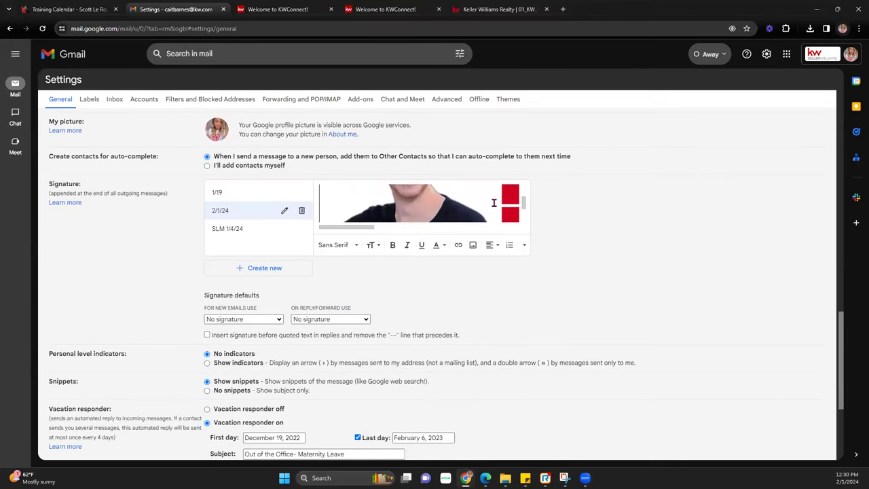
left_click(494, 202)
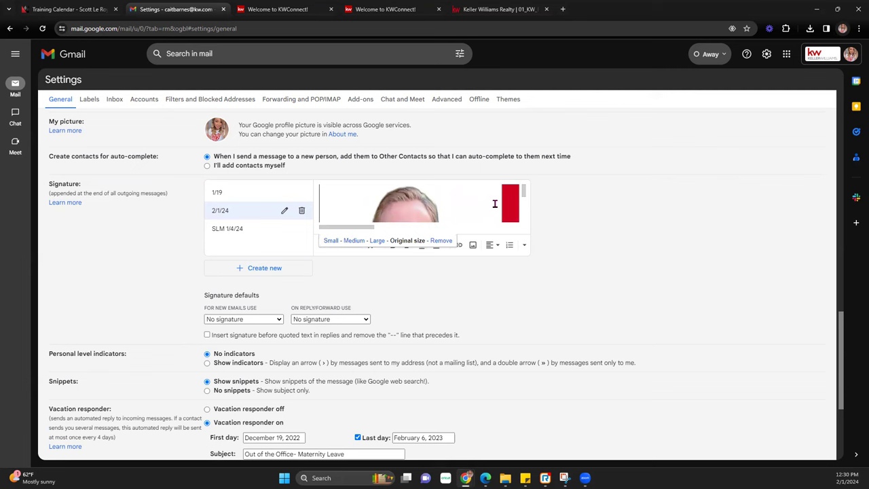
left_click(378, 241)
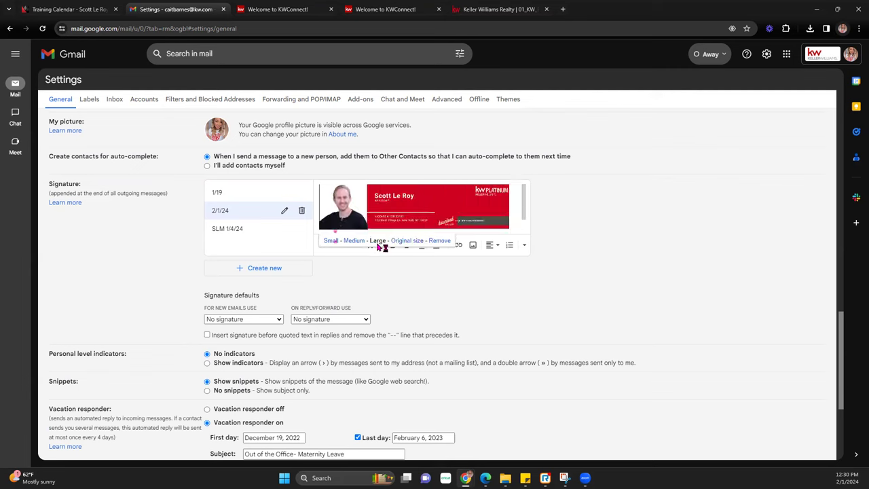
left_click(356, 242)
left_click(331, 242)
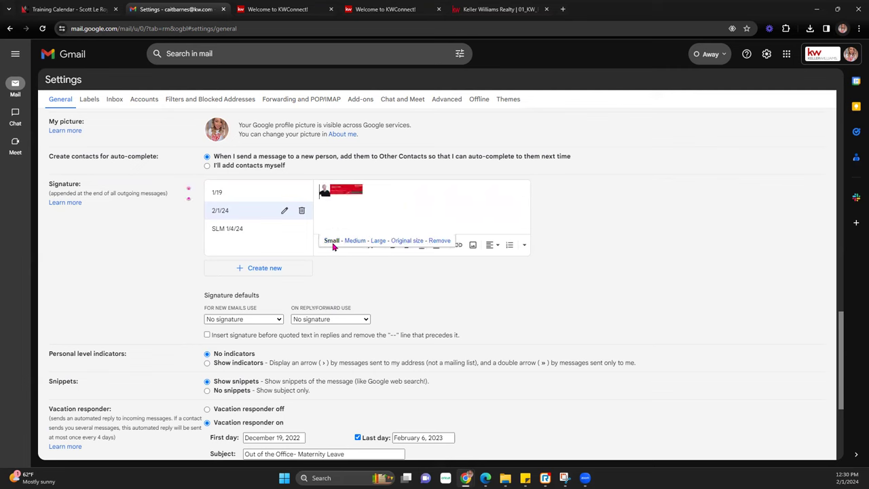
left_click(379, 242)
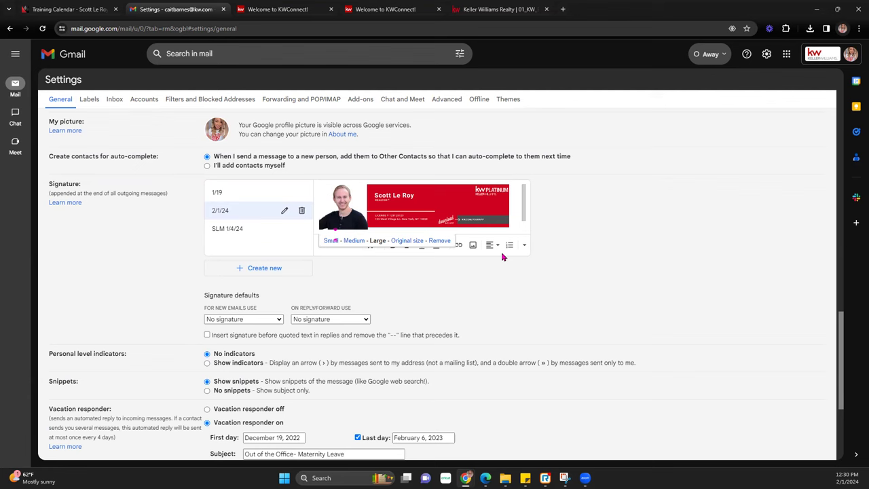
left_click(406, 241)
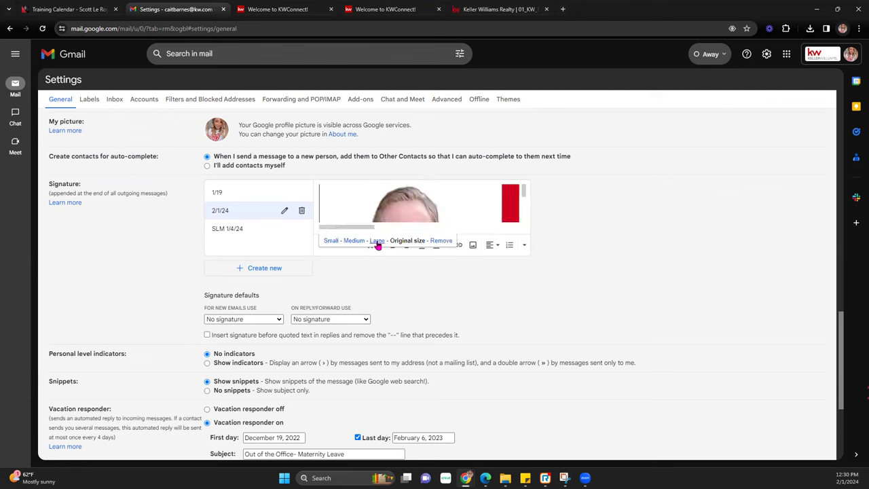
left_click(377, 242)
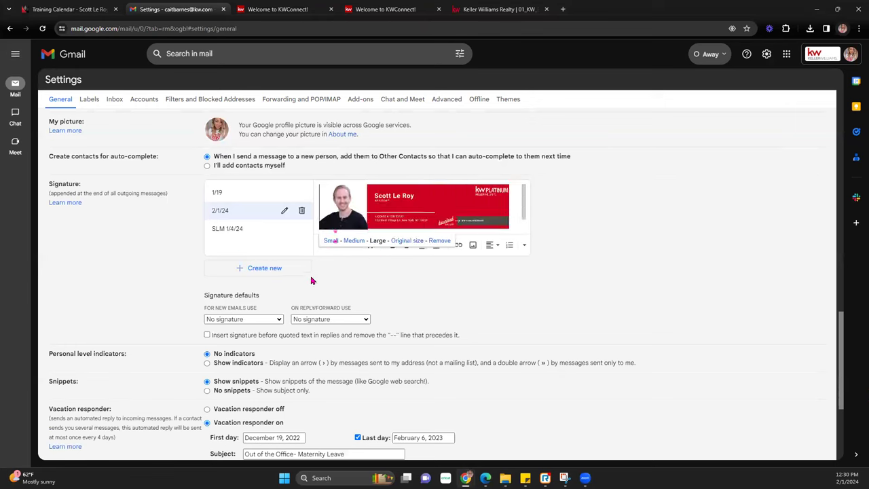
left_click(336, 261)
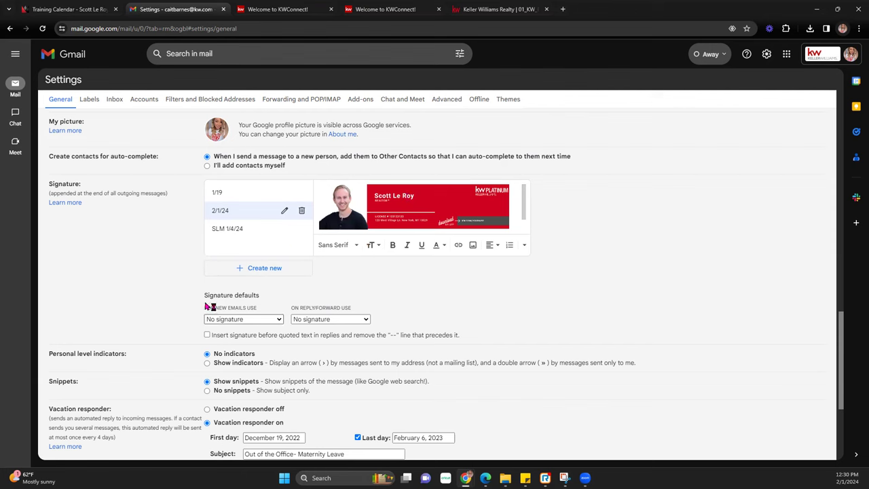
Choose 2/1/24 in both the 'For new emails use' and 'On reply/forward use' defaults.
left_click_drag(204, 295, 260, 299)
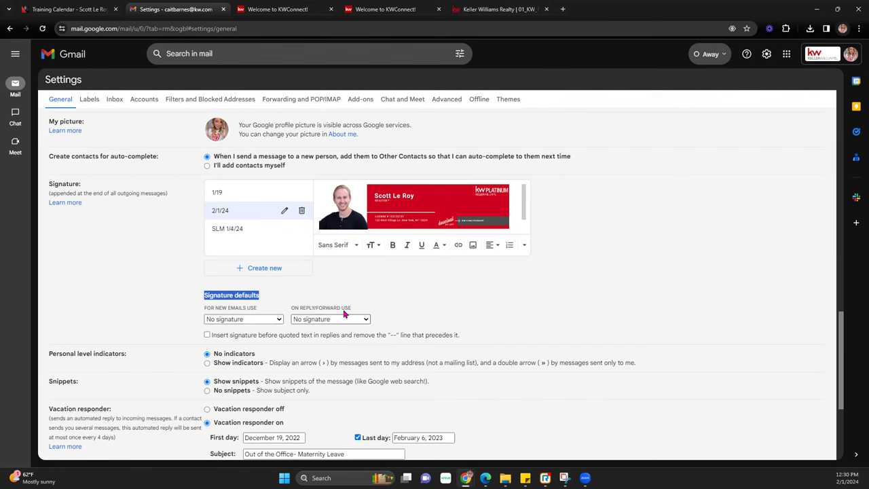
left_click(246, 319)
left_click(238, 345)
left_click(330, 319)
left_click(328, 346)
left_click(401, 306)
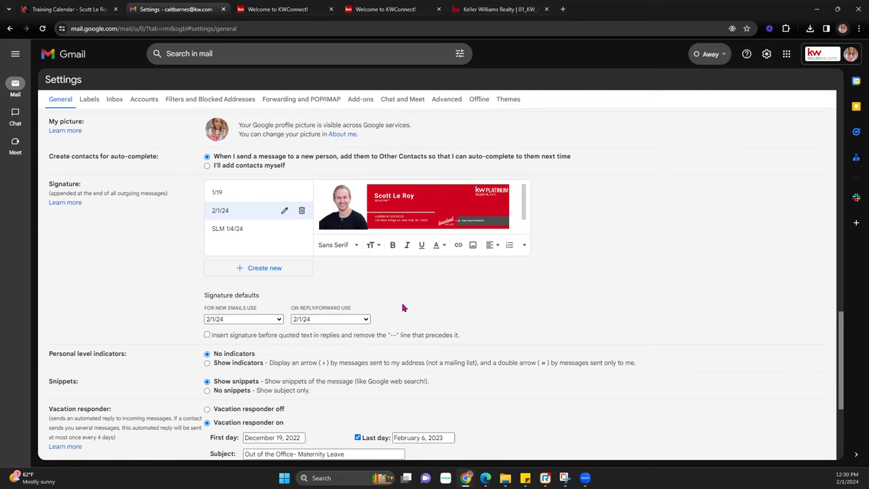
scroll(300, 319, "down", 3)
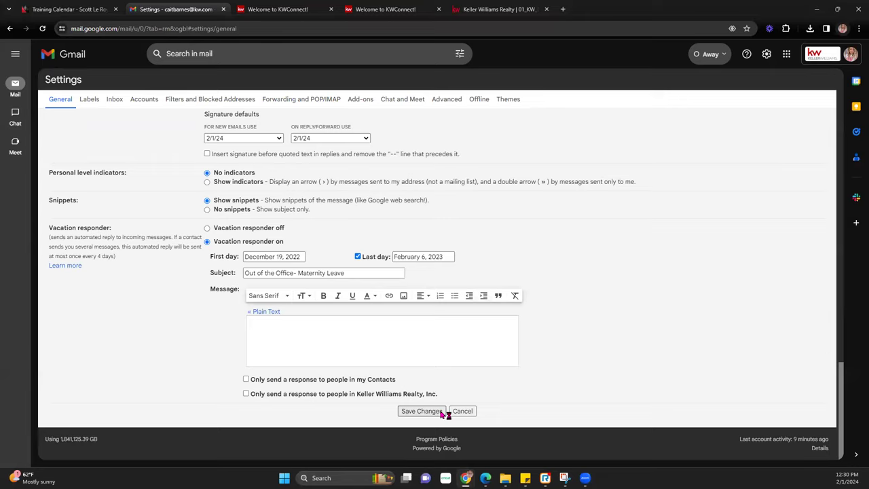
Paste the greeting above the banner, correct the misspelling to 'Have', and add '!'.
scroll(441, 414, "up", 5)
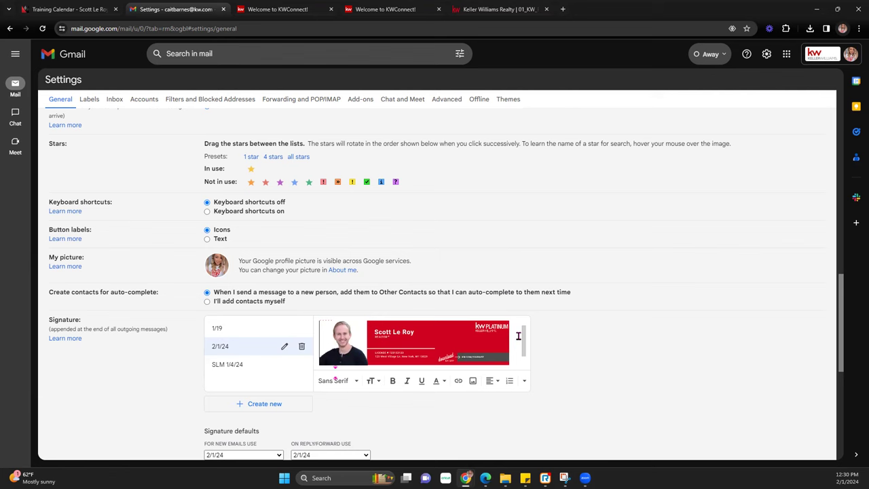
type("Have a great day")
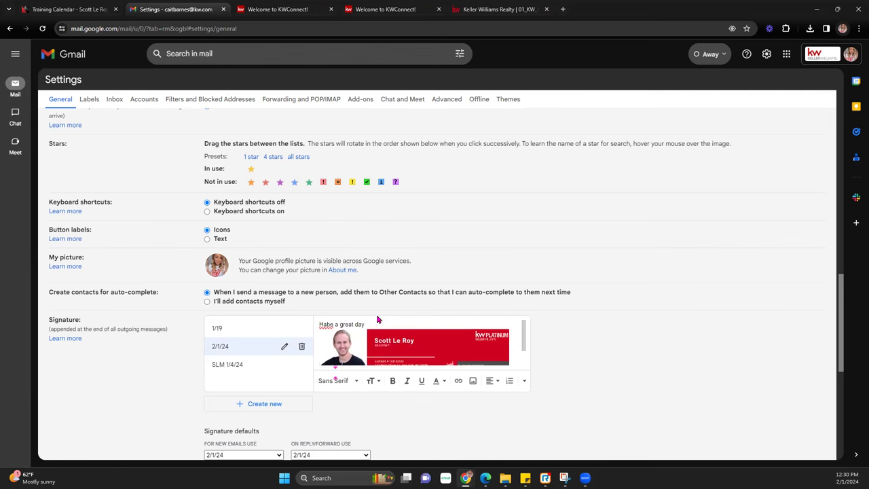
right_click(328, 324)
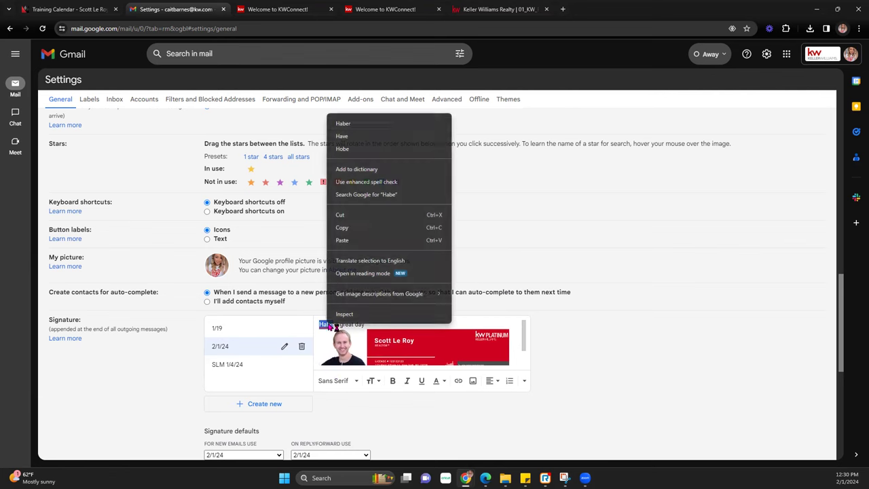
left_click(378, 140)
type("!")
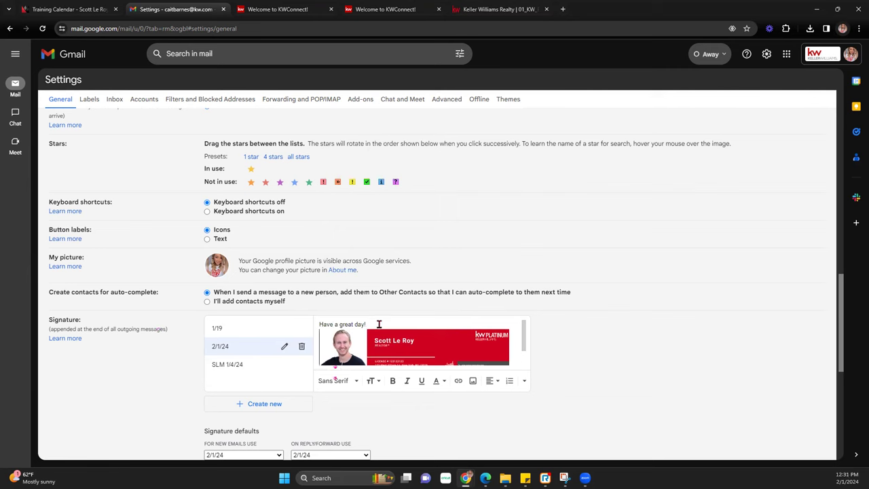
Save the Gmail signature settings with Save Changes.
scroll(379, 327, "down", 1)
scroll(378, 326, "up", 3)
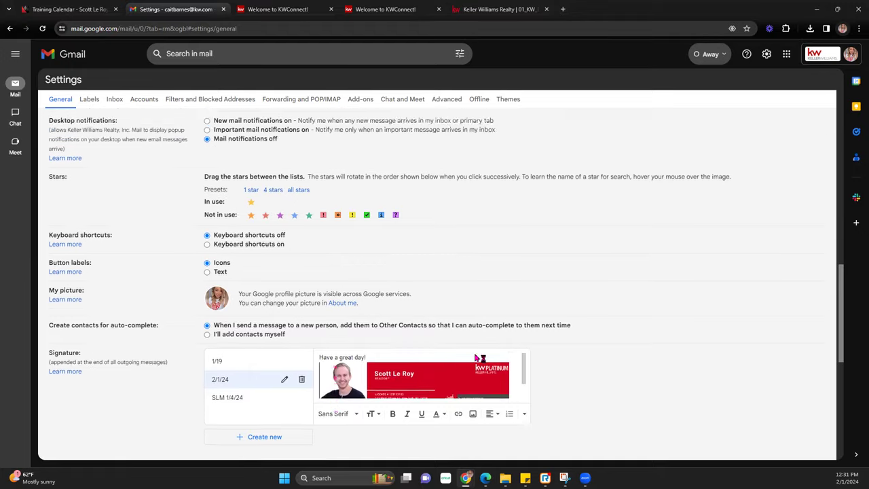
scroll(333, 373, "down", 6)
scroll(298, 423, "down", 3)
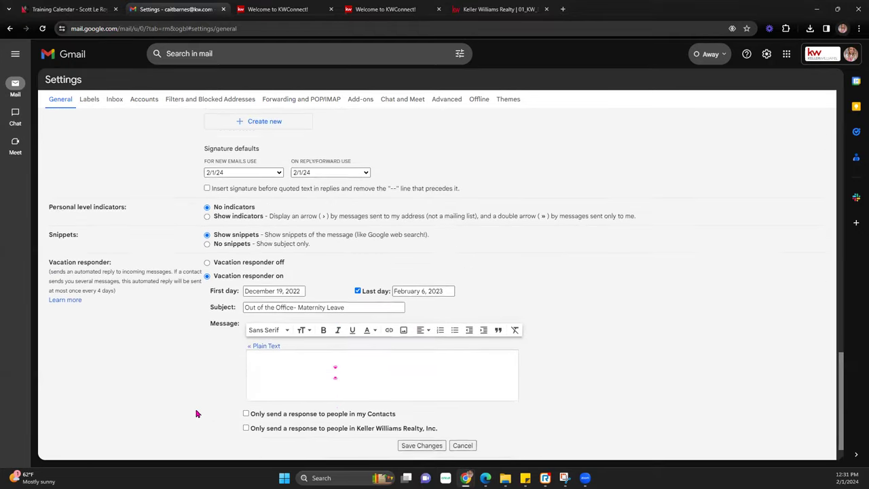
left_click(425, 411)
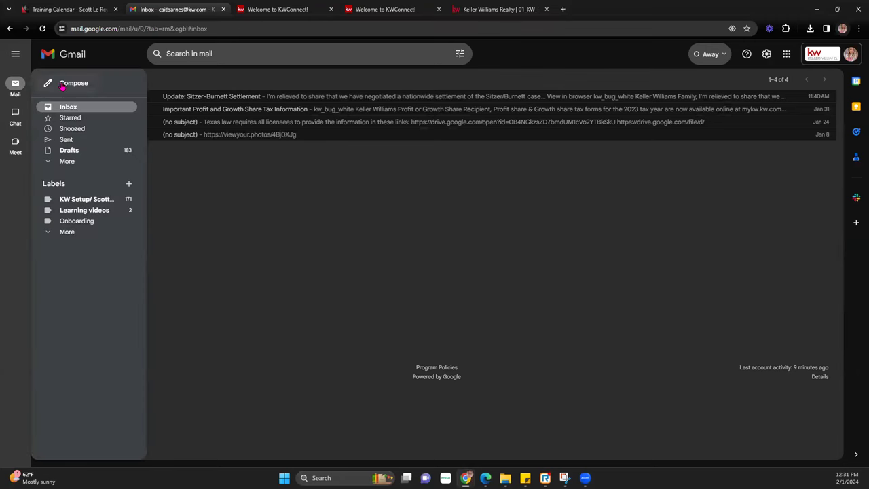
Compose a new message to preview the 'Have a great day!' greeting and banner signature.
left_click(61, 84)
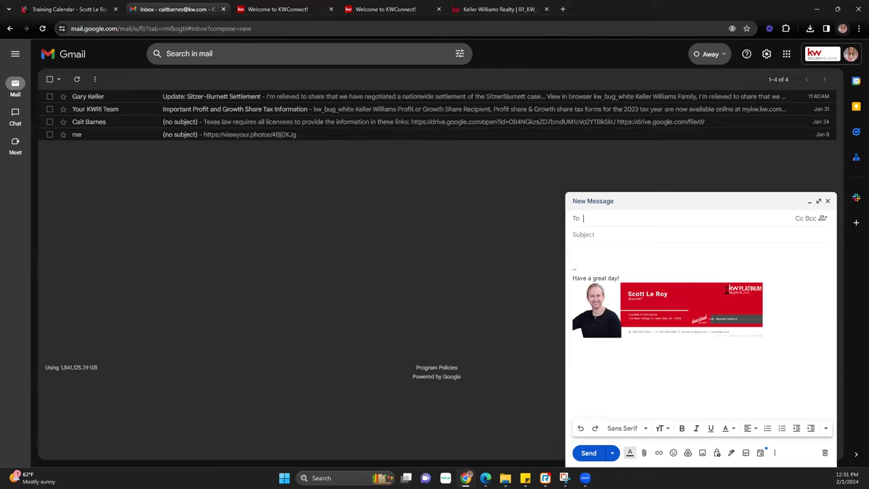
triple_click(621, 278)
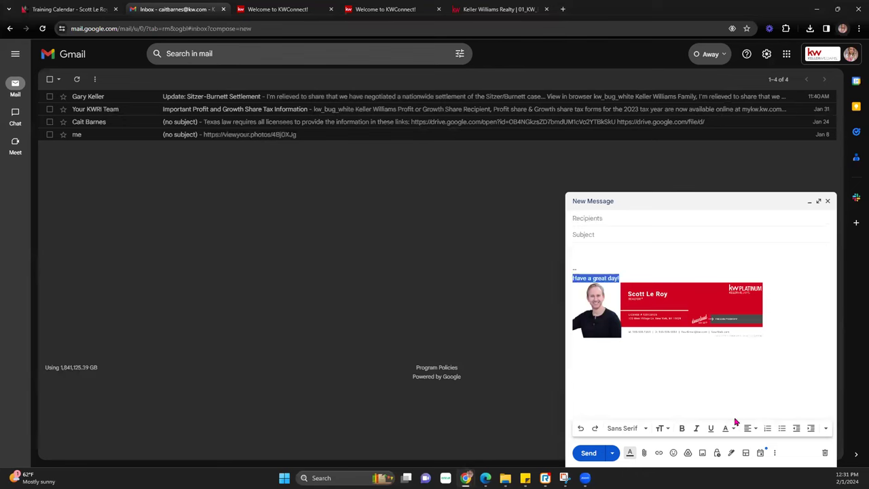
left_click(782, 333)
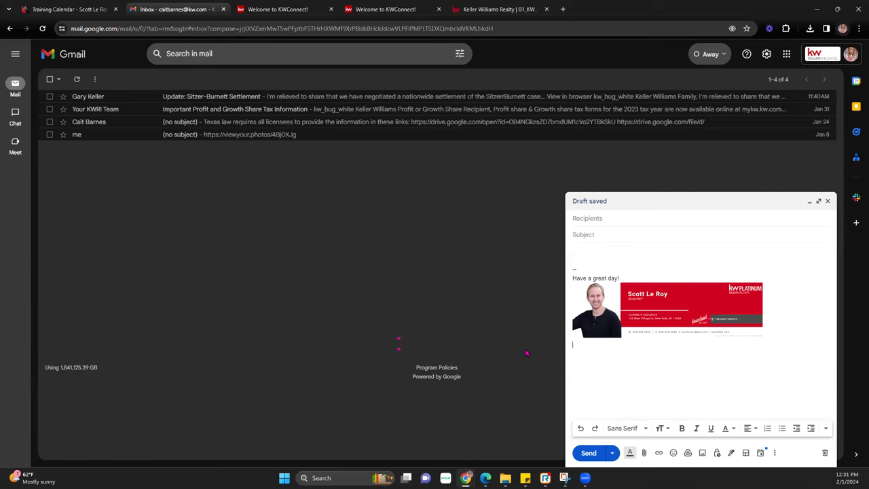
Switch through the KWConnect and Gmail tabs to the KW signature design editor.
left_click(290, 9)
left_click(178, 9)
left_click(384, 9)
left_click(487, 10)
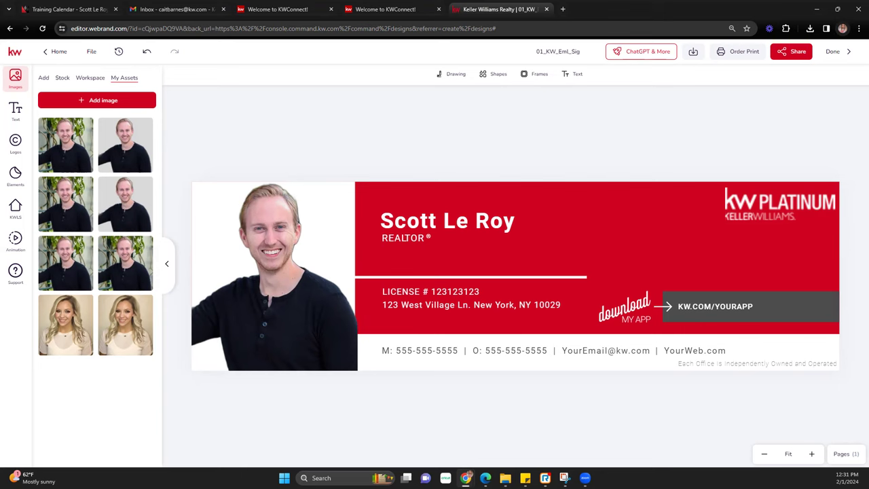
Open a blank new browser tab and close it again with Ctrl+W.
left_click(562, 9)
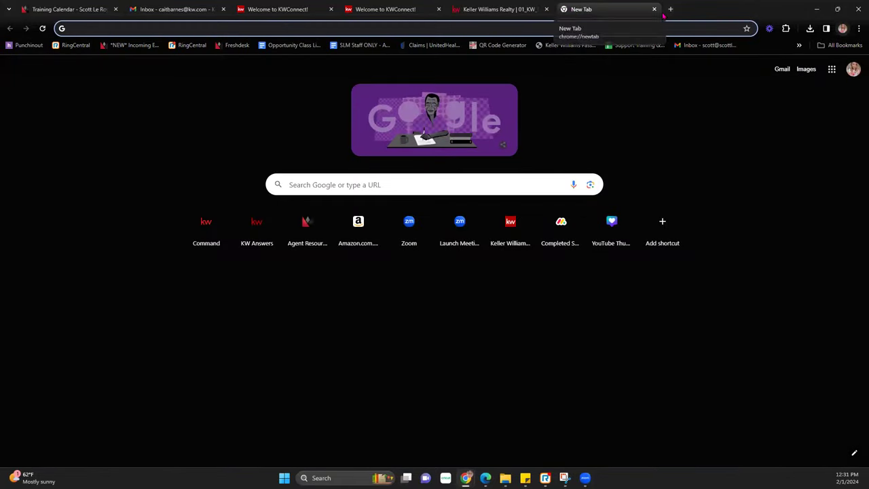
key("ctrl+w")
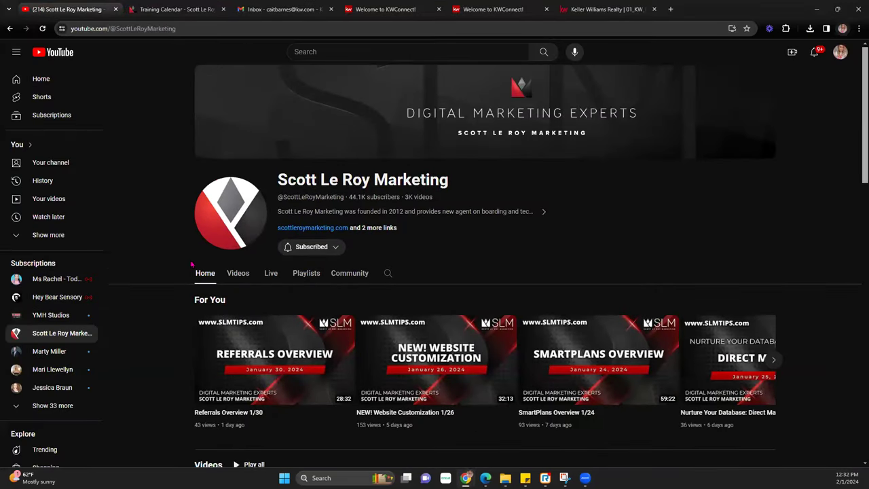
Browse the channel's Videos list, then return to the channel Home page.
scroll(366, 197, "down", 2)
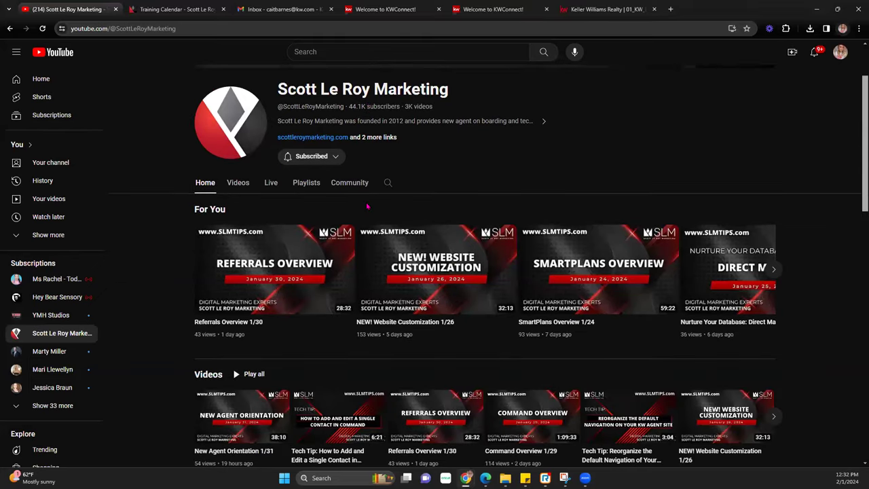
left_click(237, 183)
scroll(193, 324, "down", 2)
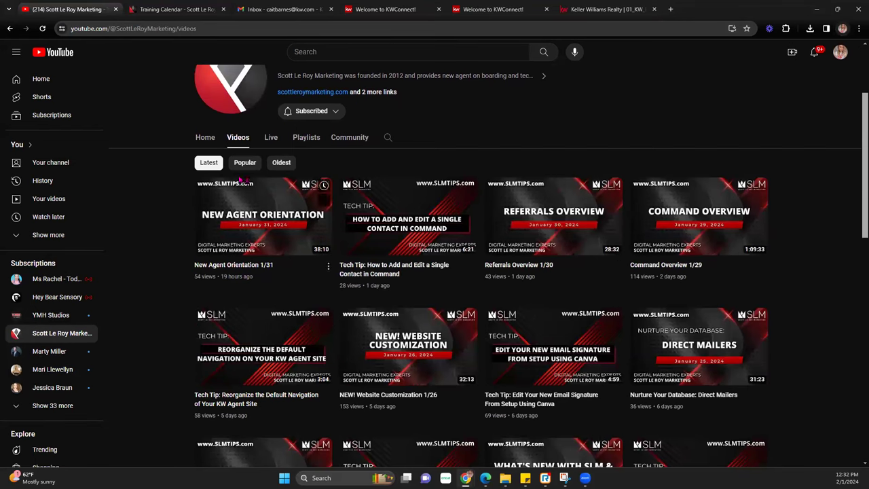
left_click(207, 138)
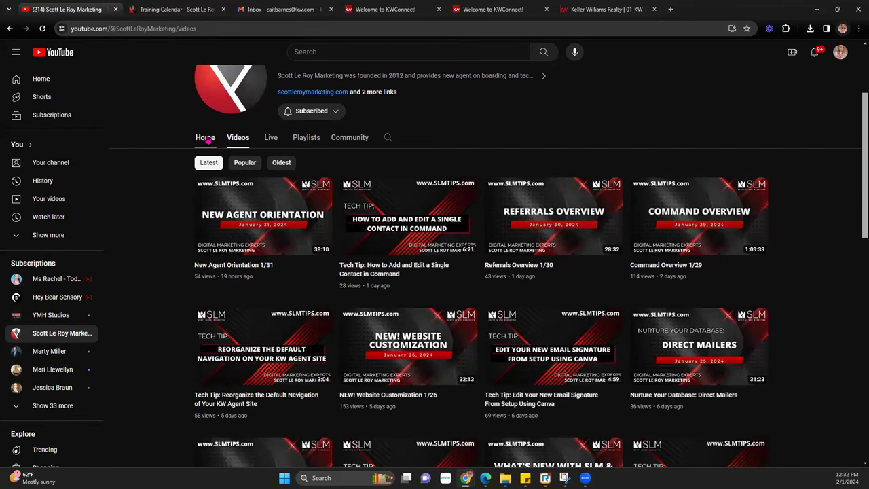
Search the channel for 'designs', review the results, then close the YouTube tab.
left_click(388, 273)
type("designs")
key("Return")
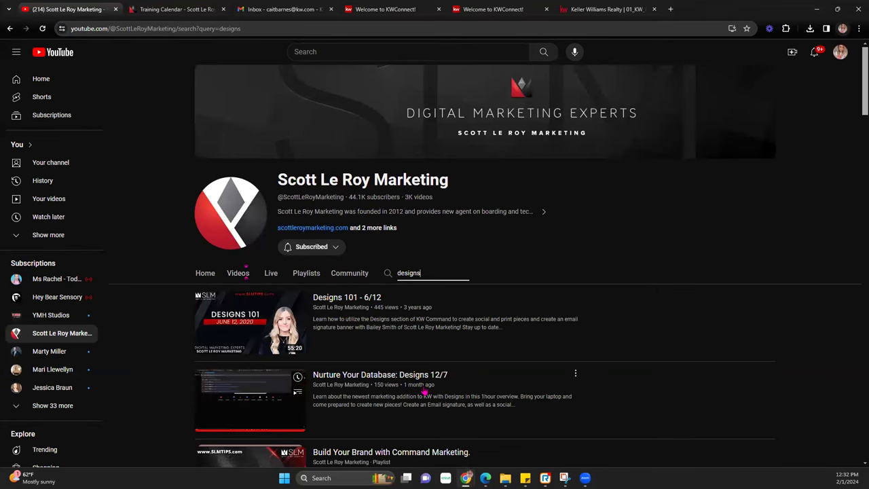
scroll(424, 402, "down", 1)
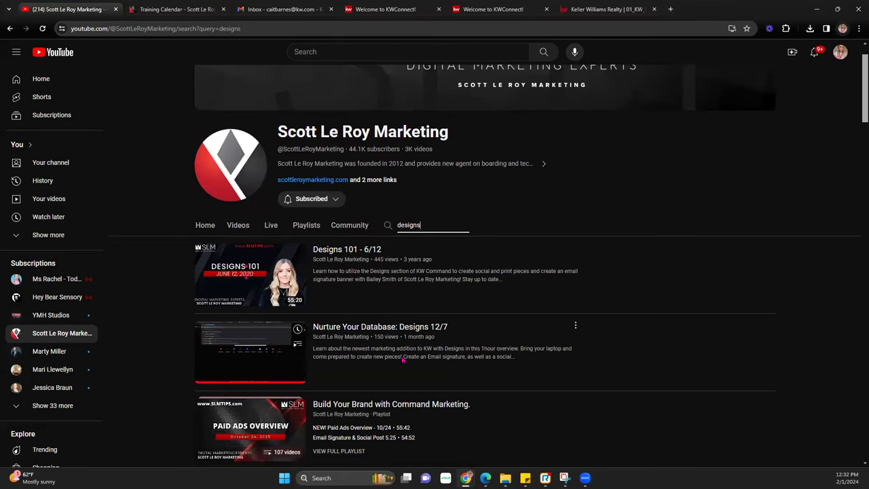
scroll(403, 360, "down", 4)
scroll(403, 365, "up", 5)
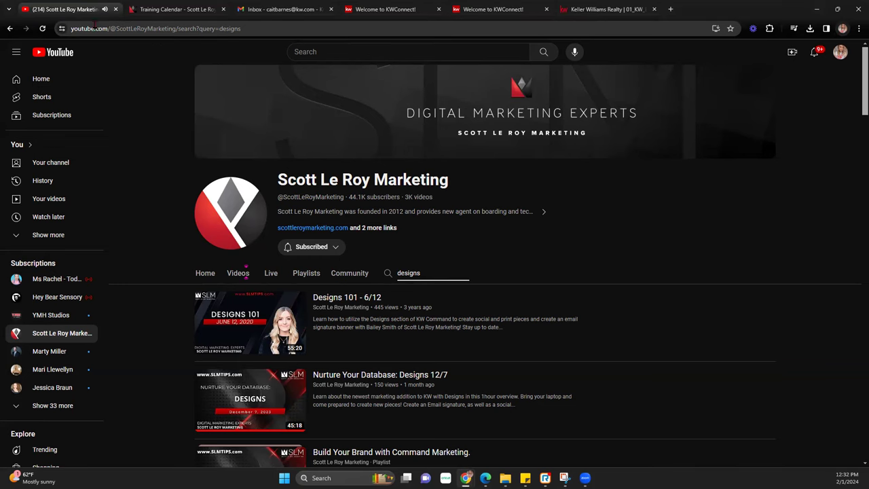
left_click(146, 27)
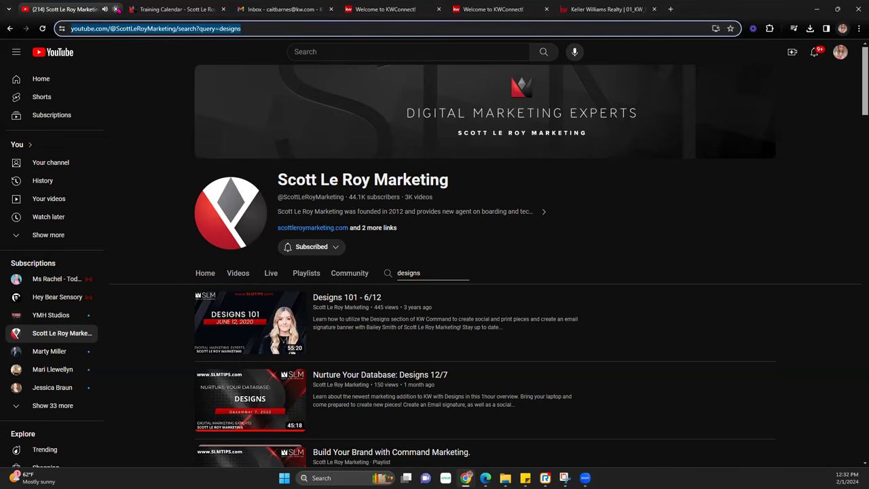
left_click(115, 9)
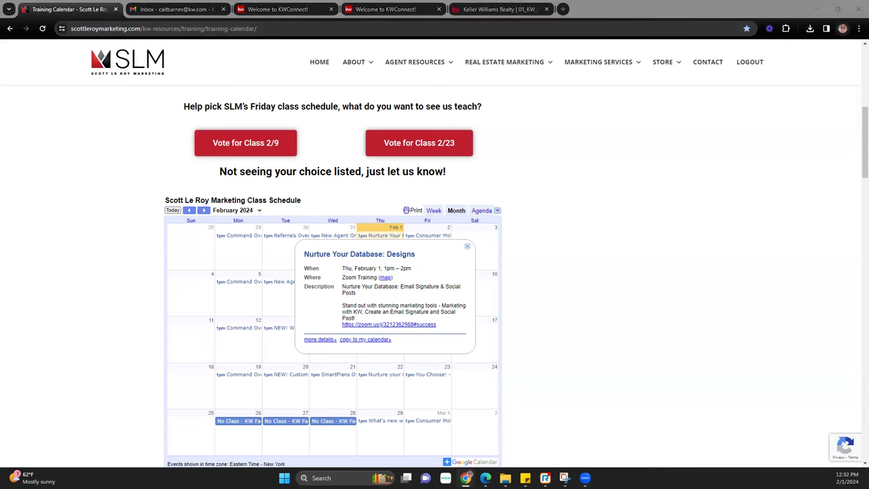
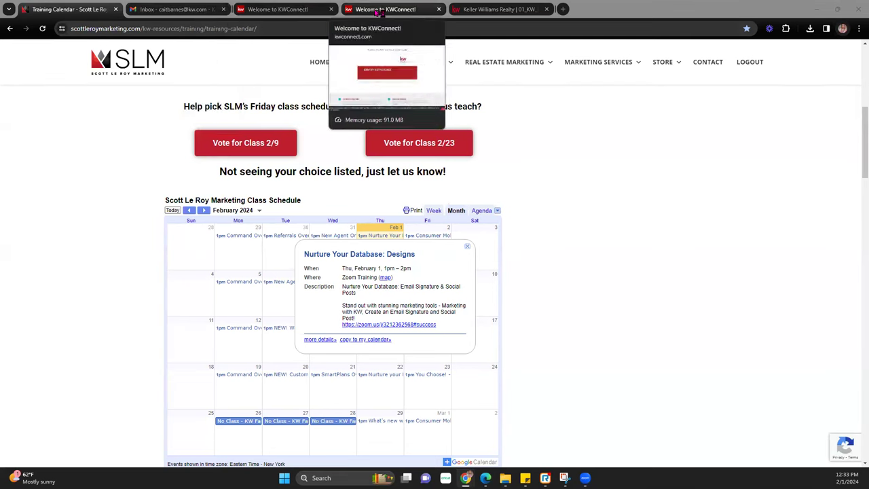
Finish the 01_KW_Eml_Sig email signature design and return to the Designs list.
left_click(476, 10)
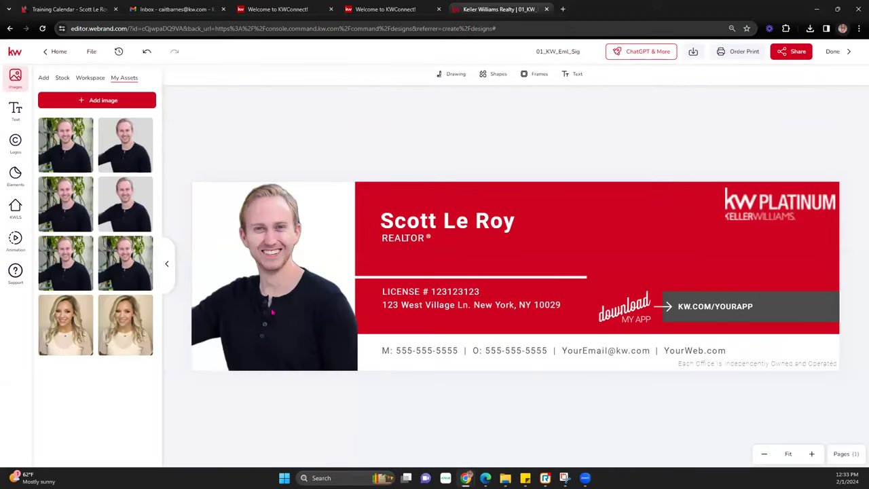
left_click(833, 52)
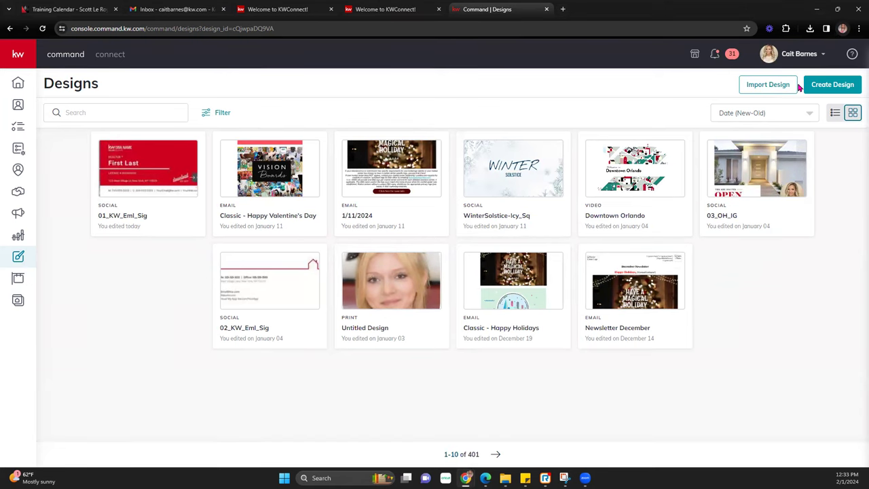
Start a new Social design with Create Design.
left_click(834, 85)
left_click(407, 239)
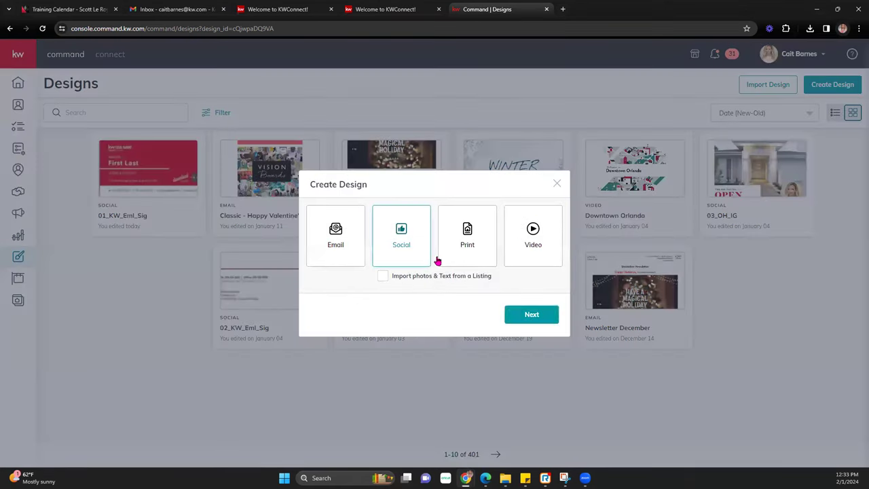
left_click(534, 317)
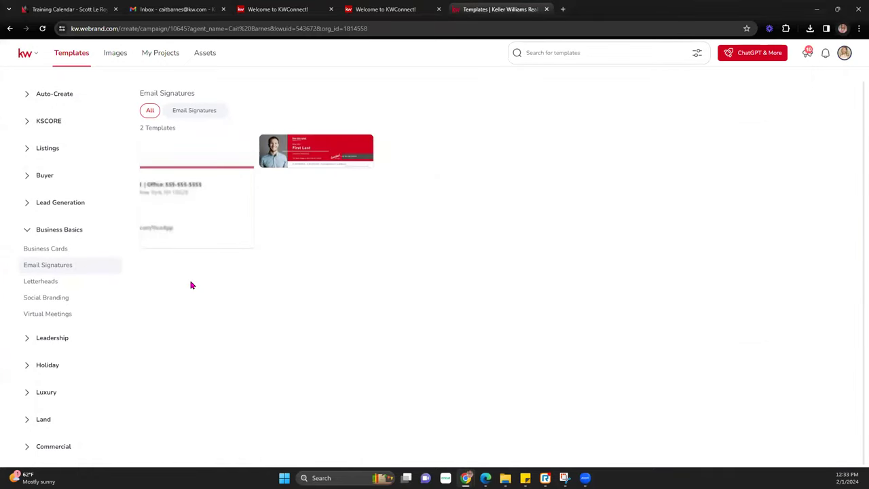
Open the Open House templates under the Listings category in the sidebar.
left_click(26, 233)
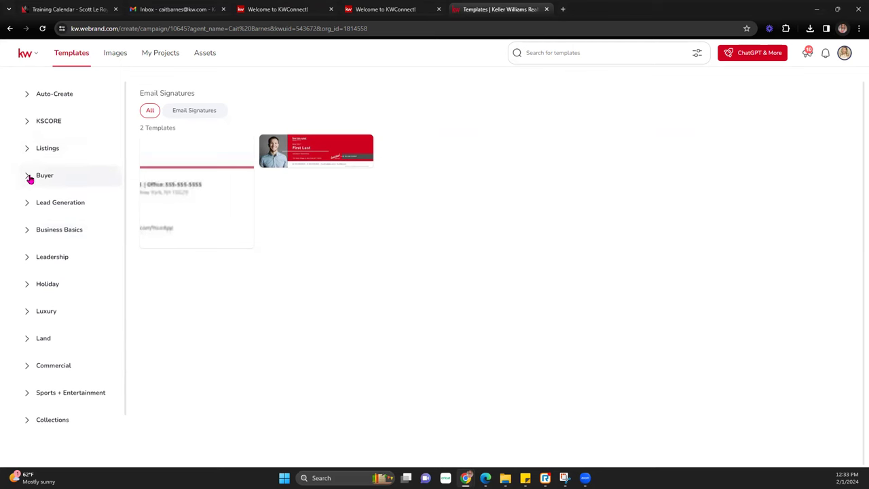
left_click(27, 176)
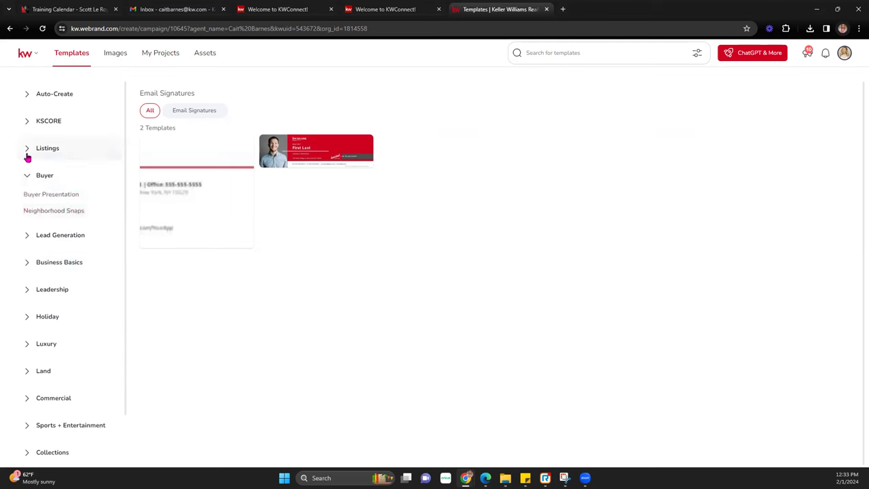
left_click(27, 149)
left_click(38, 281)
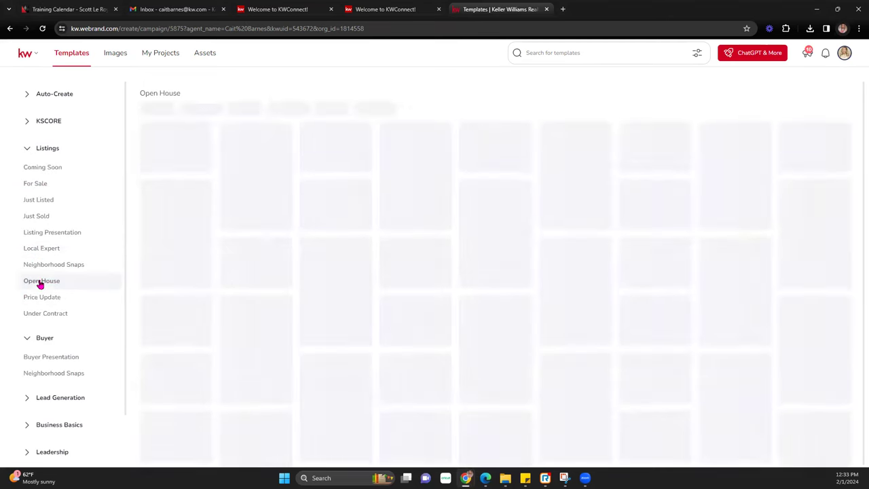
Reload the Open House category so all 69 templates appear with format filter chips.
scroll(39, 285, "down", 1)
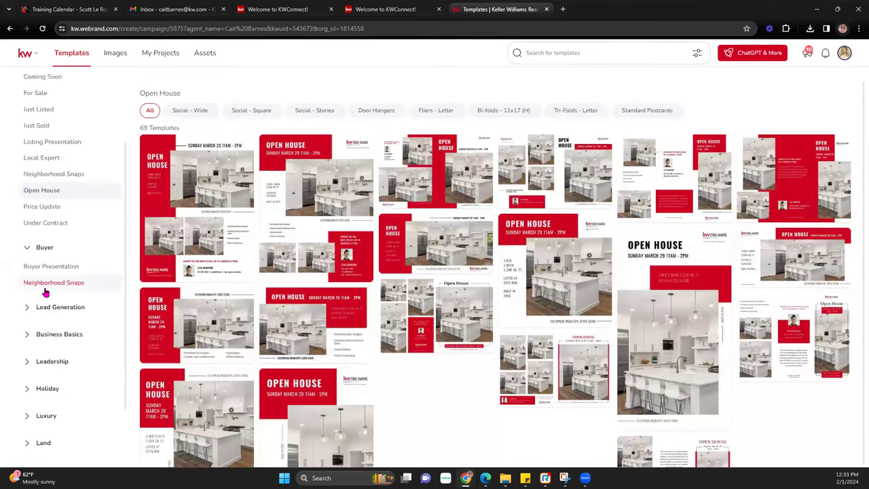
scroll(37, 298, "down", 1)
scroll(37, 316, "down", 2)
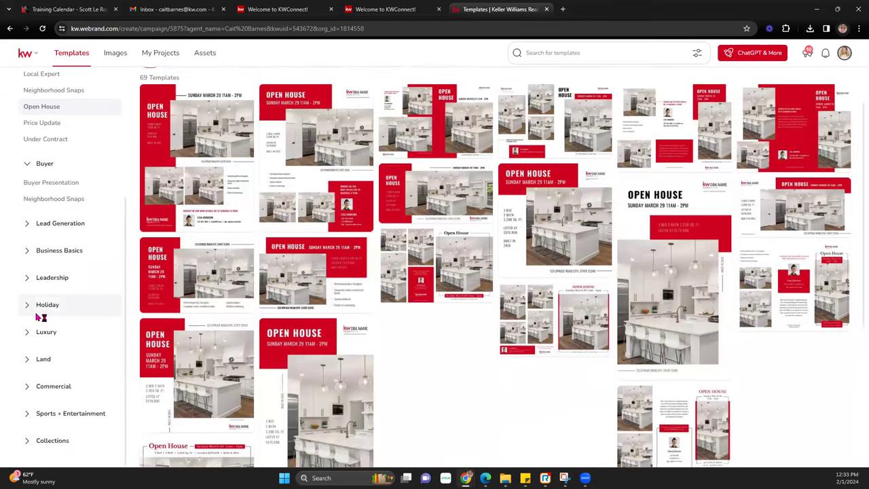
scroll(37, 318, "up", 2)
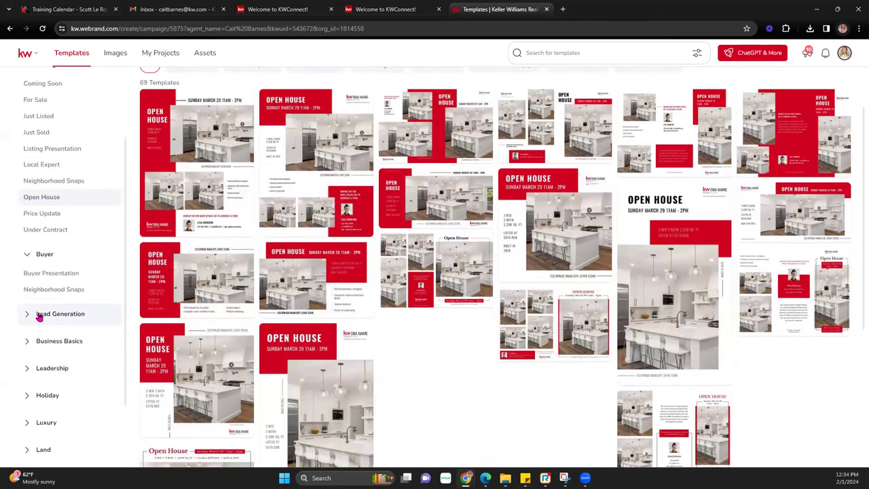
scroll(60, 319, "up", 2)
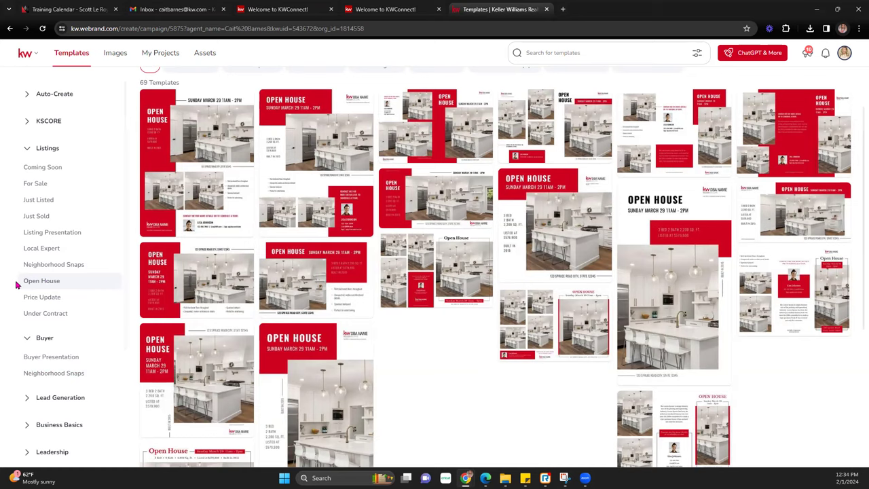
left_click(56, 281)
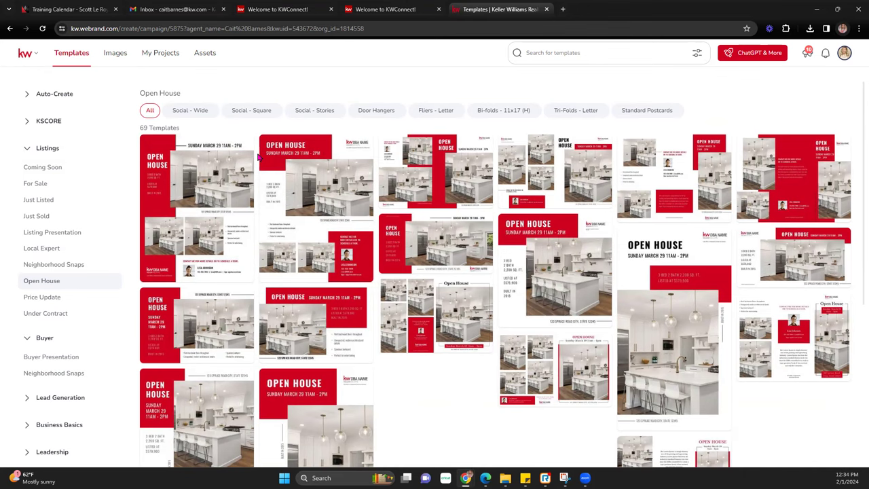
Filter to Social - Square and use the $579,900 Open House template 07_OH_IG.
left_click(448, 114)
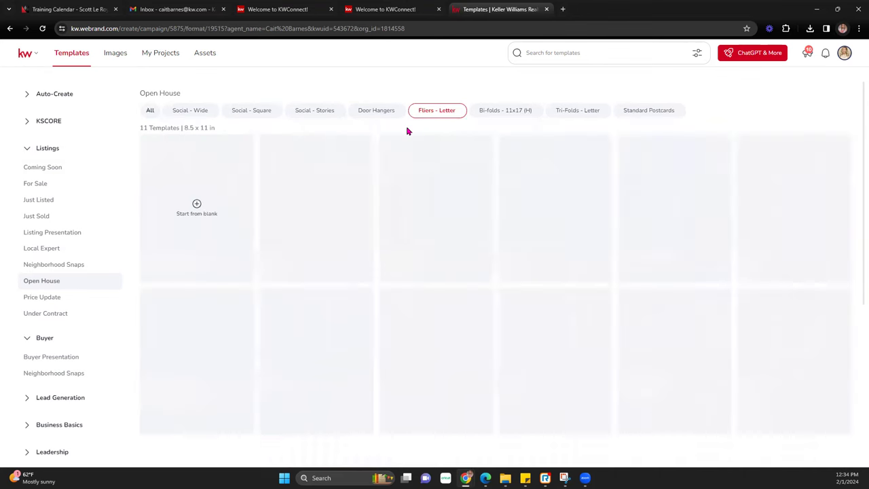
mouse_move(397, 233)
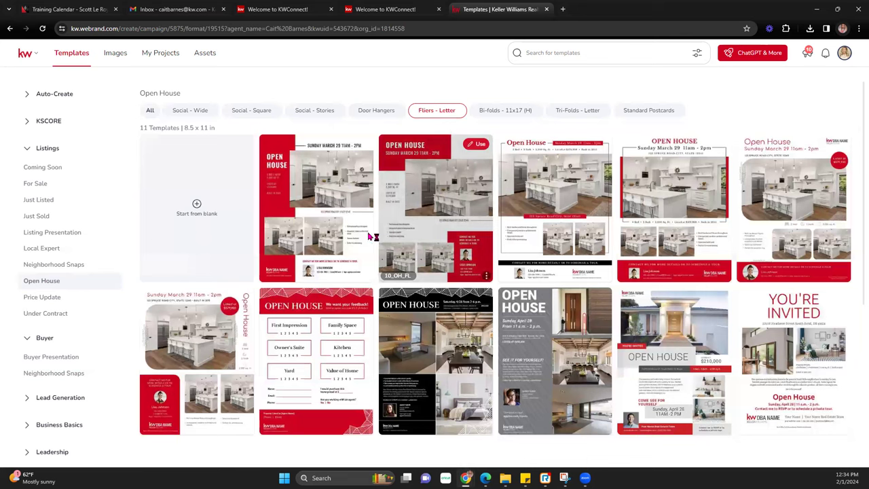
mouse_move(368, 236)
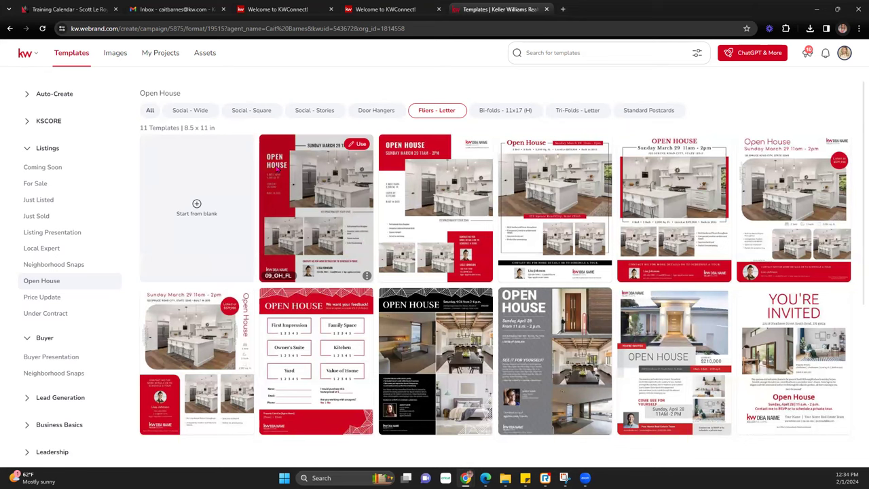
left_click(235, 117)
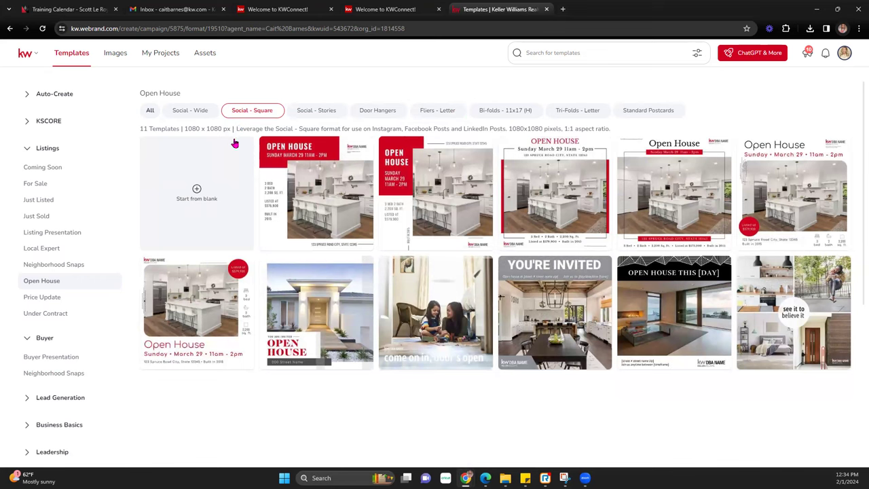
left_click(188, 116)
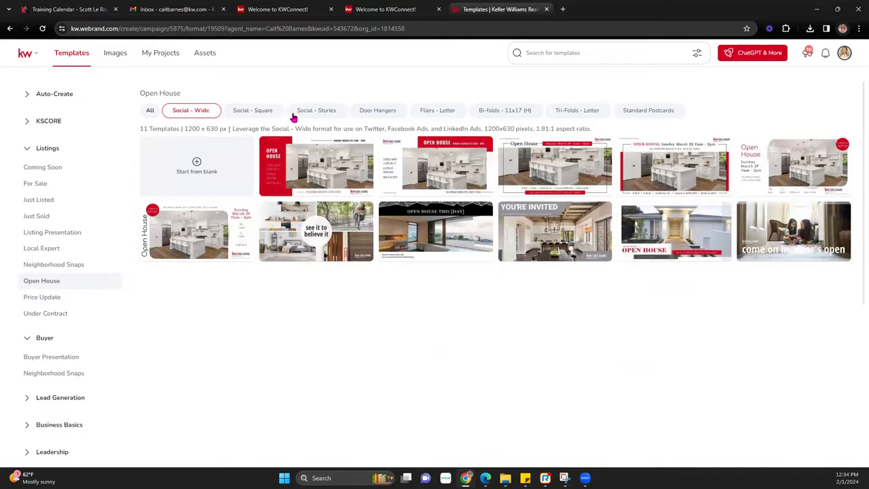
left_click(305, 114)
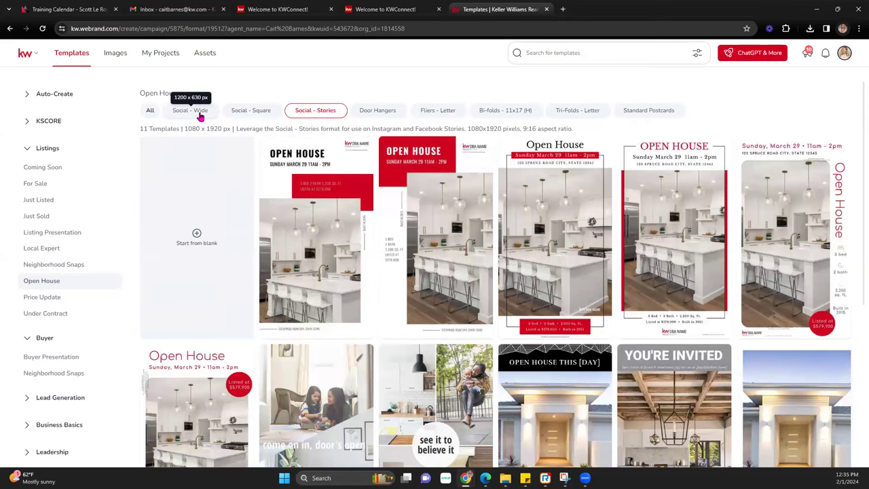
left_click(239, 111)
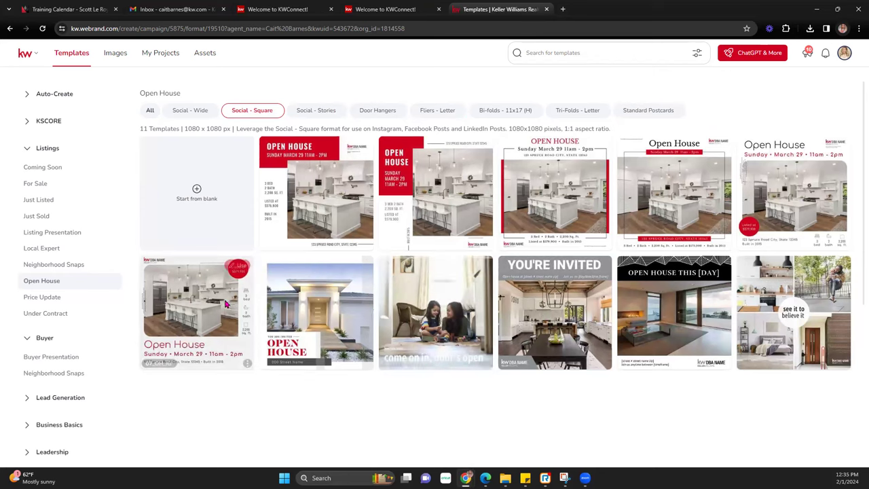
left_click(237, 266)
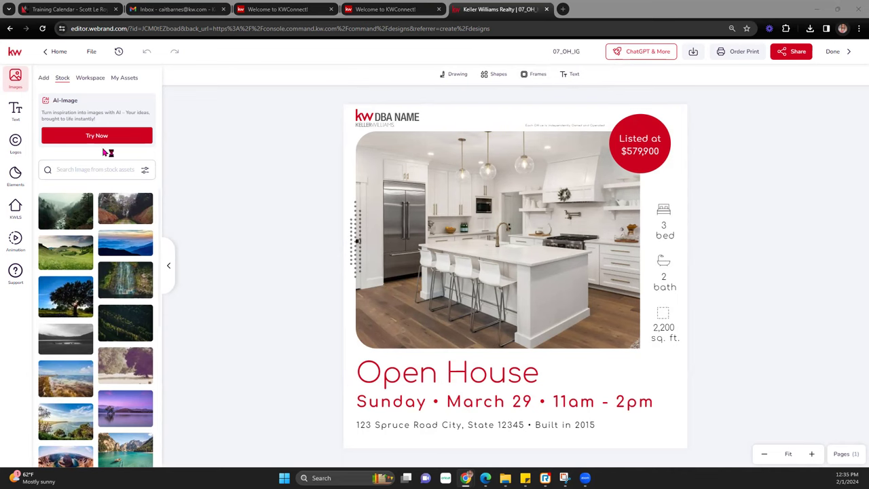
Replace the DBA NAME placeholder with the KW Platinum logo from My Assets Logos.
left_click(394, 117)
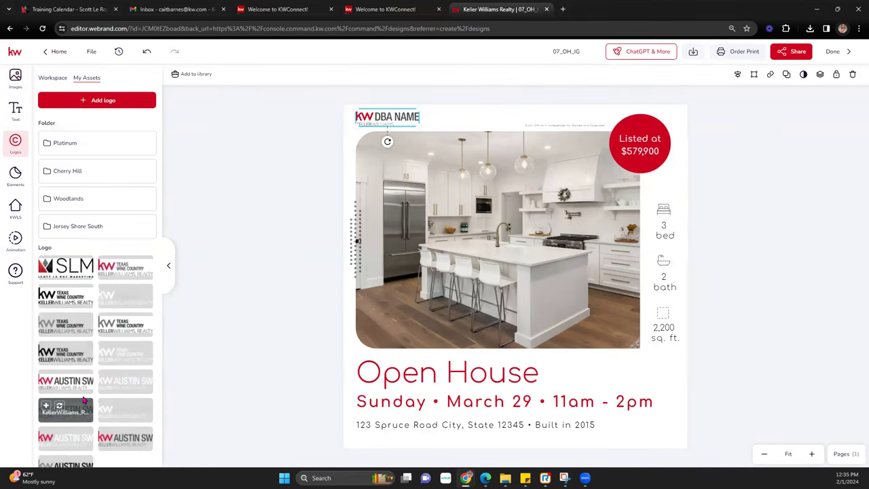
scroll(112, 421, "down", 1)
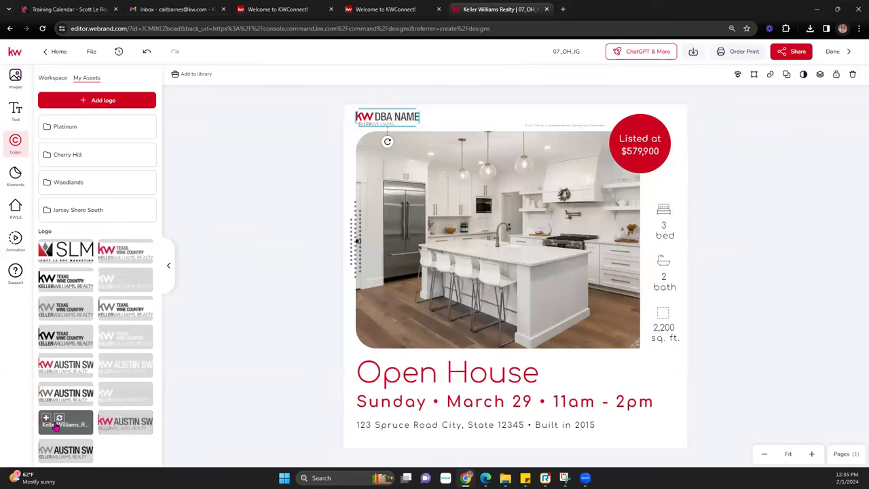
left_click(80, 126)
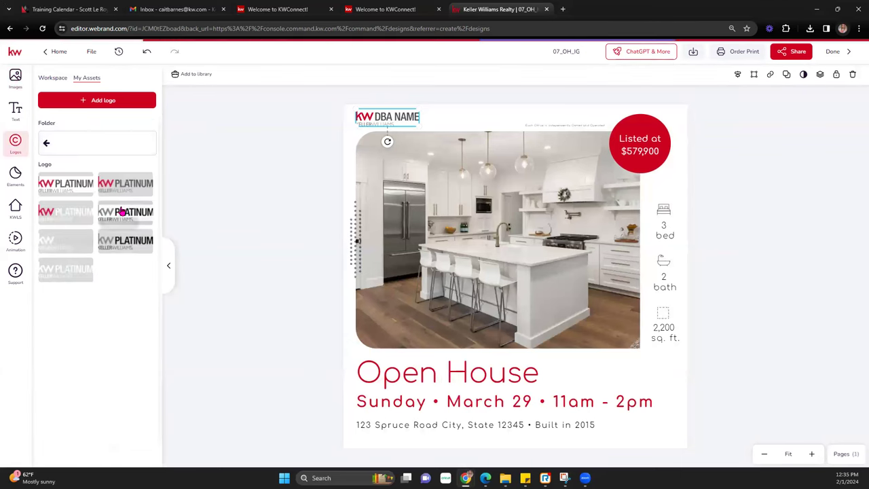
mouse_move(118, 190)
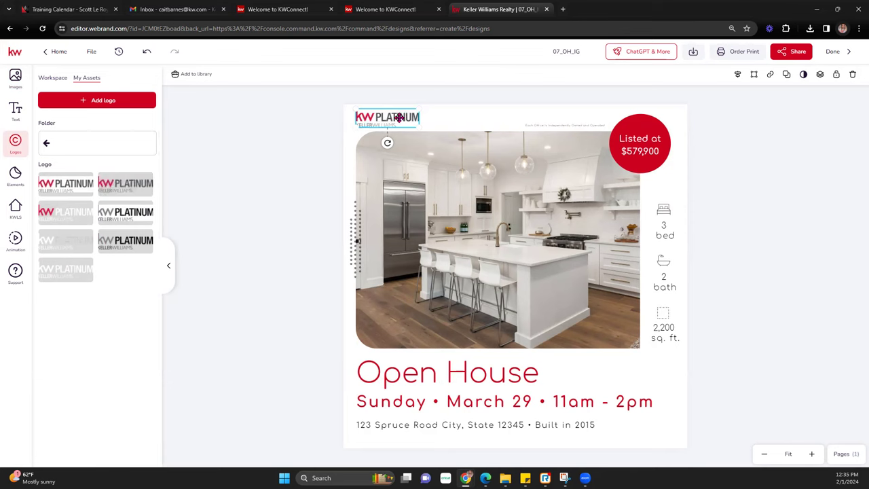
left_click_drag(380, 119, 549, 113)
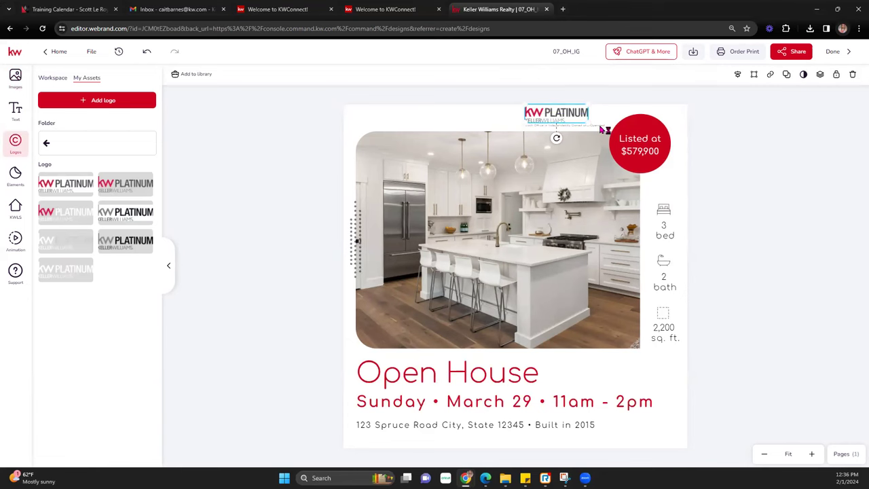
Position the KW Platinum logo at the bottom right edge beside the address line.
left_click_drag(557, 112, 633, 428)
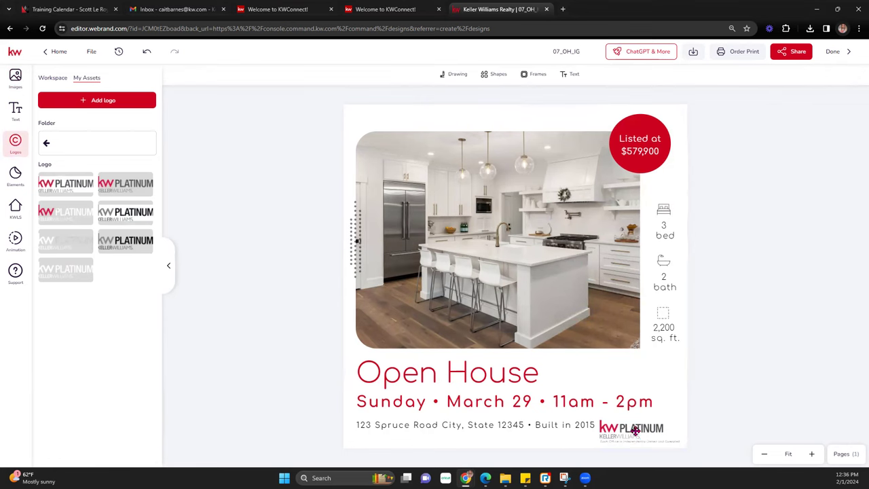
left_click(627, 429)
left_click_drag(625, 429, 638, 425)
left_click(648, 454)
left_click(714, 376)
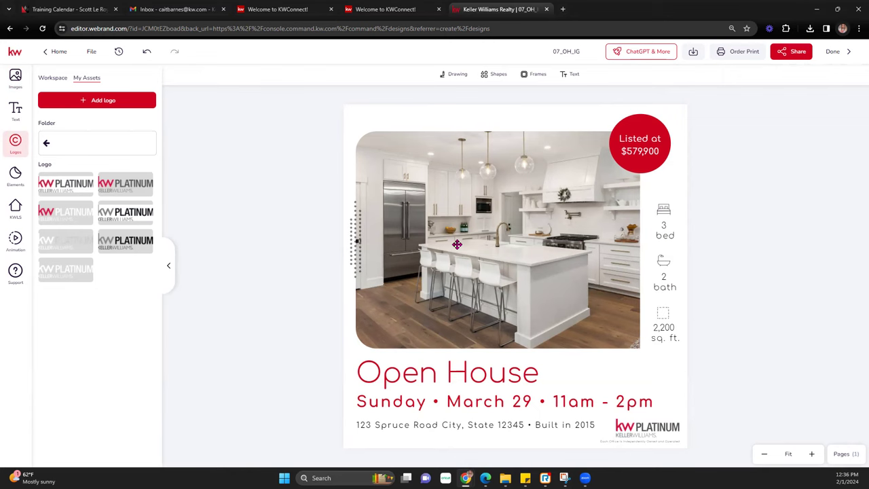
left_click(457, 245)
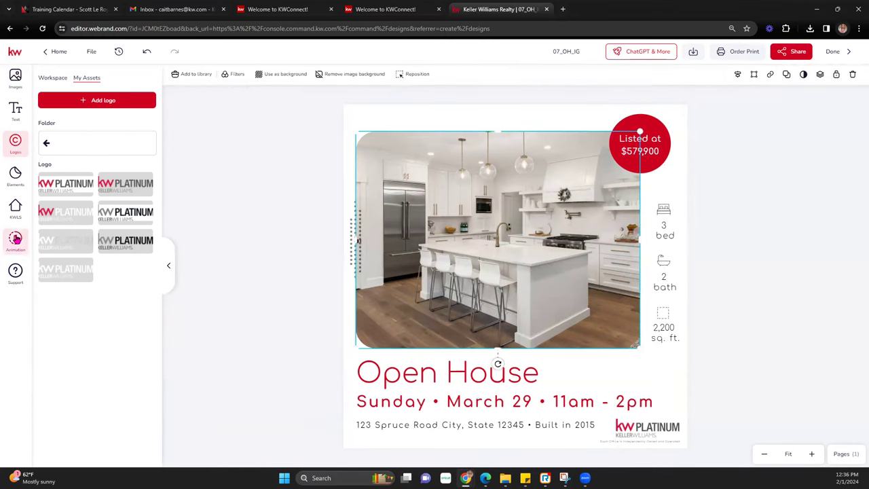
Search KWLS listings by listing address using the property's pasted street address.
left_click(15, 206)
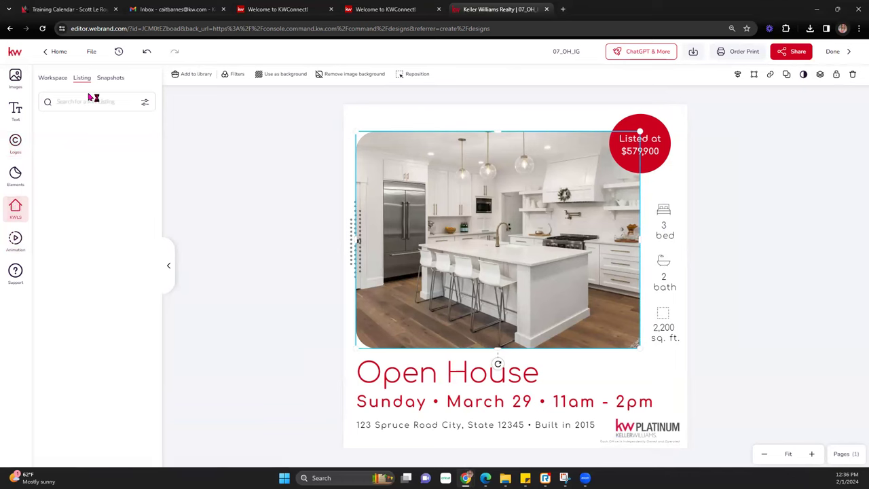
left_click(140, 102)
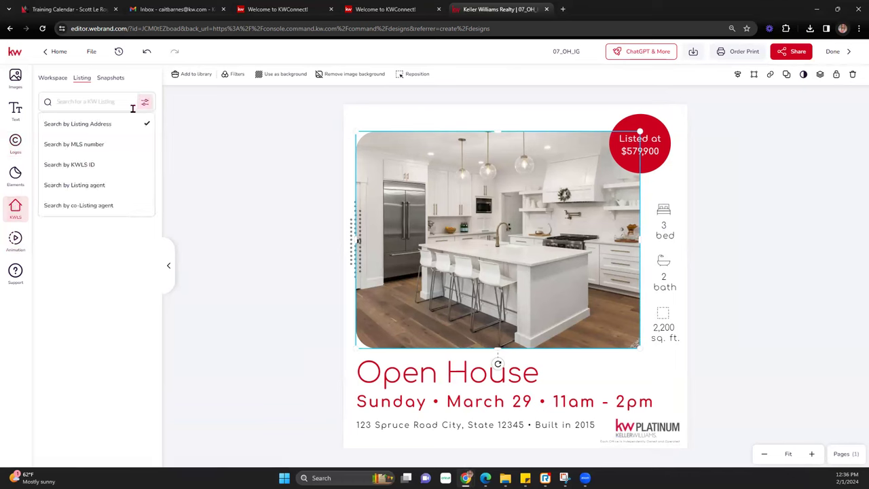
left_click(90, 145)
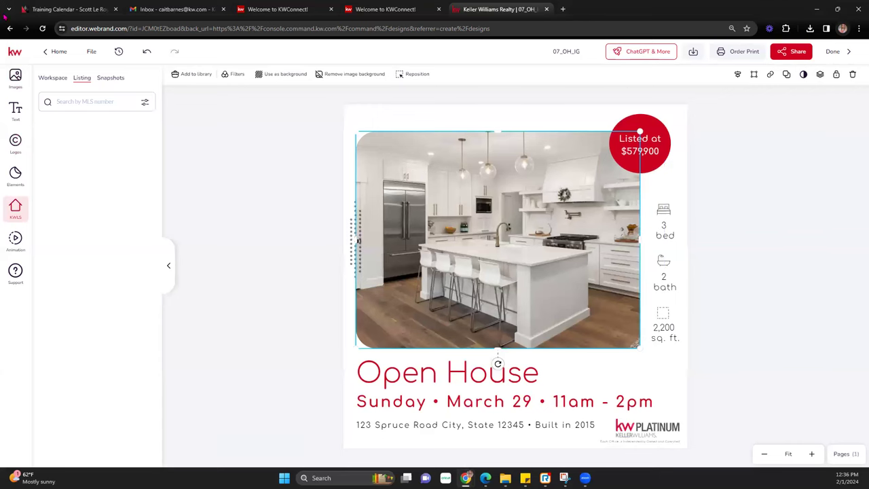
left_click(145, 103)
left_click(114, 124)
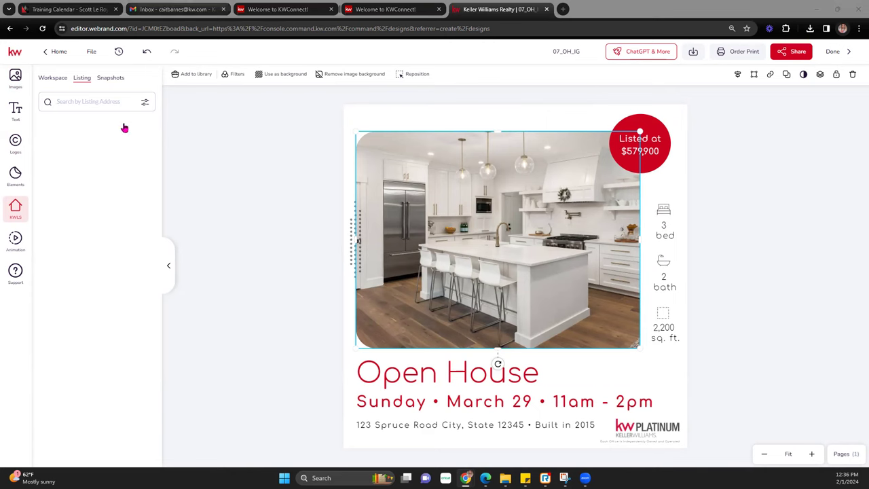
left_click(86, 103)
key("Return")
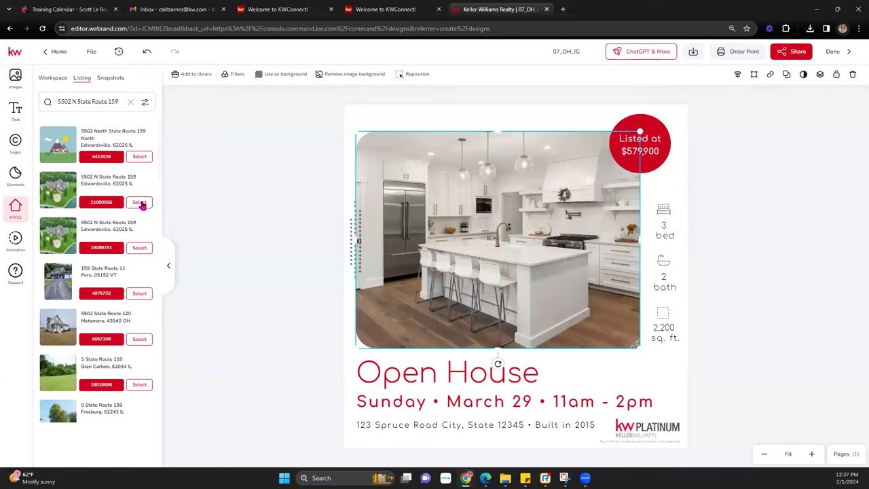
Select the second listing result and swap the kitchen photo for its aerial house photo.
left_click(142, 202)
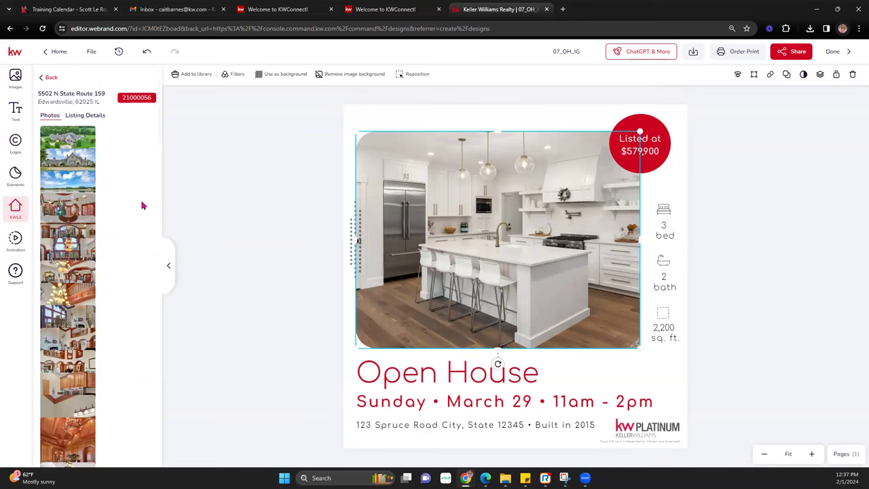
mouse_move(77, 145)
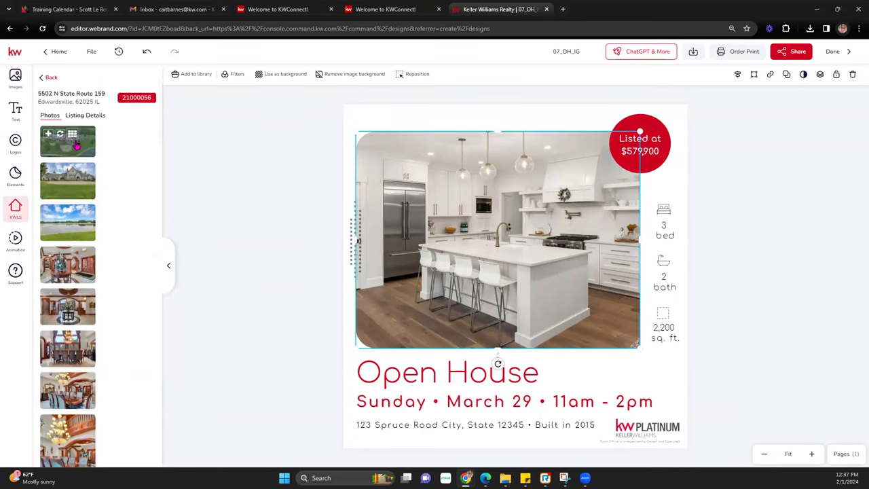
scroll(67, 184, "down", 3)
scroll(67, 184, "up", 5)
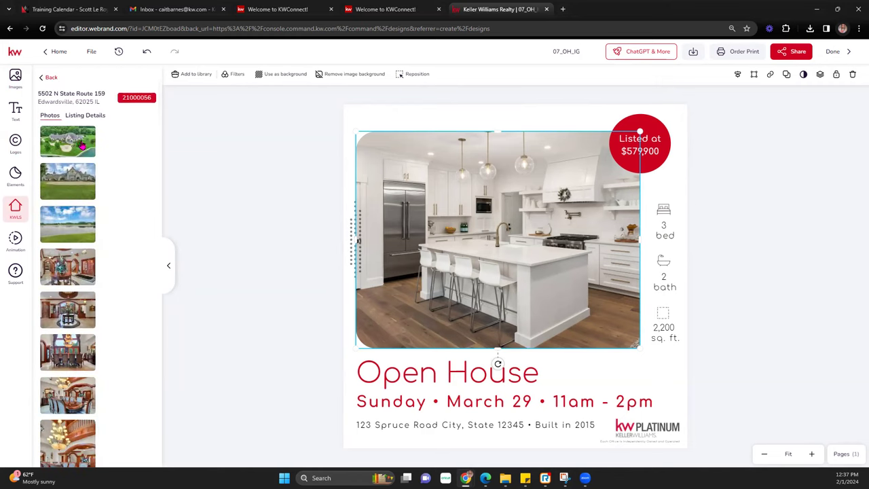
left_click(60, 135)
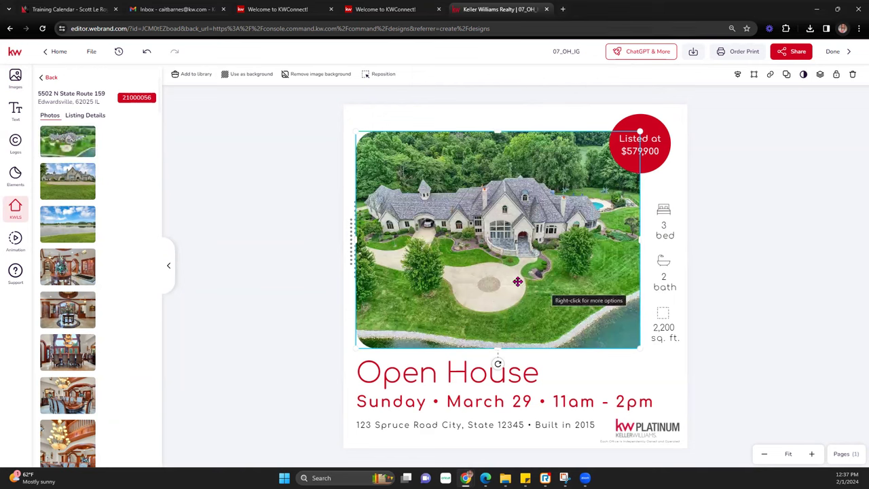
Enlarge the aerial photo within its frame and shift it slightly left.
double_click(484, 271)
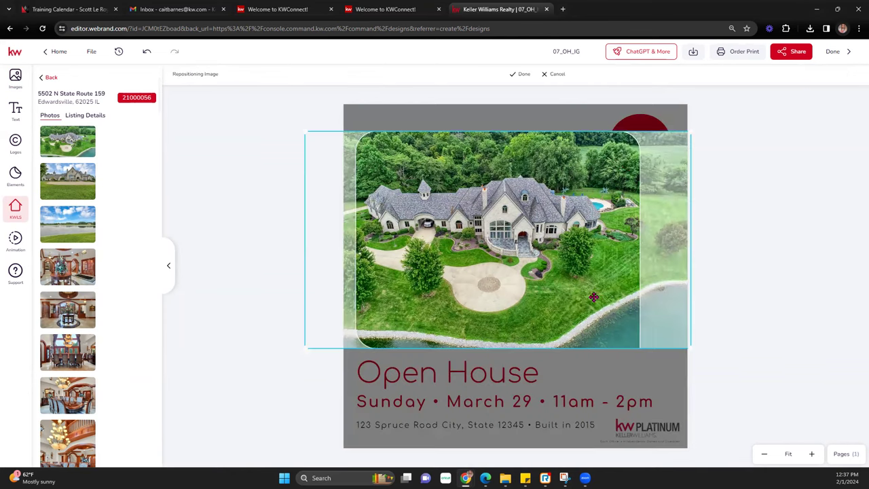
left_click_drag(690, 348, 738, 393)
left_click_drag(563, 302, 556, 300)
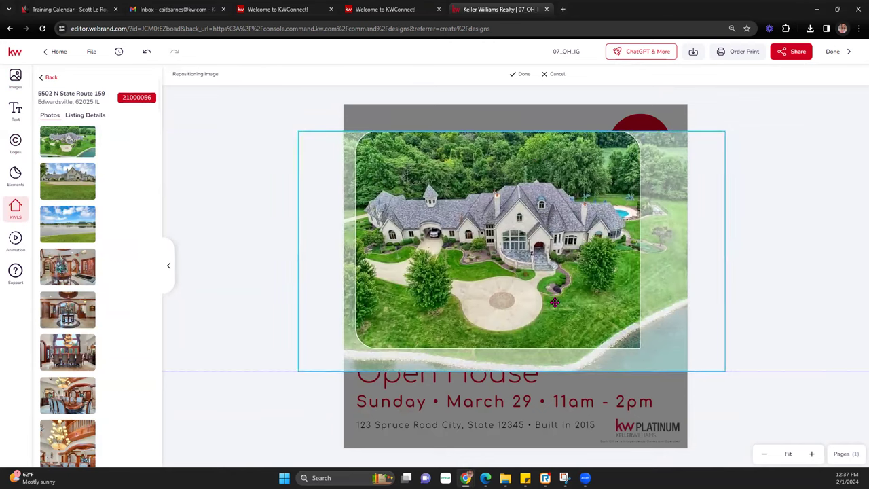
left_click(520, 75)
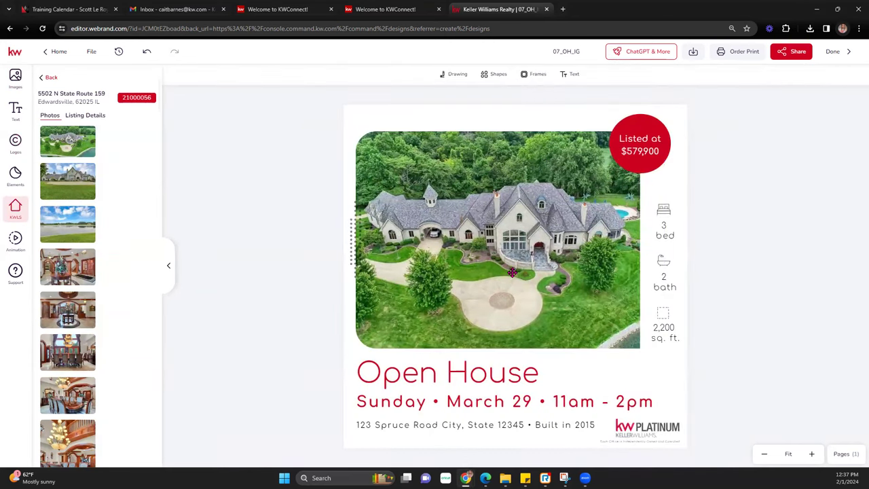
left_click(665, 231)
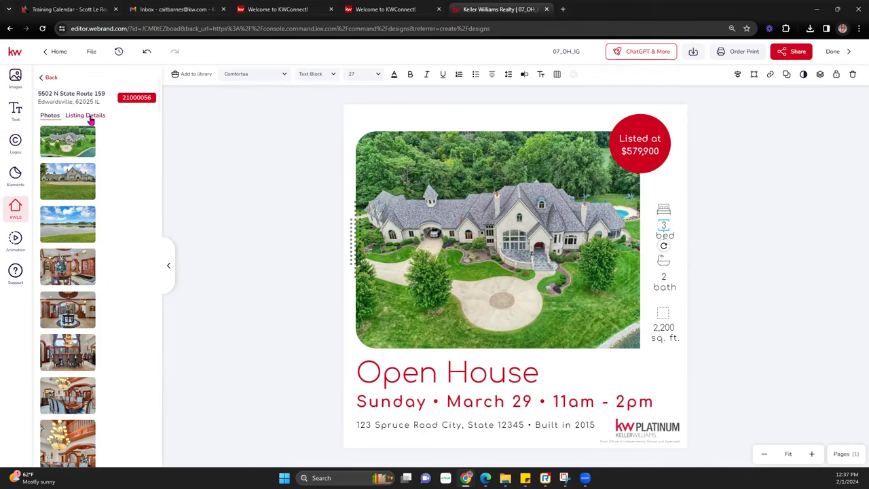
Fill the bed, bath and square footage stats with the listing's 7, 12 and 16210.
left_click(94, 116)
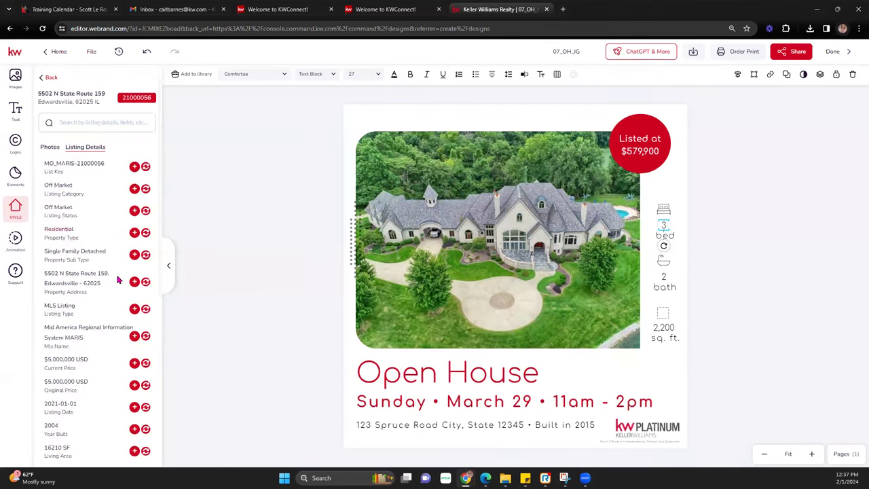
scroll(115, 289, "down", 1)
scroll(113, 297, "down", 1)
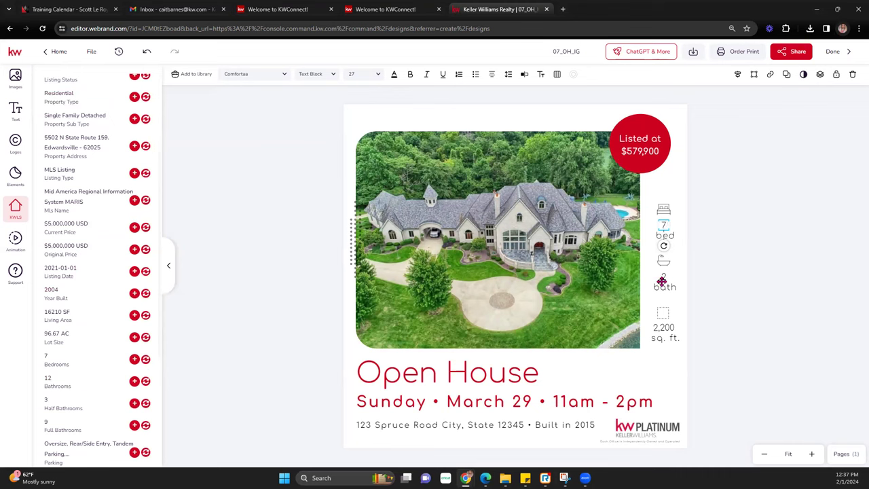
left_click(665, 279)
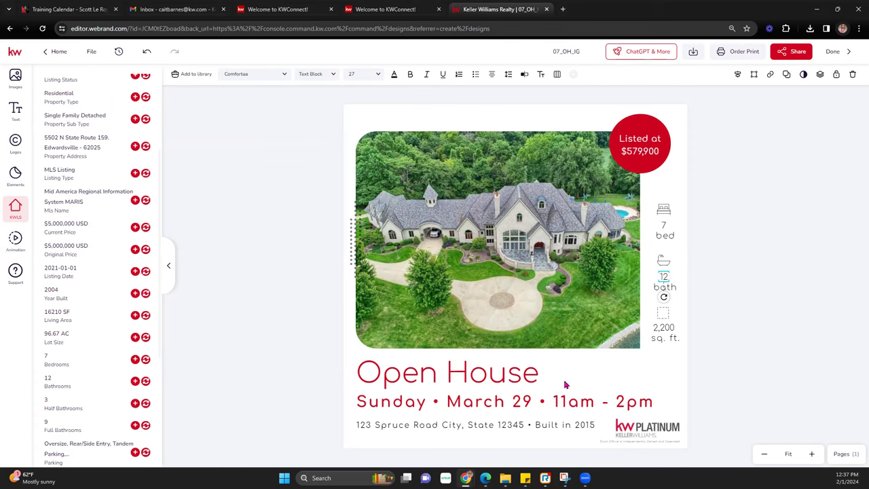
left_click(675, 330)
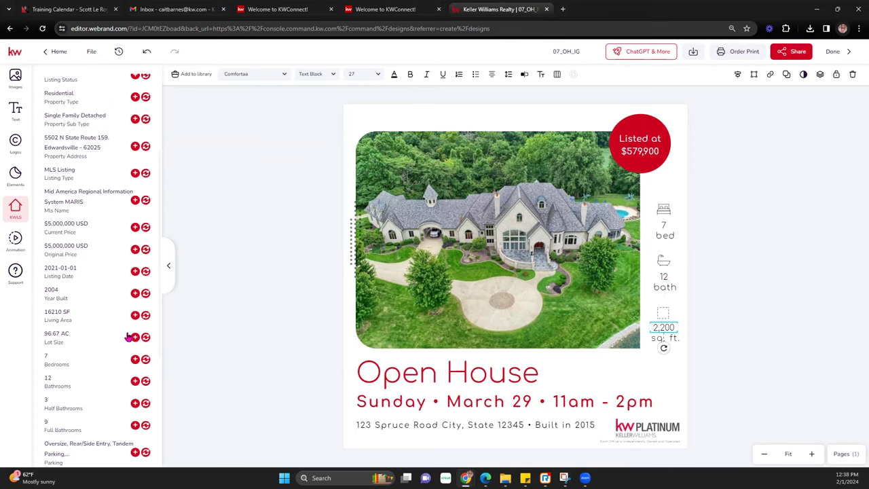
left_click(145, 315)
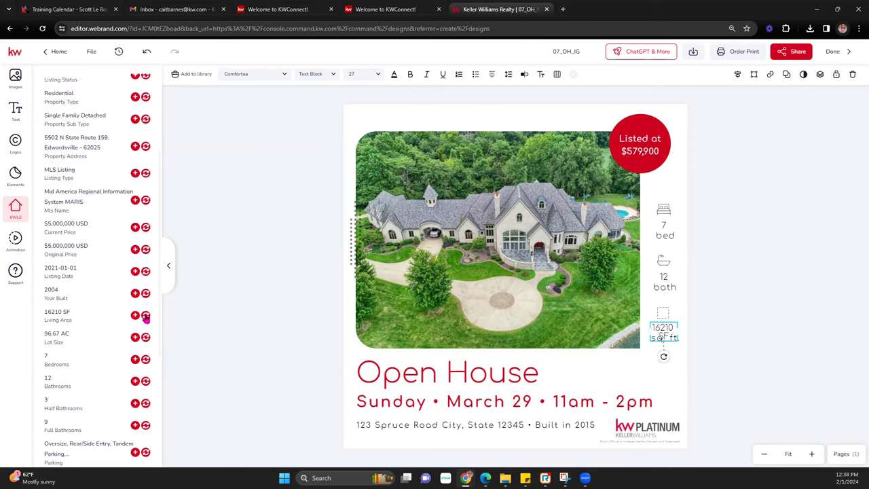
left_click(674, 345)
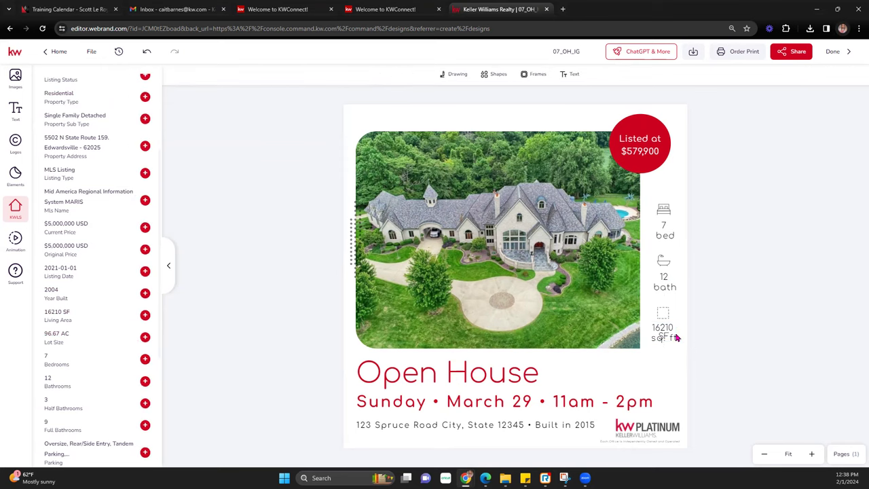
Remove 'SF' from 16210 and centre the value on one line above sq. ft.
left_click(664, 332)
mouse_move(650, 331)
left_mouse_down()
mouse_move(638, 330)
mouse_move(664, 333)
left_mouse_up()
double_click(666, 328)
left_click(675, 326)
key("BackSpace")
key("BackSpace")
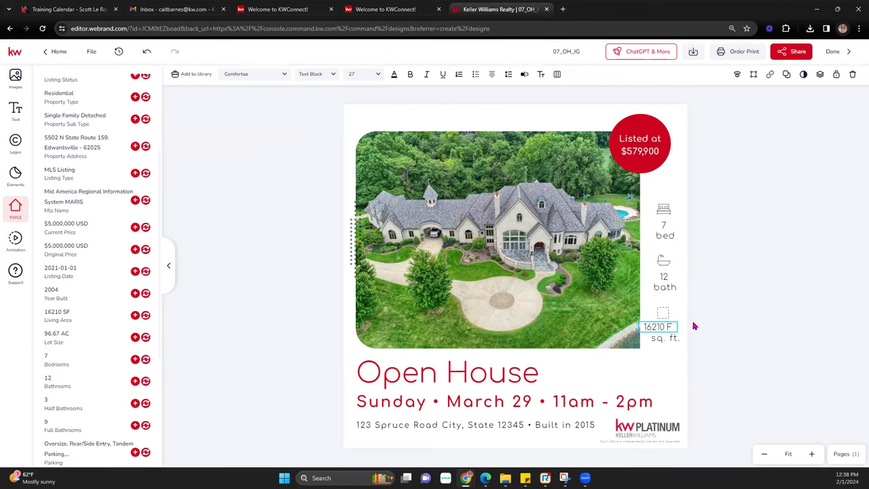
key("BackSpace")
left_click_drag(661, 328, 669, 327)
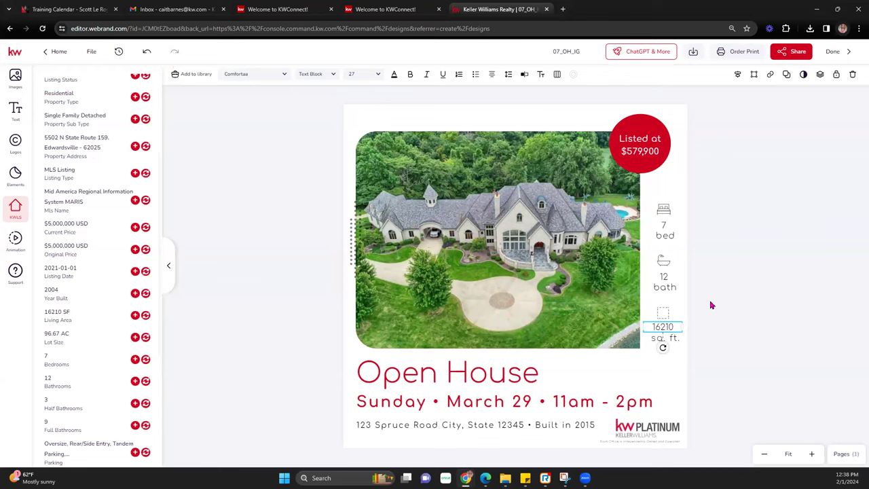
left_click(711, 303)
left_click(651, 155)
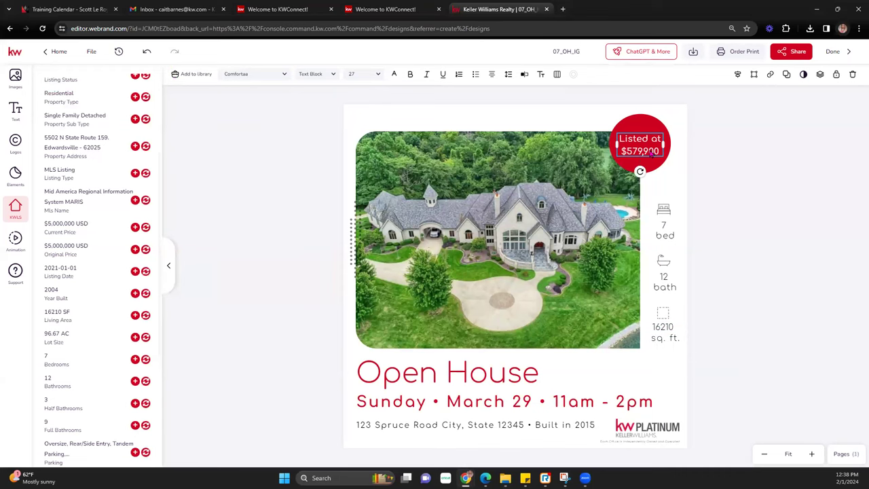
Change the date from March 29 to February 4 in the Sunday 11am - 2pm line.
scroll(120, 236, "up", 1)
scroll(118, 232, "up", 3)
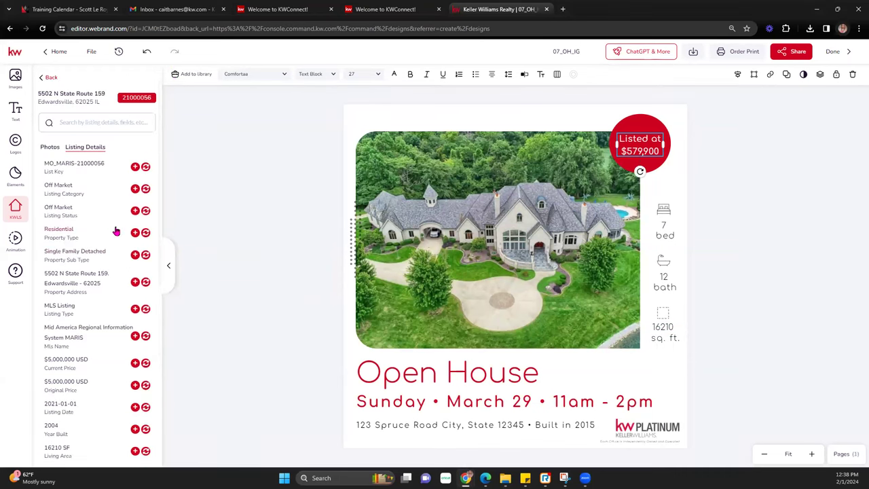
left_click(473, 425)
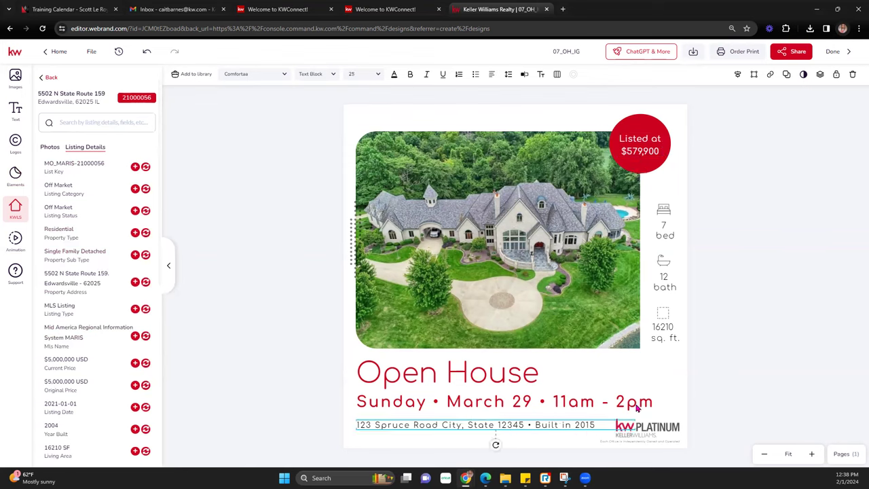
double_click(413, 406)
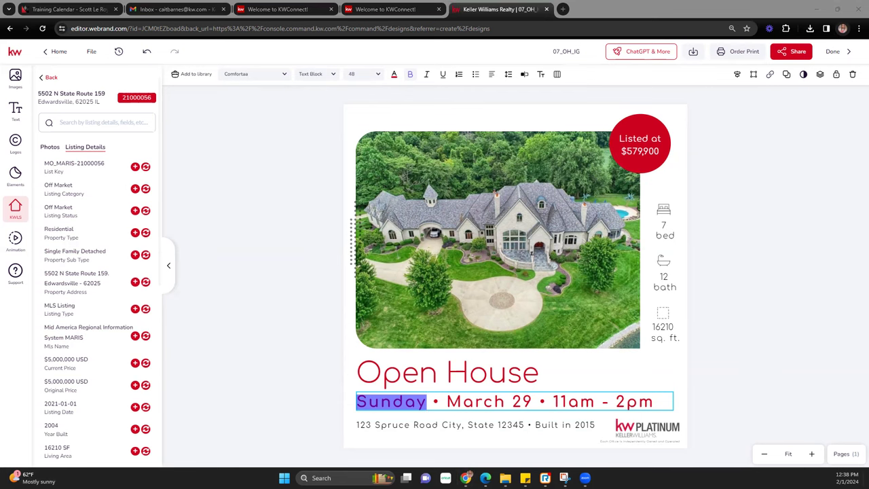
double_click(474, 401)
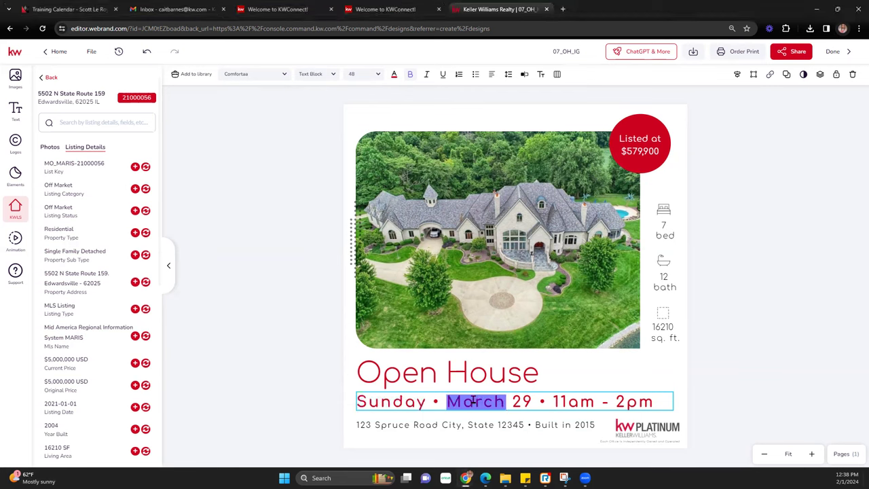
type("Feb")
type("uary")
key("BackSpace")
key("BackSpace")
key("BackSpace")
key("BackSpace")
key("BackSpace")
type("brua")
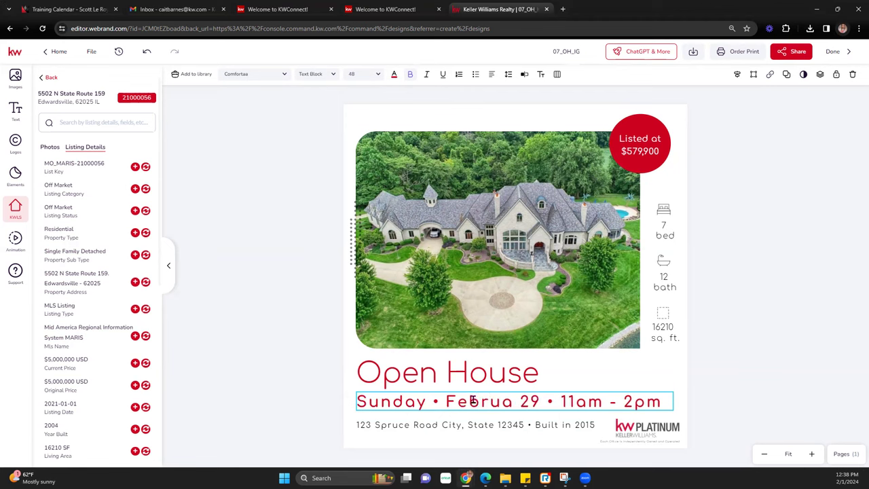
type("ry")
double_click(552, 401)
type("4")
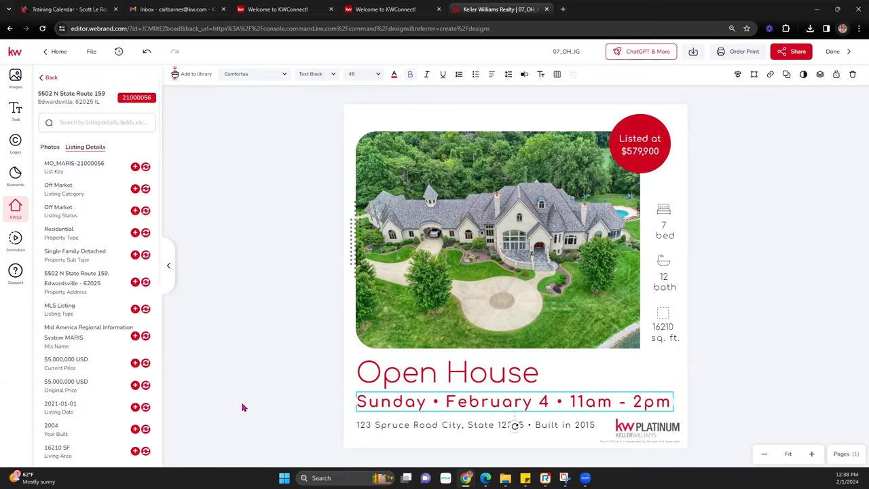
left_click(287, 343)
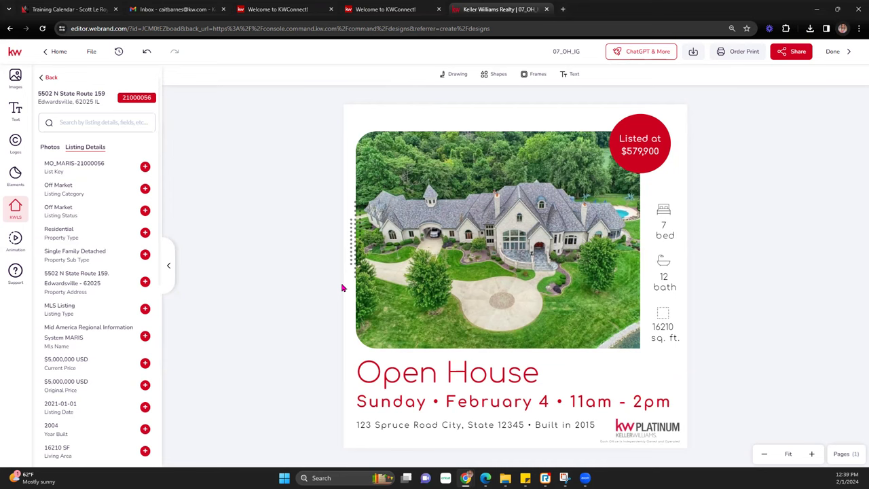
Apply the Stomp element animation to the Open House heading and Rotate in from left to the date.
left_click(404, 371)
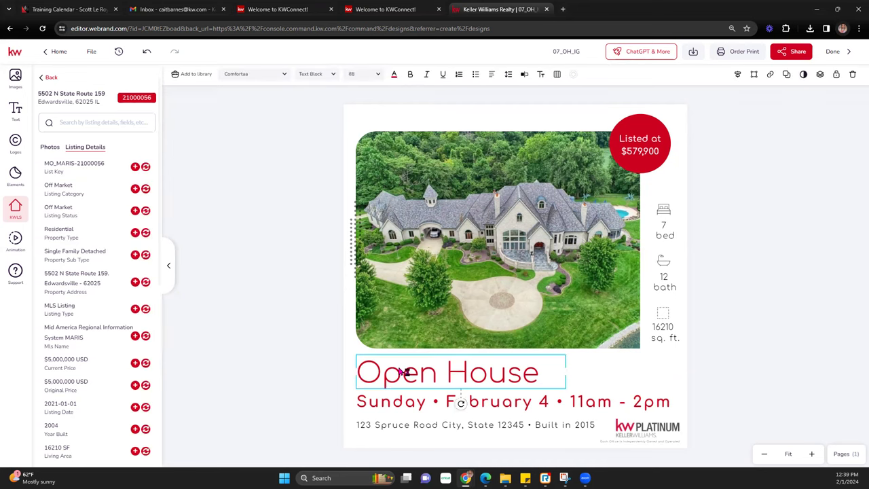
left_click(15, 242)
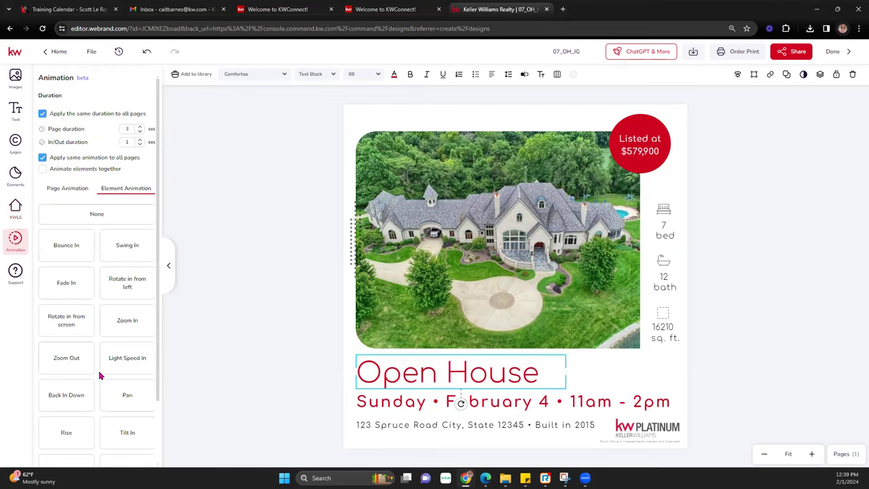
left_click(74, 251)
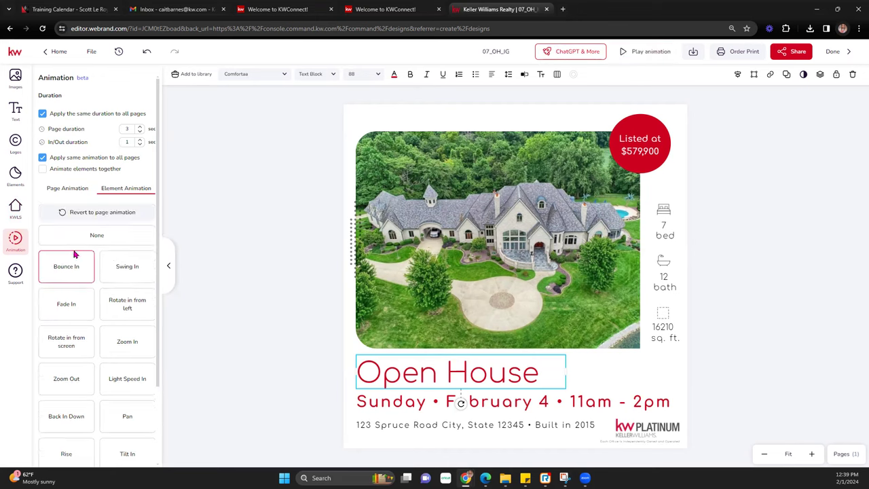
left_click(127, 269)
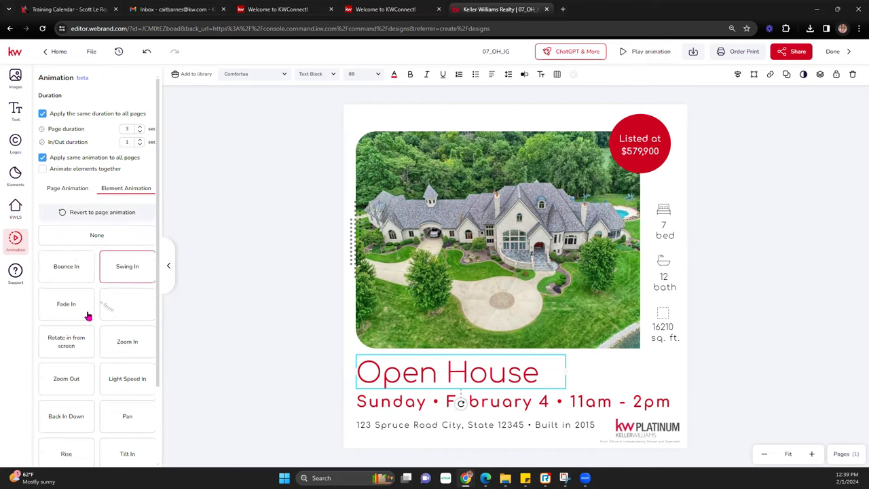
scroll(67, 319, "down", 3)
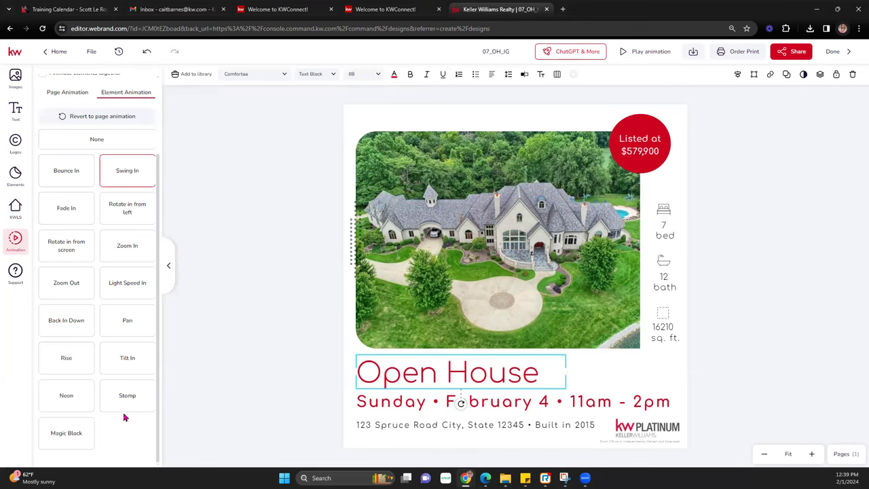
left_click(127, 396)
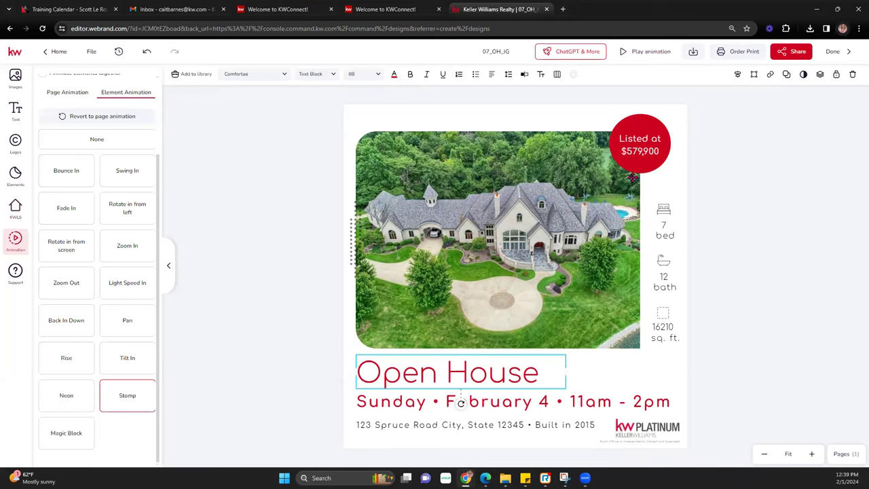
left_click(591, 409)
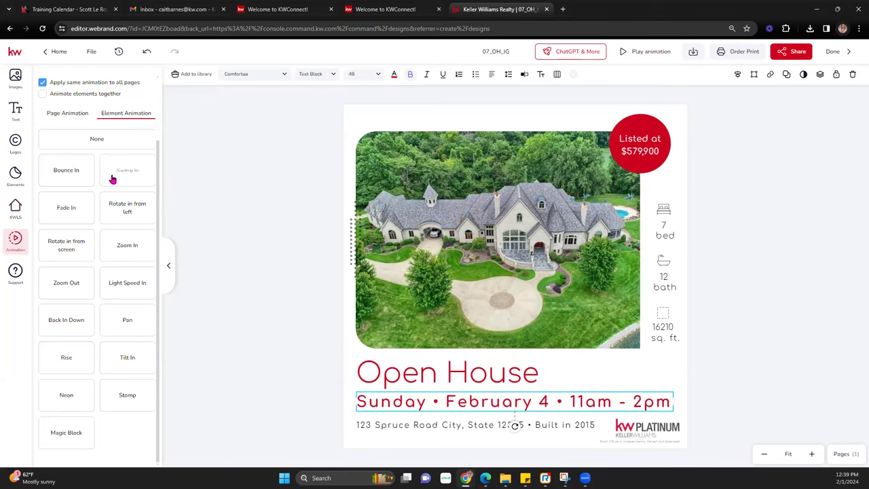
left_click(129, 206)
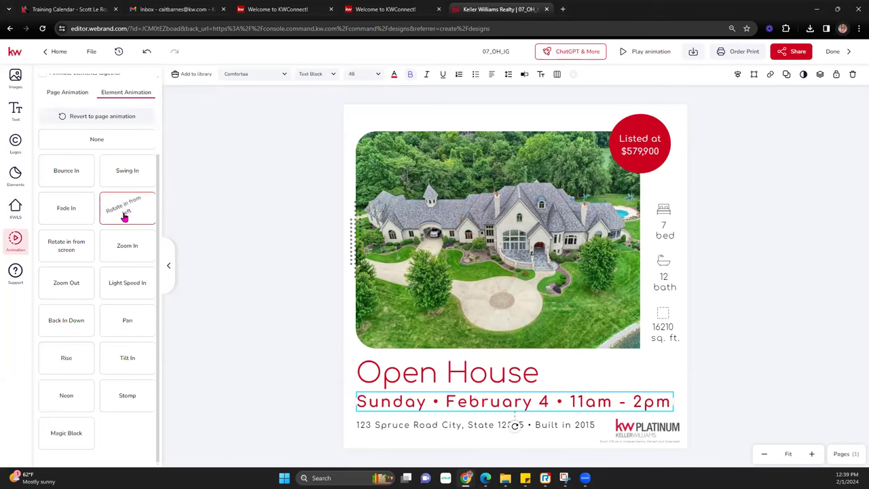
left_click(647, 54)
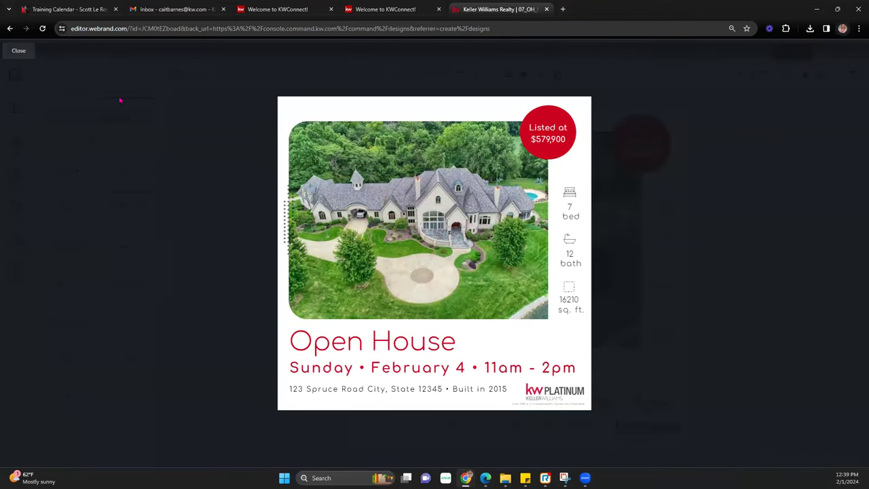
left_click(22, 60)
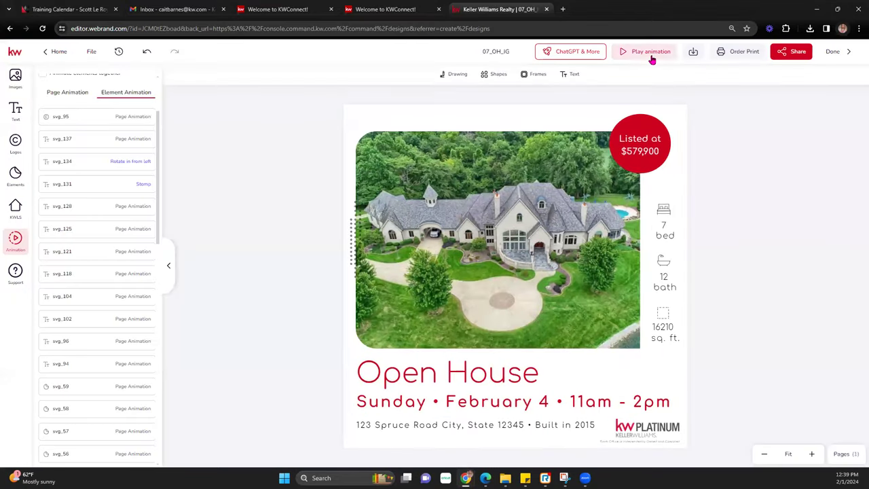
left_click(653, 59)
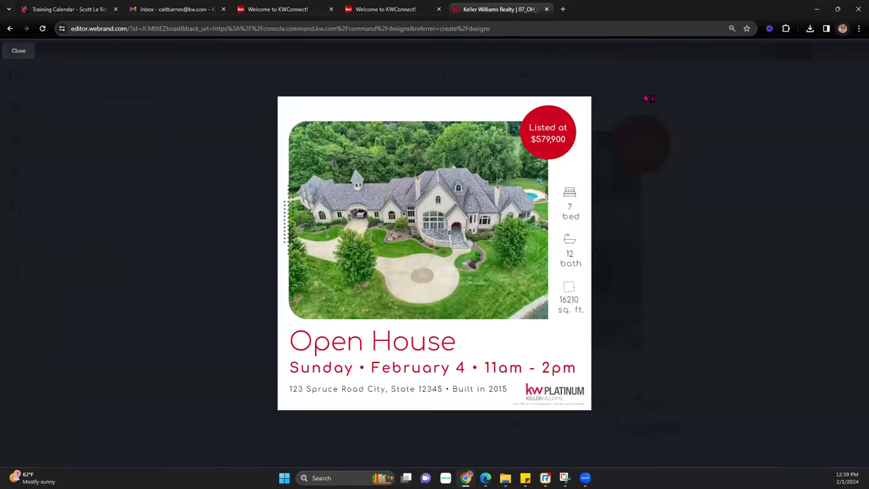
left_click(19, 54)
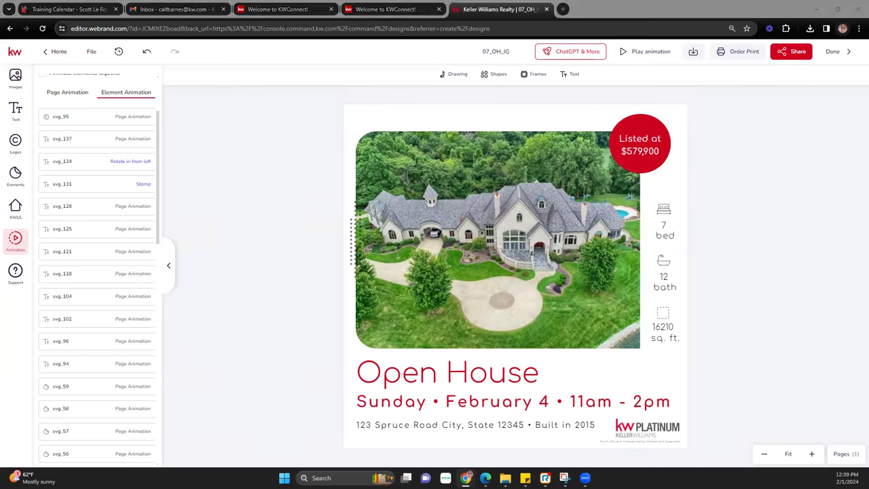
Move the red Listed at $579,900 circle from the photo's top-right to its bottom-right corner.
left_click(265, 156)
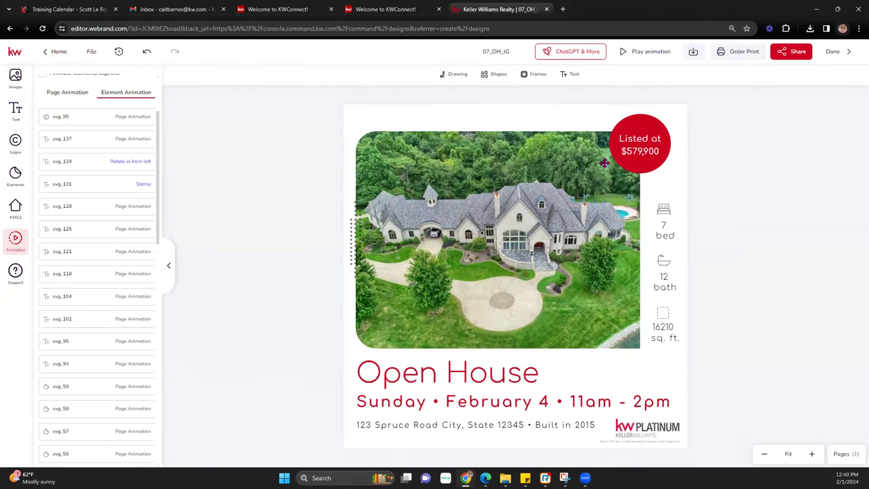
left_click(639, 136)
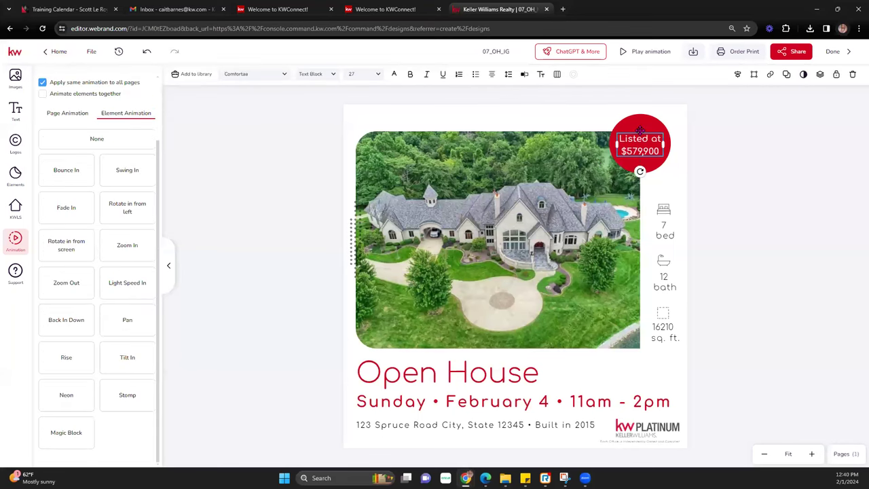
left_click_drag(640, 129, 616, 338)
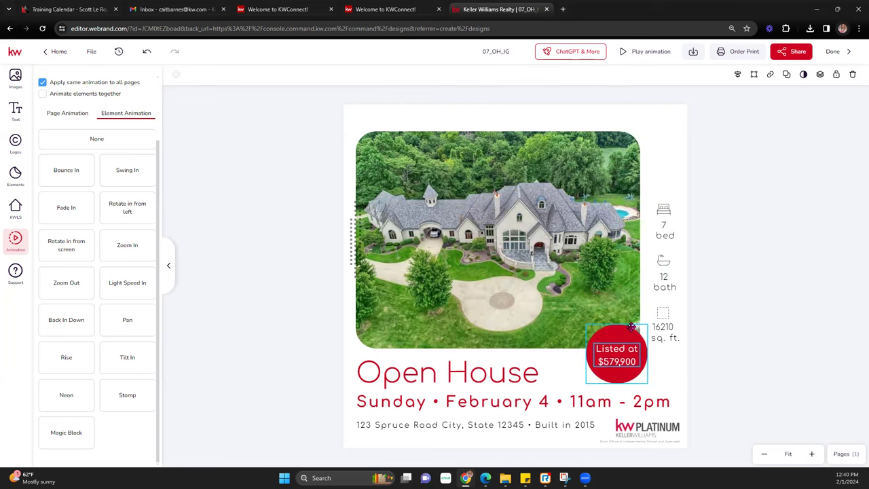
left_click(733, 250)
left_click(615, 358)
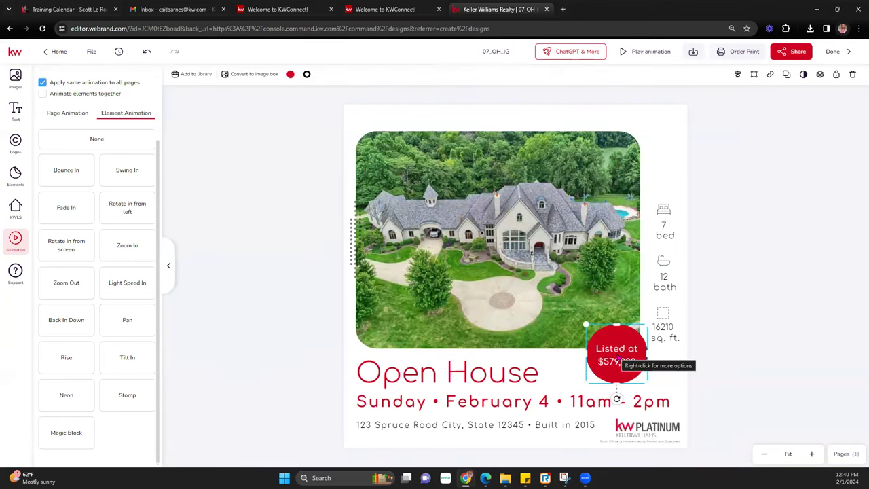
left_click(617, 360)
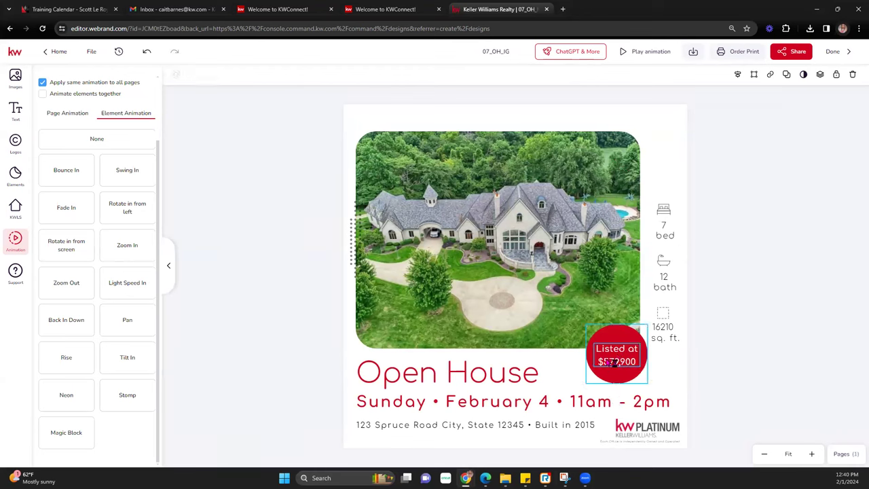
left_click(707, 167)
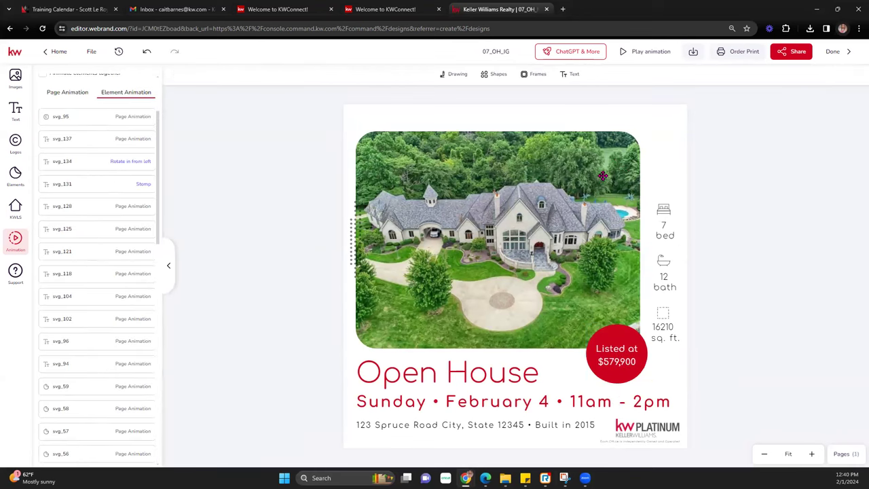
Add a small circular image frame at the photo's top-right corner and list My Assets images.
left_click(530, 76)
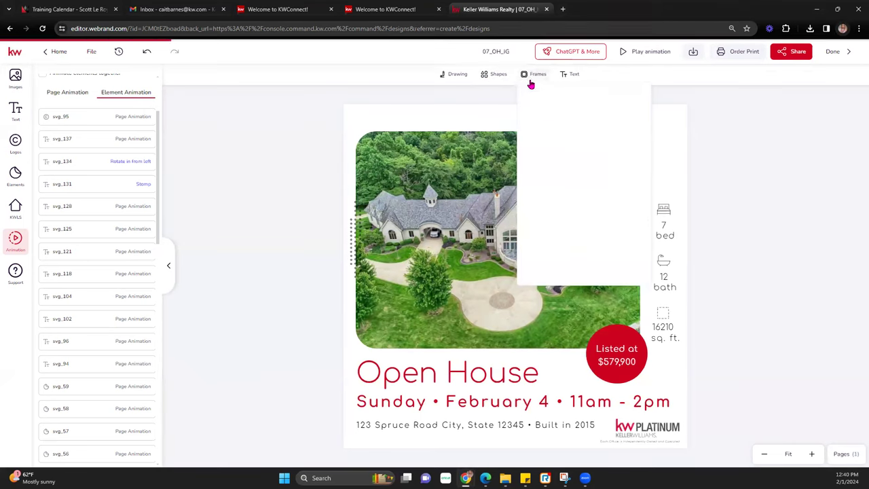
left_click(538, 116)
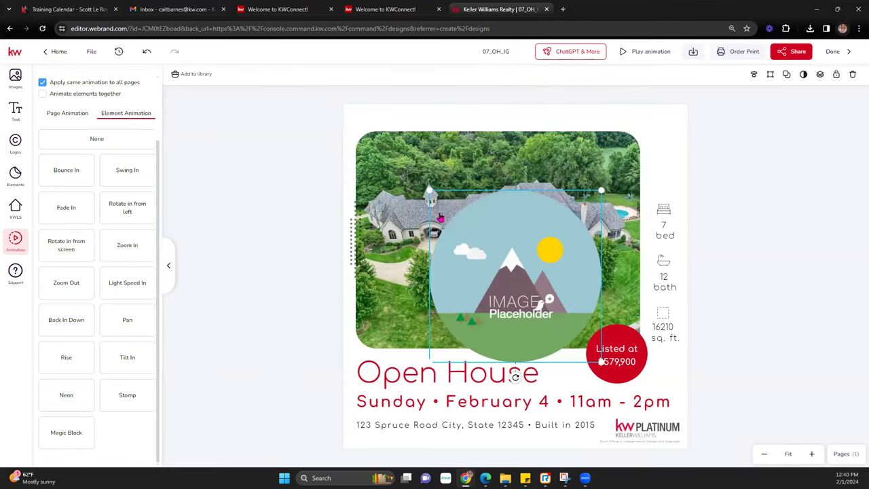
left_click_drag(432, 195, 505, 250)
left_click_drag(544, 304, 619, 150)
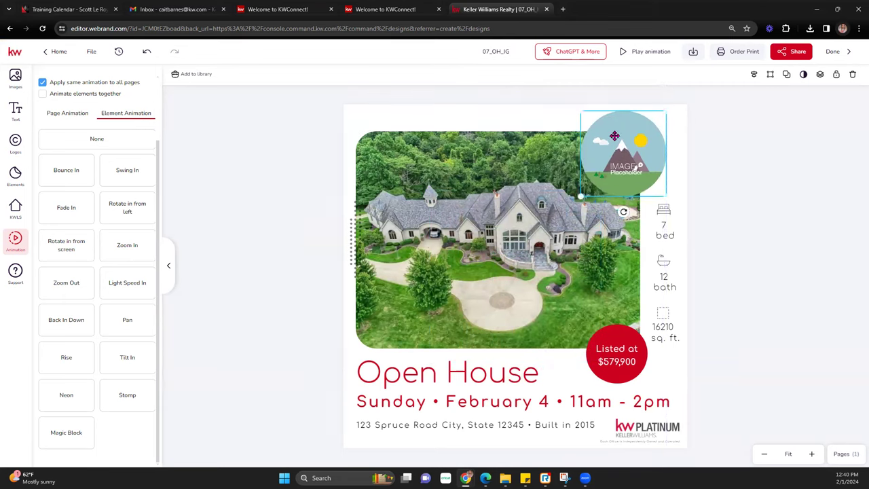
left_click_drag(581, 108, 594, 114)
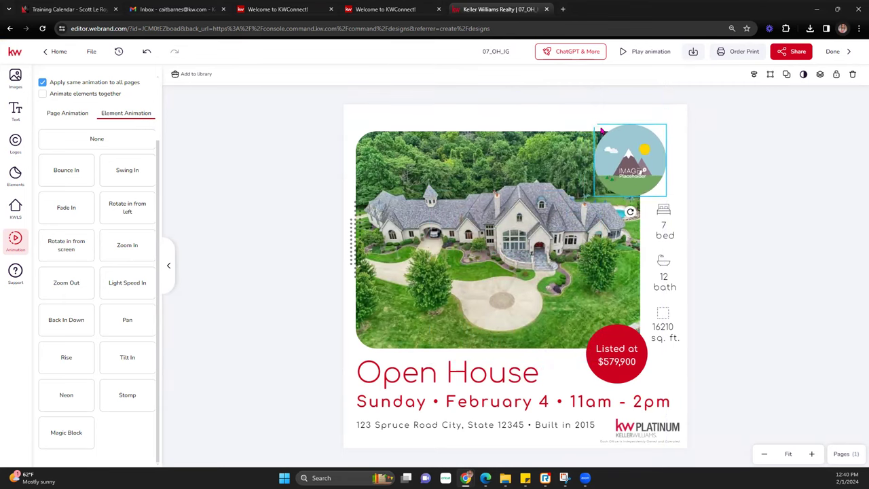
left_click_drag(628, 147, 627, 147)
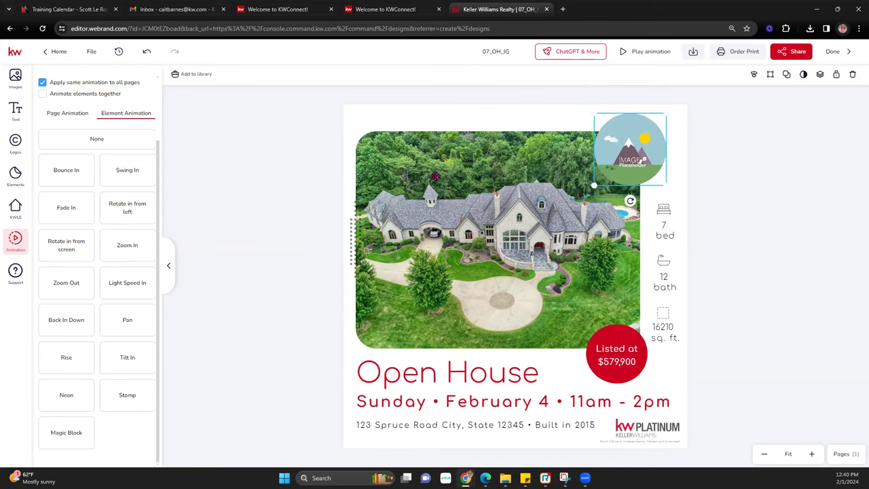
left_click(15, 78)
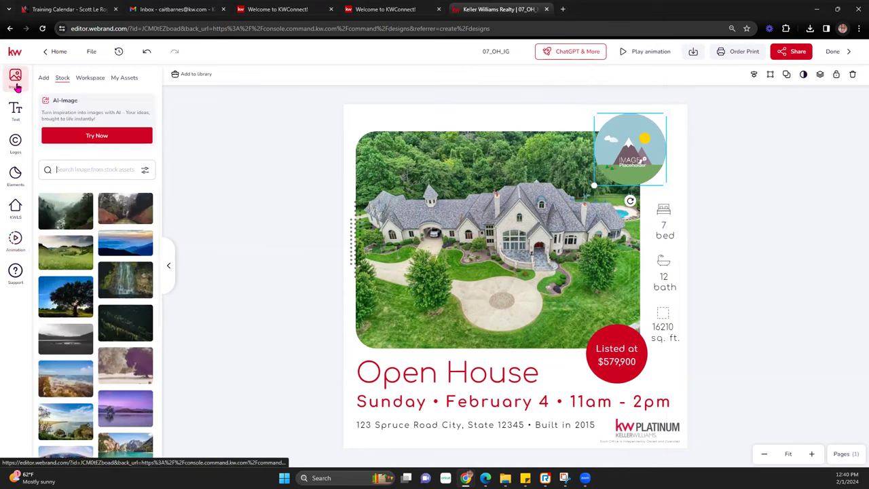
left_click(129, 79)
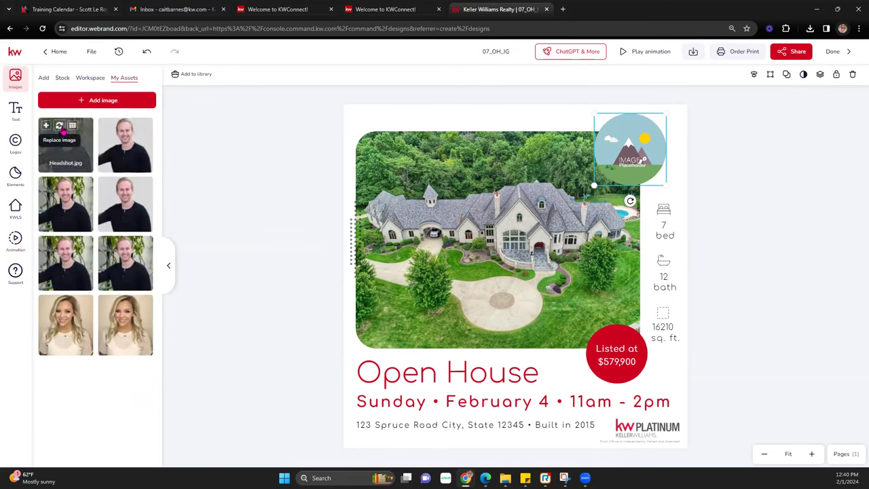
Fill the circular frame with Headshot.jpg and adjust its position inside the circle.
left_click(60, 127)
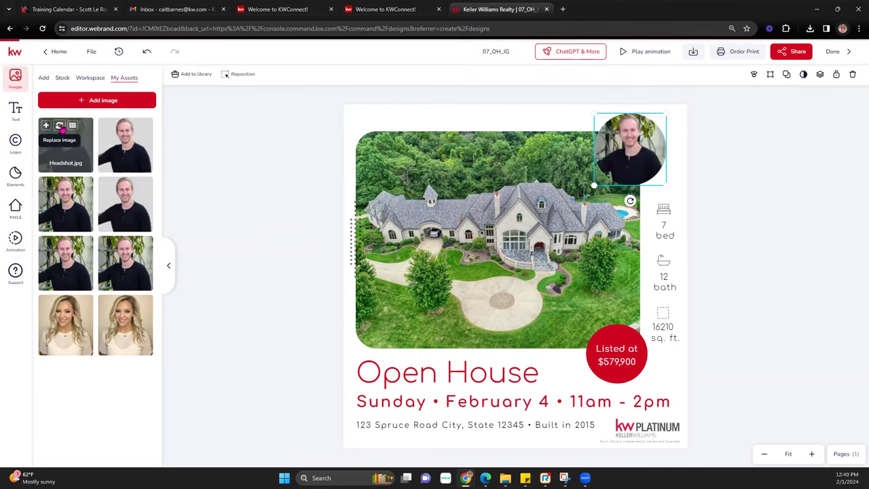
double_click(638, 140)
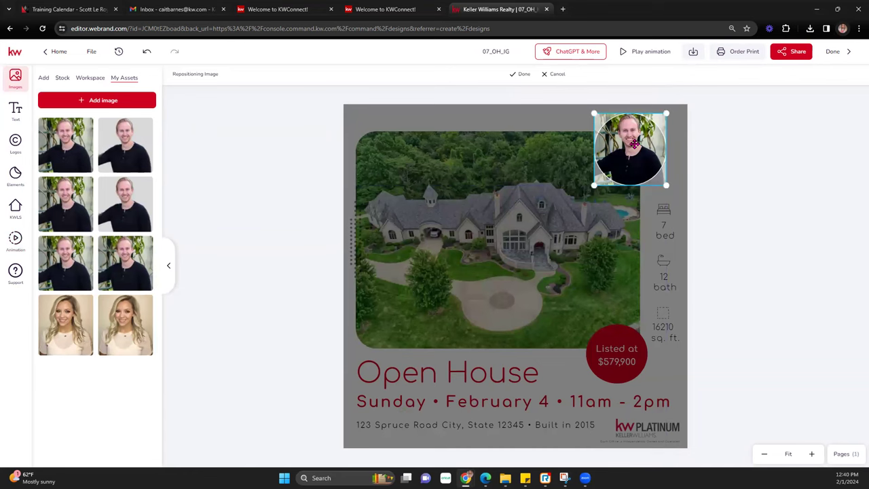
left_click(521, 76)
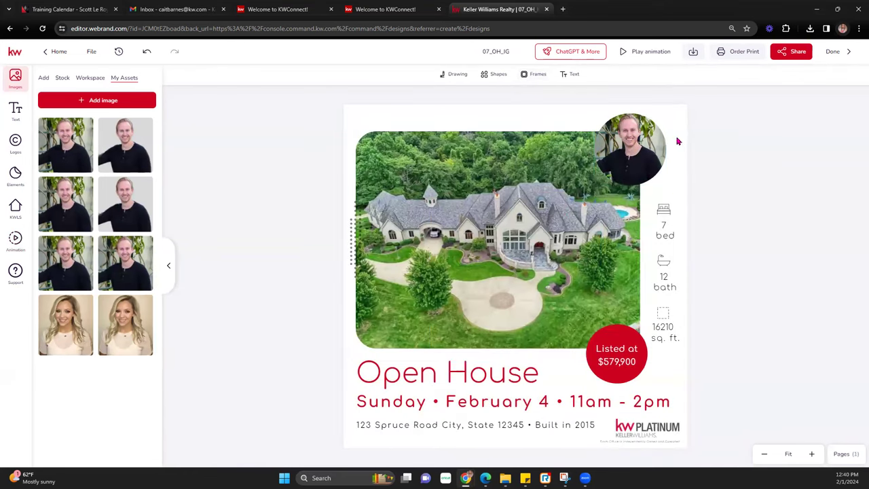
Remove the extra square headshot copy that was added by mistake.
left_click(66, 159)
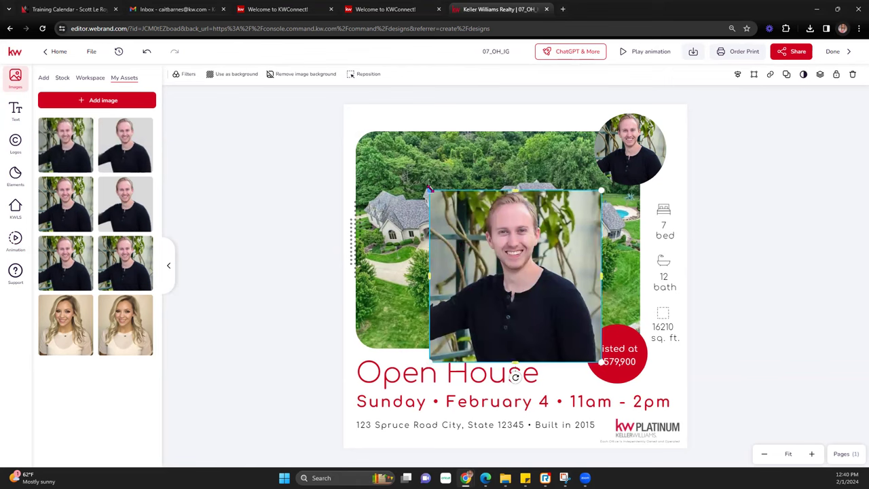
left_click_drag(432, 192, 502, 262)
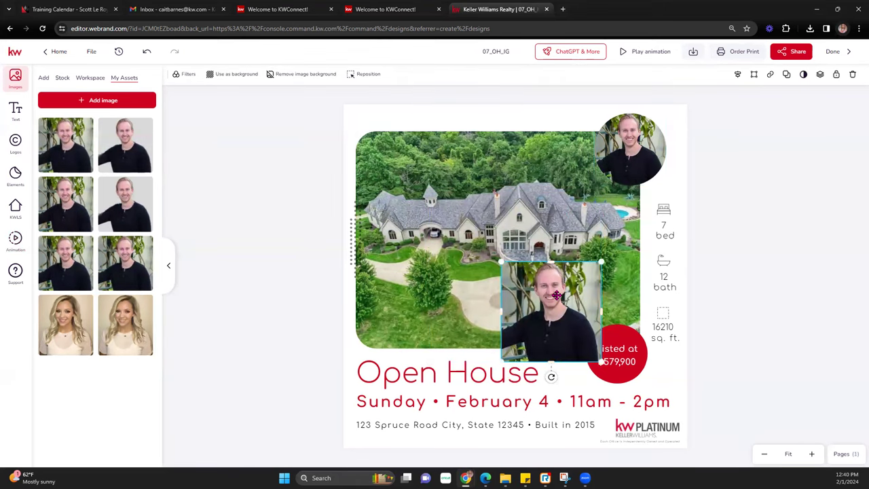
key("Delete")
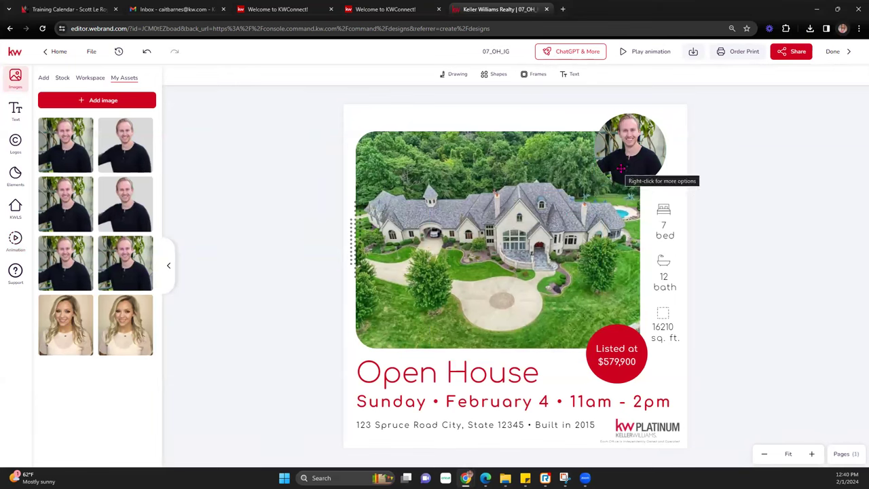
Drag the dotted vertical accent from the photo's left edge down beside the Open House heading.
left_click(357, 227)
mouse_move(357, 231)
left_mouse_down()
mouse_move(324, 241)
mouse_move(292, 268)
mouse_move(352, 275)
mouse_move(351, 374)
left_mouse_up()
left_click(291, 361)
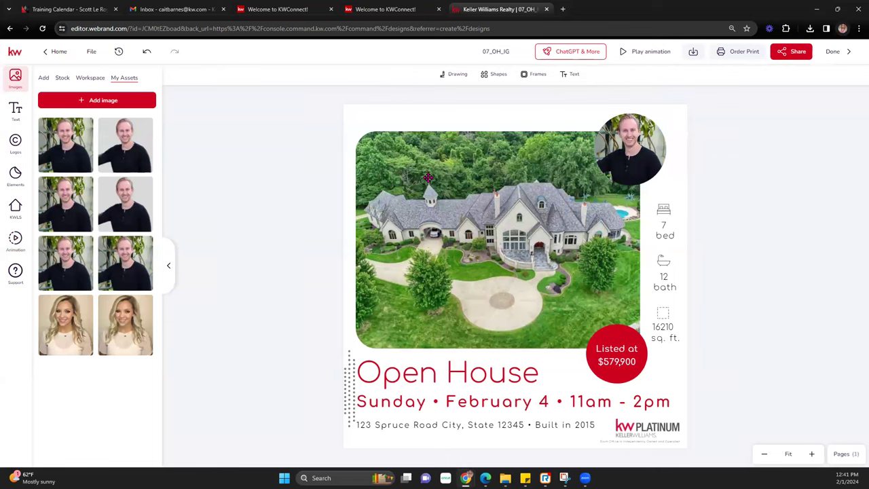
Download the design as a 1080p MP4 video, then return to the Designs list.
left_click(696, 57)
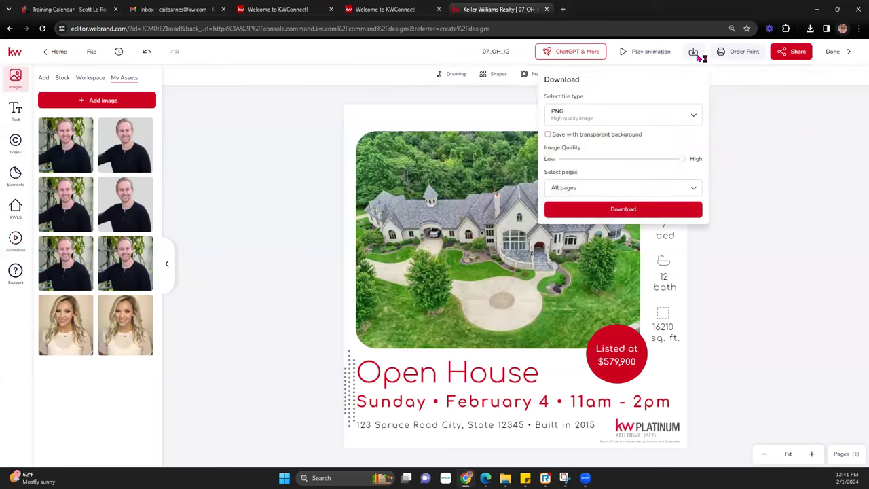
left_click(592, 119)
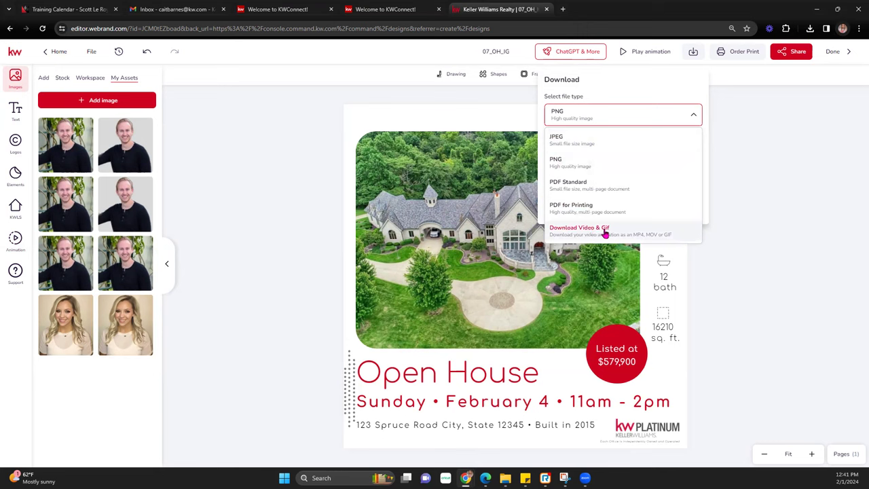
left_click(605, 233)
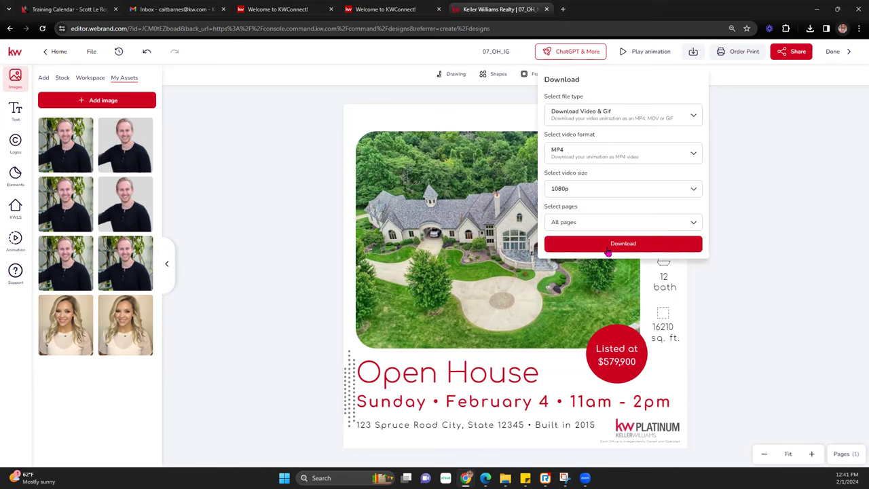
left_click(608, 248)
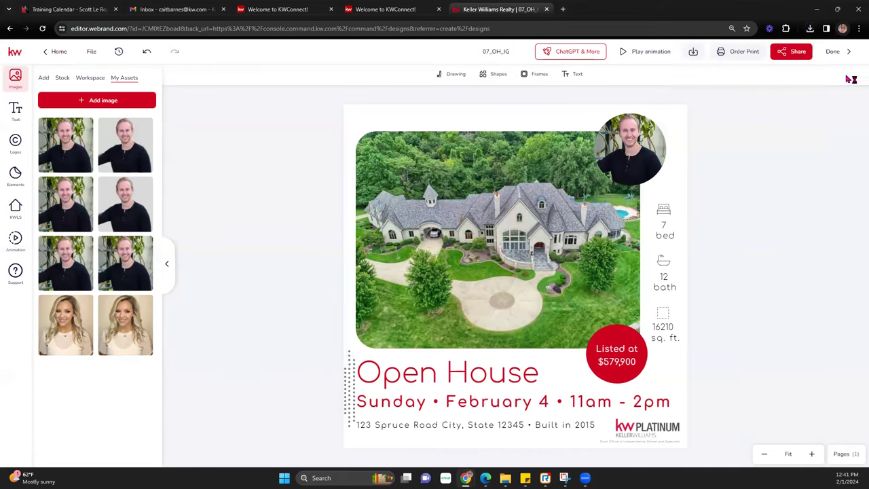
left_click(833, 53)
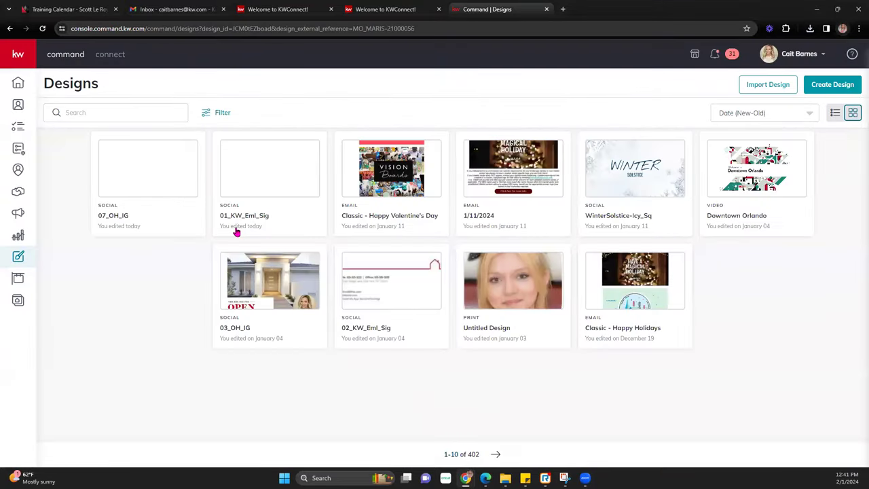
Start a new Social Post campaign from the Campaigns area.
left_click(18, 215)
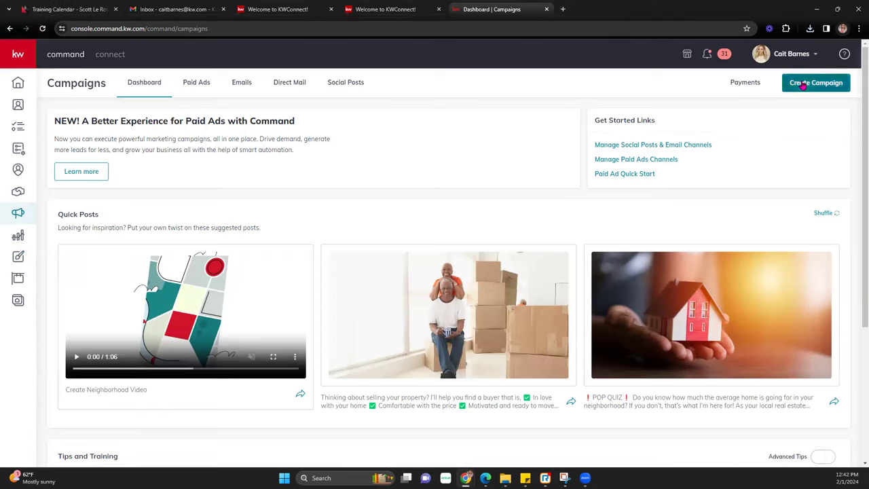
left_click(803, 84)
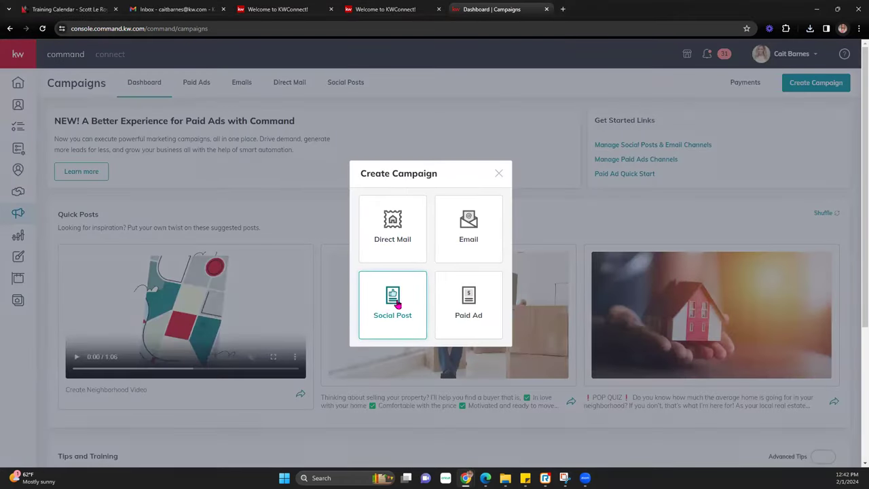
left_click(389, 306)
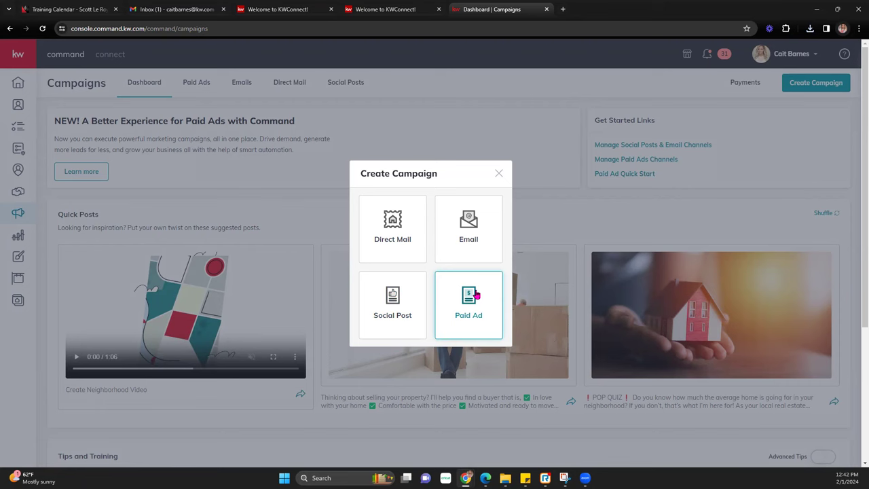
left_click(402, 319)
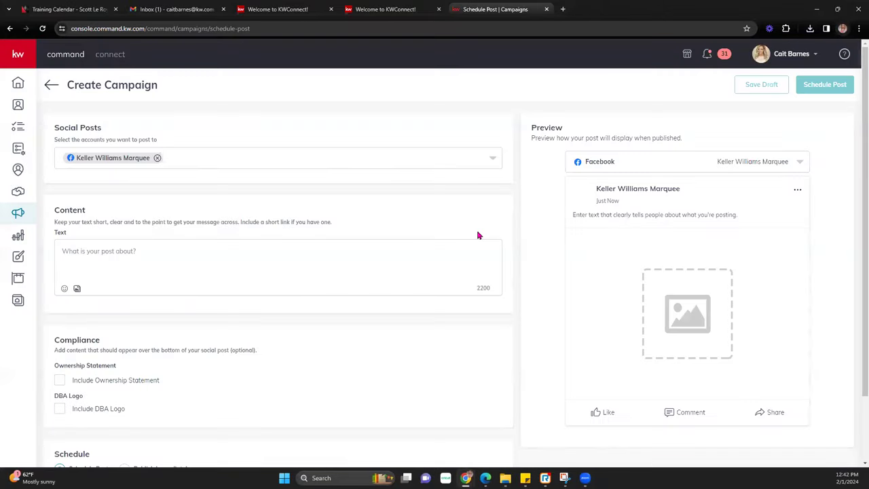
Add the KW Marquee Careers Instagram account and Facebook page to the post's targets.
left_click(479, 159)
left_click(349, 112)
left_click(494, 160)
left_click(66, 278)
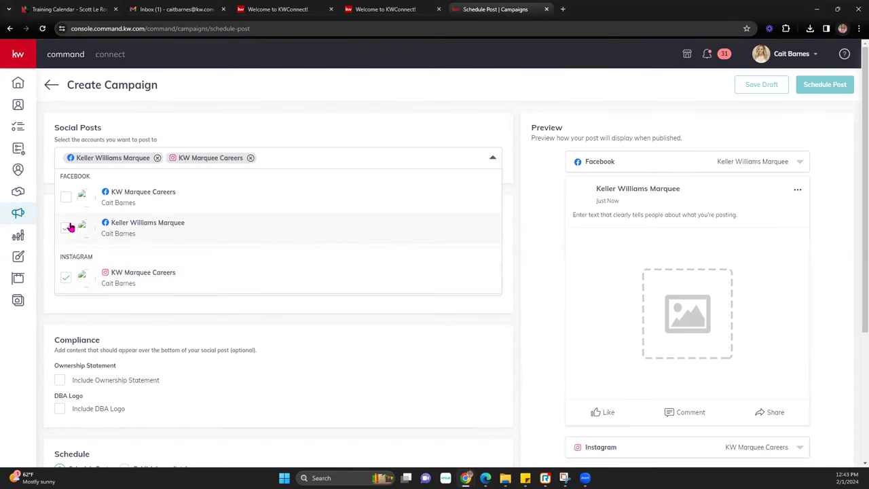
left_click(66, 195)
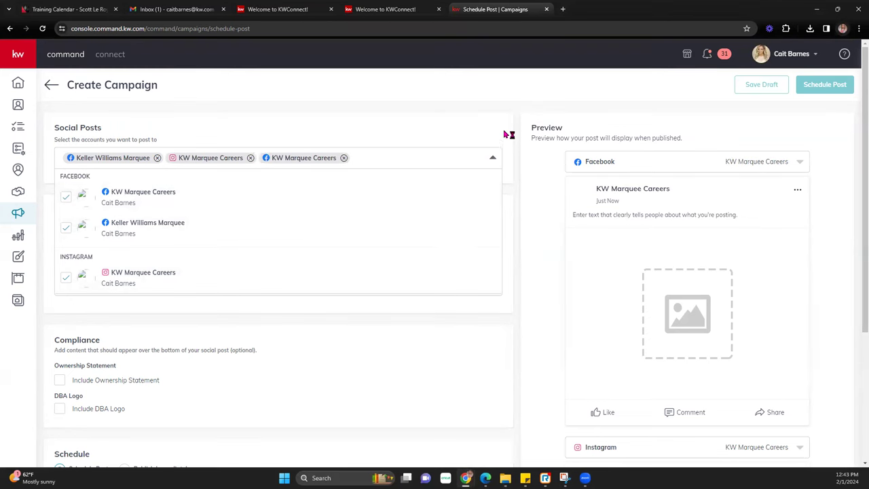
left_click(509, 138)
scroll(251, 238, "down", 1)
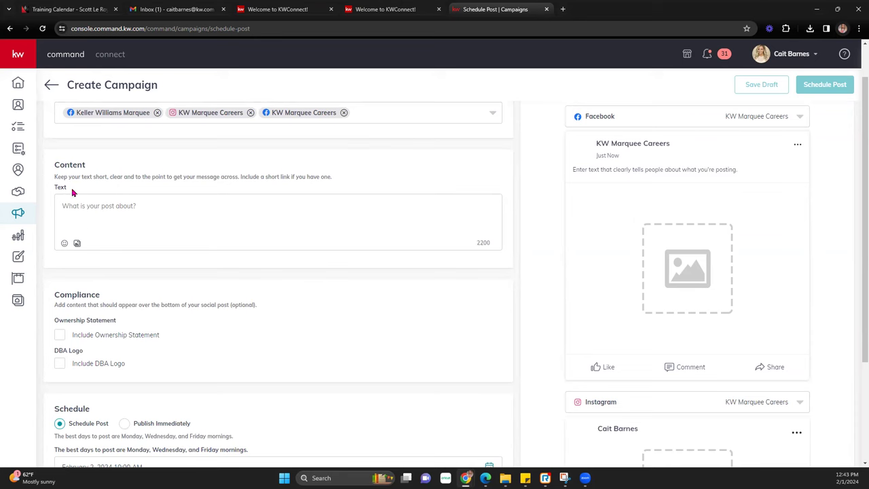
Try attaching the 07_OH_IG design as post media from saved designs.
left_click(76, 245)
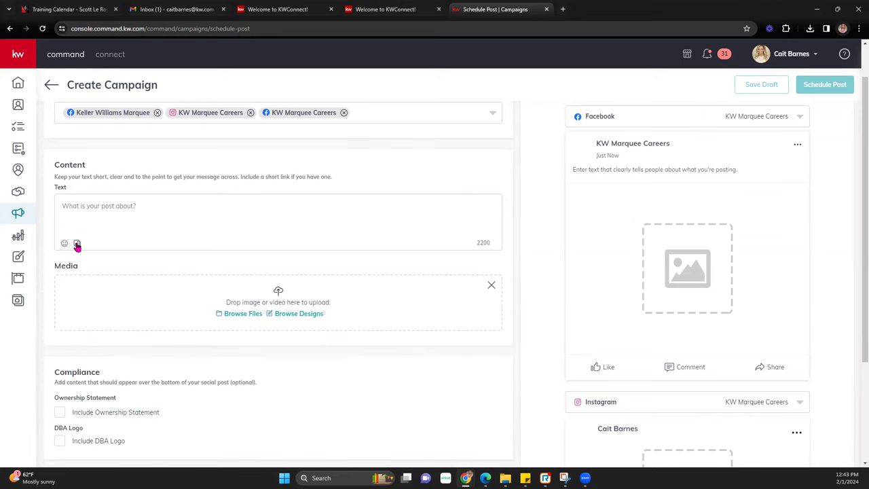
left_click(301, 319)
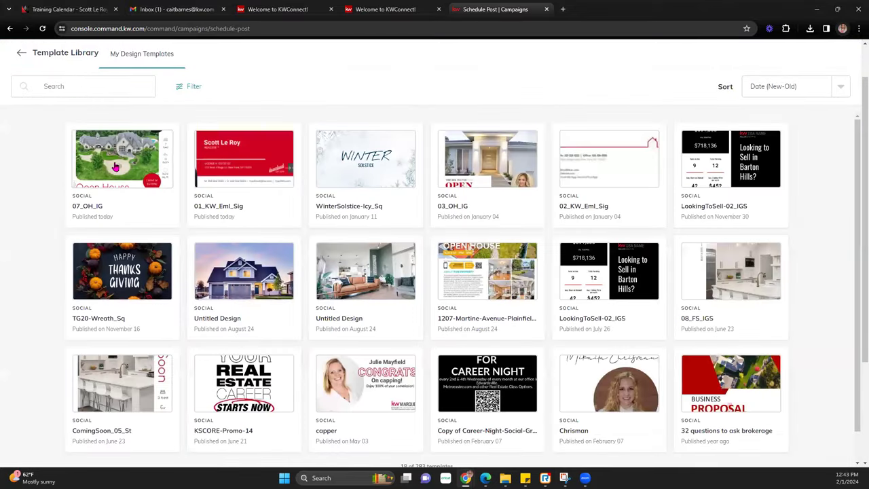
left_click(113, 165)
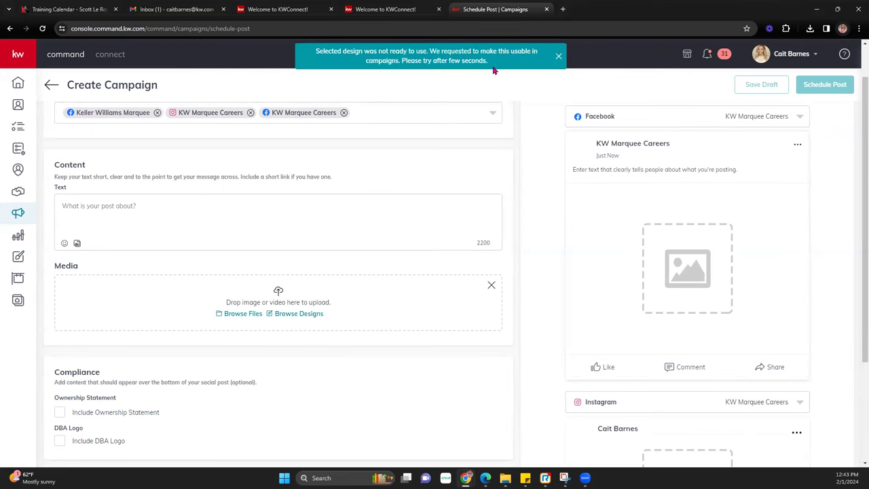
Attach 07_OH_IG.1080p.mp4 from the computer's Downloads folder instead.
left_click(258, 313)
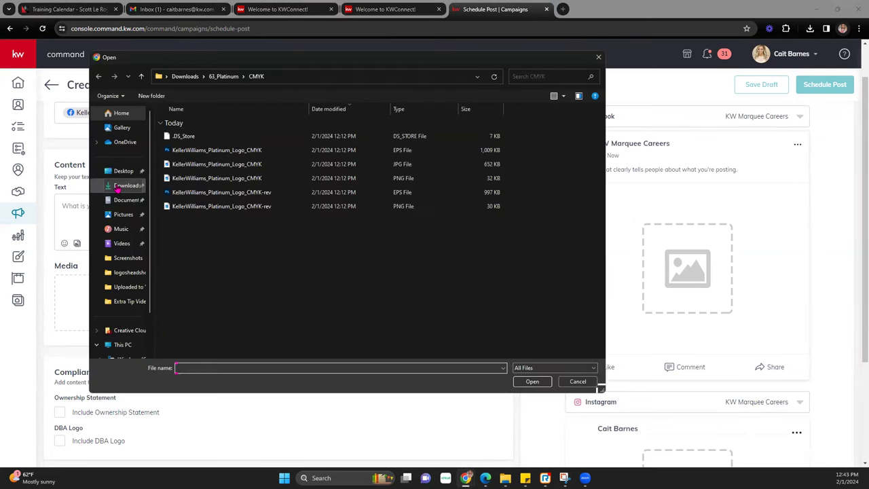
left_click(128, 186)
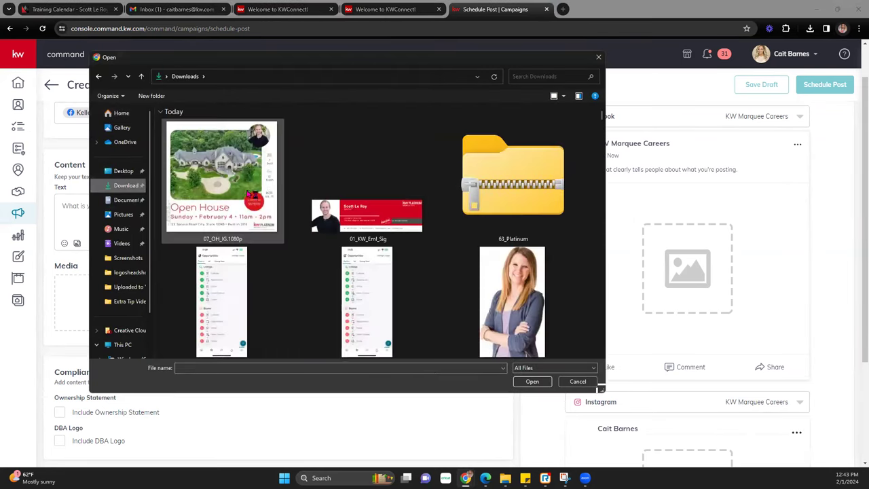
double_click(222, 173)
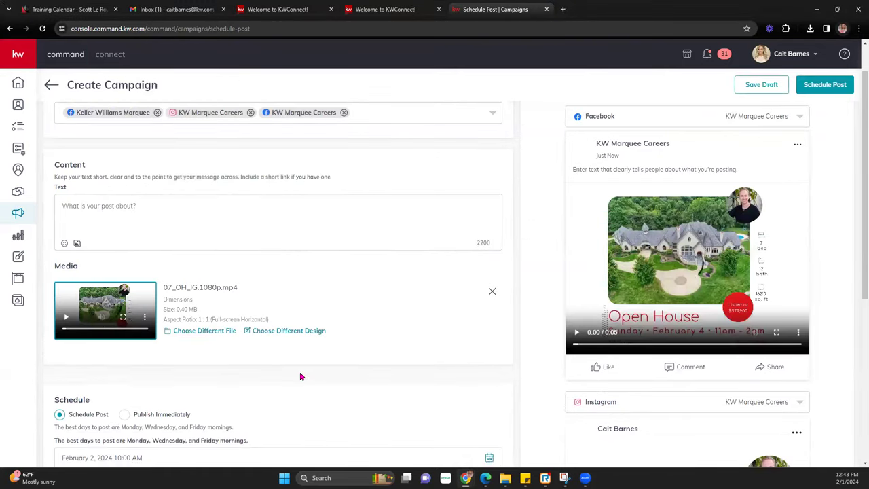
Write the caption 'Come check out this amazing house!' followed by heart-eyes and house emojis.
left_click(105, 206)
type("Come check")
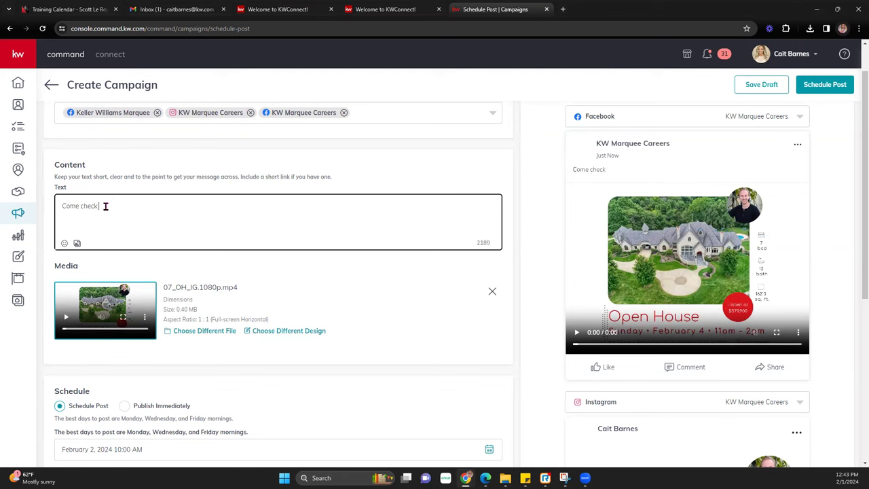
type(" out this amazing house!")
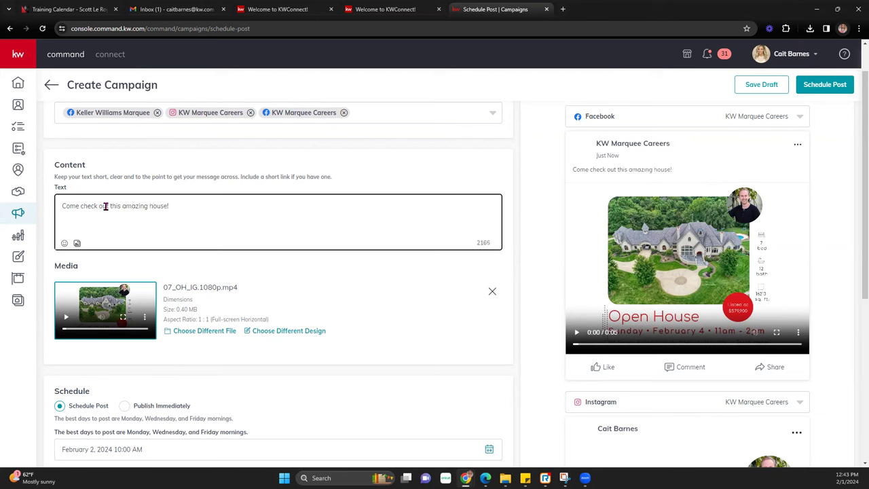
left_click(64, 243)
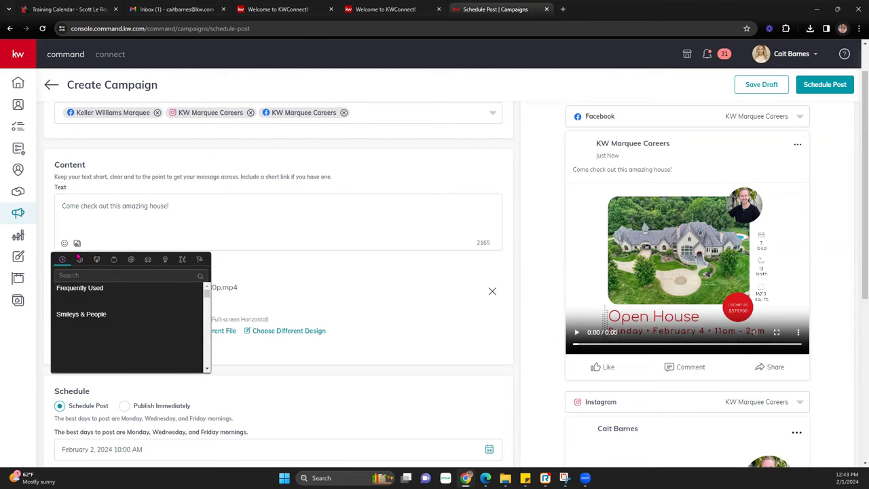
type("house")
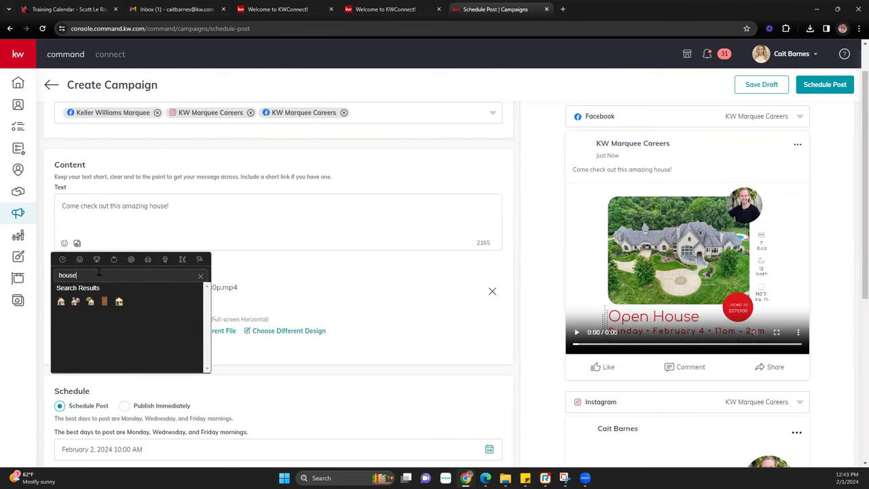
left_click(90, 301)
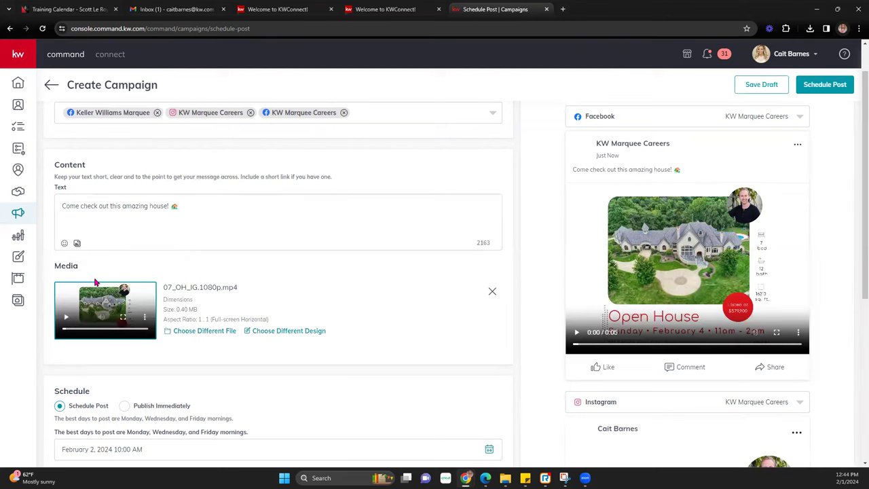
left_click(65, 245)
left_click(104, 301)
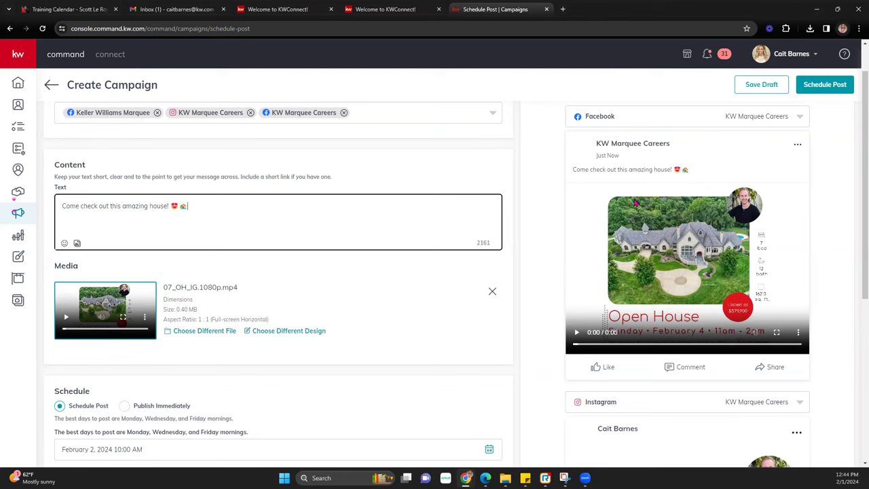
scroll(594, 217, "down", 5)
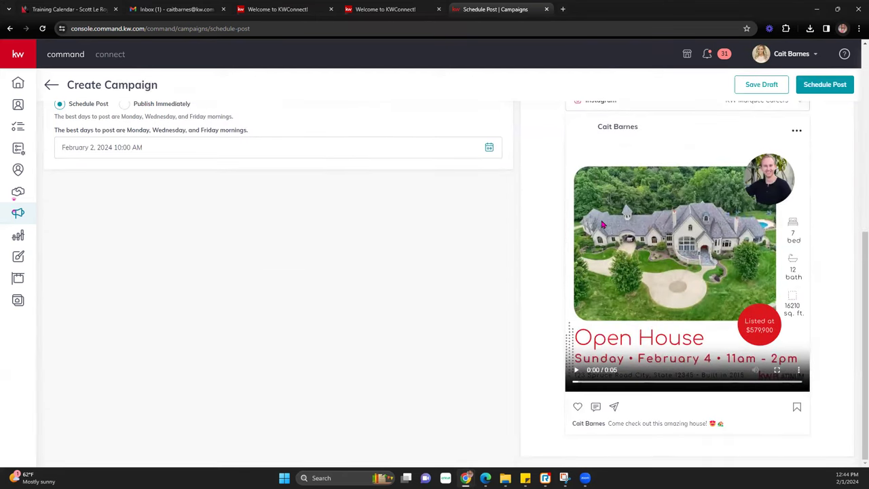
scroll(604, 217, "up", 5)
scroll(617, 207, "down", 5)
scroll(710, 204, "up", 1)
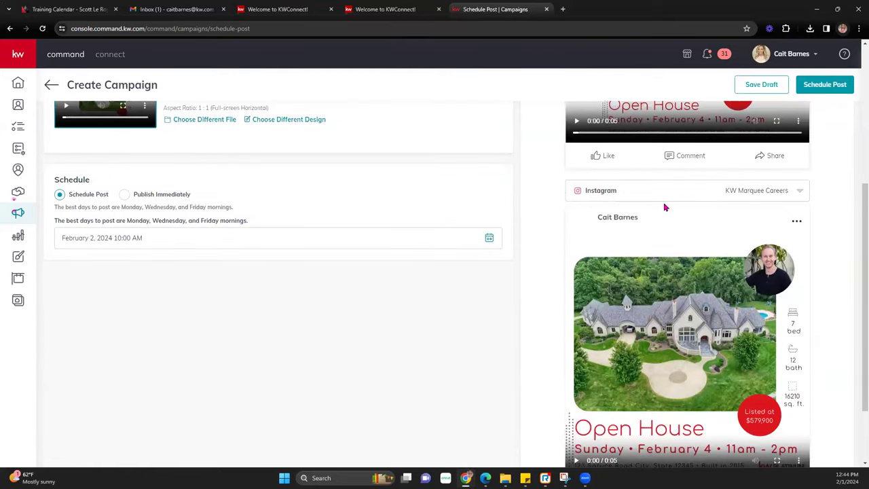
scroll(666, 207, "up", 1)
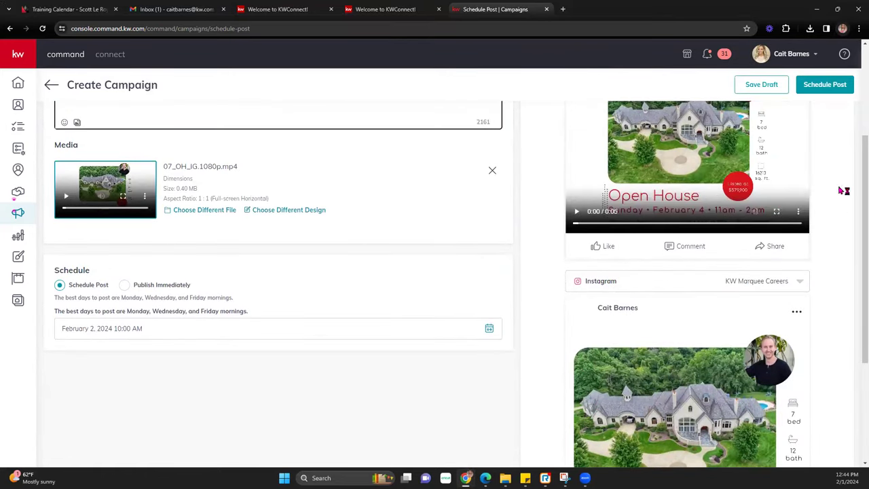
scroll(686, 231, "up", 1)
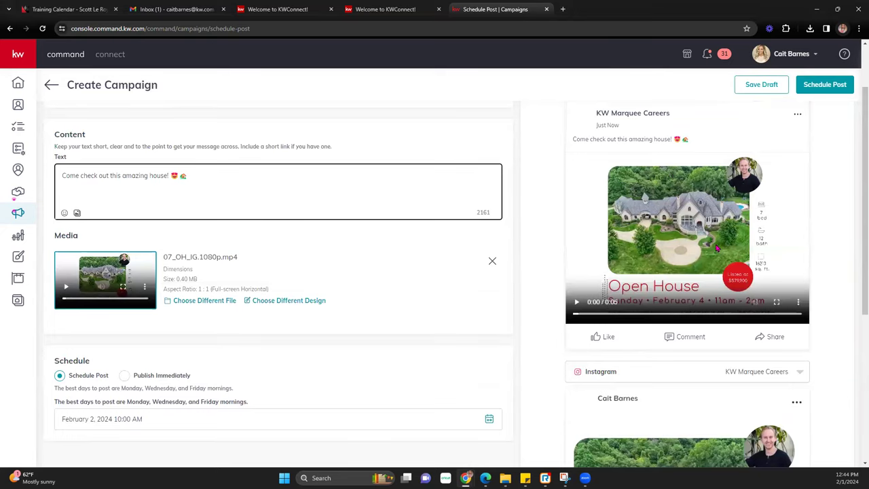
scroll(717, 248, "down", 1)
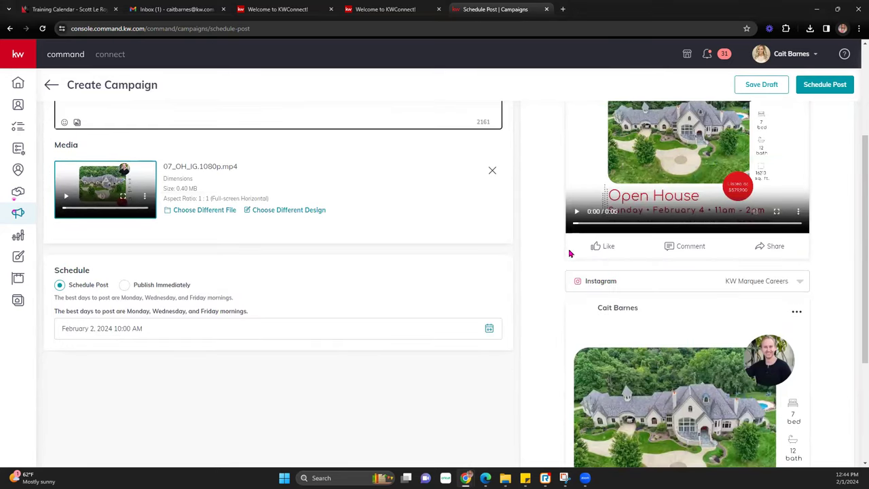
left_click(577, 211)
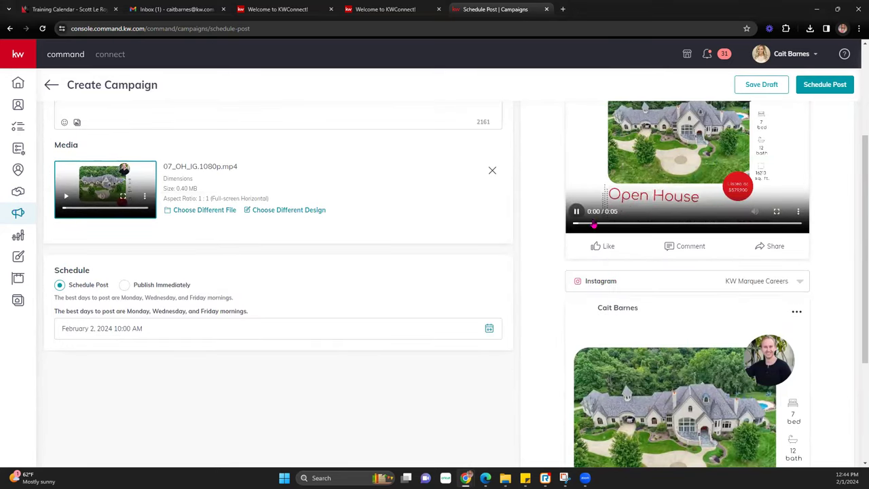
scroll(747, 258, "up", 1)
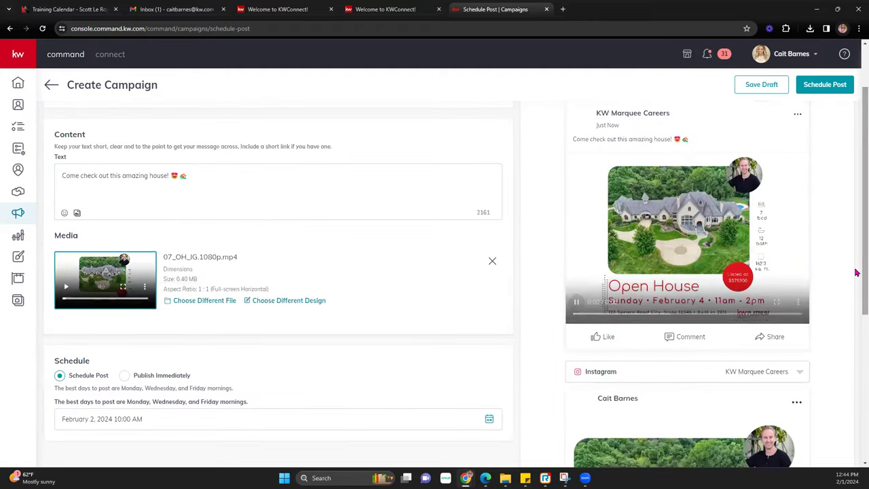
left_click(576, 303)
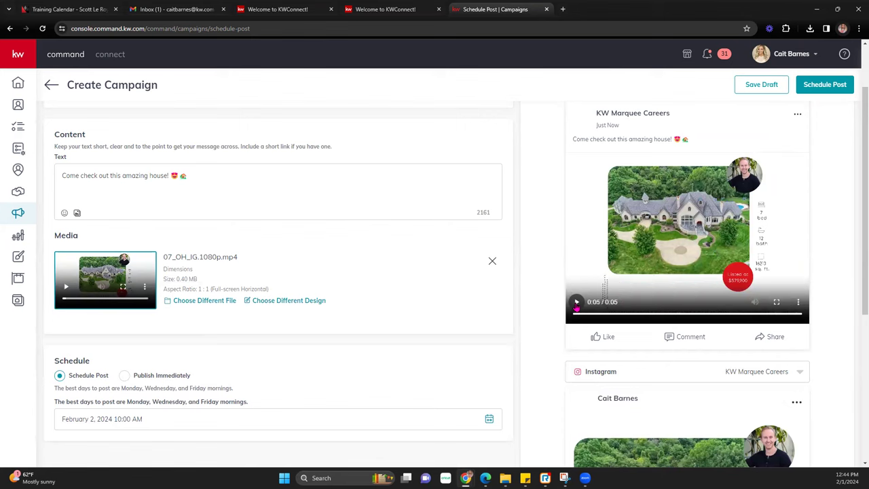
left_click(576, 304)
scroll(440, 267, "down", 1)
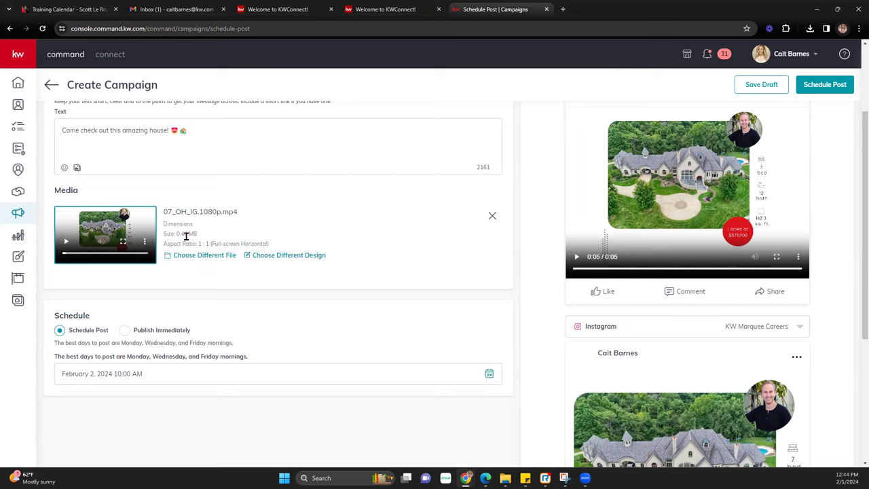
scroll(172, 303, "down", 2)
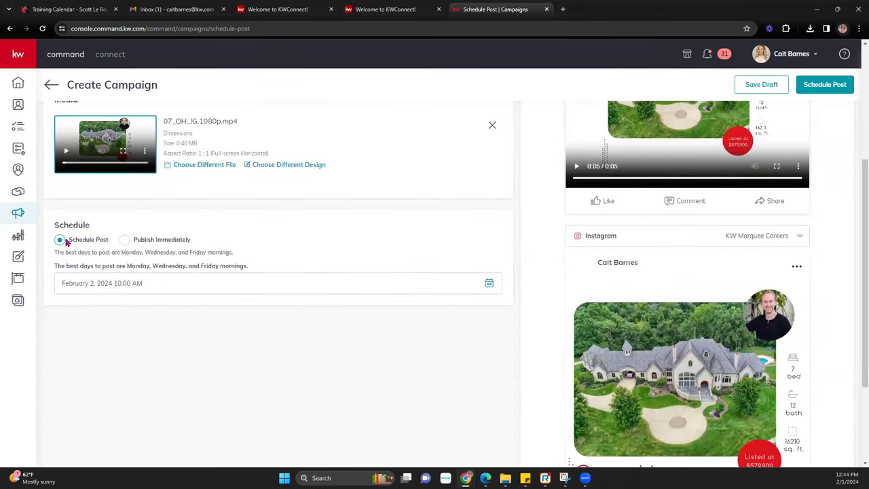
Change the post's schedule date from February 2 to March 1, 2024, keeping 10:00 AM.
left_click(93, 285)
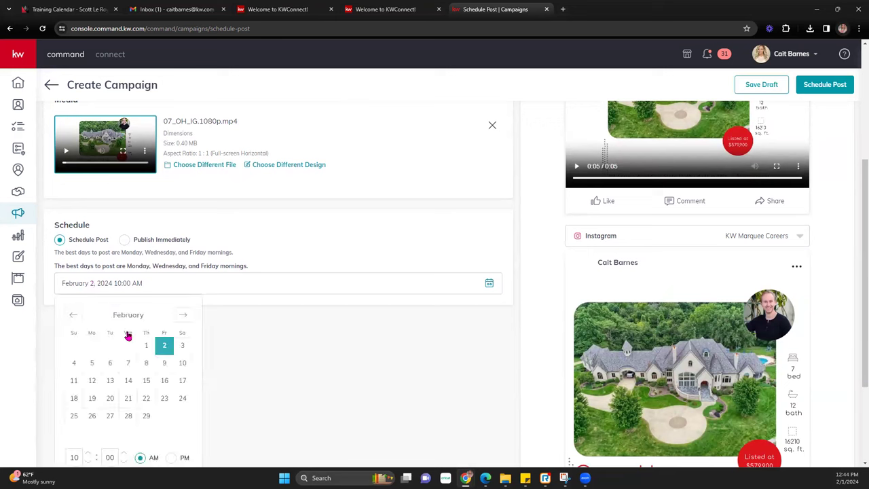
left_click(181, 316)
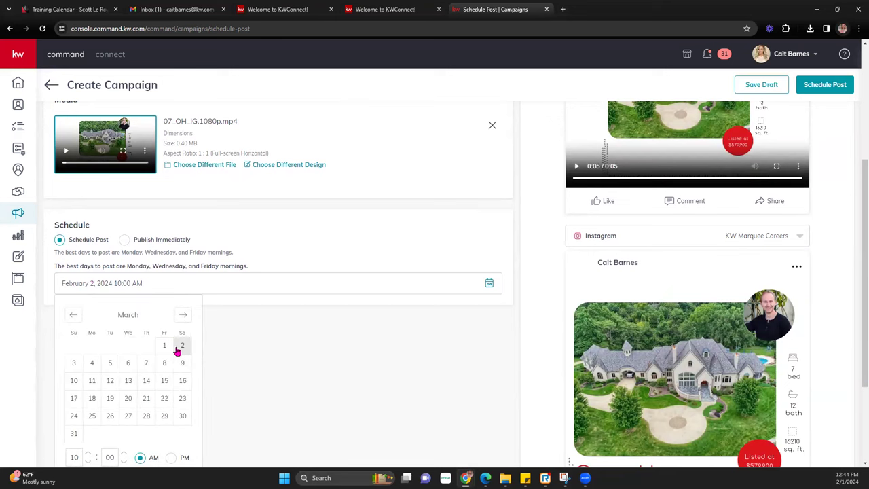
left_click(165, 346)
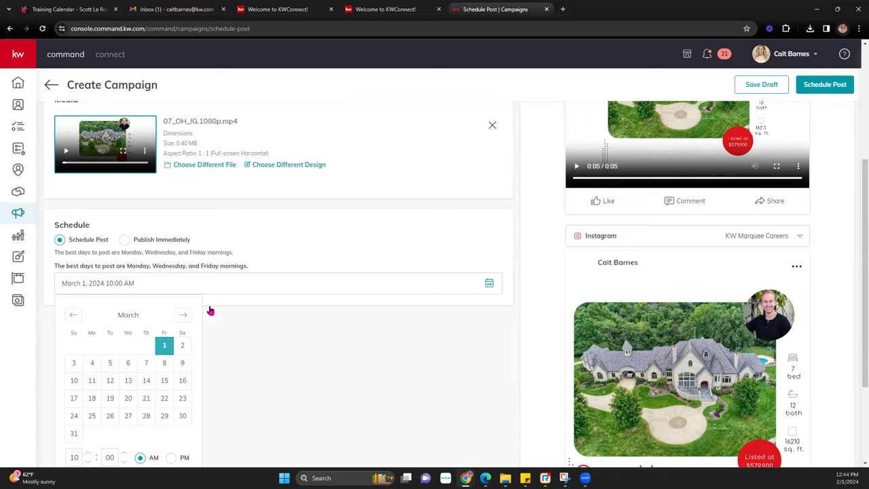
left_click(269, 336)
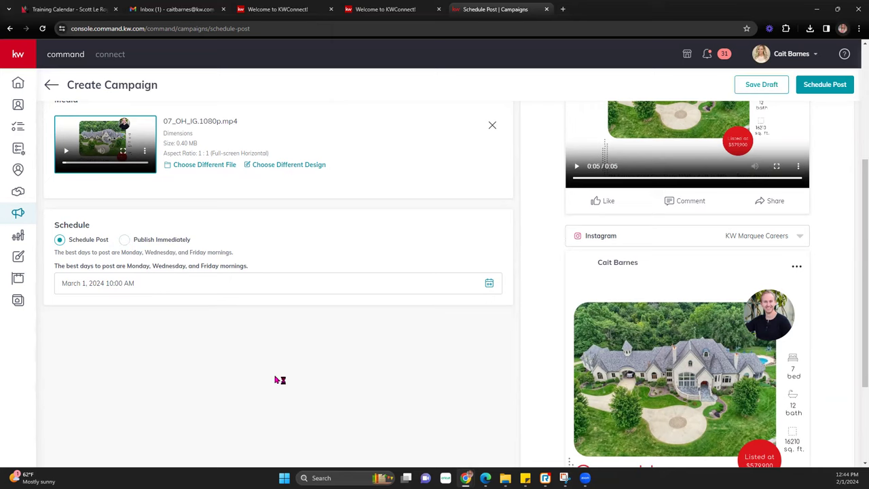
scroll(279, 379, "up", 1)
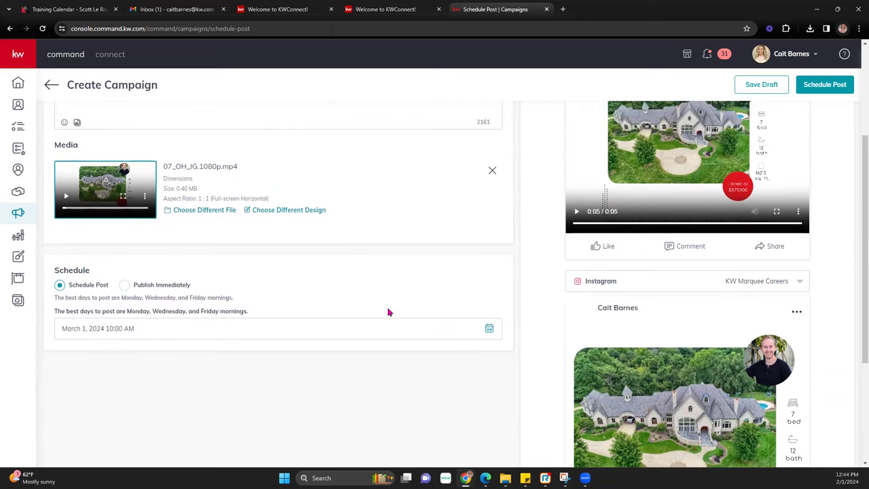
Preview the Instagram video, then confirm scheduling the Open House post for March 1, 10:00 AM.
left_click(828, 92)
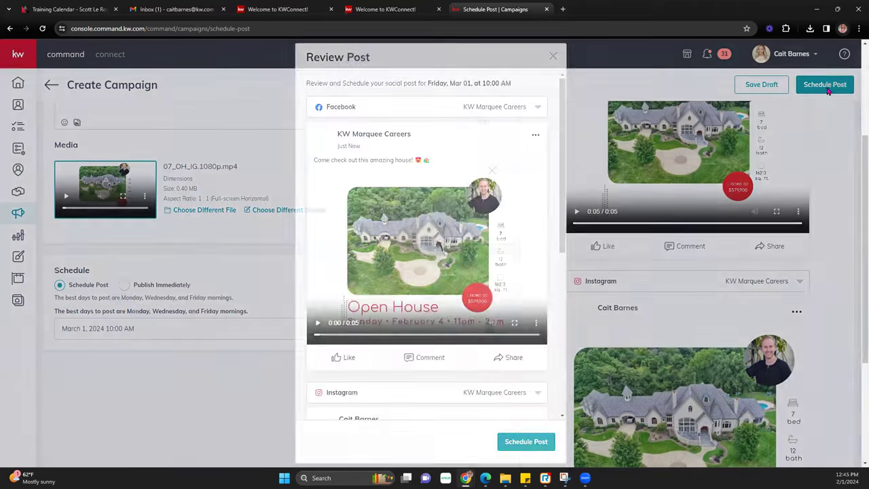
scroll(421, 267, "down", 5)
scroll(420, 266, "down", 2)
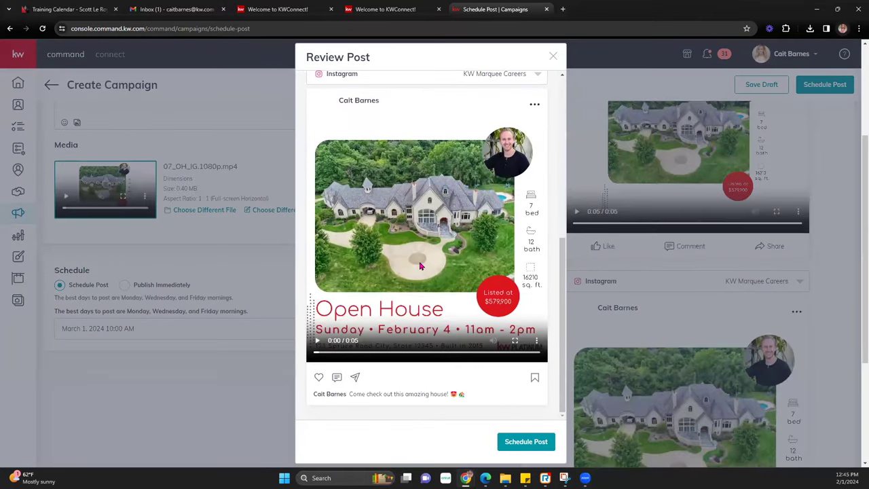
left_click(318, 341)
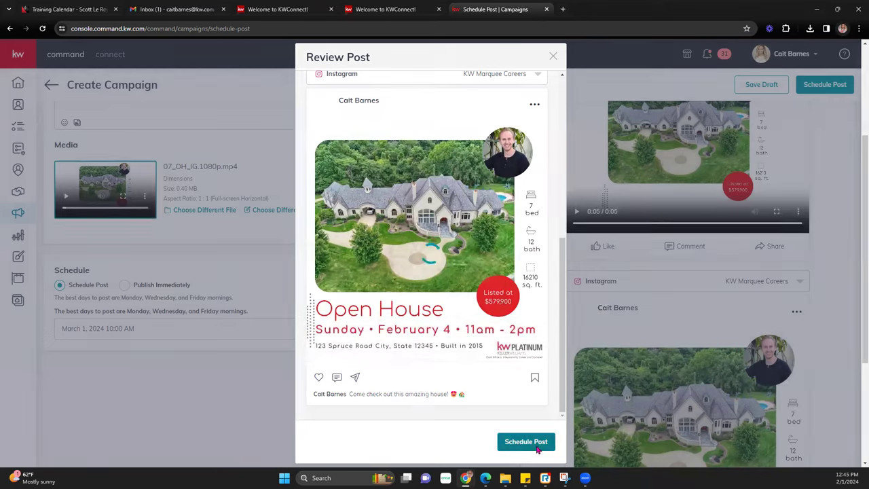
left_click(536, 447)
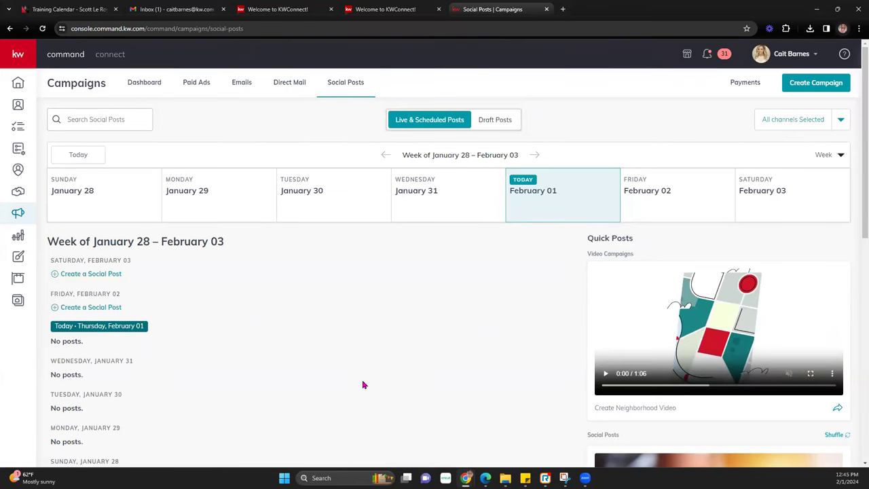
Browse the calendar weeks and check the Draft Posts list before returning to Live & Scheduled Posts.
scroll(83, 323, "down", 1)
scroll(82, 323, "down", 2)
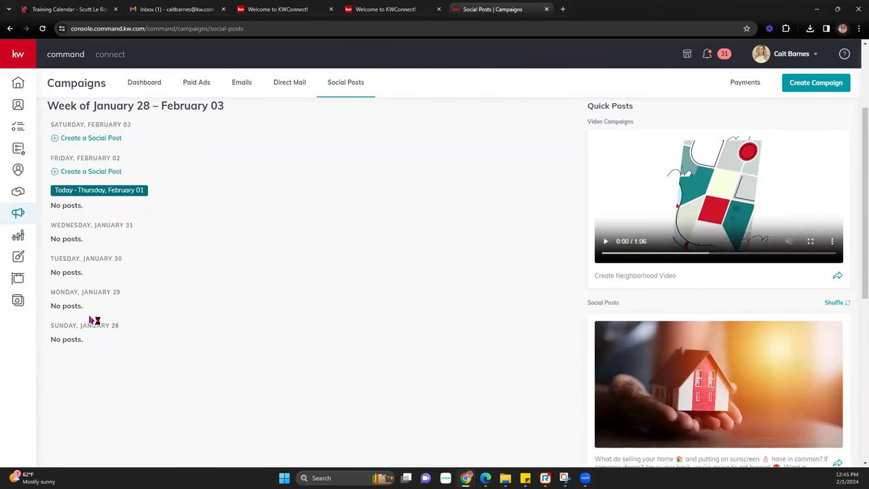
scroll(94, 321, "up", 1)
scroll(91, 319, "up", 2)
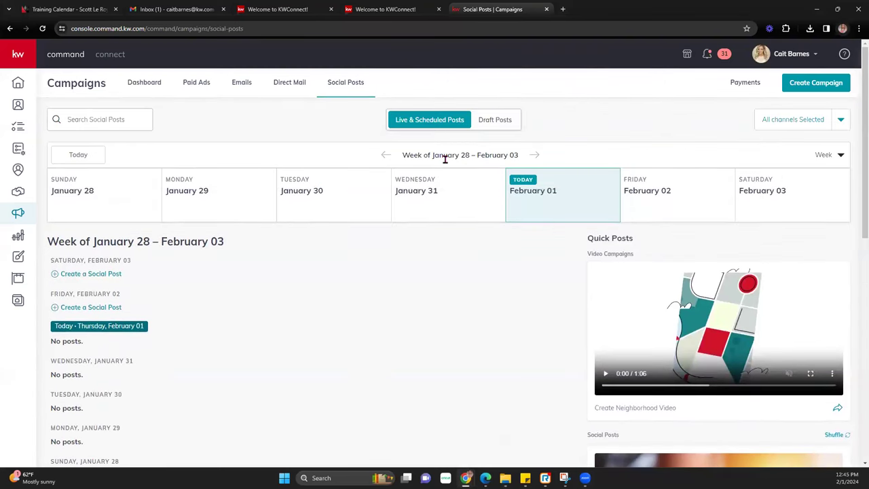
left_click(385, 156)
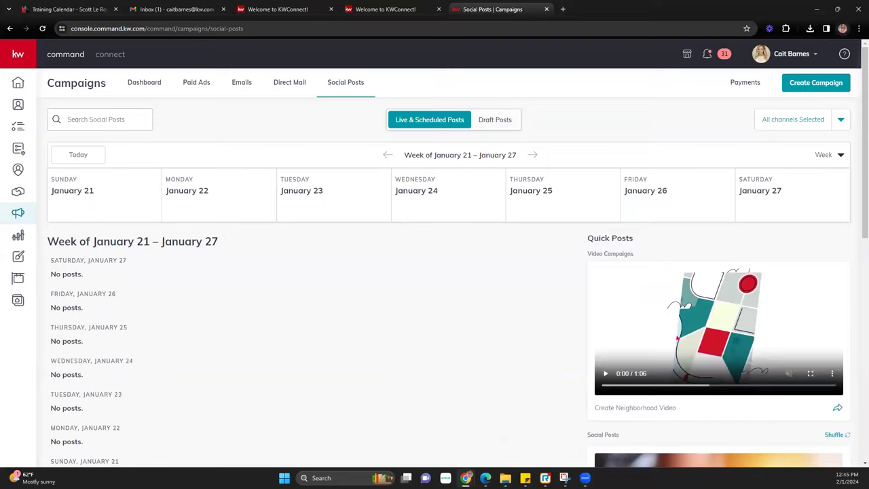
left_click(536, 156)
left_click(500, 122)
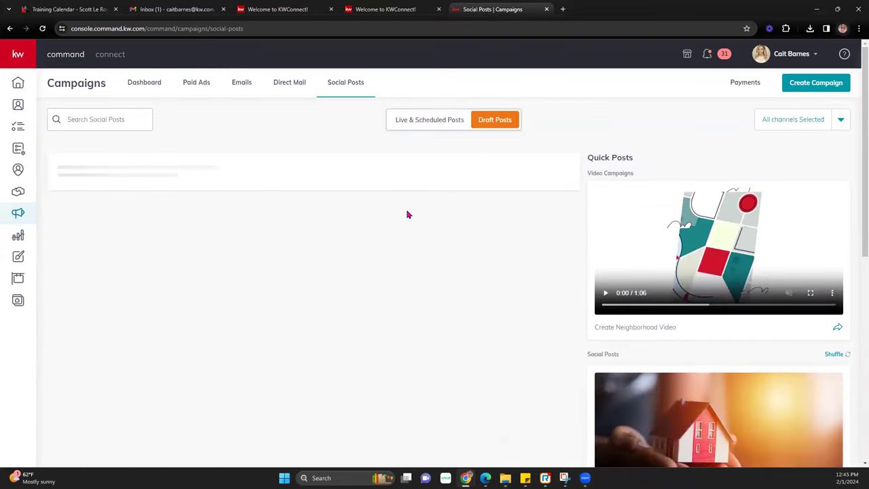
scroll(233, 248, "down", 1)
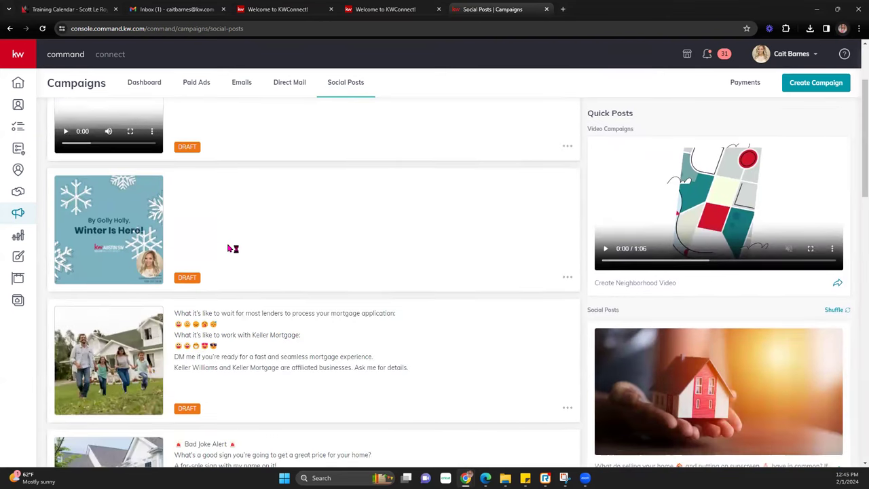
scroll(233, 248, "down", 7)
scroll(495, 187, "up", 6)
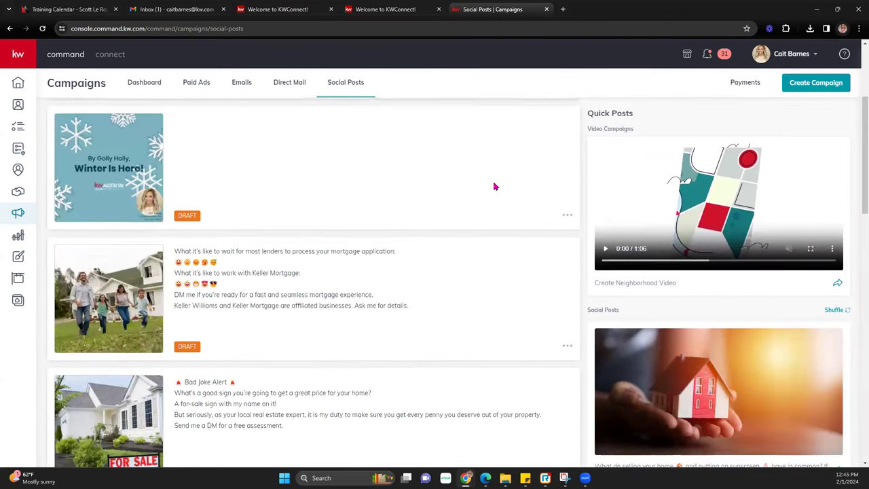
scroll(495, 187, "up", 3)
left_click(447, 121)
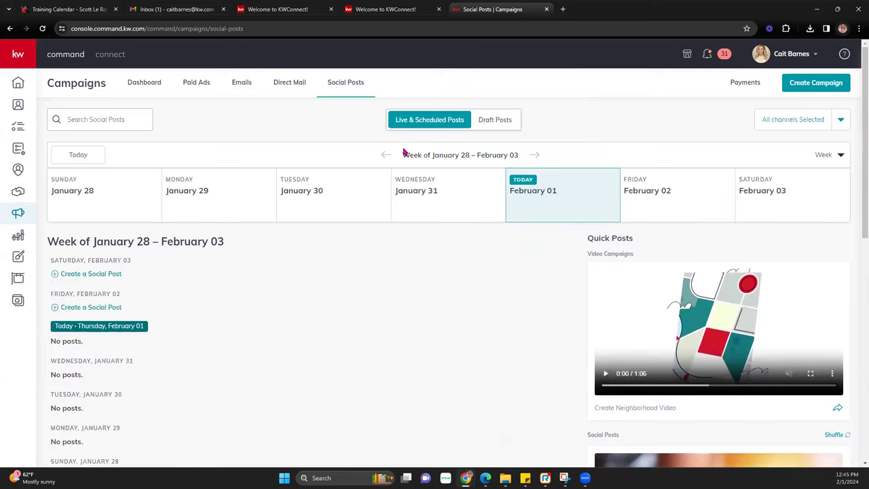
Move the calendar to the February 25 – March 02 week and open the March 01 post's options.
left_click(537, 156)
left_click(537, 156)
left_click(537, 156)
left_click(536, 156)
left_click(537, 156)
left_click(392, 160)
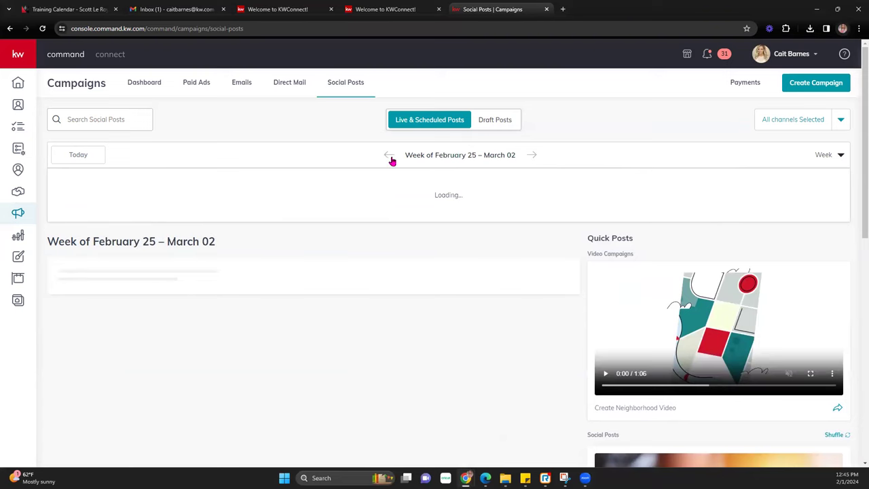
scroll(580, 322, "down", 1)
left_click(566, 308)
Delete the March 01 scheduled post and step the calendar back to January 28 – February 03.
left_click(536, 317)
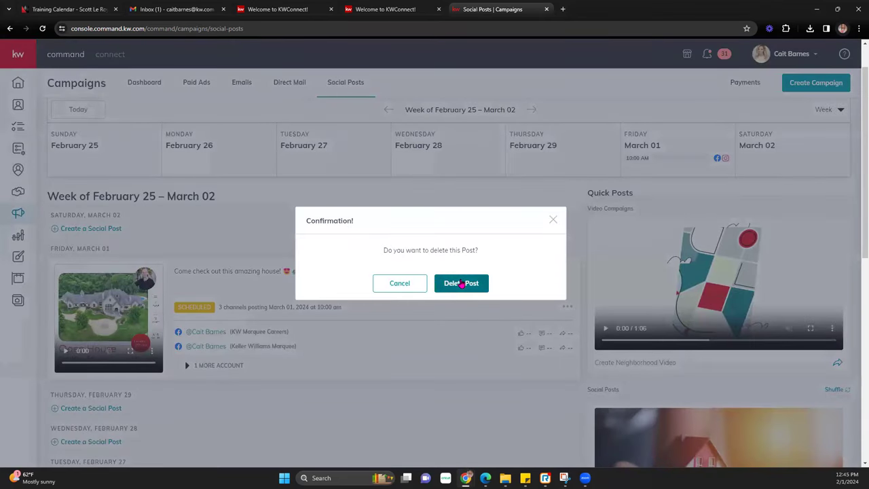
left_click(462, 284)
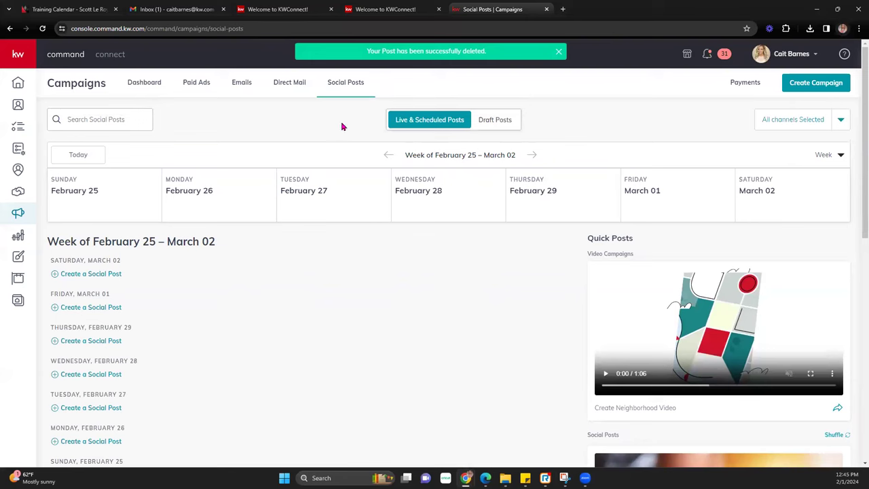
left_click(390, 156)
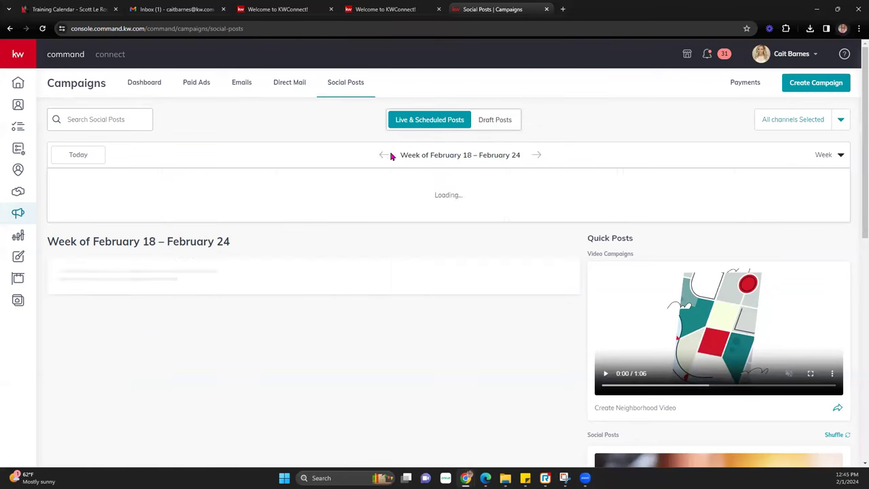
left_click(385, 156)
left_click(385, 156)
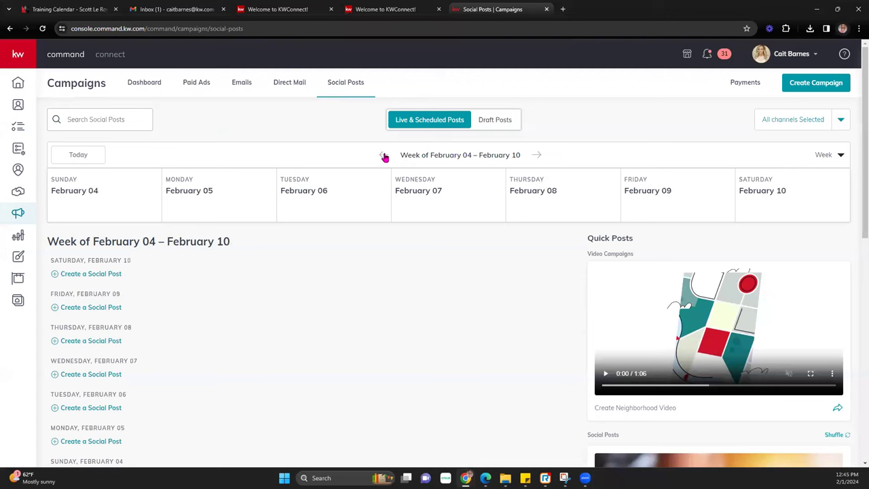
left_click(384, 156)
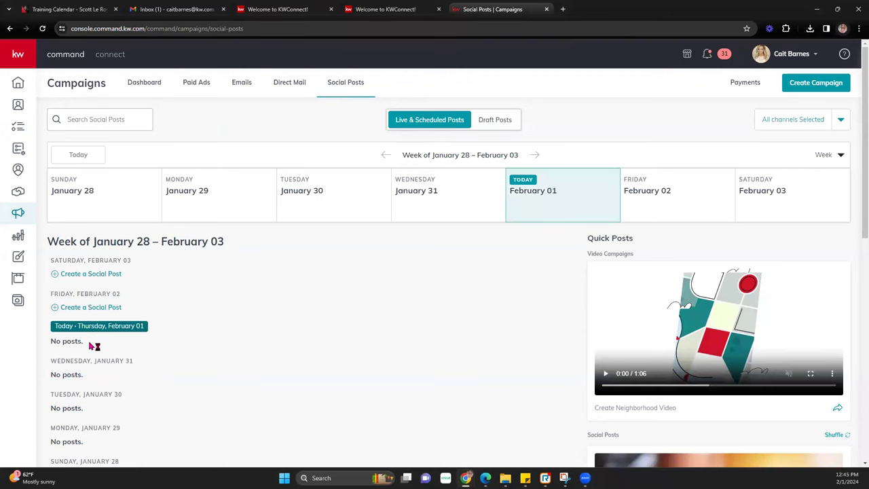
Start a new social post for Friday, February 02, discard it unsaved, and scroll to Quick Posts.
left_click(91, 307)
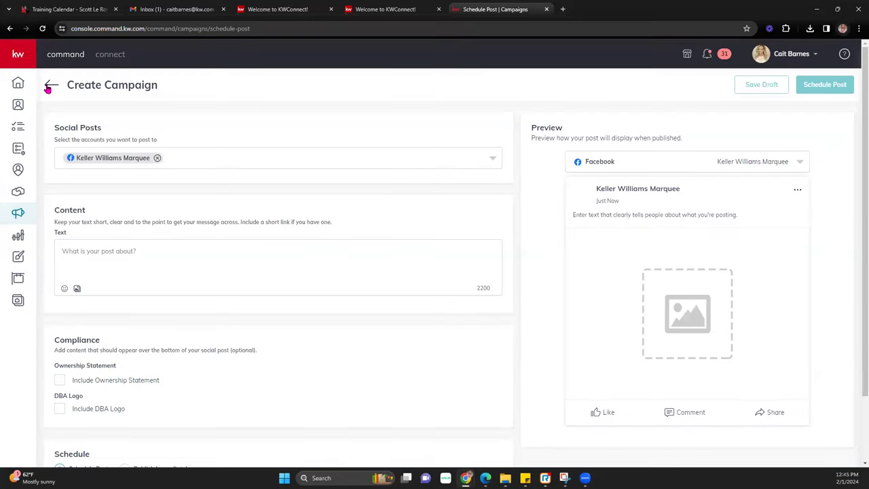
left_click(48, 88)
left_click(412, 288)
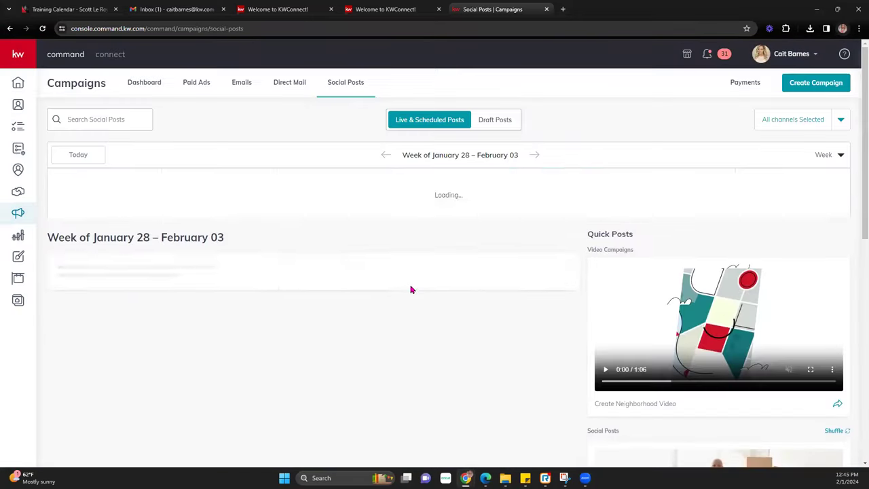
scroll(706, 339, "down", 1)
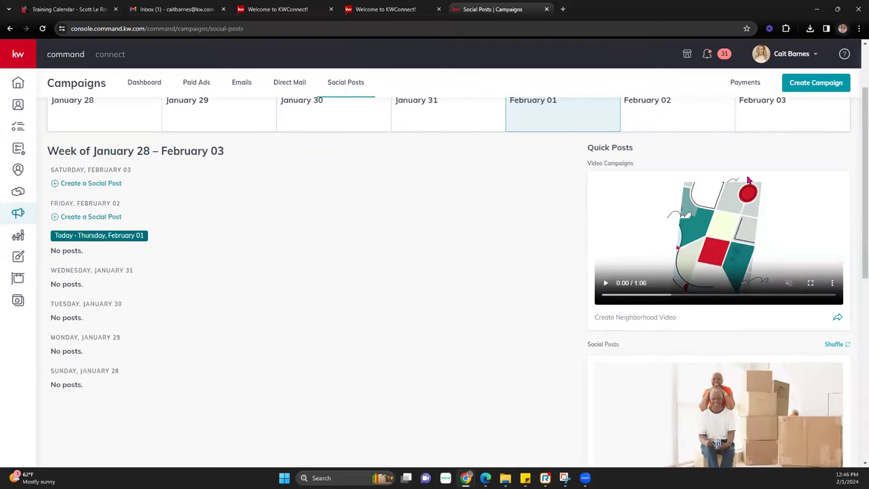
scroll(588, 309, "down", 3)
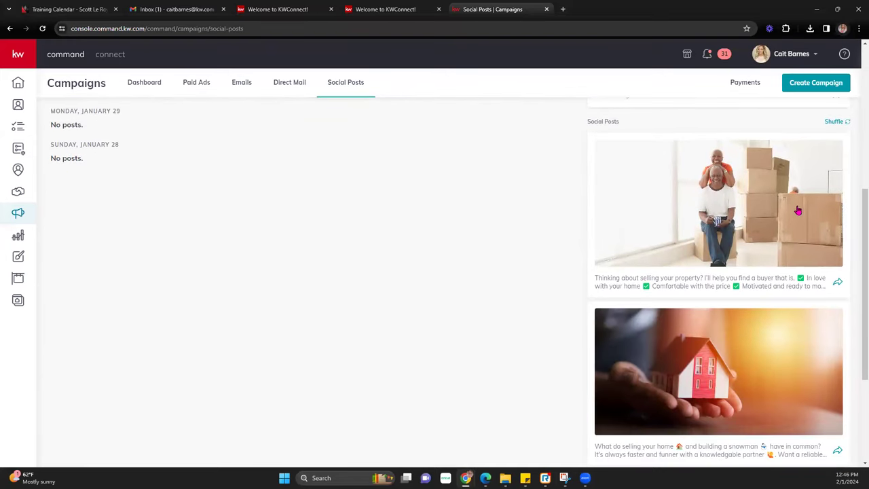
Save the 'Thinking about selling your property?' moving-boxes quick post as a draft and review Draft Posts.
left_click(838, 284)
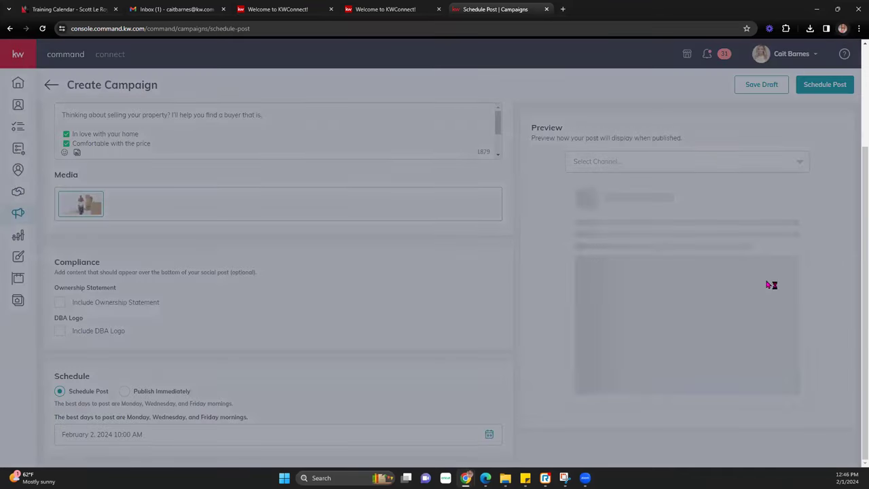
scroll(173, 284, "down", 5)
scroll(174, 274, "up", 3)
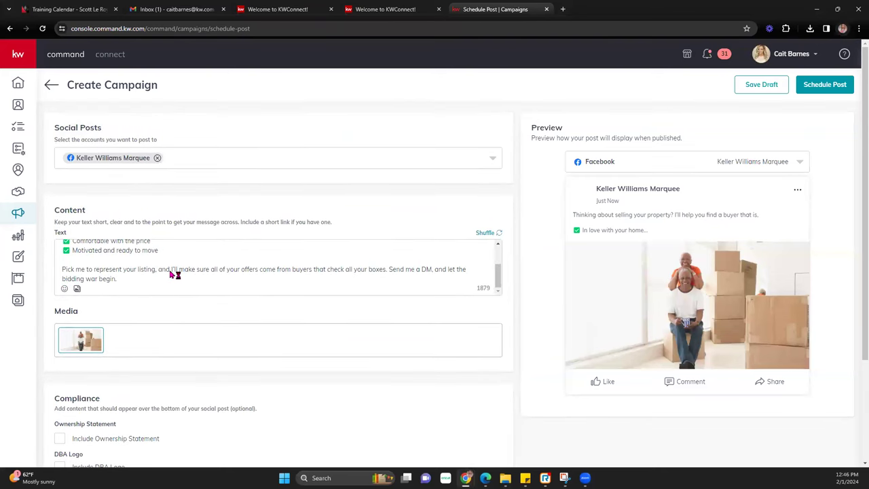
scroll(169, 271, "up", 5)
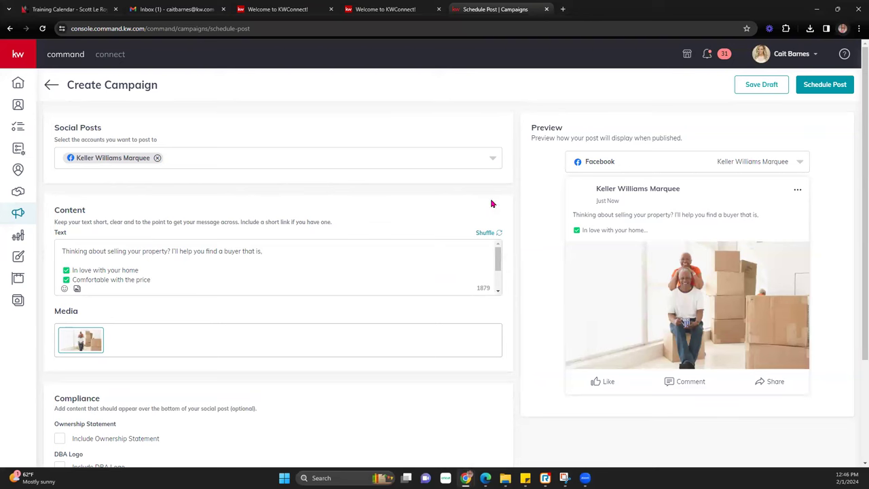
scroll(322, 378, "down", 2)
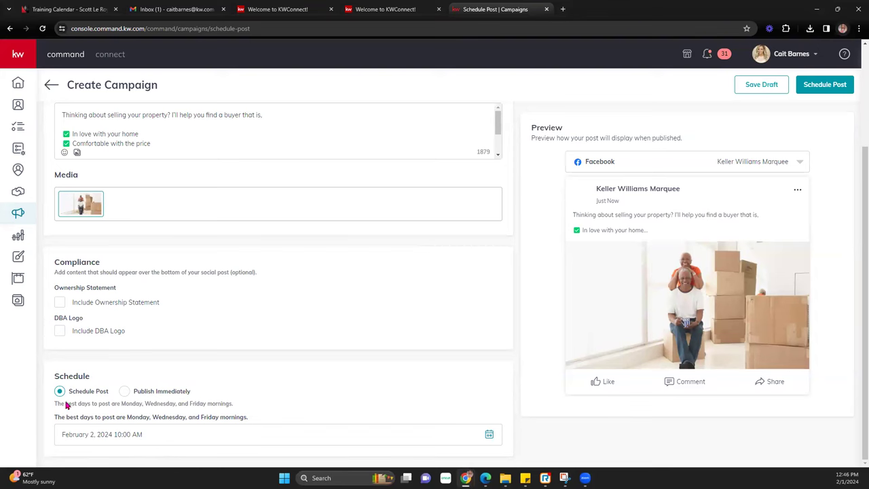
left_click(771, 85)
left_click(458, 283)
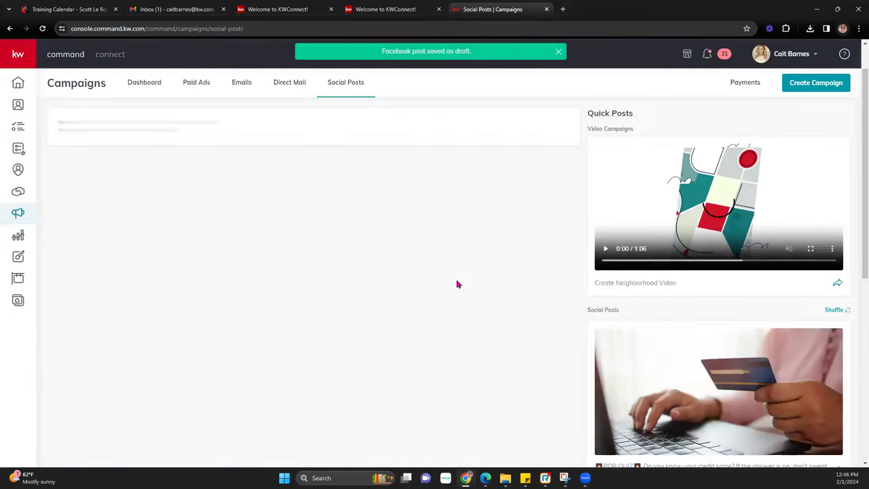
scroll(458, 283, "down", 3)
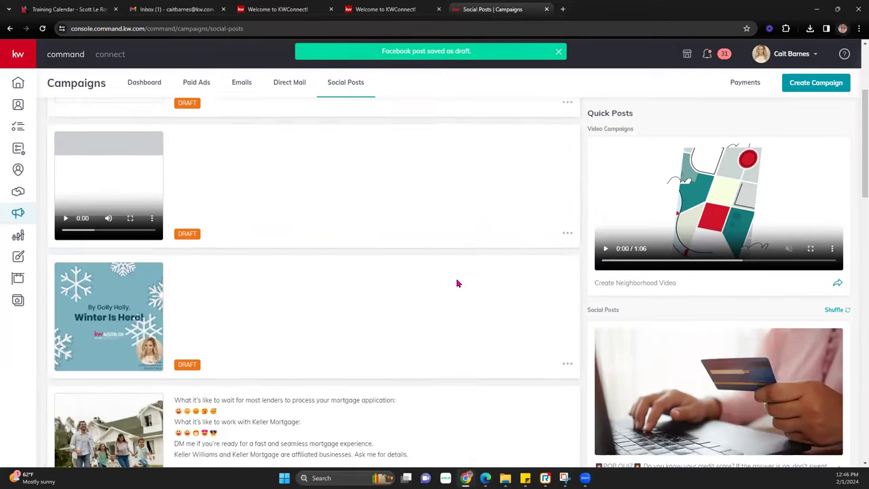
scroll(458, 283, "down", 5)
scroll(458, 283, "up", 10)
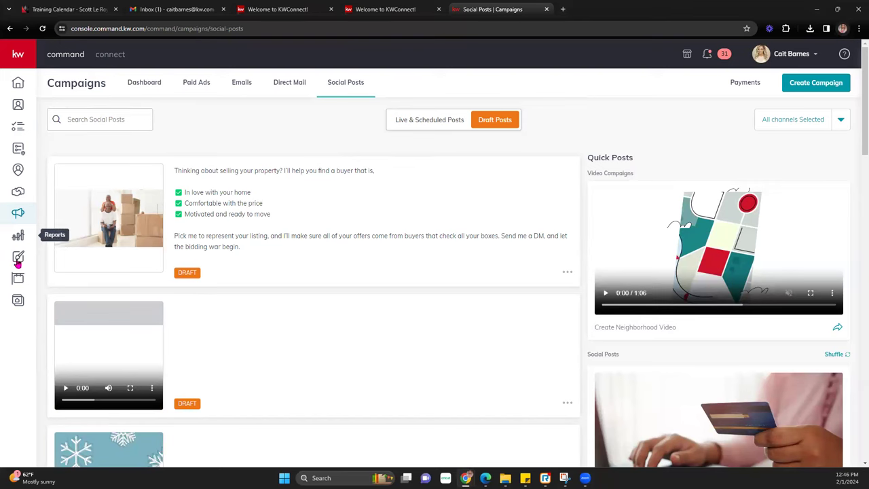
Remove the dotted element from the 07_OH_IG flyer's left edge and save the design.
left_click(19, 258)
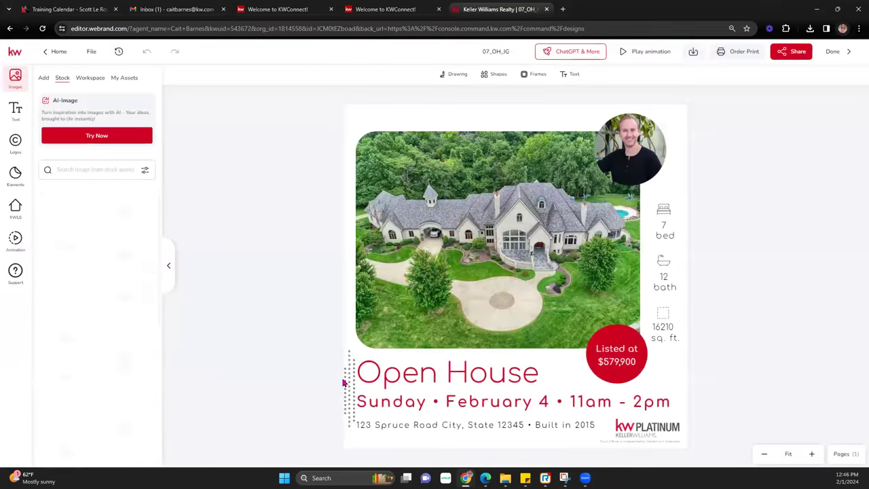
left_click(346, 374)
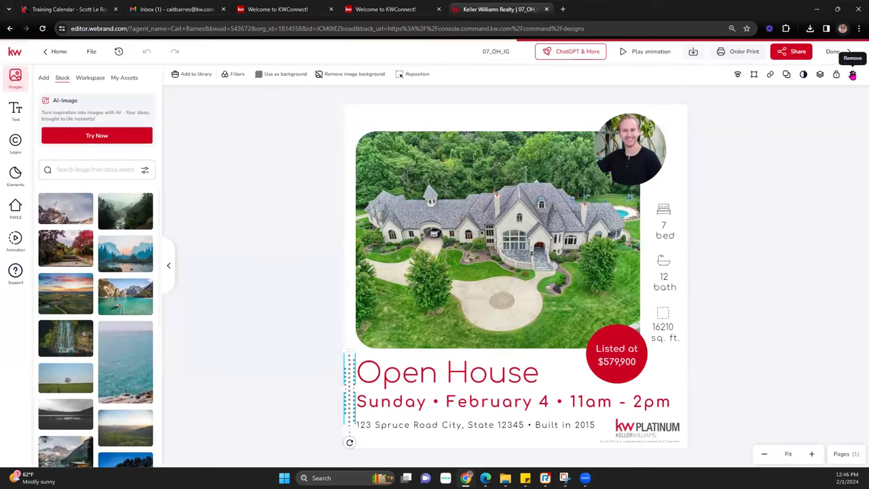
left_click(853, 75)
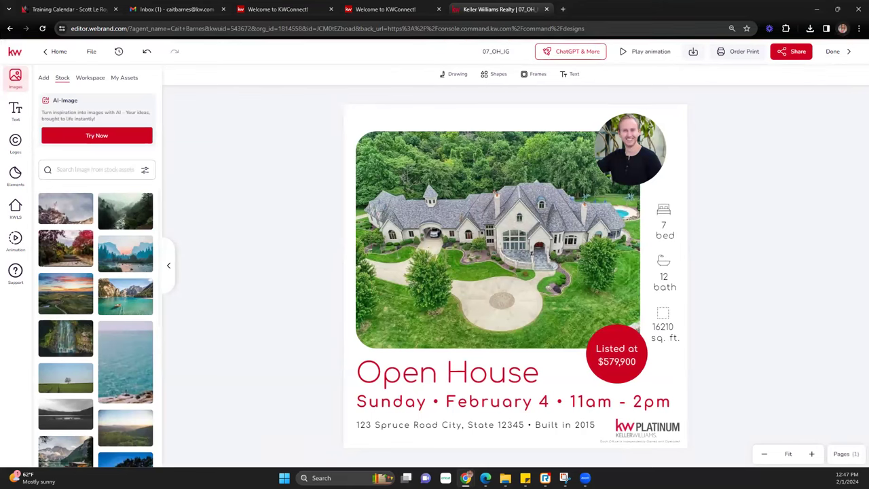
left_click(55, 51)
left_click(462, 287)
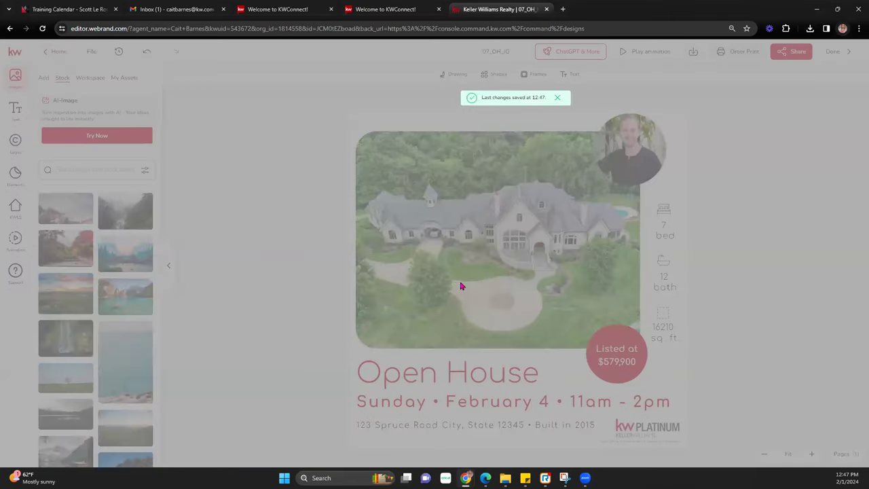